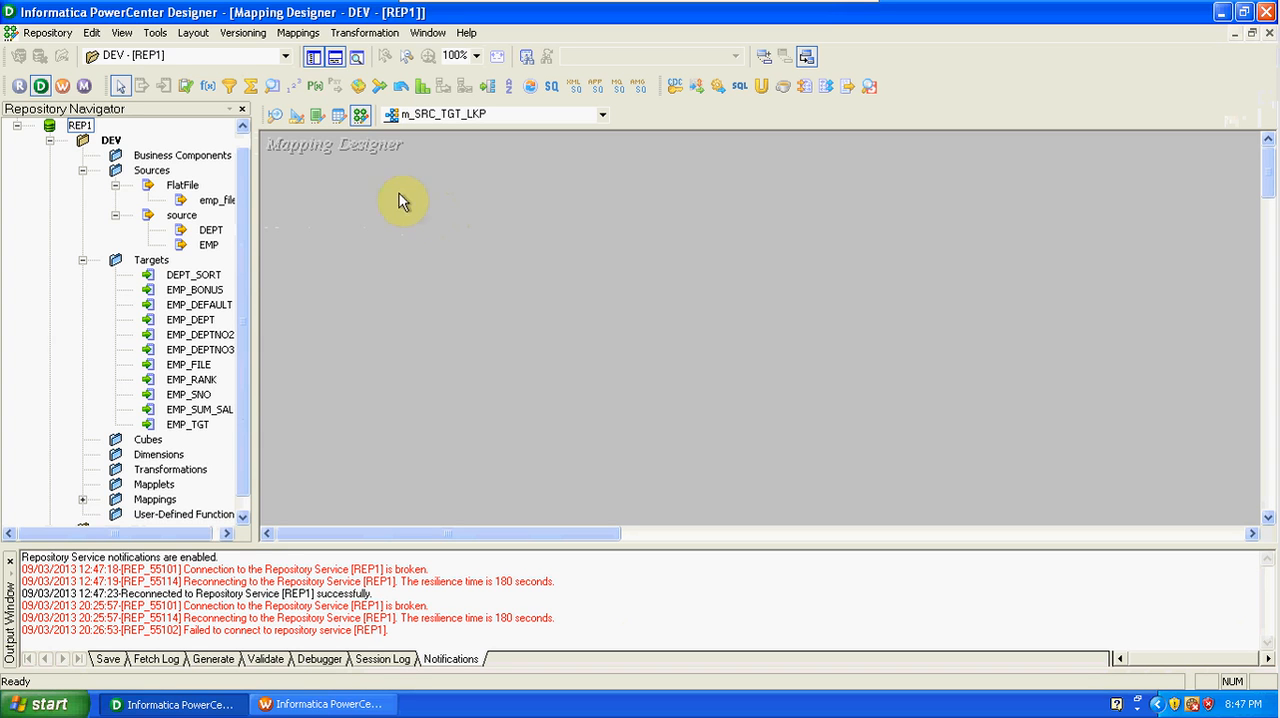
Clear the Source Analyzer workspace and place the DEPT source definition in it.
{"action": "left_click", "coordinate": [273, 116]}
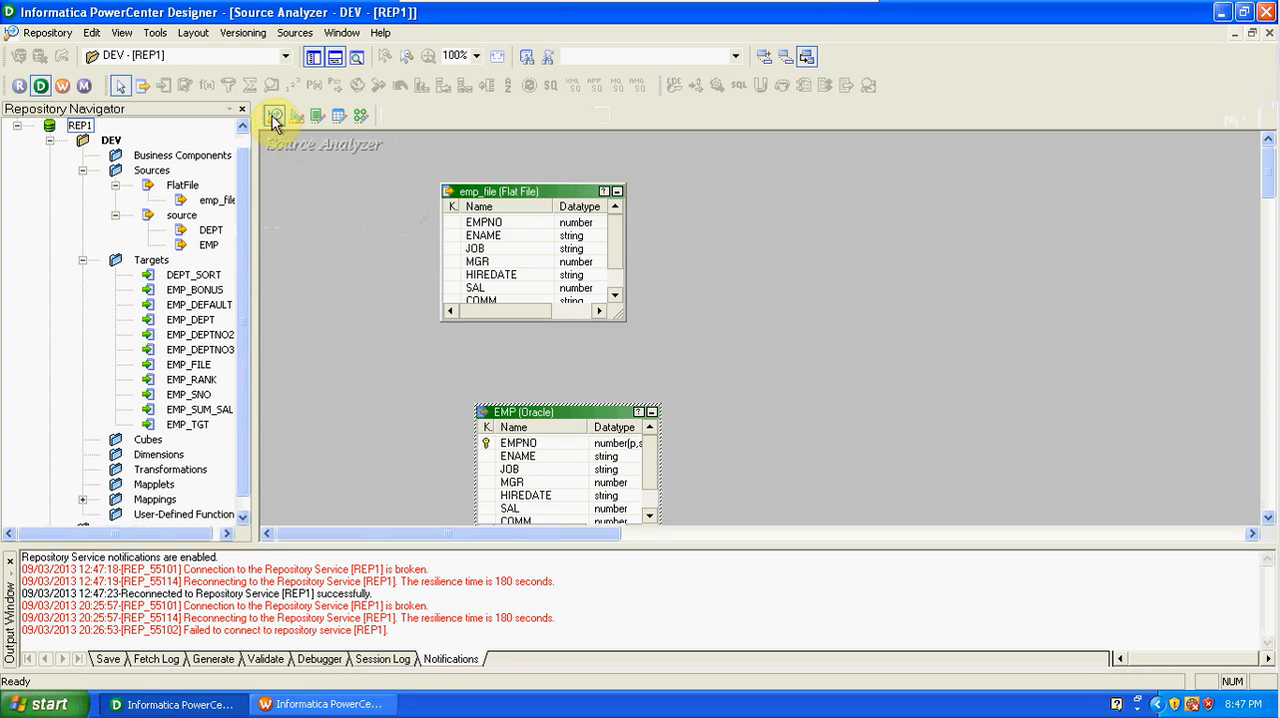
{"action": "right_click", "coordinate": [322, 252]}
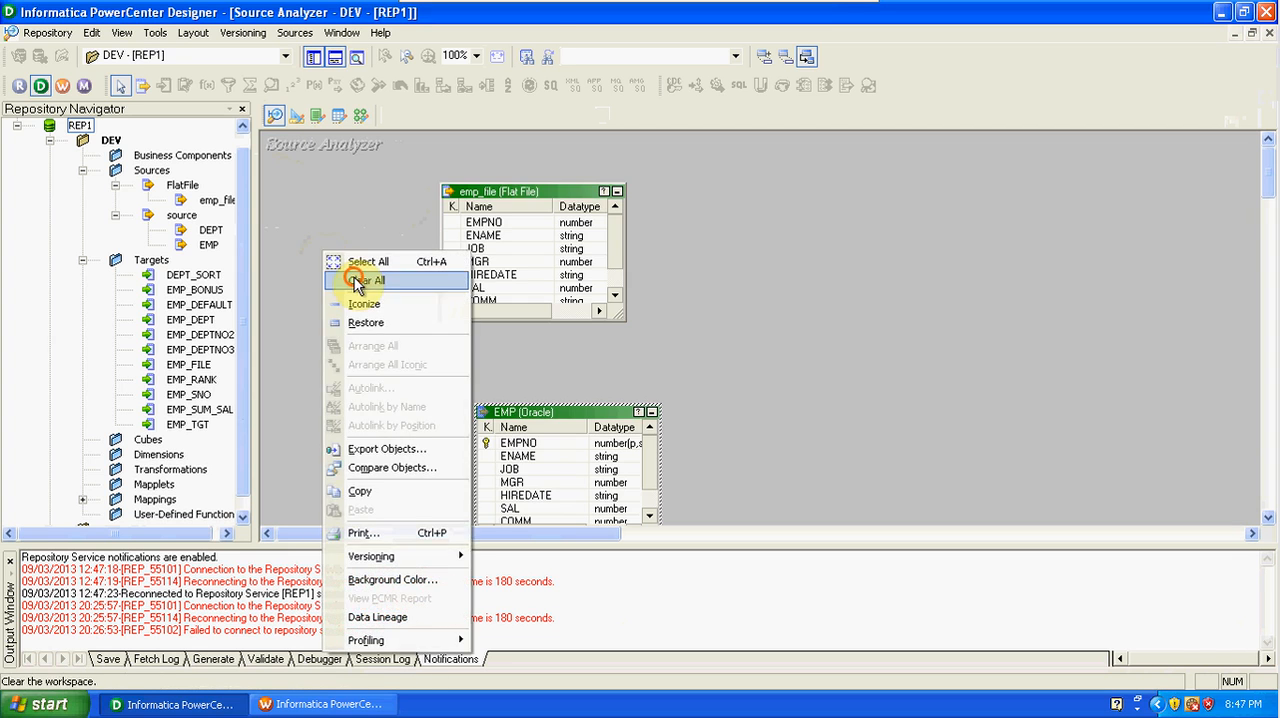
{"action": "left_click", "coordinate": [360, 281]}
{"action": "left_click_drag", "start_coordinate": [215, 235], "coordinate": [334, 214]}
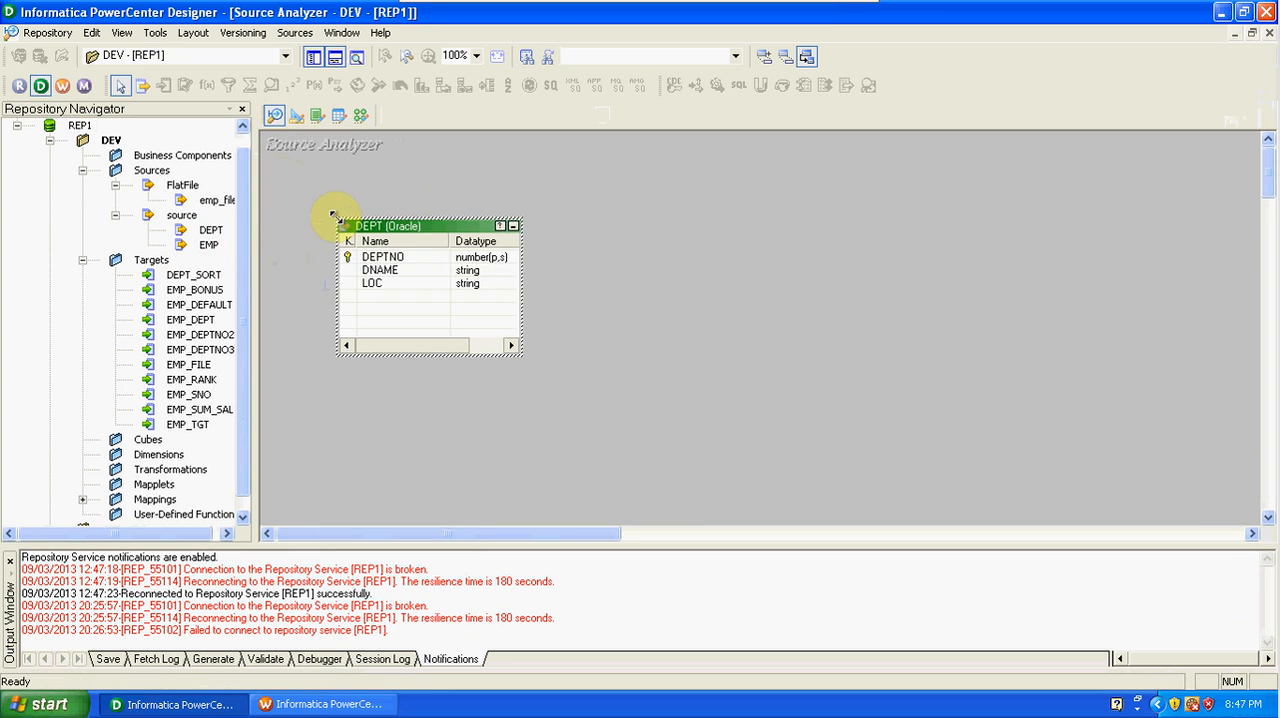
Clear the Target Designer workspace and create a target definition there from the DEPT source.
{"action": "left_click", "coordinate": [298, 117]}
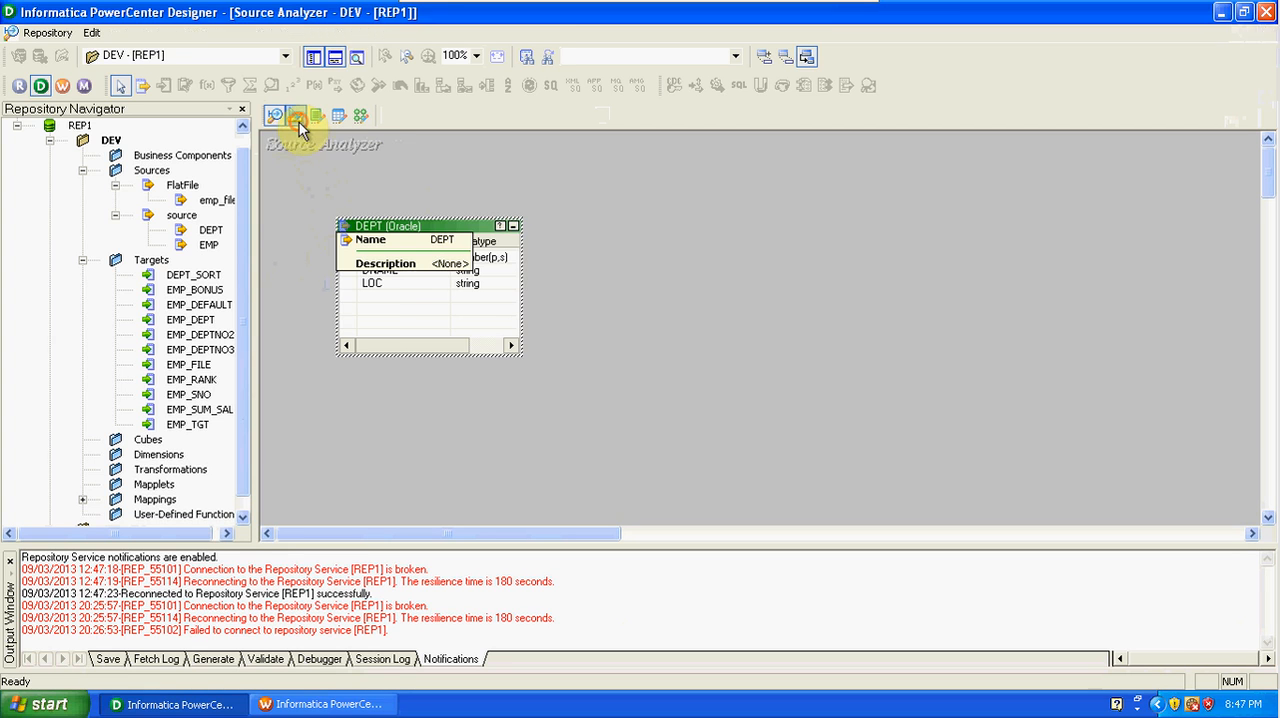
{"action": "right_click", "coordinate": [462, 168]}
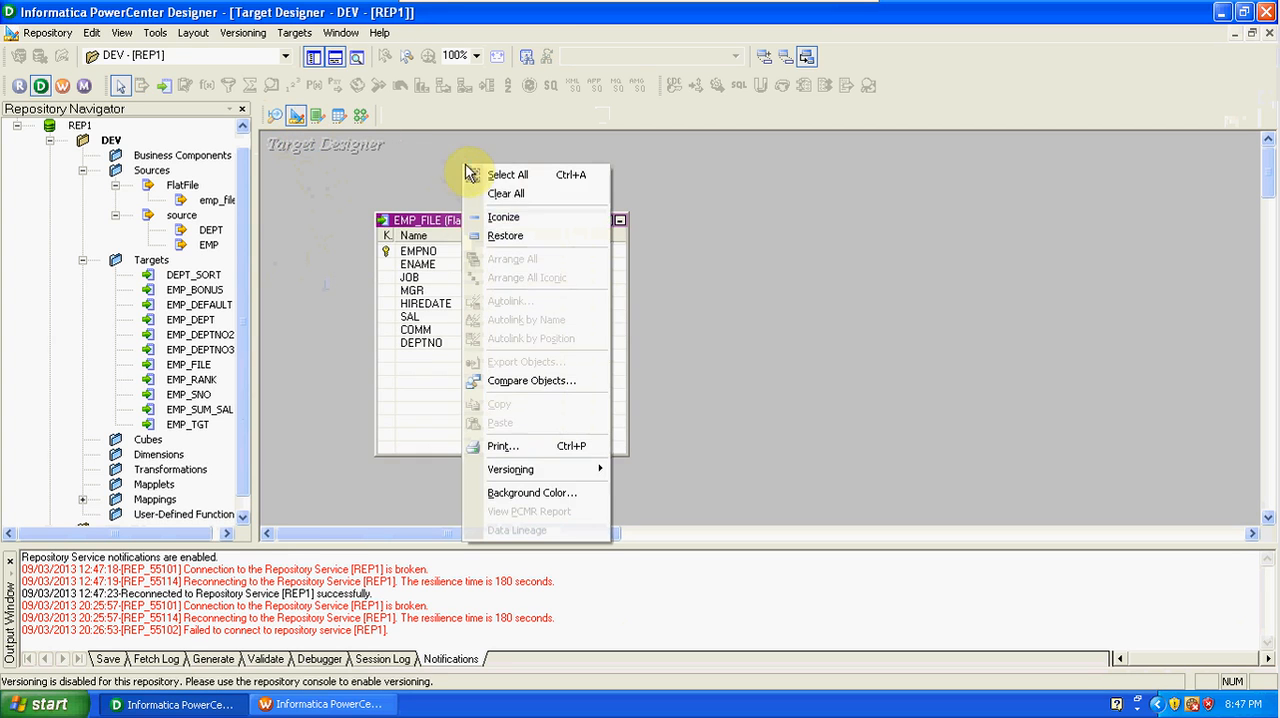
{"action": "left_click", "coordinate": [509, 193]}
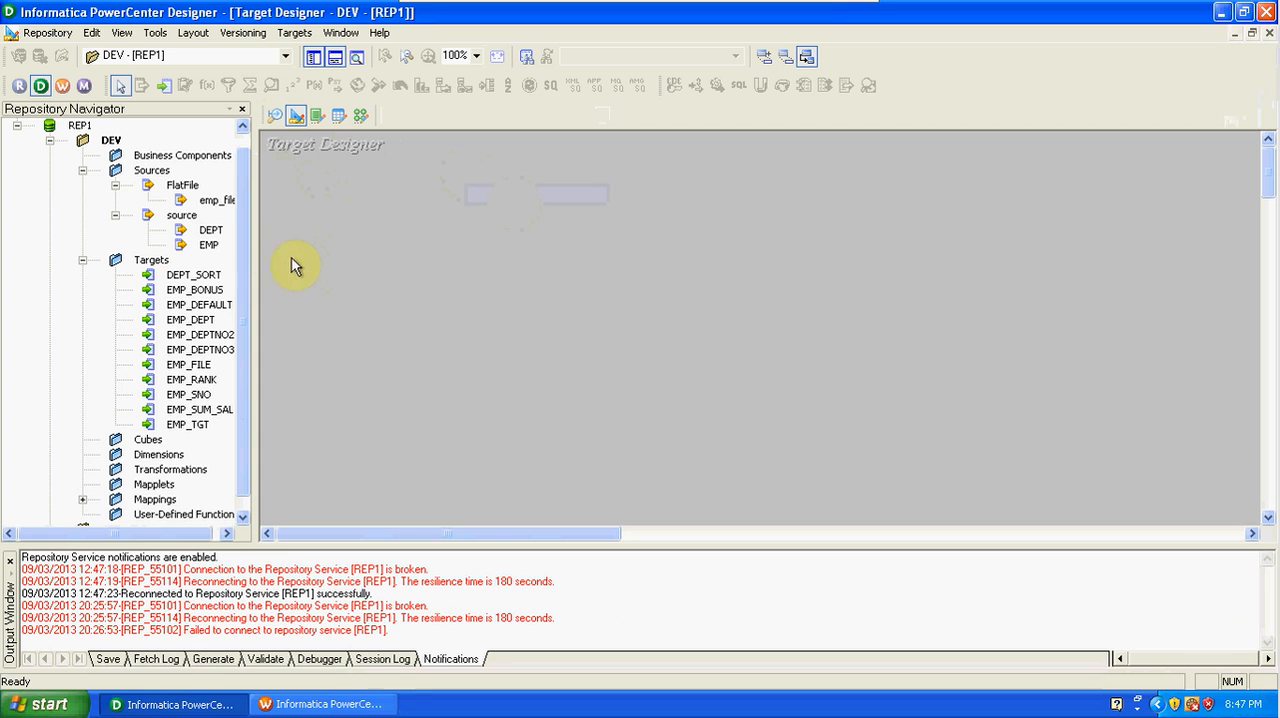
{"action": "left_click_drag", "start_coordinate": [210, 230], "coordinate": [398, 236]}
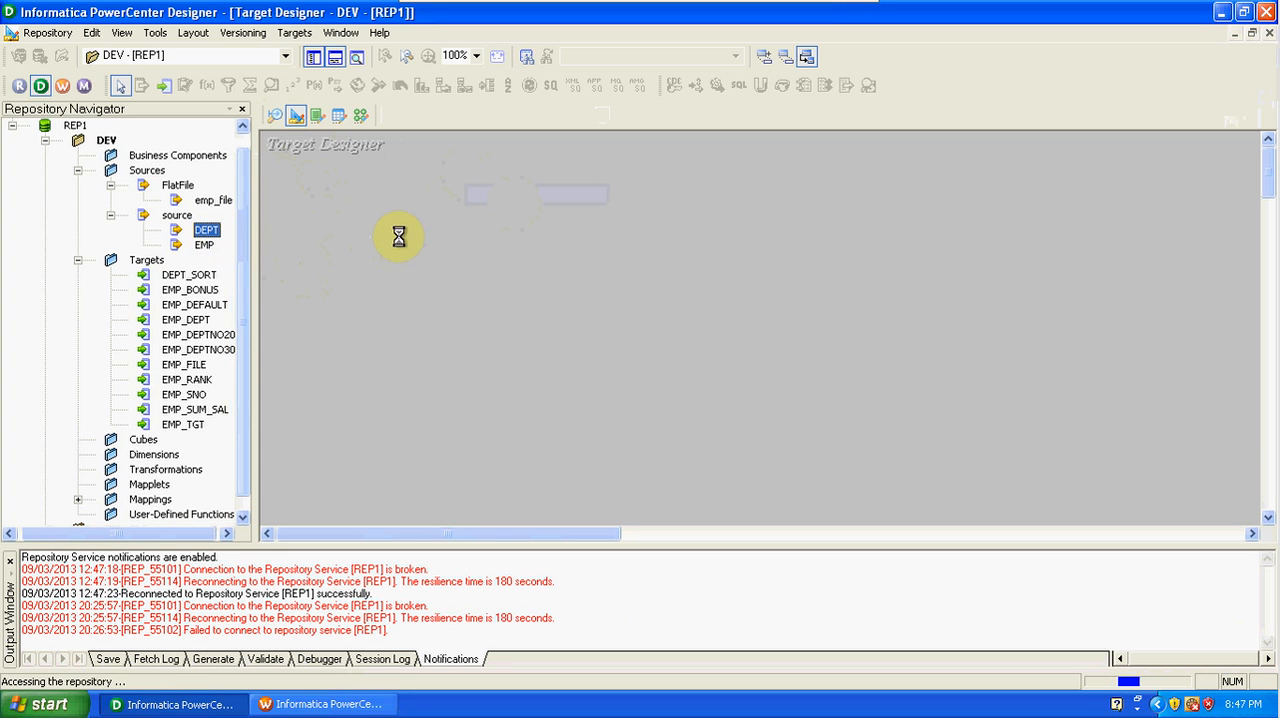
Rename the DEPT target table as DEPT_LKP and apply the table edits.
{"action": "double_click", "coordinate": [463, 246]}
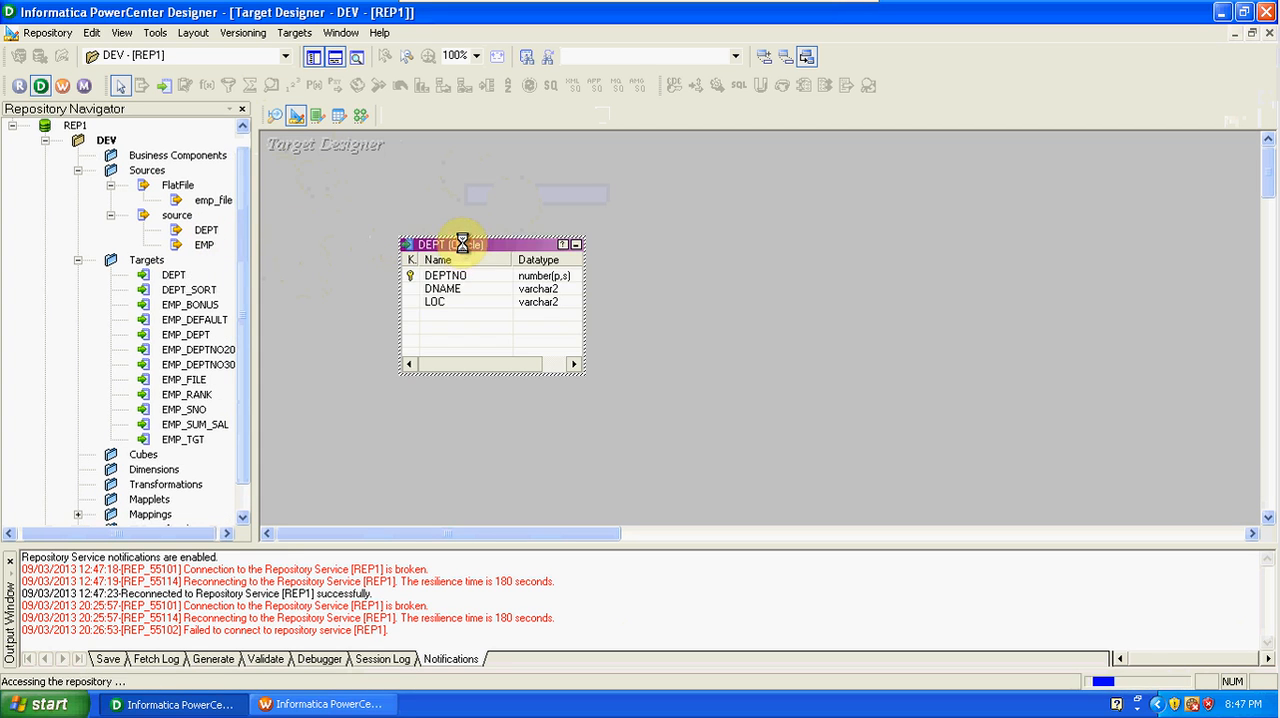
{"action": "left_click", "coordinate": [782, 205]}
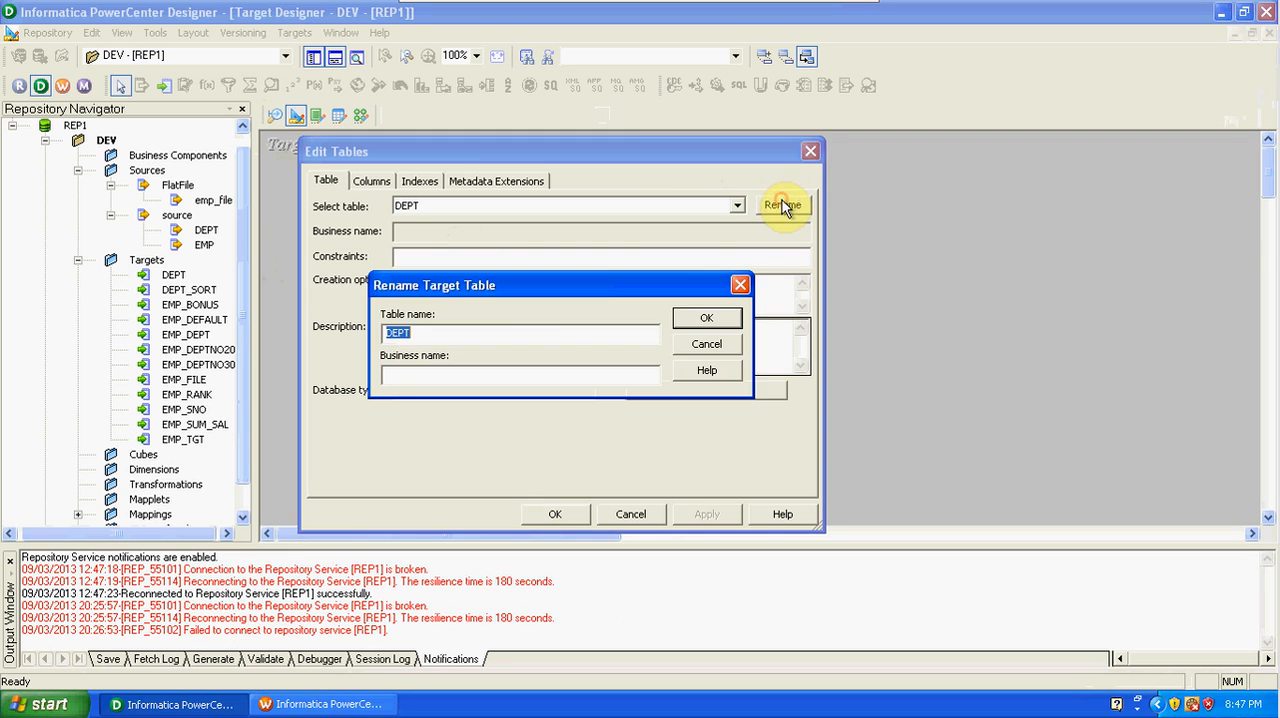
{"action": "left_click", "coordinate": [526, 335]}
{"action": "type", "text": "_lkp"}
{"action": "key", "text": "BackSpace"}
{"action": "key", "text": "BackSpace"}
{"action": "key", "text": "BackSpace"}
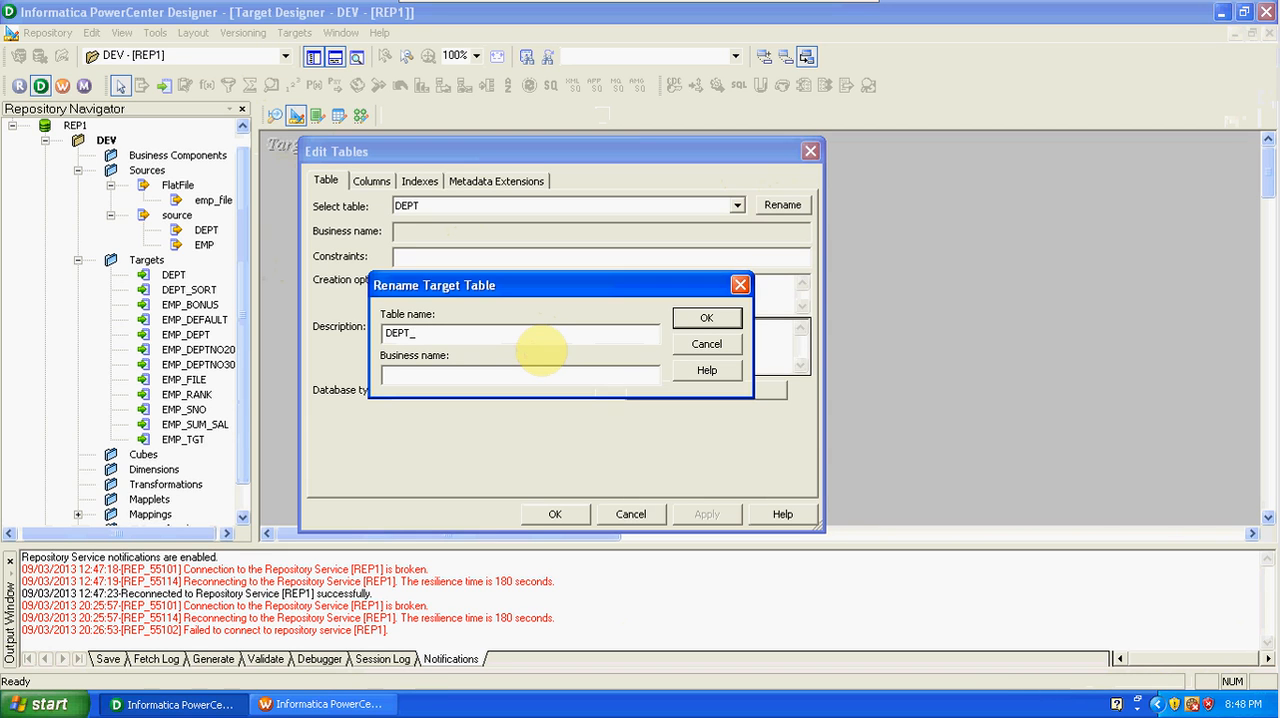
{"action": "type", "text": "LKP"}
{"action": "left_click", "coordinate": [729, 322]}
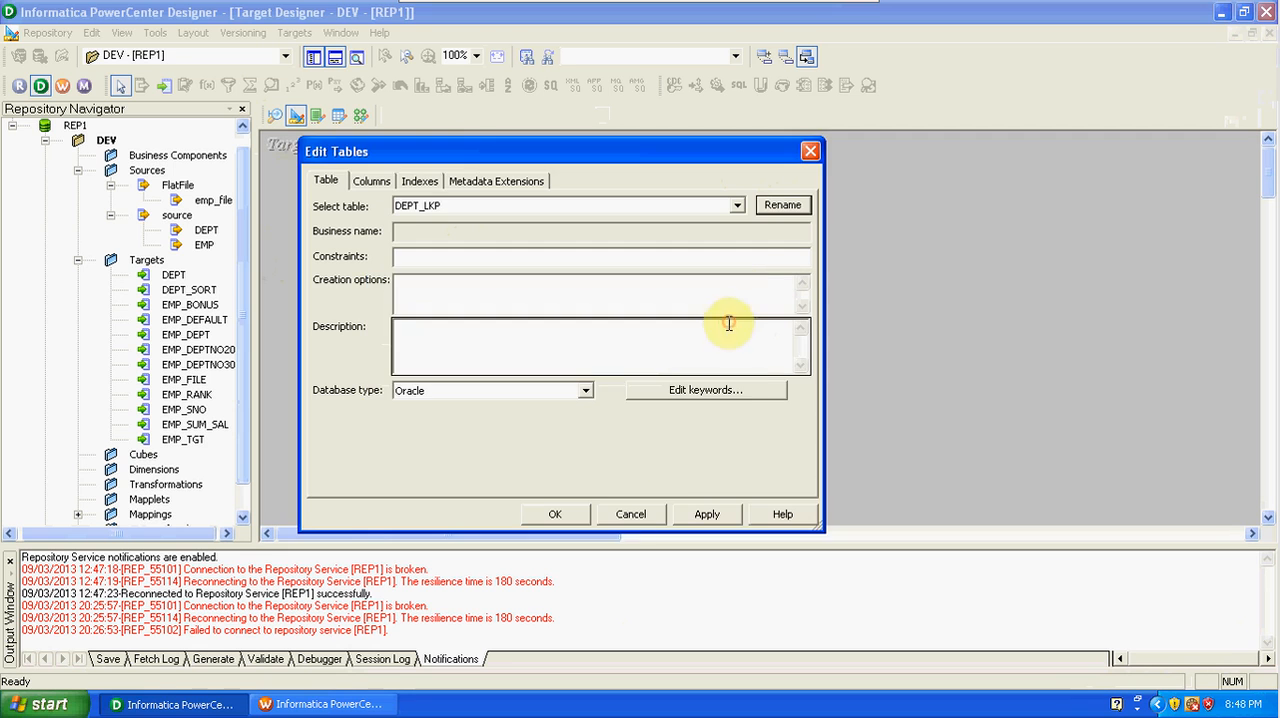
{"action": "left_click", "coordinate": [561, 514]}
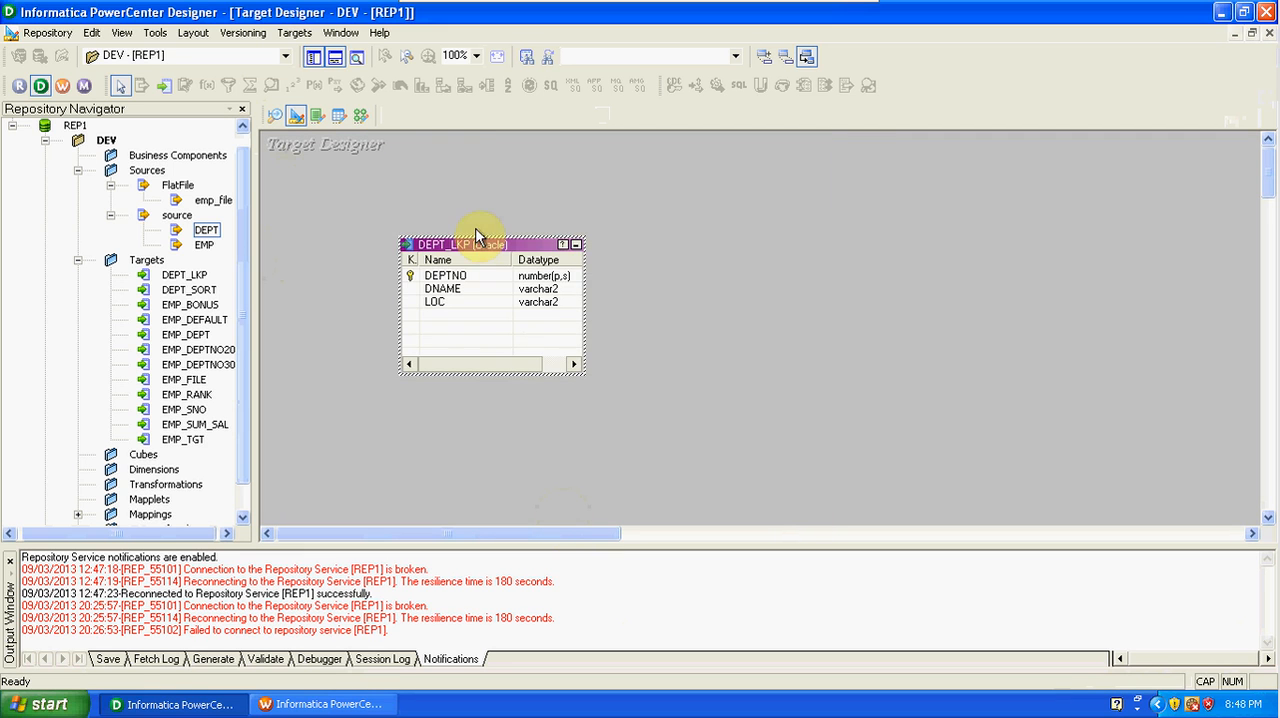
Generate and execute the SQL for the target table, connecting to the source ODBC data source with the database username and password.
{"action": "left_click", "coordinate": [294, 32]}
{"action": "left_click", "coordinate": [370, 374]}
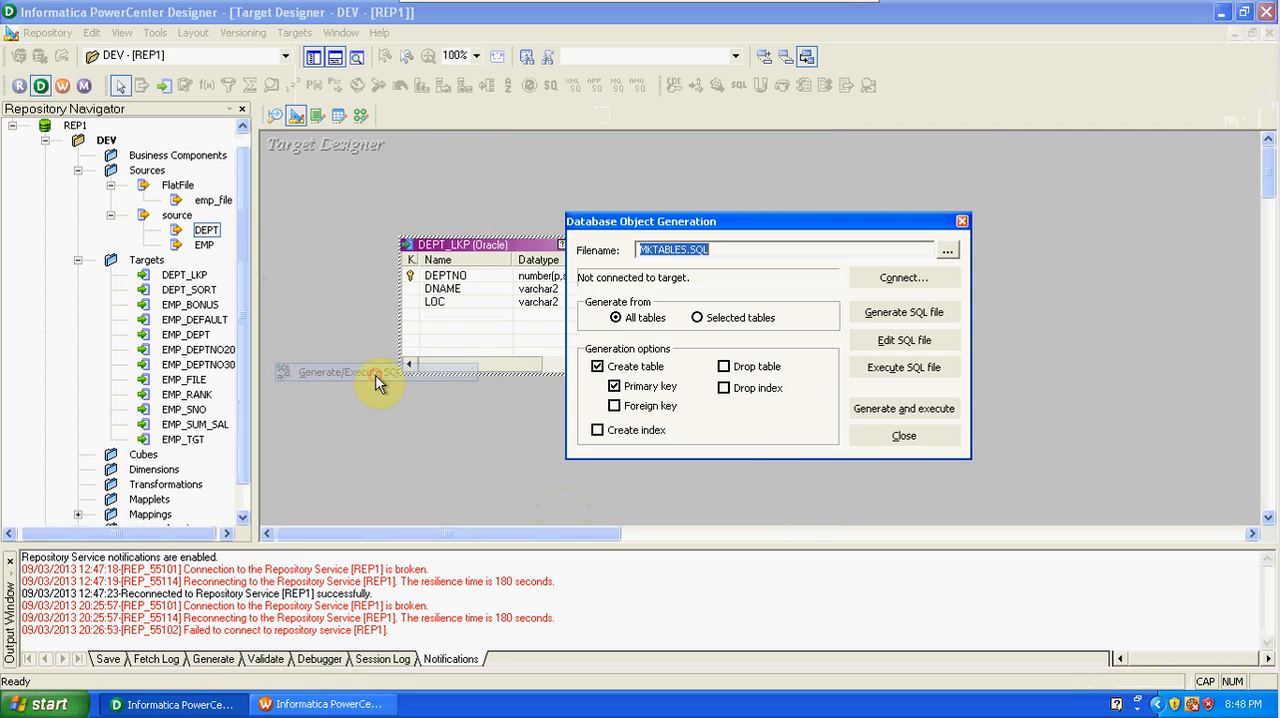
{"action": "left_click", "coordinate": [866, 420]}
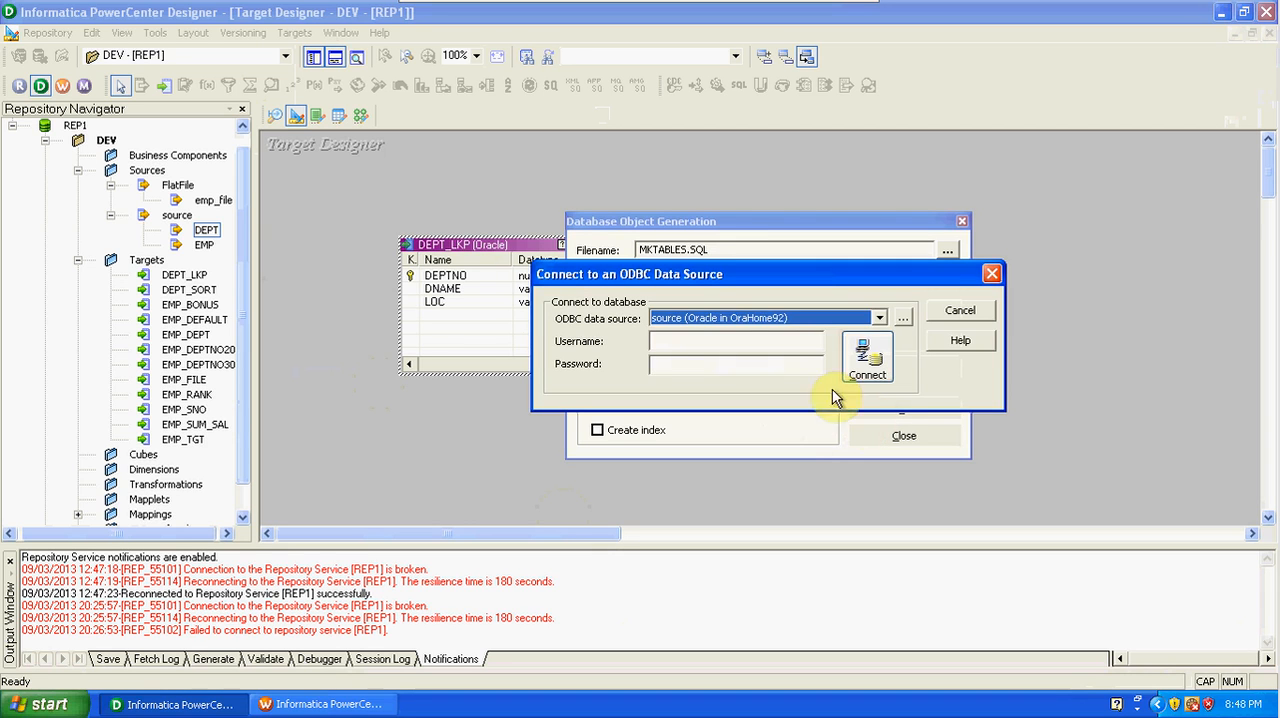
{"action": "left_click", "coordinate": [760, 343]}
{"action": "type", "text": "SCOT"}
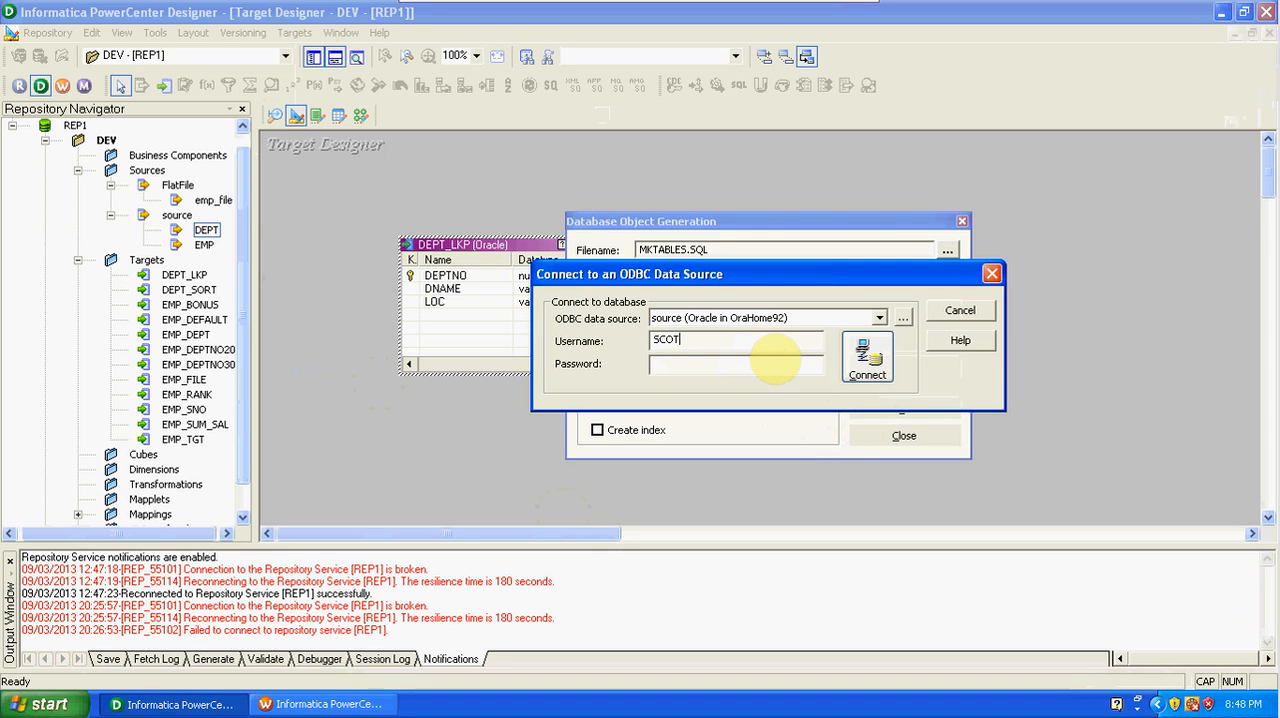
{"action": "type", "text": "Ttiger"}
{"action": "left_click", "coordinate": [866, 362]}
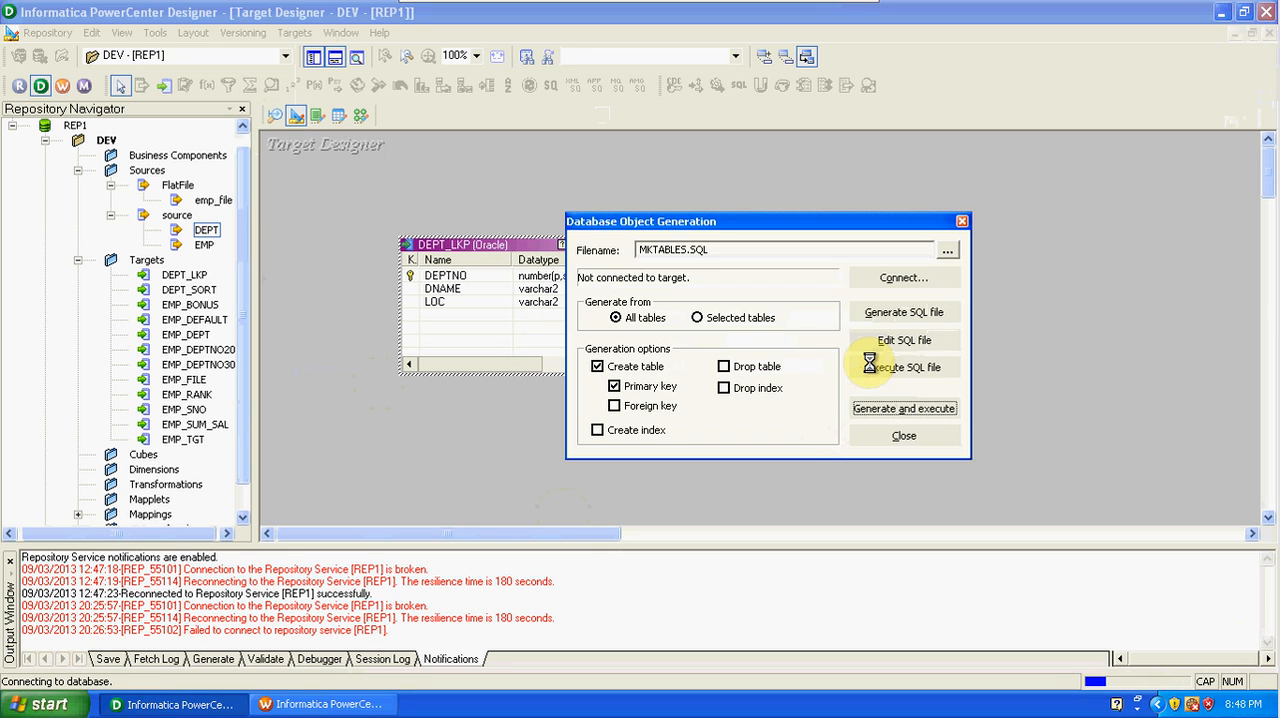
{"action": "left_click", "coordinate": [758, 366]}
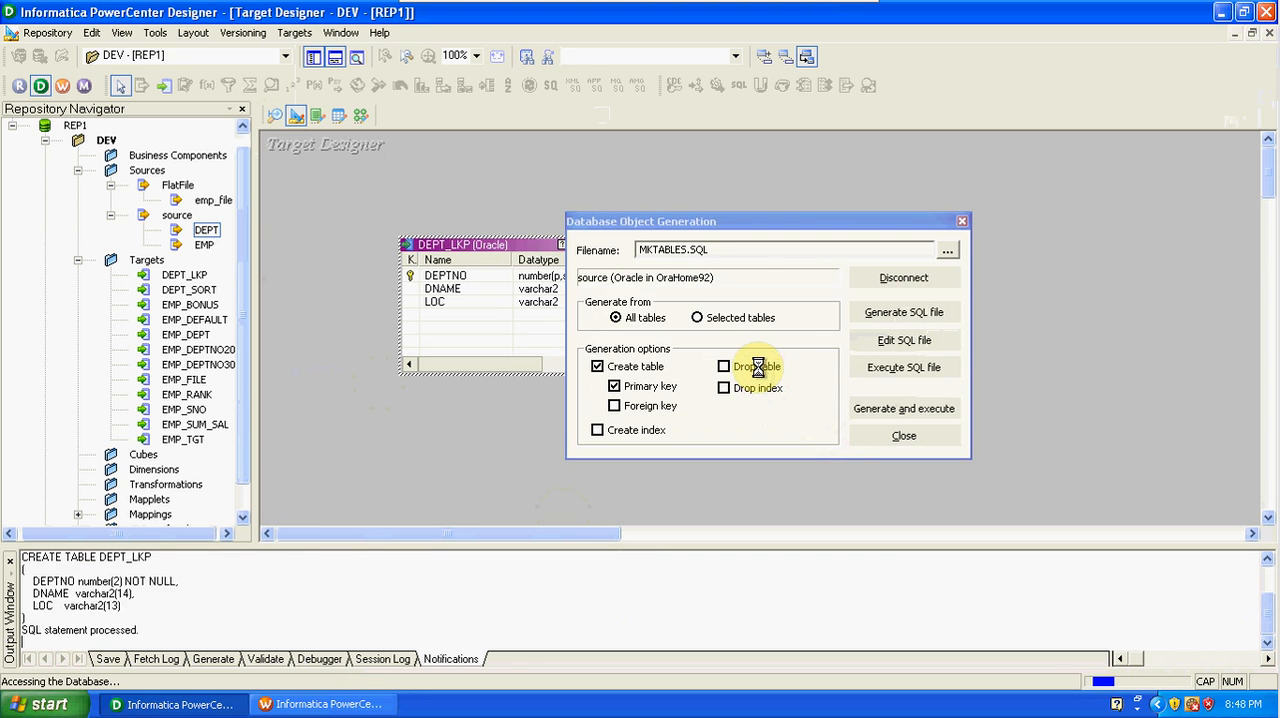
Switch to SQL*Plus and log in with the database username and password.
{"action": "left_click", "coordinate": [73, 710]}
{"action": "left_click", "coordinate": [250, 618]}
{"action": "left_click", "coordinate": [132, 660]}
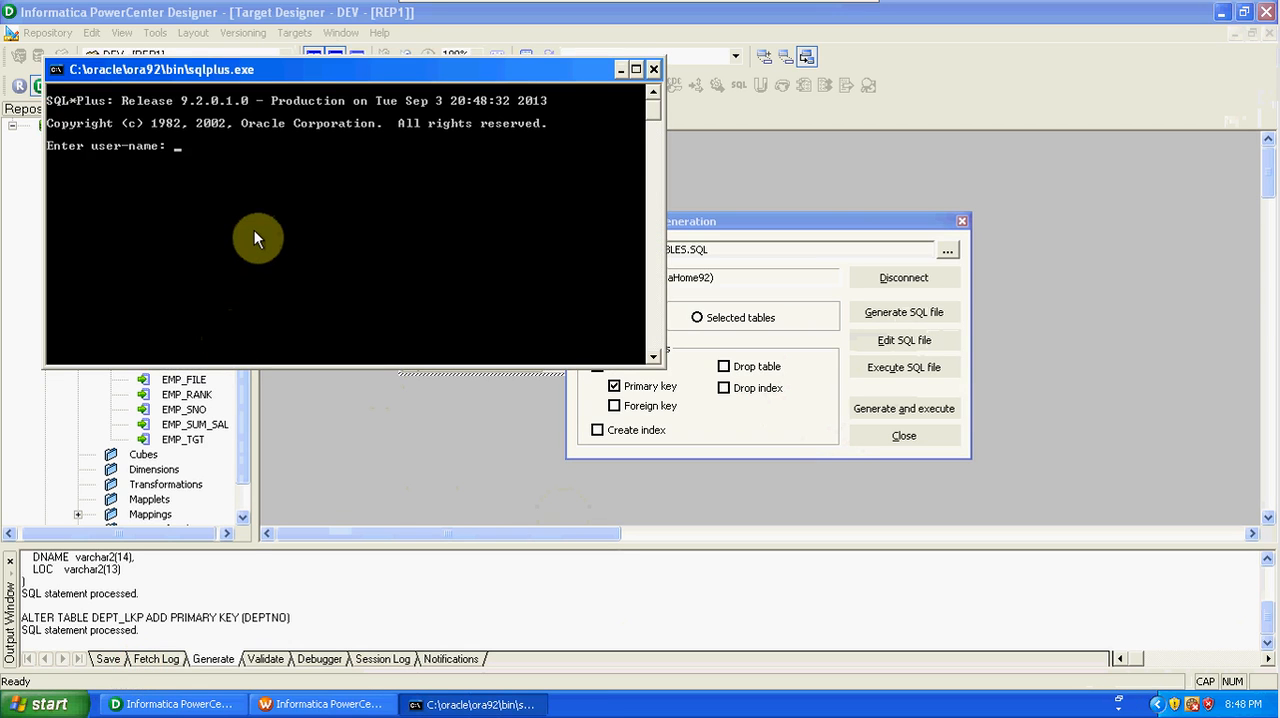
{"action": "type", "text": "SCOTT/TIGER"}
{"action": "key", "text": "Return"}
List the schema's tables with SELECT * FROM TAB; and minimize the SQL*Plus window.
{"action": "type", "text": "SELECT * FROM A"}
{"action": "type", "text": "B"}
{"action": "key", "text": "BackSpace"}
{"action": "key", "text": "BackSpace"}
{"action": "type", "text": "TAB;"}
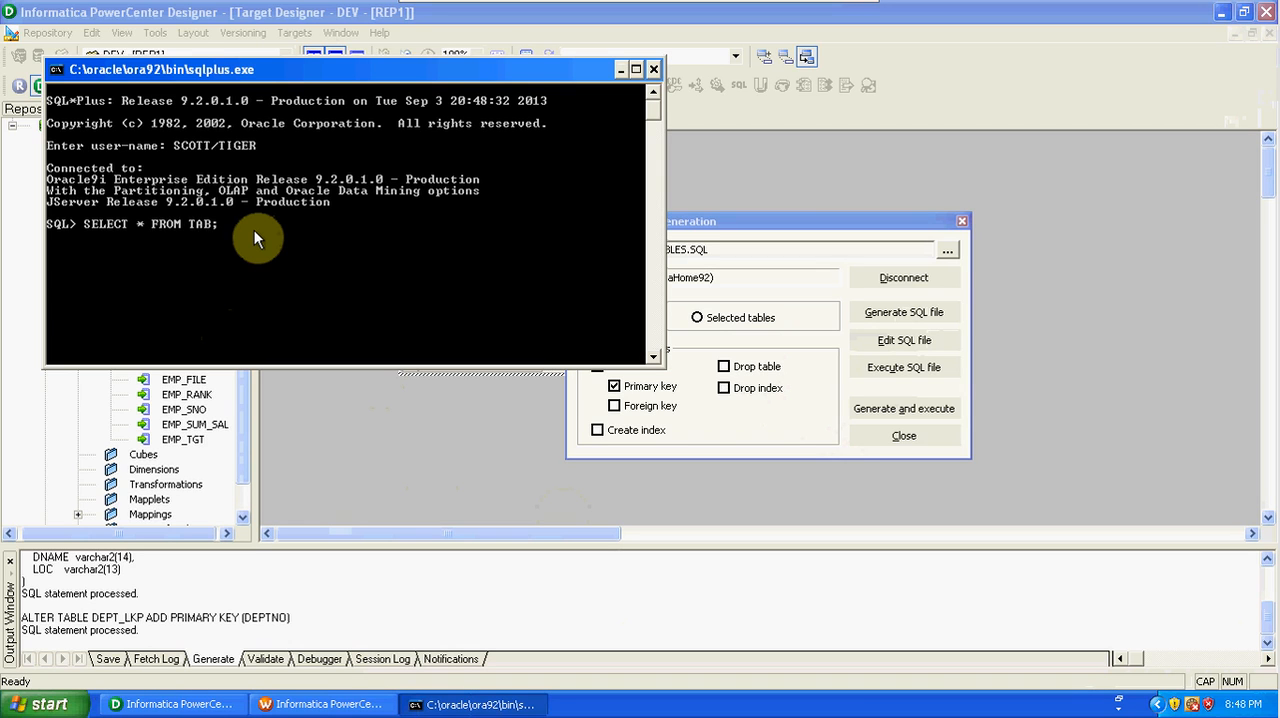
{"action": "key", "text": "Return"}
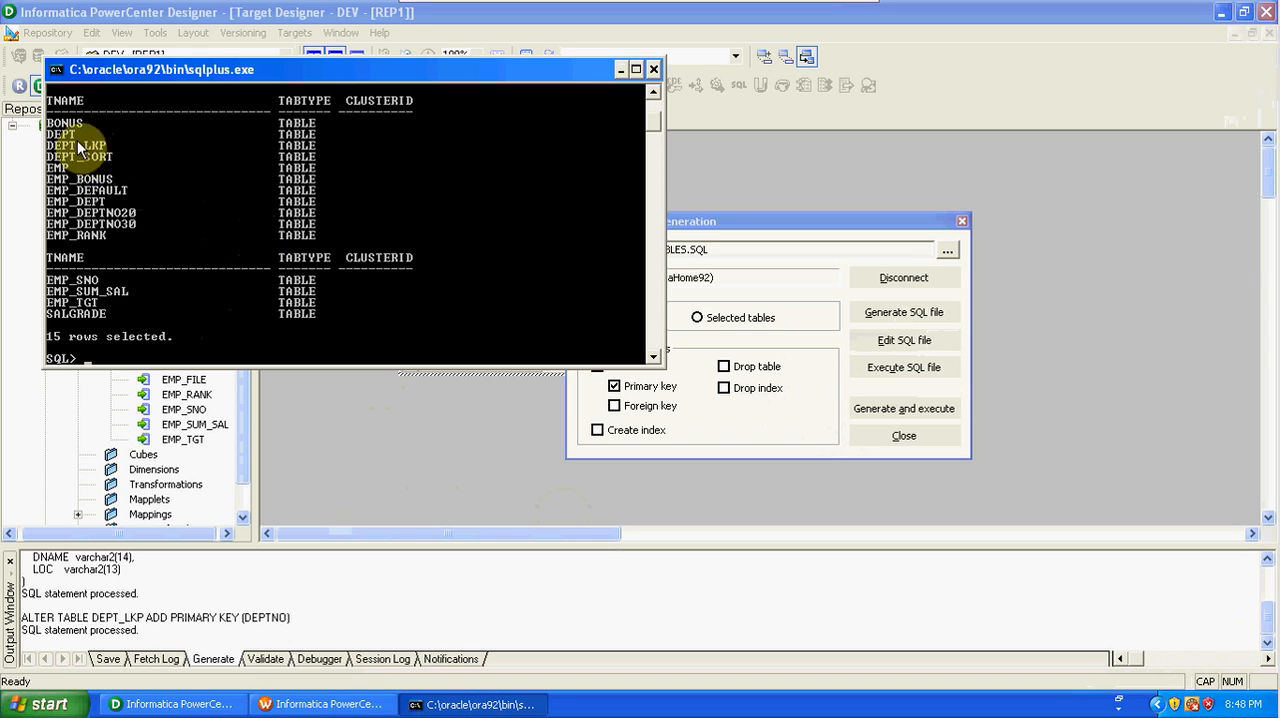
{"action": "left_click", "coordinate": [619, 69]}
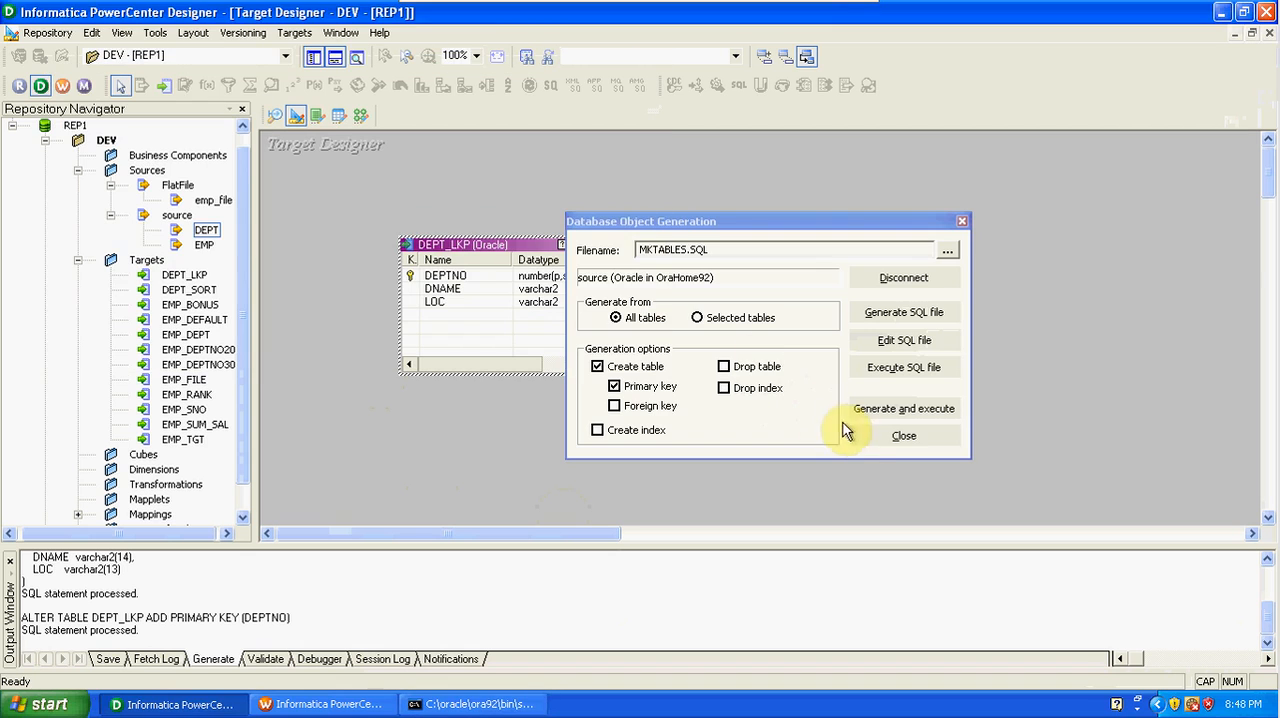
Close the database object generation dialog and create a mapping named m_SRC_TGT_LOOKUP in the Mapping Designer.
{"action": "left_click", "coordinate": [854, 438]}
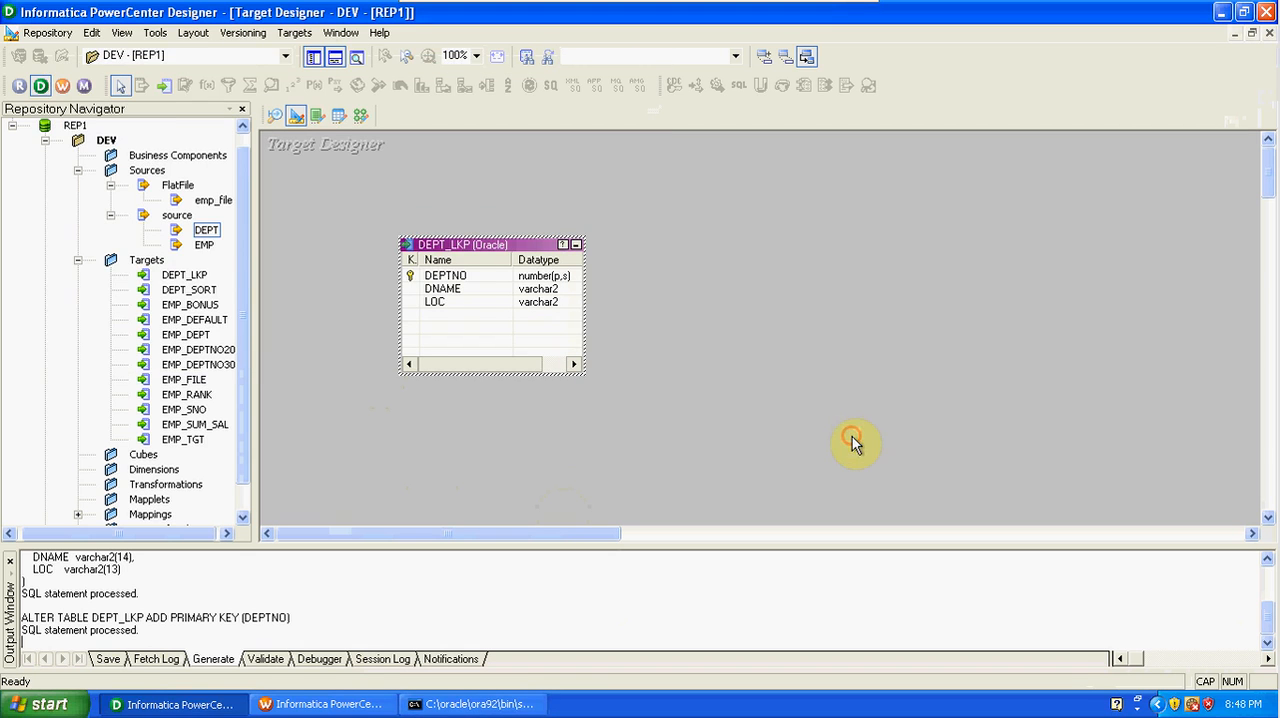
{"action": "left_click", "coordinate": [360, 116]}
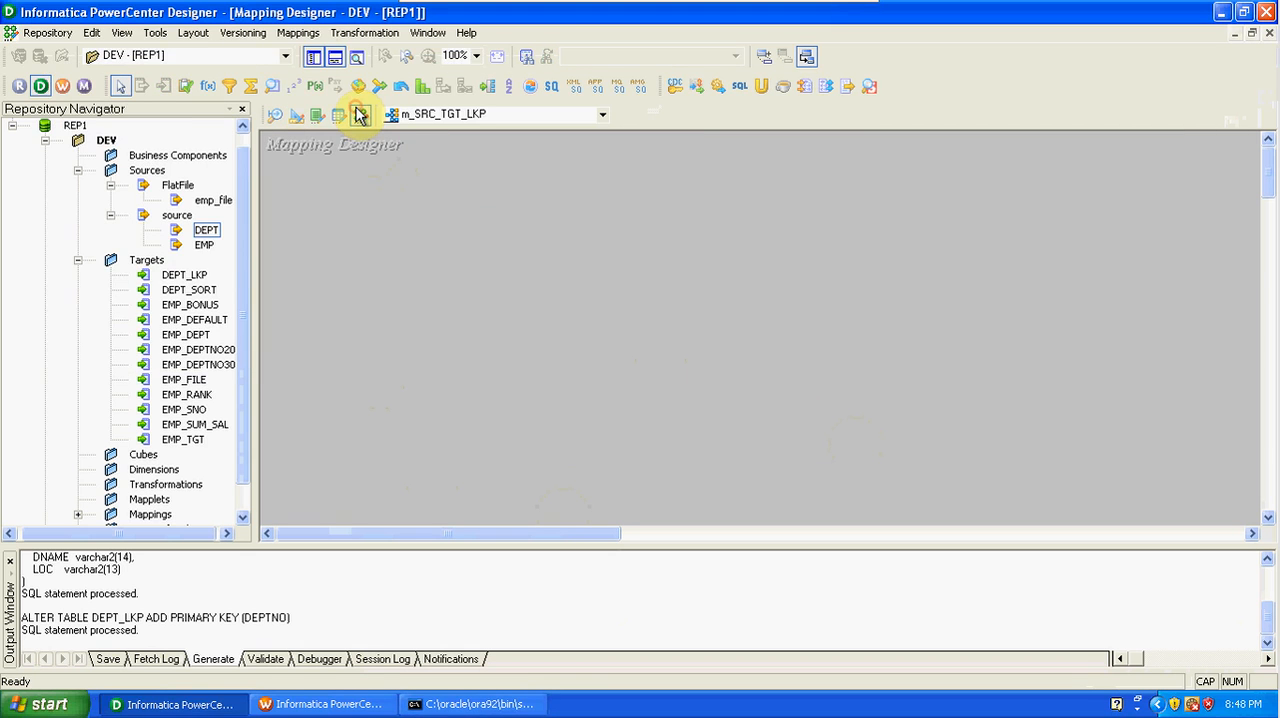
{"action": "left_click", "coordinate": [300, 33]}
{"action": "left_click", "coordinate": [322, 55]}
{"action": "type", "text": "m"}
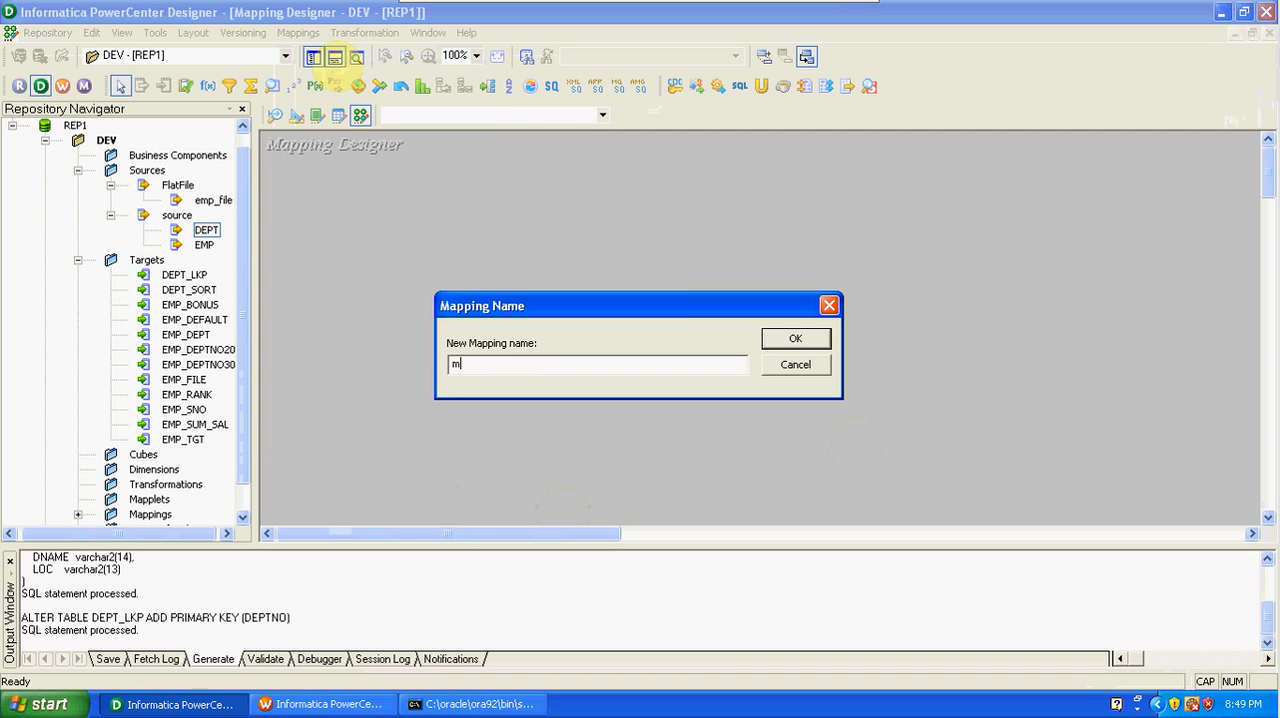
{"action": "type", "text": "_SRC_TGT_LKP"}
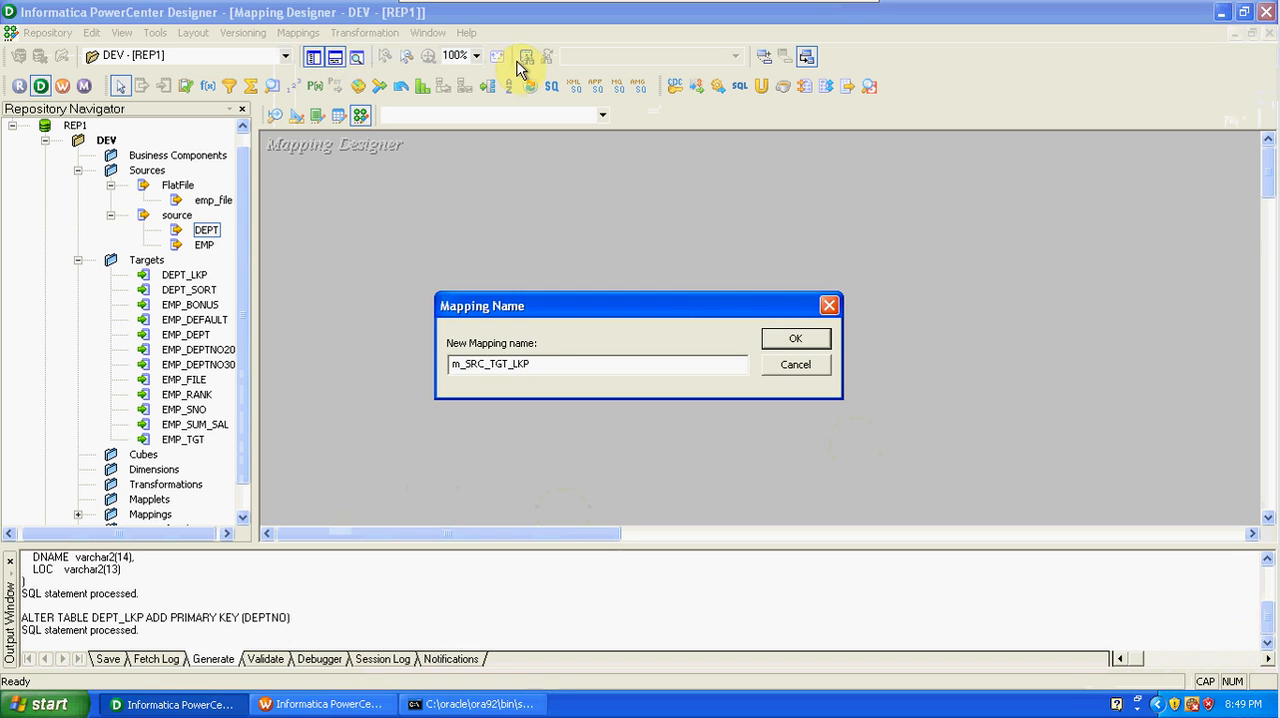
{"action": "left_click", "coordinate": [792, 340]}
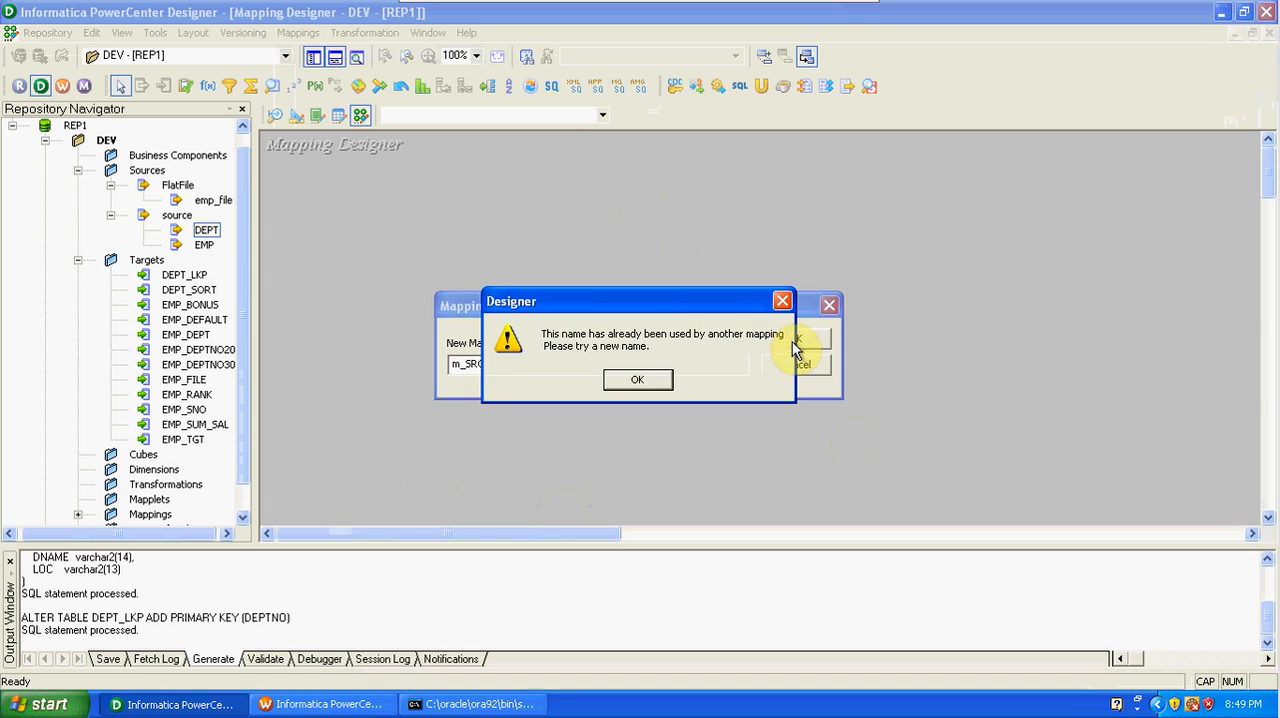
{"action": "left_click", "coordinate": [645, 384]}
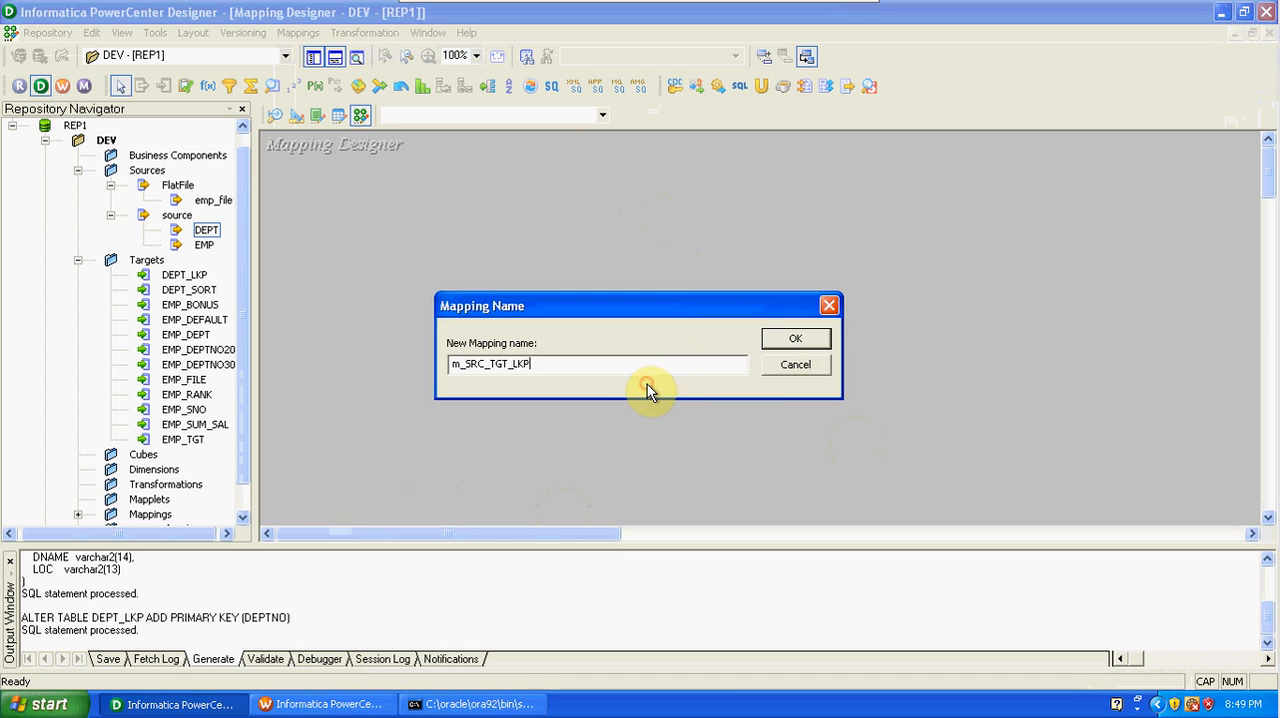
{"action": "key", "text": "BackSpace"}
{"action": "key", "text": "BackSpace"}
{"action": "type", "text": "OOKUP"}
{"action": "left_click", "coordinate": [801, 341]}
Add the DEPT source and the DEPT_LKP target to the m_SRC_TGT_LOOKUP mapping.
{"action": "left_click_drag", "start_coordinate": [215, 237], "coordinate": [350, 207]}
{"action": "left_click_drag", "start_coordinate": [193, 275], "coordinate": [965, 272]}
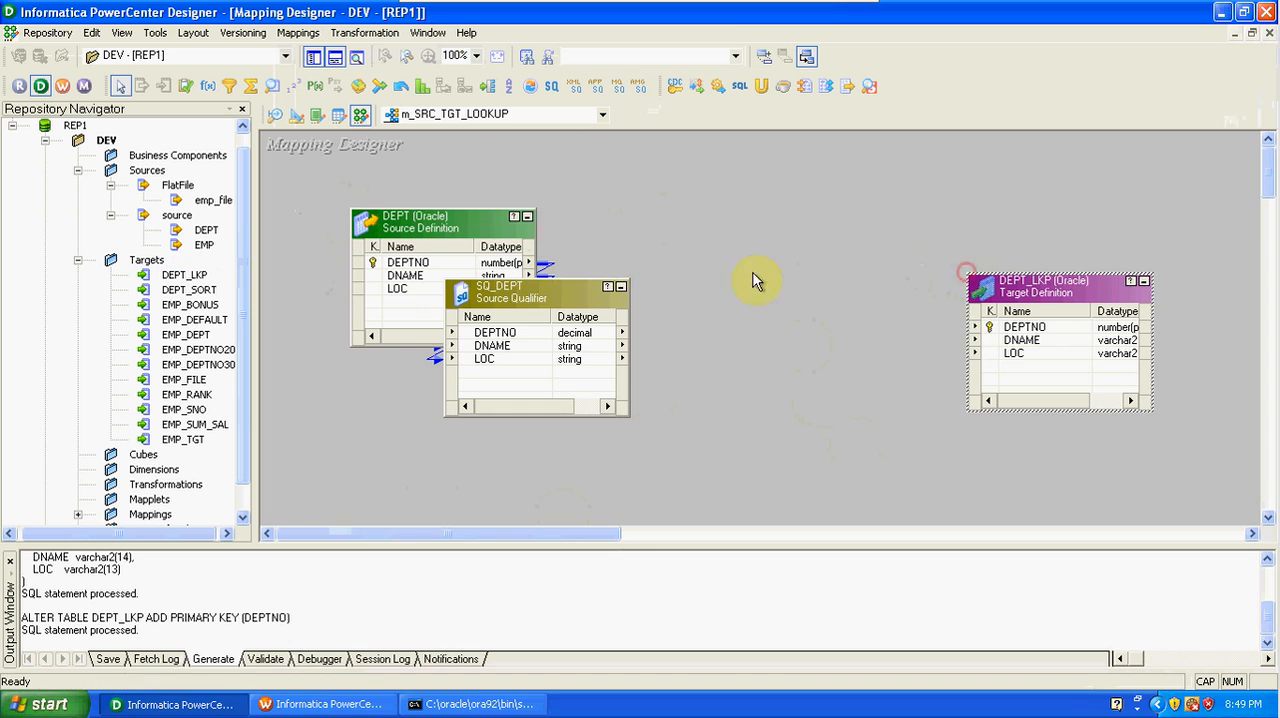
Hide the output window and Repository Navigator, and line up DEPT, SQ_DEPT and DEPT_LKP in a row with space before the target.
{"action": "left_click", "coordinate": [314, 57]}
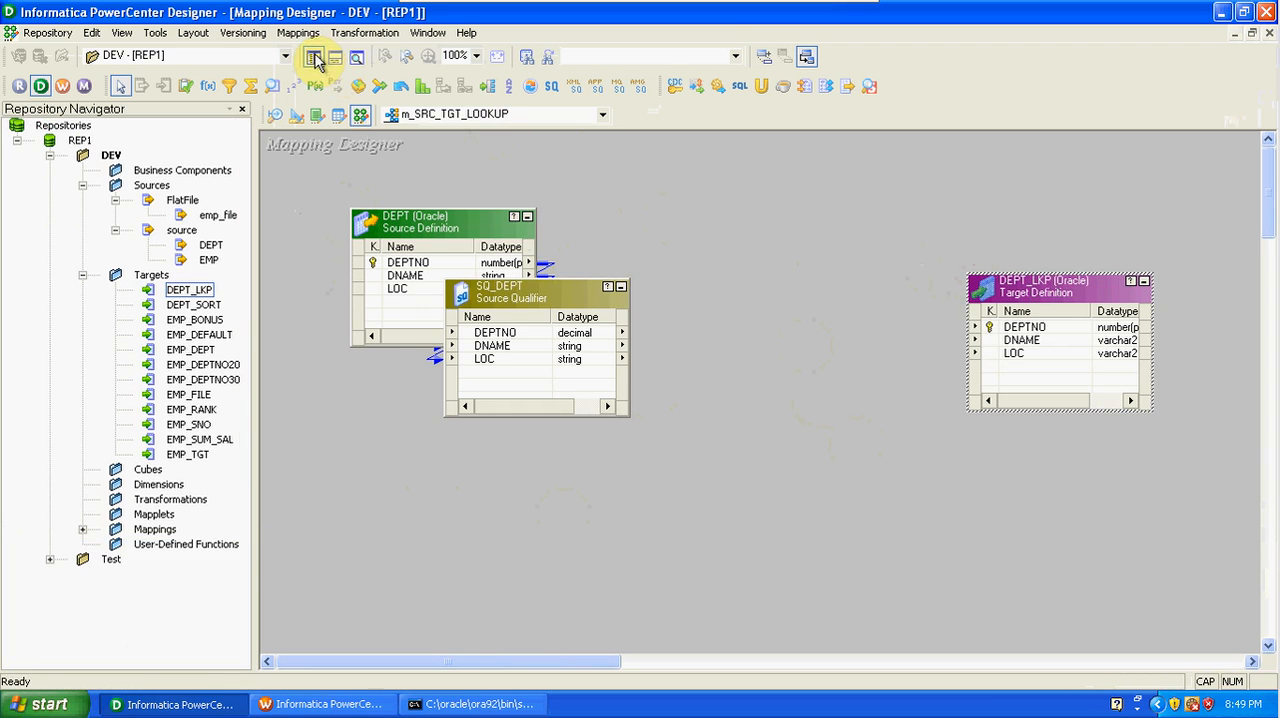
{"action": "left_click", "coordinate": [314, 57]}
{"action": "left_click_drag", "start_coordinate": [286, 310], "coordinate": [431, 354]}
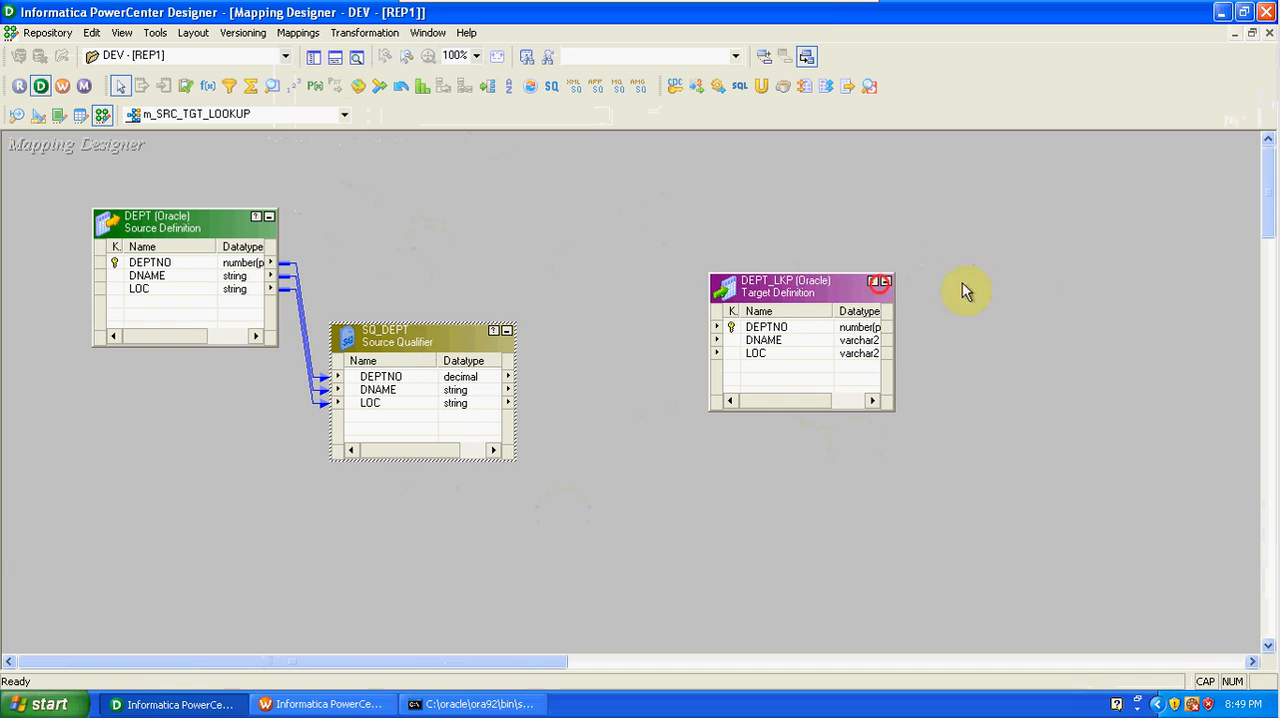
{"action": "left_click_drag", "start_coordinate": [832, 293], "coordinate": [1036, 283]}
{"action": "left_click_drag", "start_coordinate": [428, 345], "coordinate": [467, 235]}
{"action": "left_click_drag", "start_coordinate": [991, 281], "coordinate": [1049, 248]}
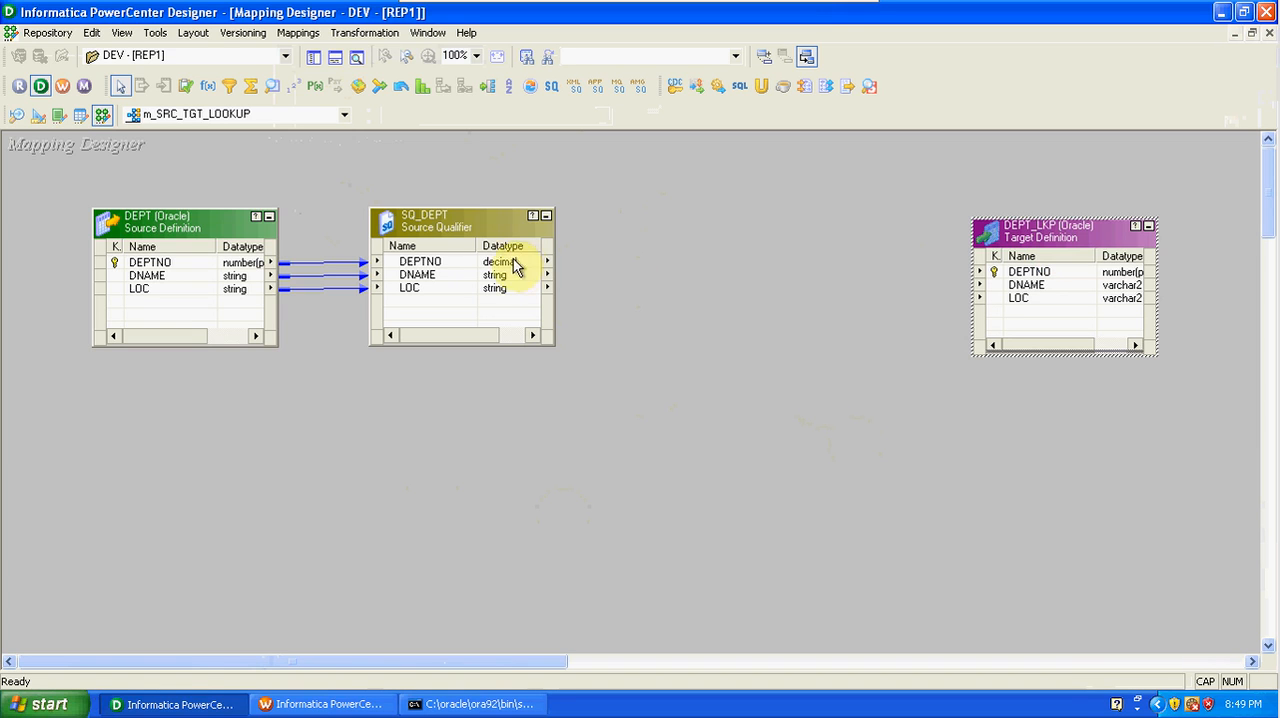
{"action": "left_click", "coordinate": [276, 90]}
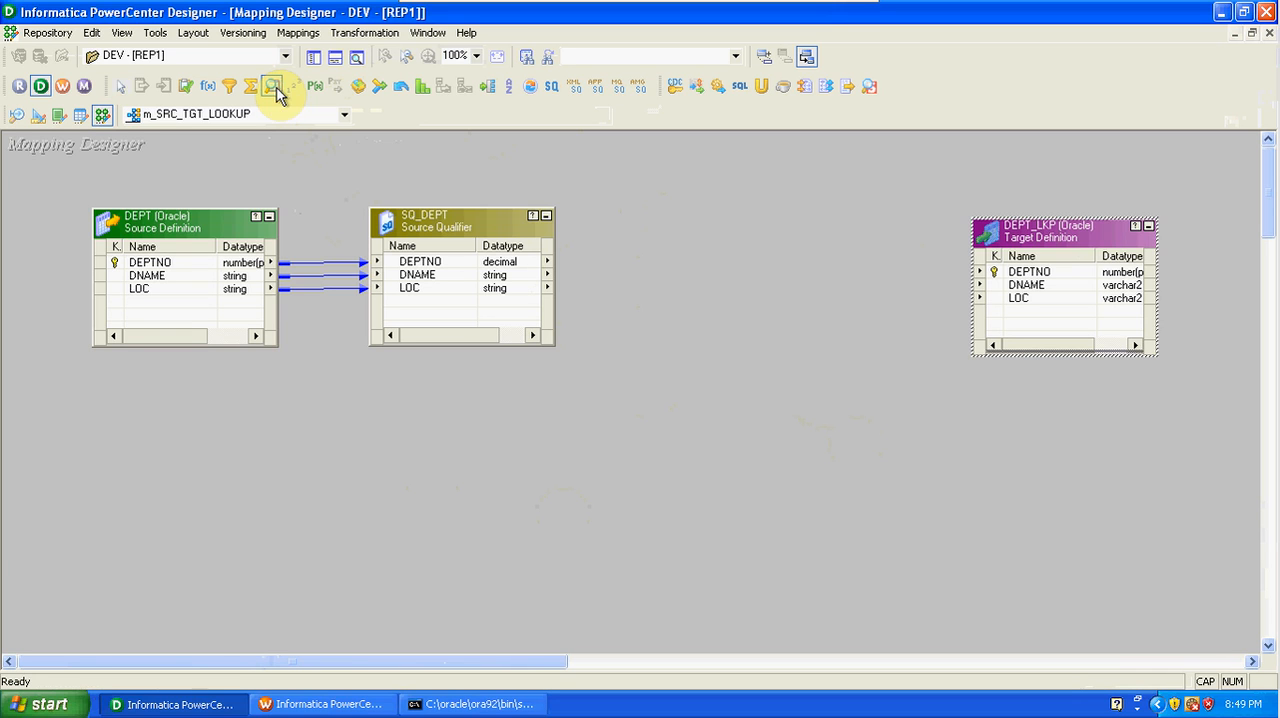
{"action": "left_click", "coordinate": [683, 188]}
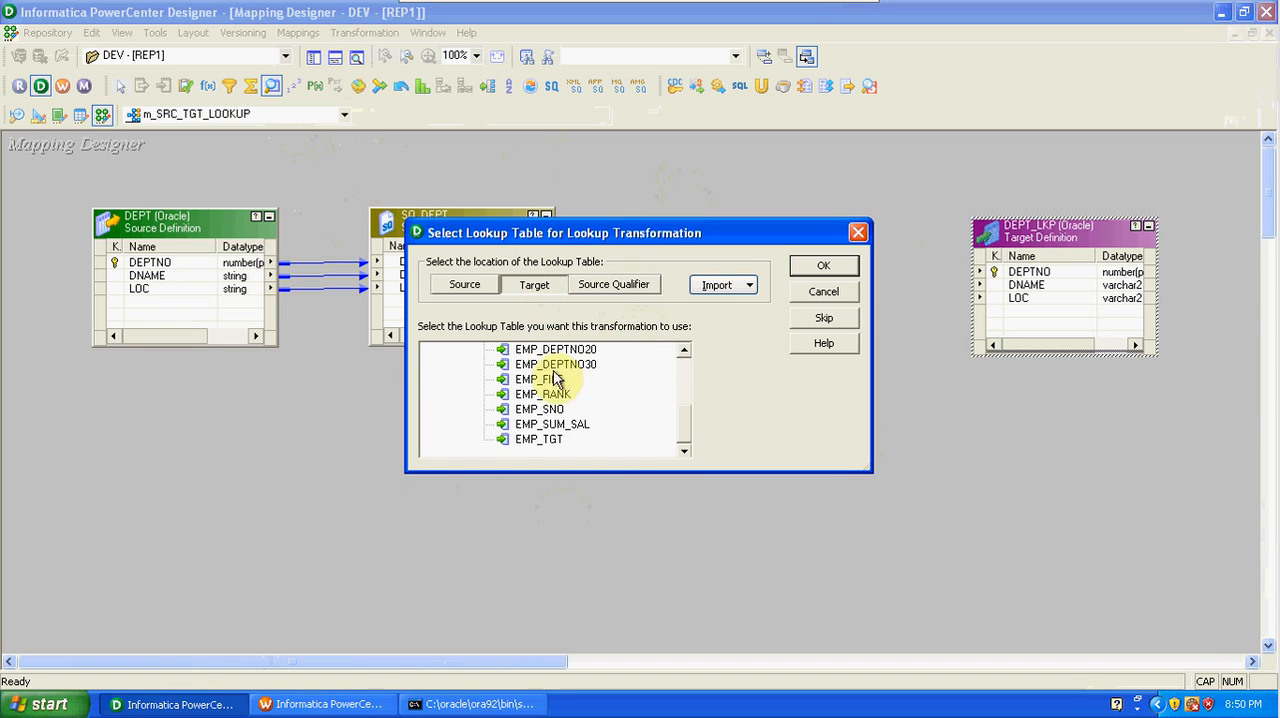
{"action": "left_click", "coordinate": [466, 285]}
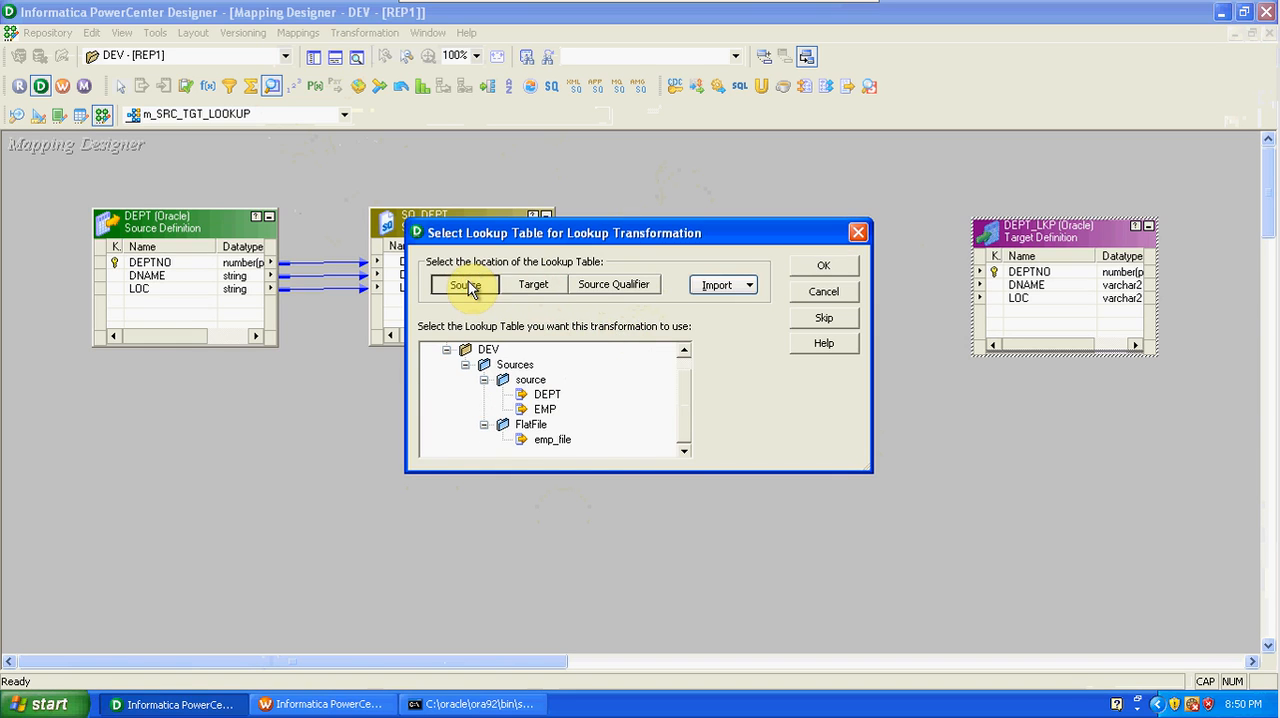
{"action": "left_click", "coordinate": [594, 286]}
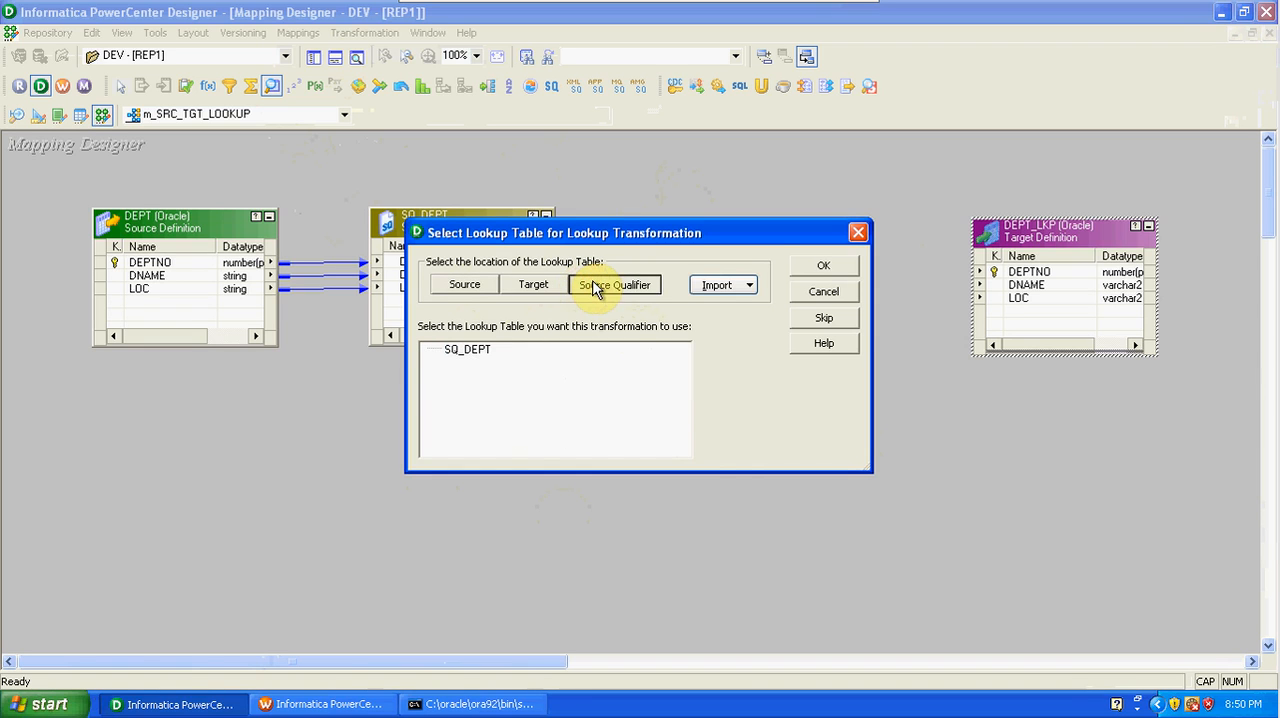
{"action": "left_click", "coordinate": [551, 285]}
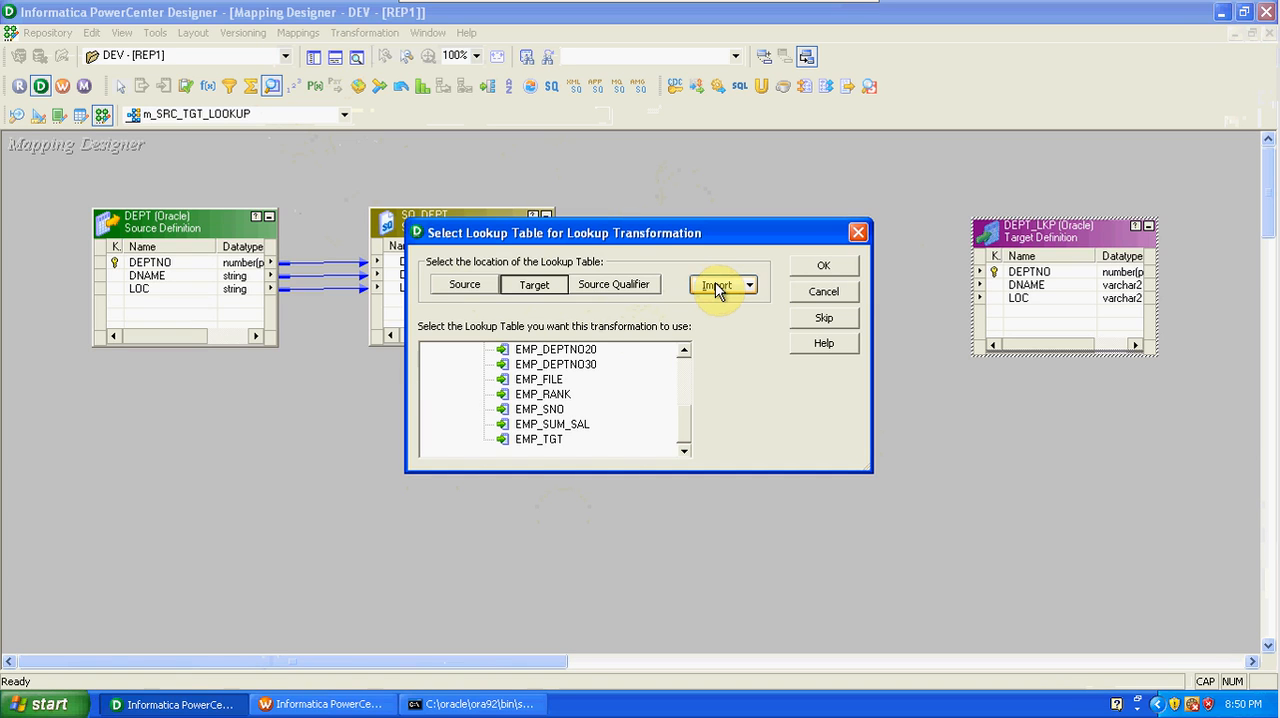
{"action": "left_click", "coordinate": [684, 350]}
{"action": "left_click", "coordinate": [684, 351]}
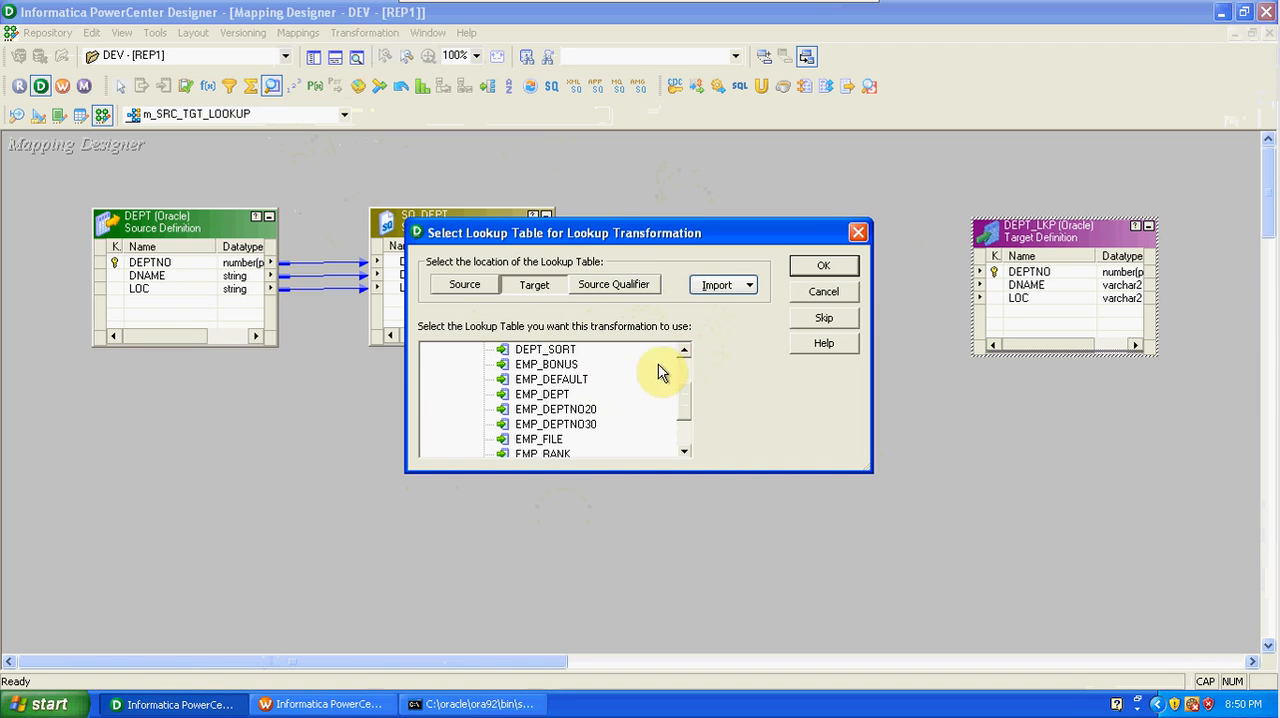
{"action": "left_click", "coordinate": [684, 351]}
{"action": "left_click", "coordinate": [684, 351]}
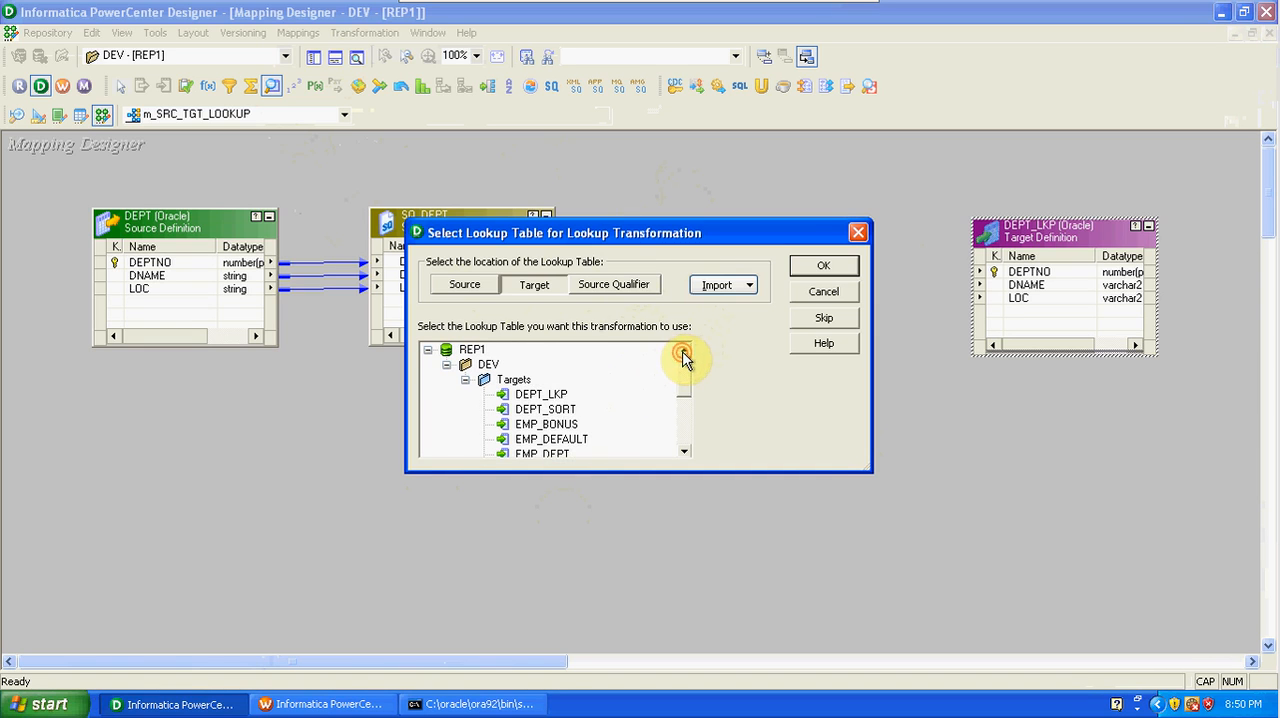
{"action": "left_click", "coordinate": [541, 396]}
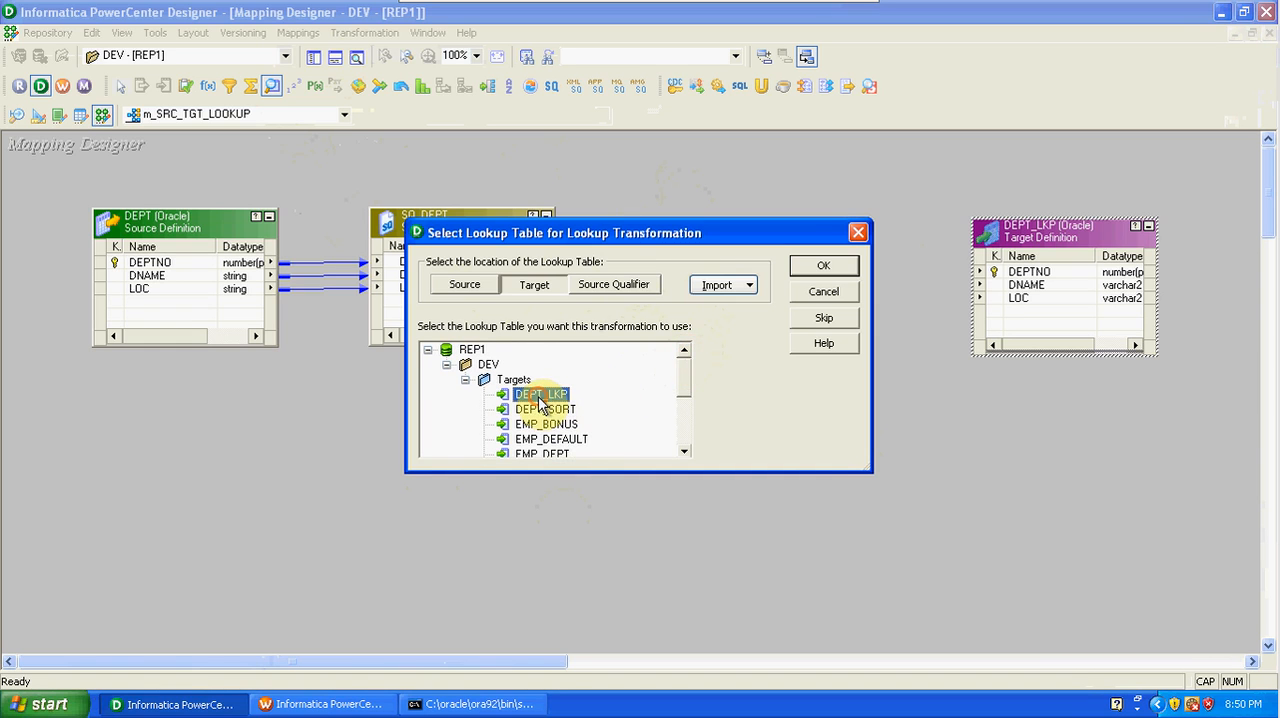
{"action": "left_click", "coordinate": [820, 266]}
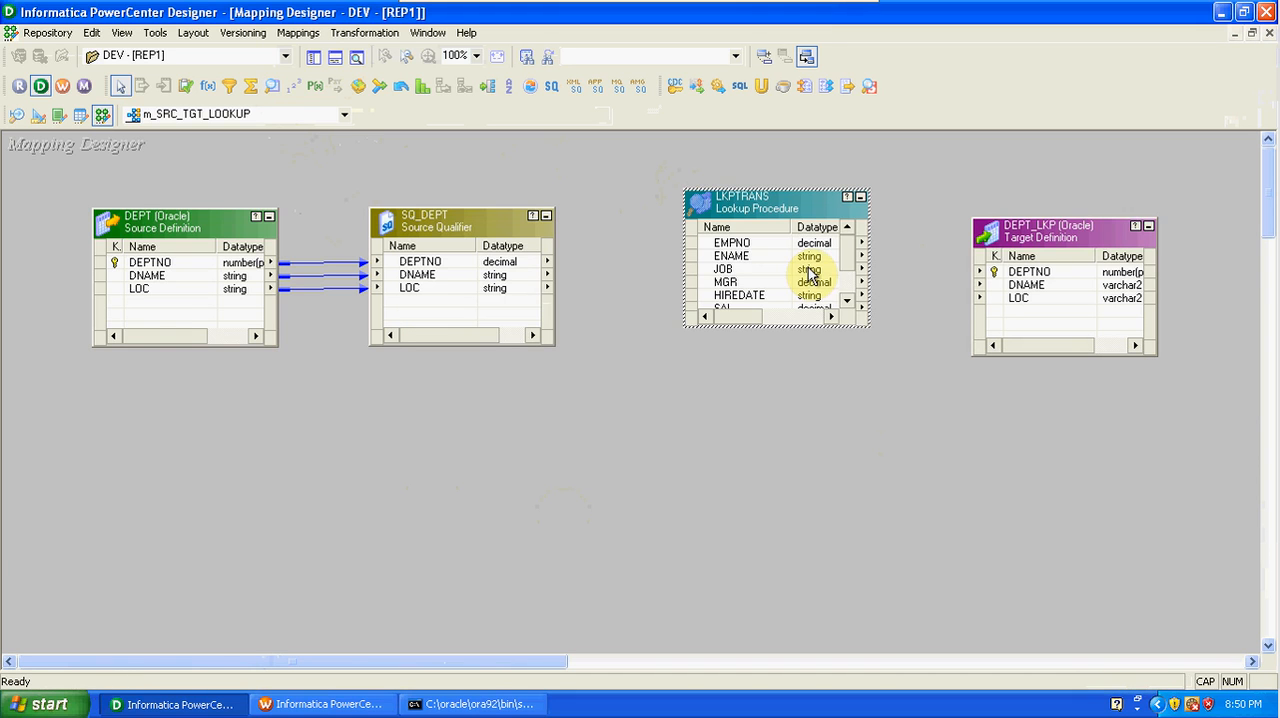
{"action": "double_click", "coordinate": [781, 209]}
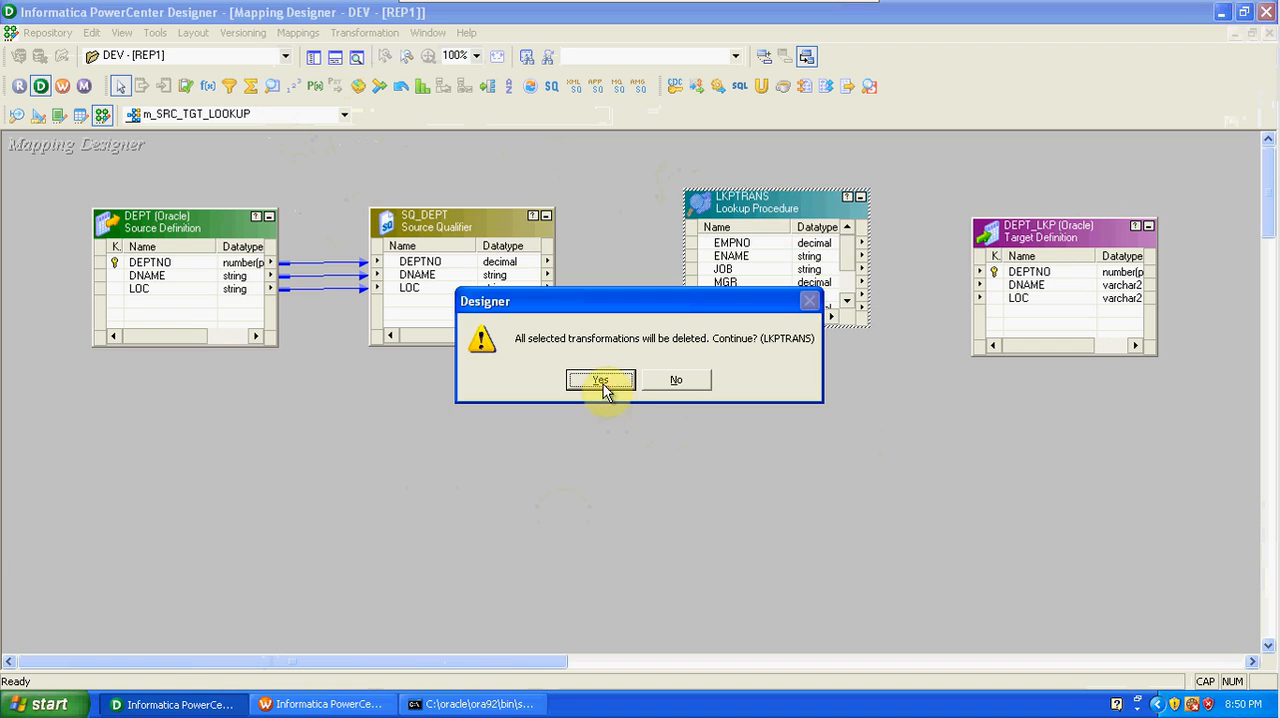
{"action": "left_click", "coordinate": [603, 383]}
Add a Lookup transformation between SQ_DEPT and the target, using the target table DEPT_LKP as its lookup table.
{"action": "left_click", "coordinate": [272, 86]}
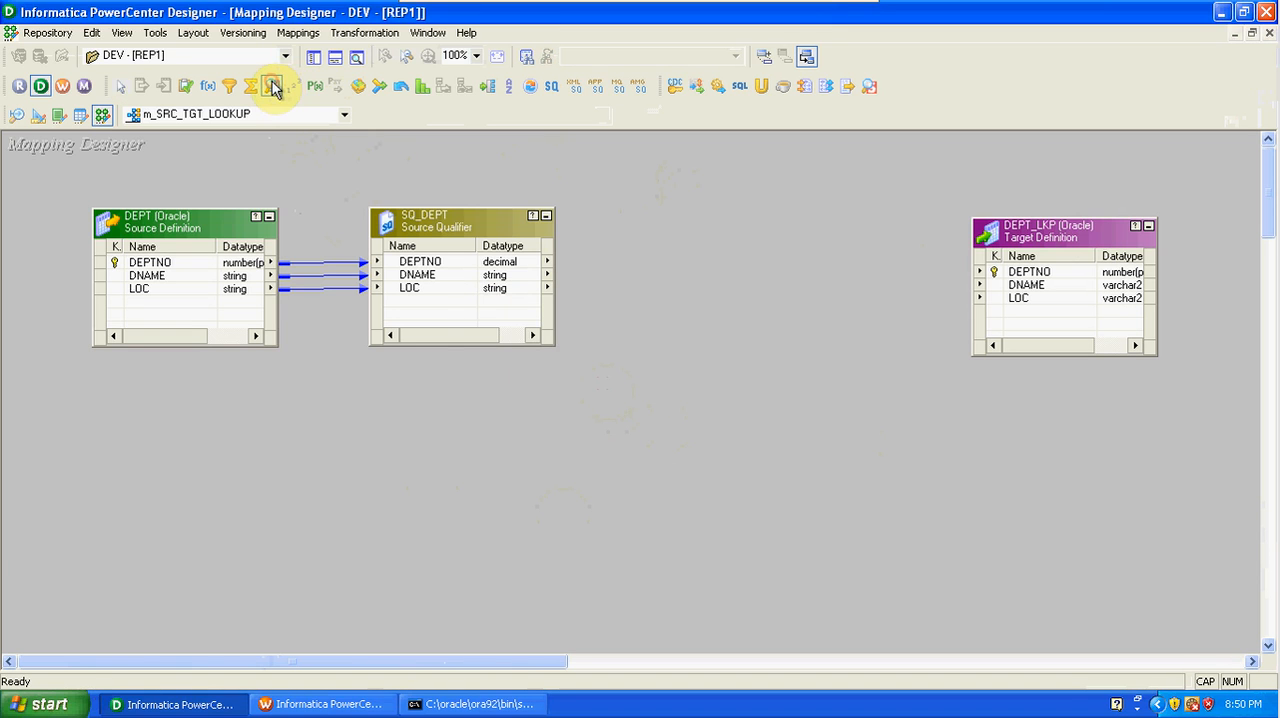
{"action": "left_click", "coordinate": [635, 205]}
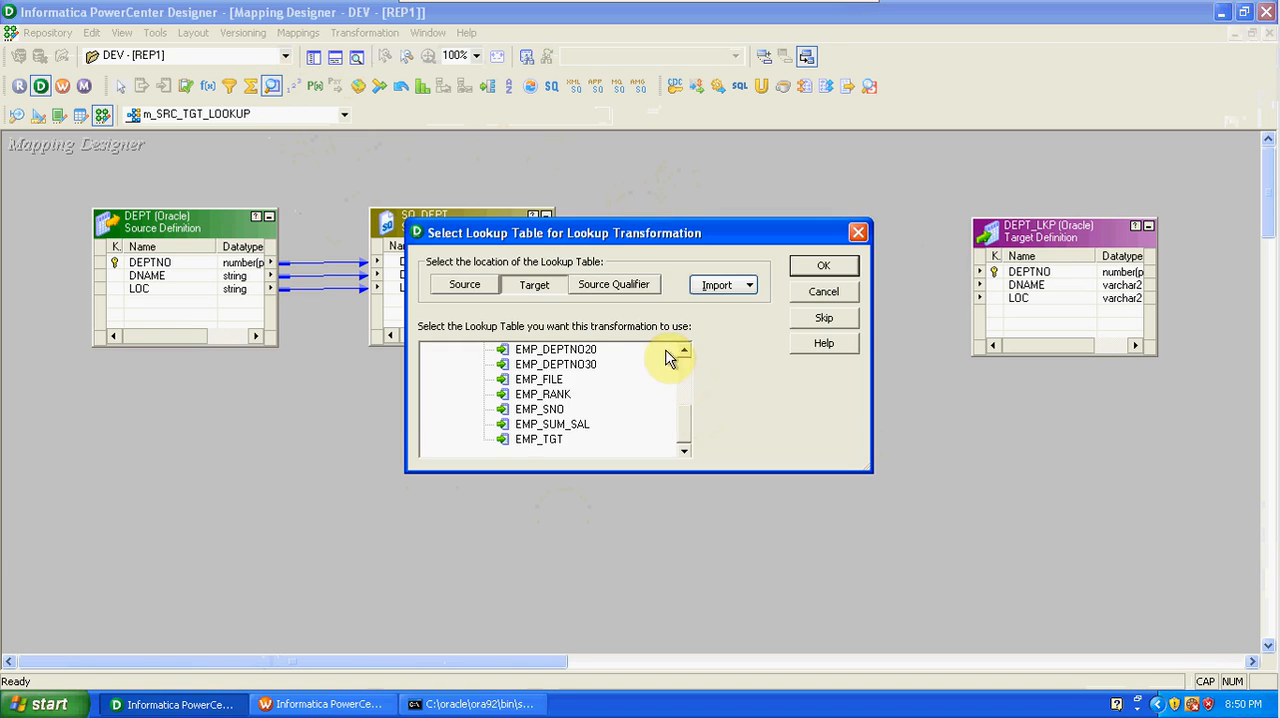
{"action": "left_click_drag", "start_coordinate": [687, 351], "coordinate": [687, 351]}
{"action": "left_click", "coordinate": [557, 399]}
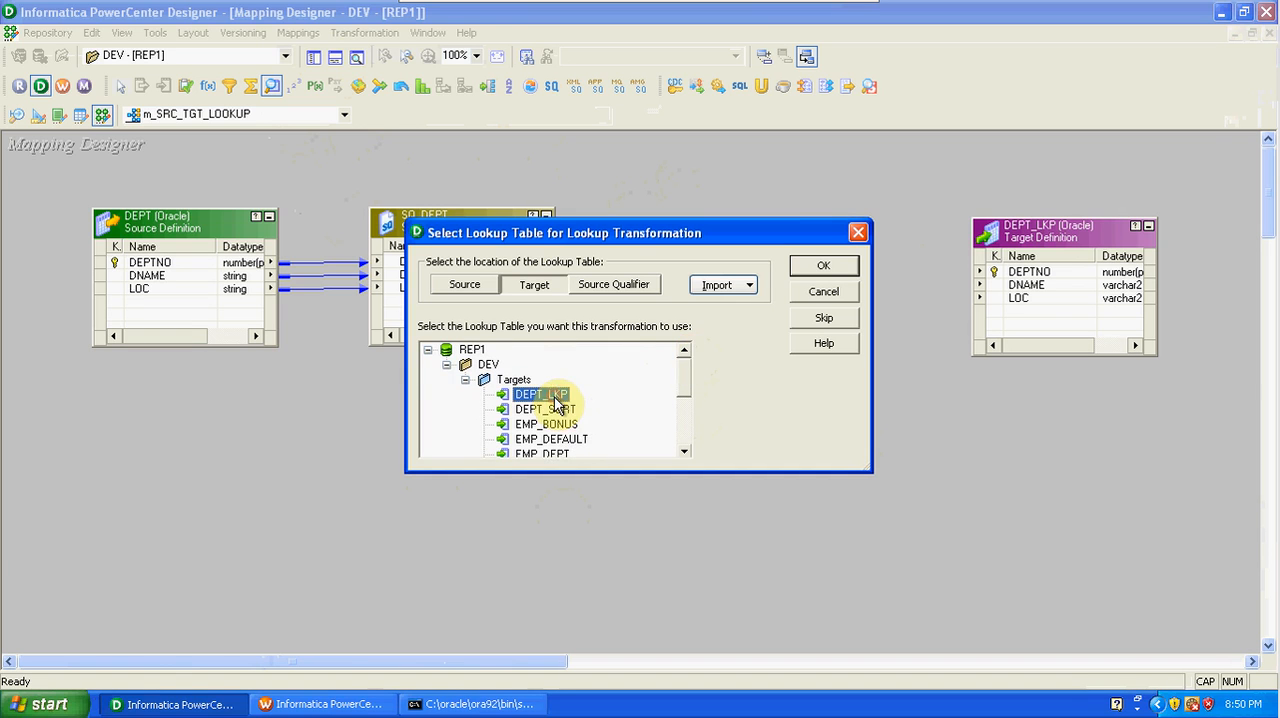
{"action": "left_click", "coordinate": [814, 266]}
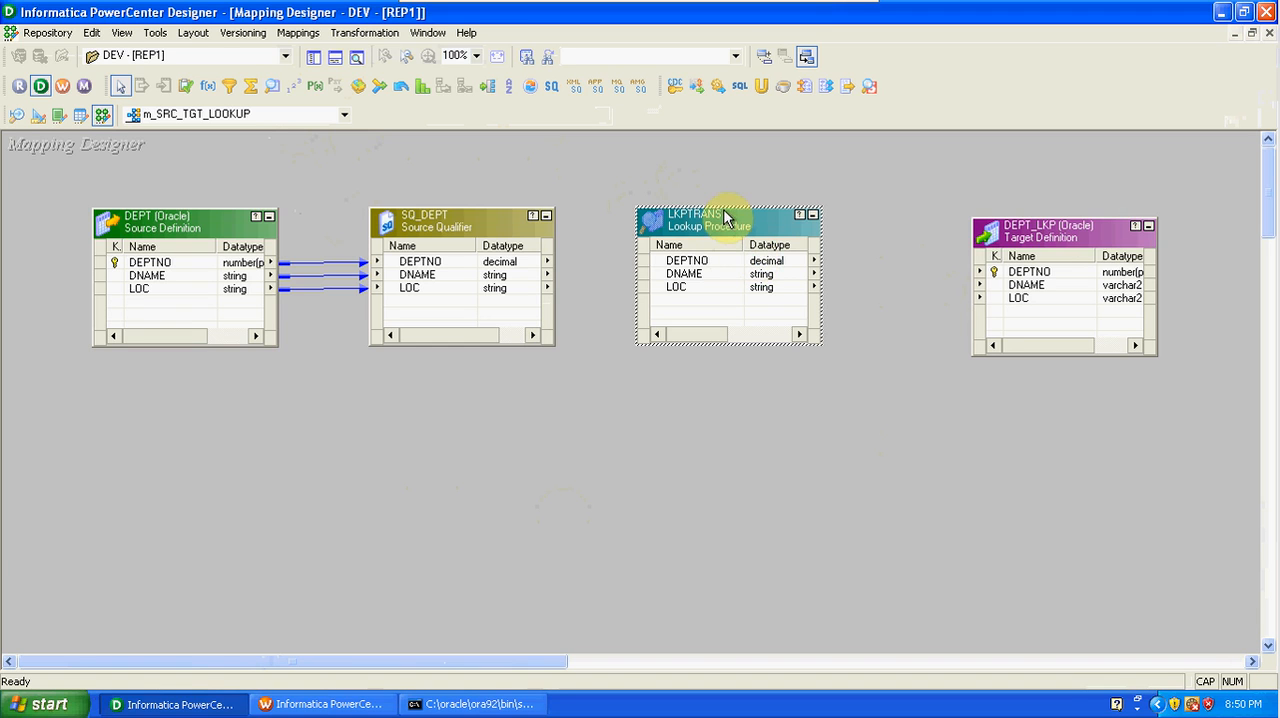
Place the Lookup transformation higher than SQ_DEPT and link SQ_DEPT's DEPTNO into it as a new port.
{"action": "left_click_drag", "start_coordinate": [727, 228], "coordinate": [753, 178]}
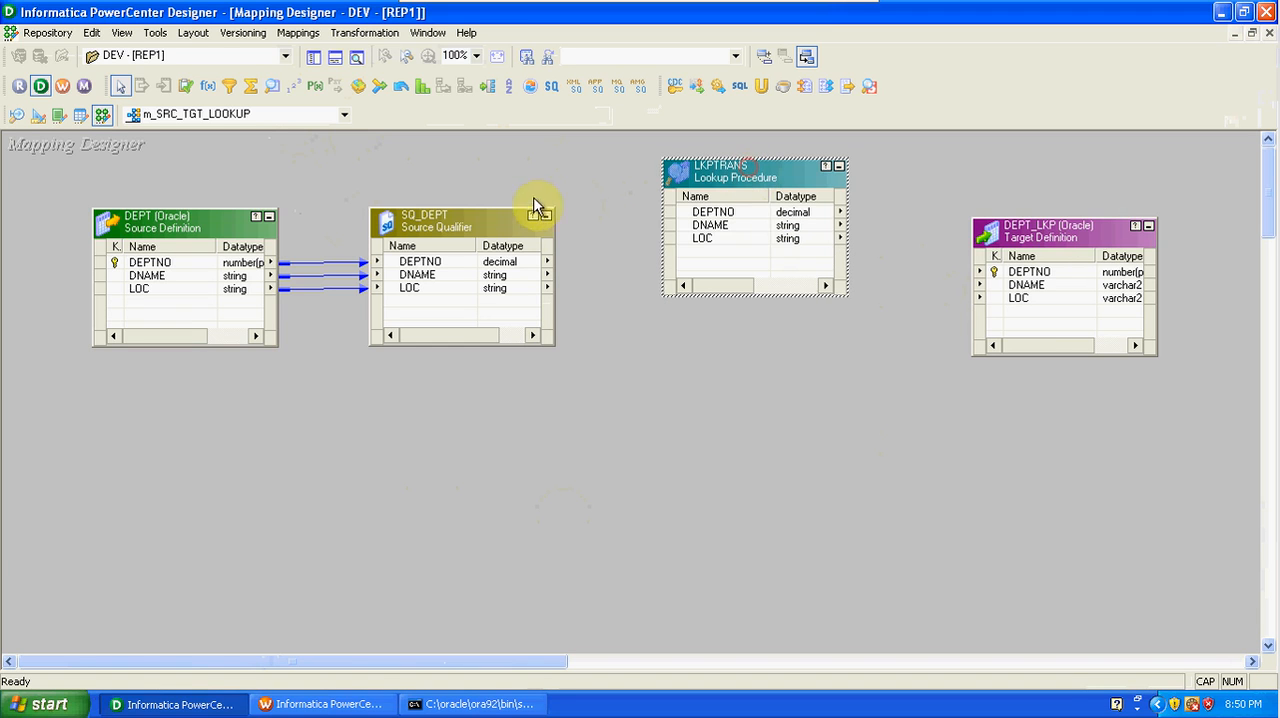
{"action": "left_click_drag", "start_coordinate": [500, 225], "coordinate": [495, 258]}
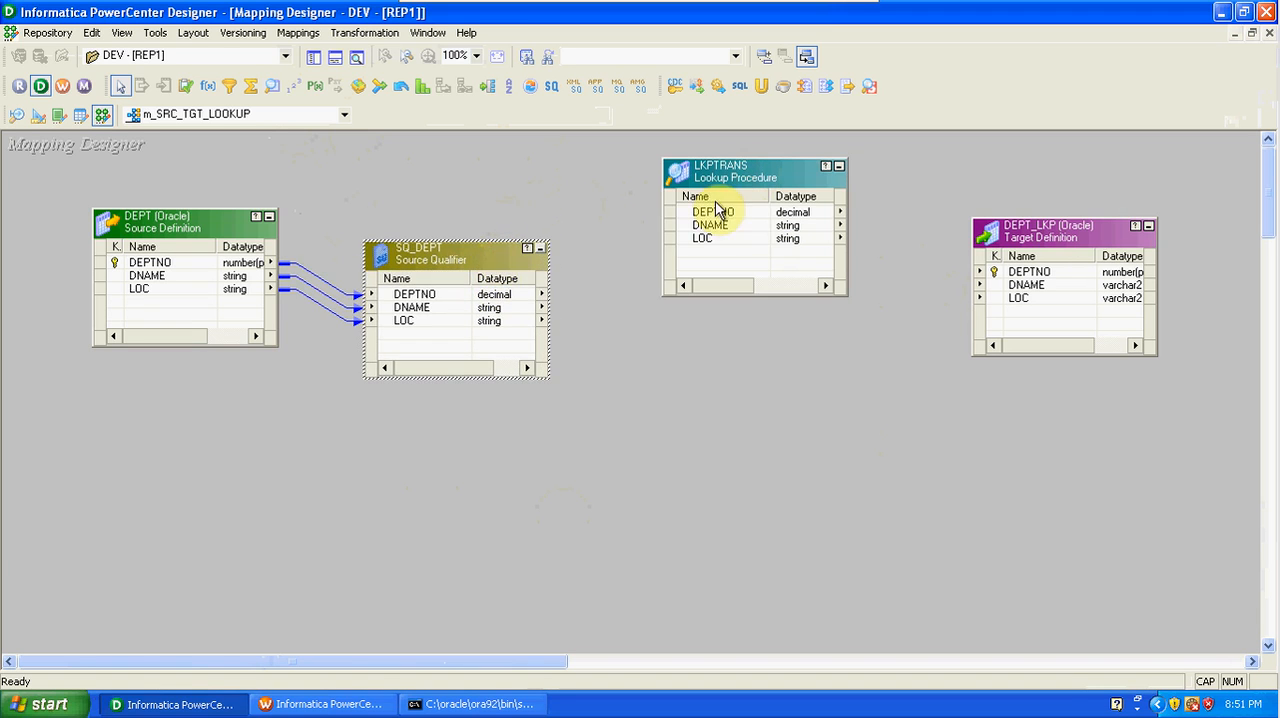
{"action": "left_click_drag", "start_coordinate": [720, 181], "coordinate": [722, 176]}
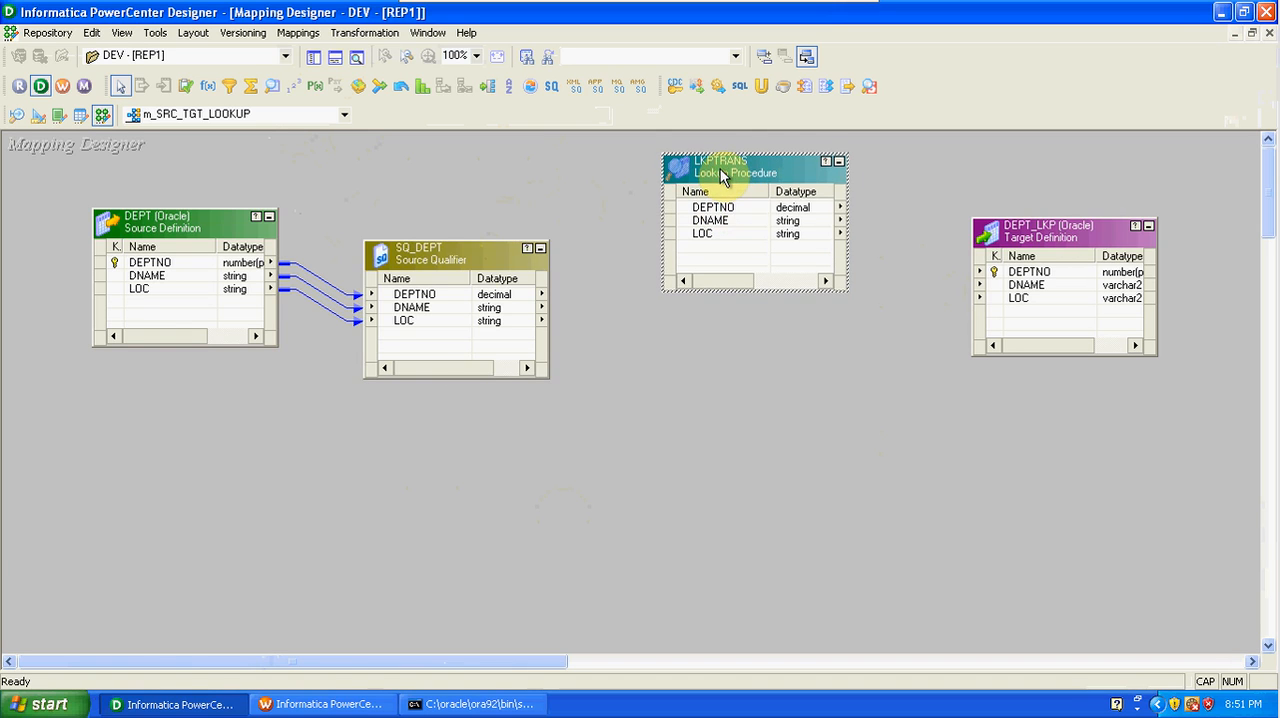
{"action": "left_click", "coordinate": [441, 294]}
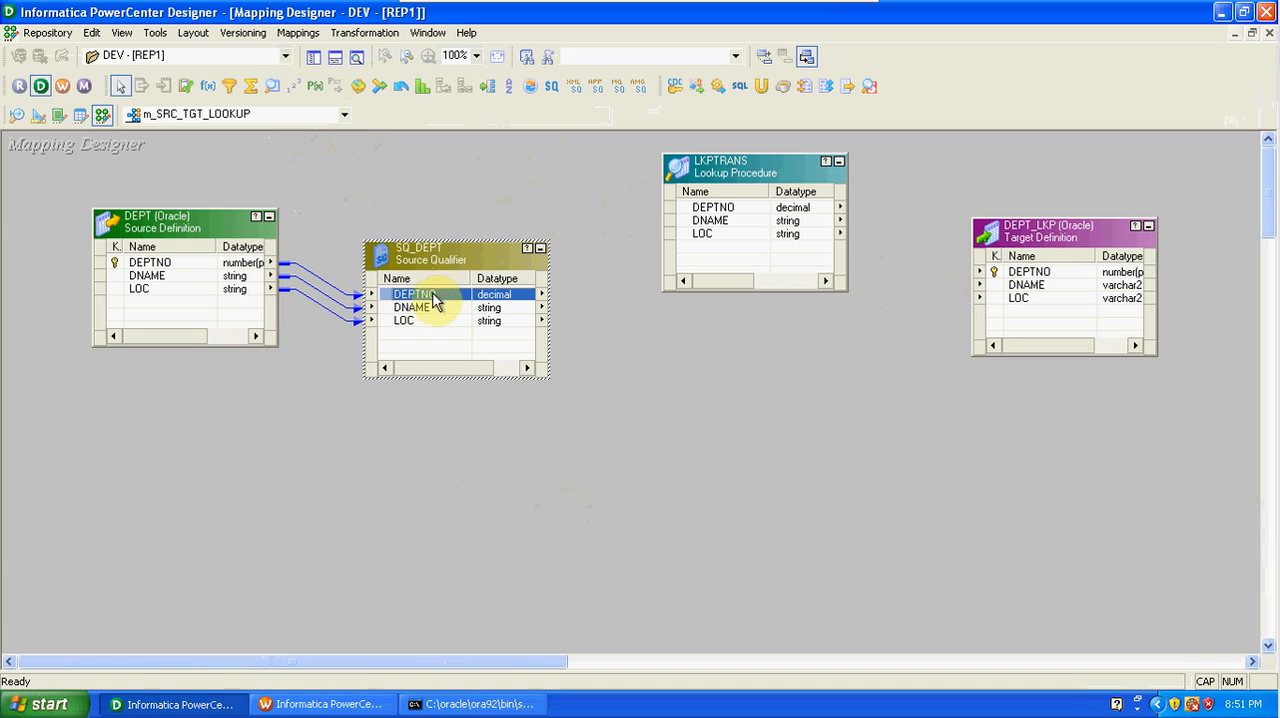
{"action": "left_click_drag", "start_coordinate": [425, 296], "coordinate": [714, 255]}
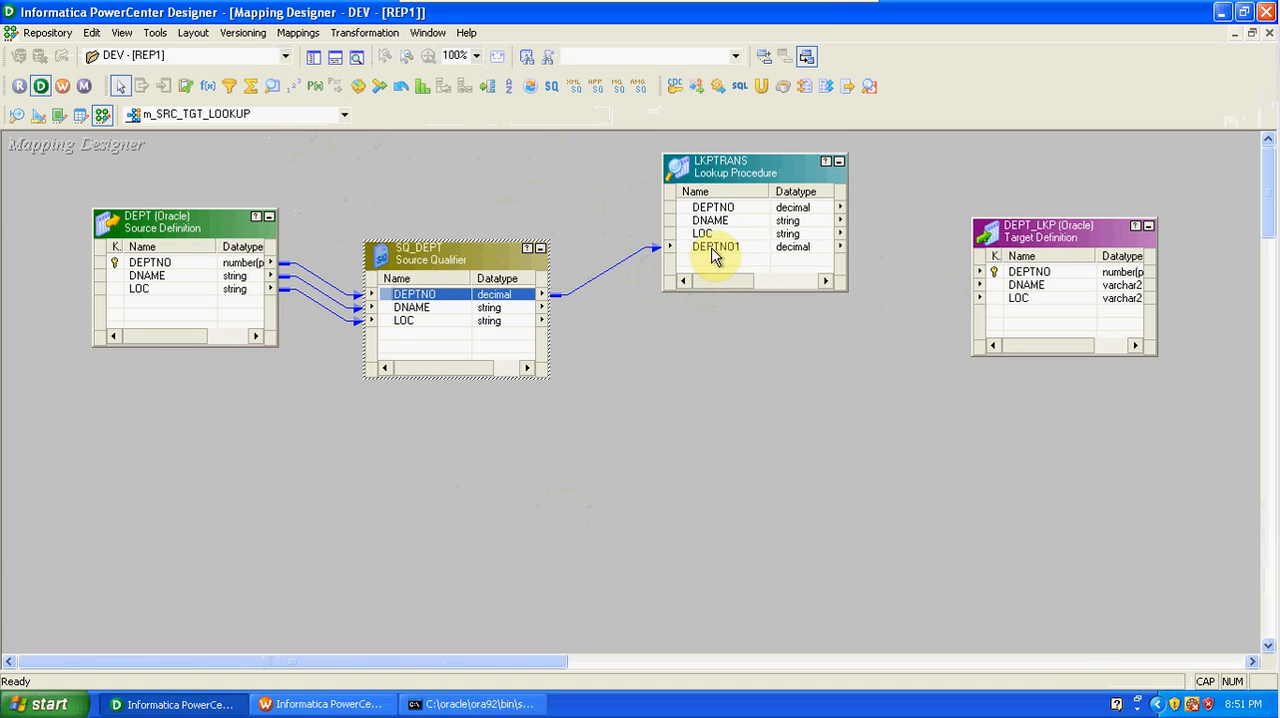
Rename the lookup's DEPTNO1 port to IN_SRC_DEPTNO and clear its output option so it is input-only.
{"action": "left_click", "coordinate": [740, 253]}
{"action": "double_click", "coordinate": [743, 253]}
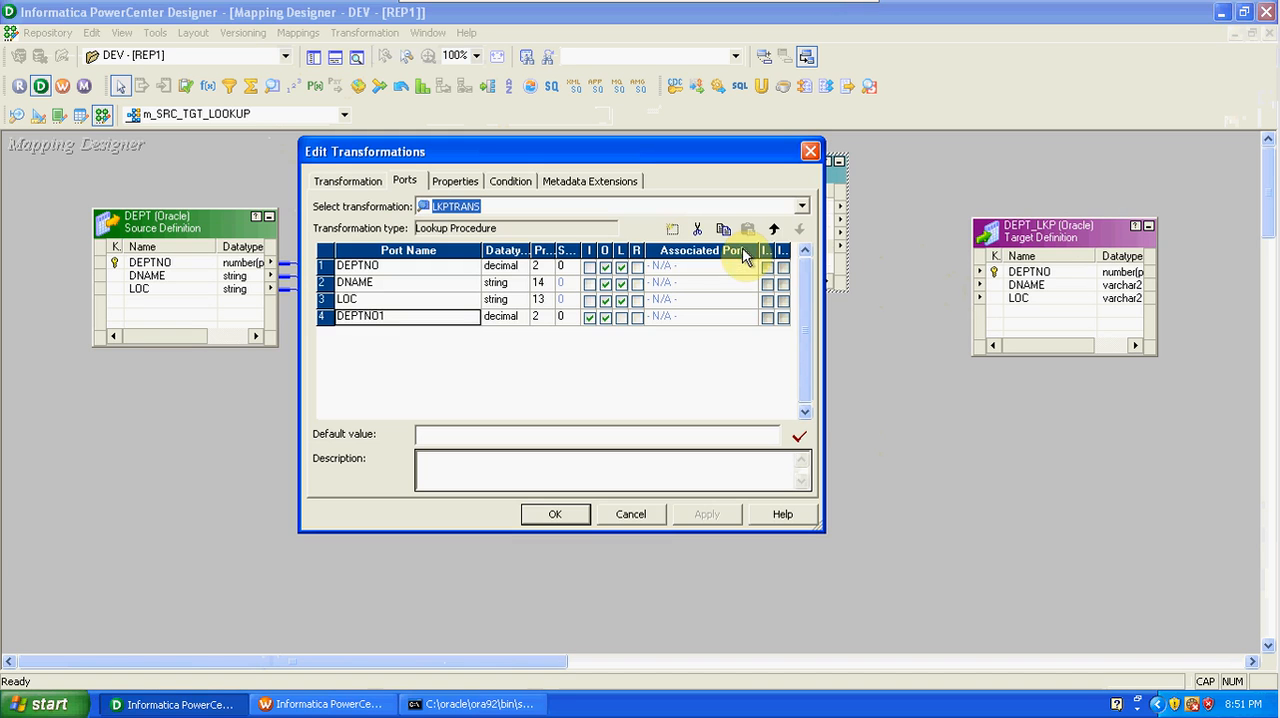
{"action": "left_click", "coordinate": [385, 317]}
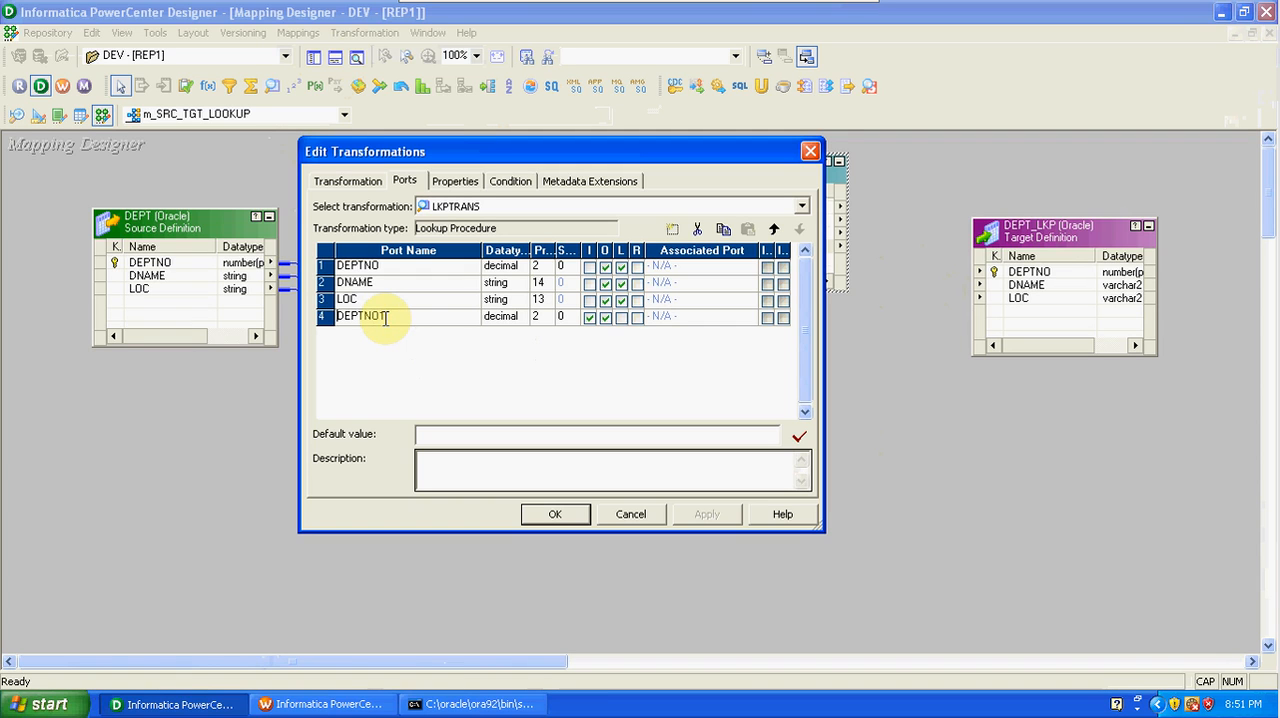
{"action": "key", "text": "Home"}
{"action": "type", "text": "IN_SRC_"}
{"action": "left_click", "coordinate": [449, 316]}
{"action": "key", "text": "BackSpace"}
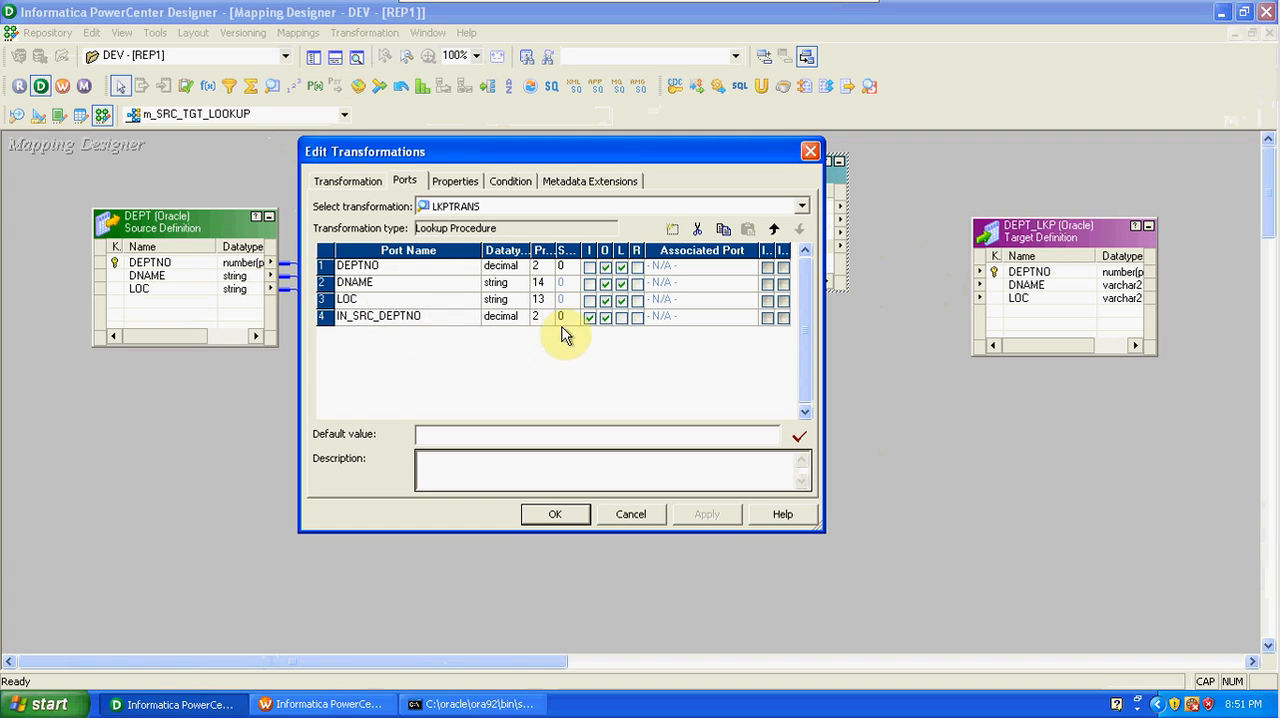
{"action": "left_click", "coordinate": [605, 318]}
{"action": "left_click", "coordinate": [605, 318]}
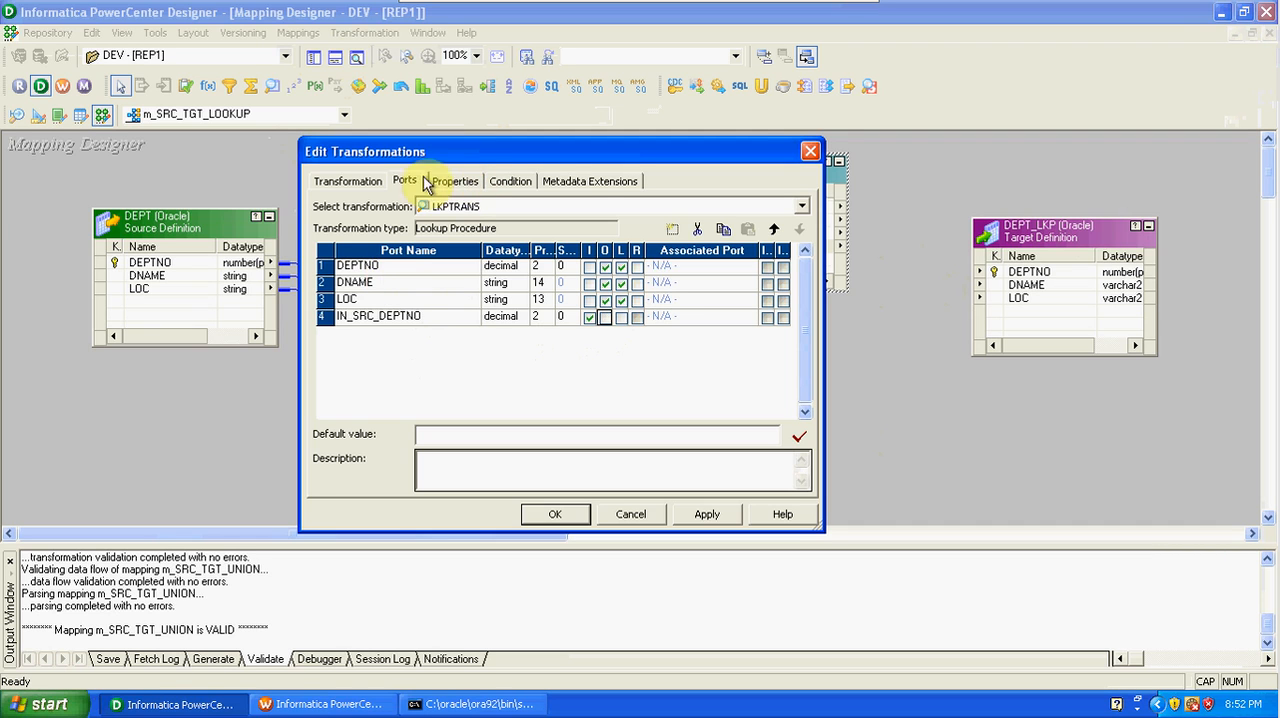
Rename the Lookup transformation to LKP_TGT.
{"action": "left_click", "coordinate": [350, 187]}
{"action": "left_click", "coordinate": [785, 205]}
{"action": "left_click", "coordinate": [495, 350]}
{"action": "key", "text": "BackSpace"}
{"action": "key", "text": "BackSpace"}
{"action": "key", "text": "BackSpace"}
{"action": "key", "text": "BackSpace"}
{"action": "key", "text": "BackSpace"}
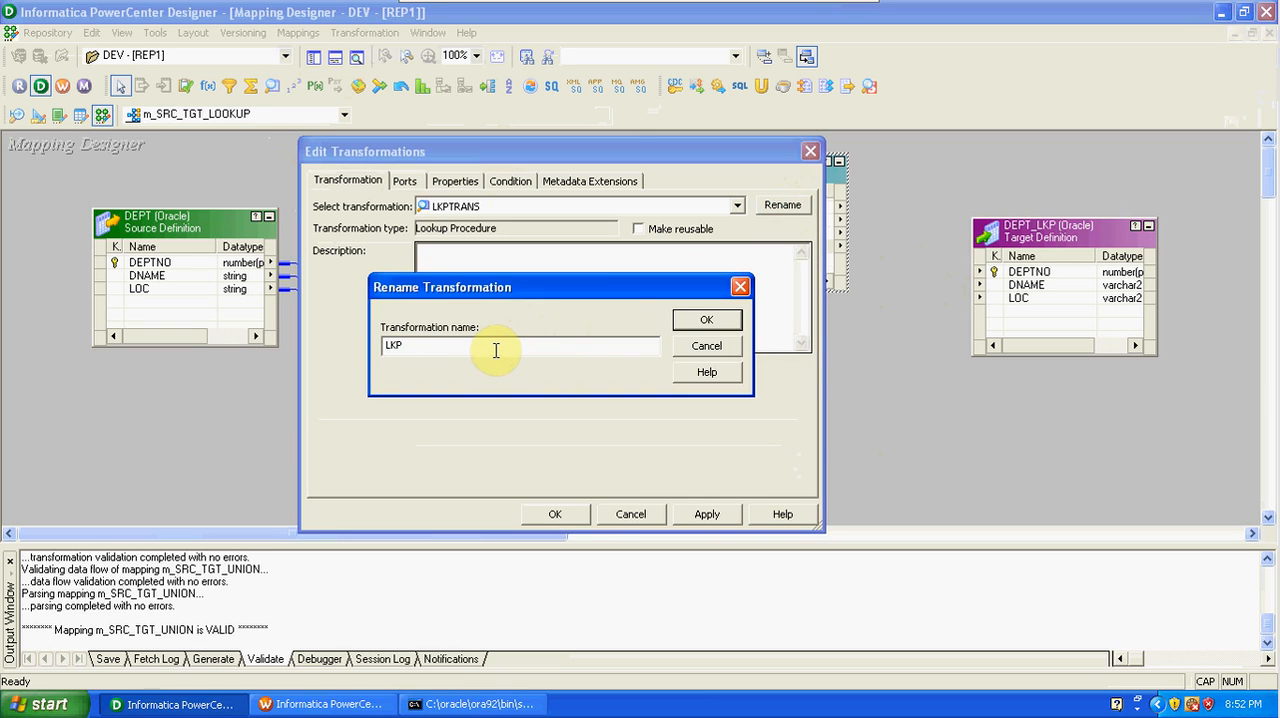
{"action": "type", "text": "_"}
{"action": "type", "text": "DE"}
{"action": "key", "text": "BackSpace"}
{"action": "key", "text": "BackSpace"}
{"action": "type", "text": "TGT"}
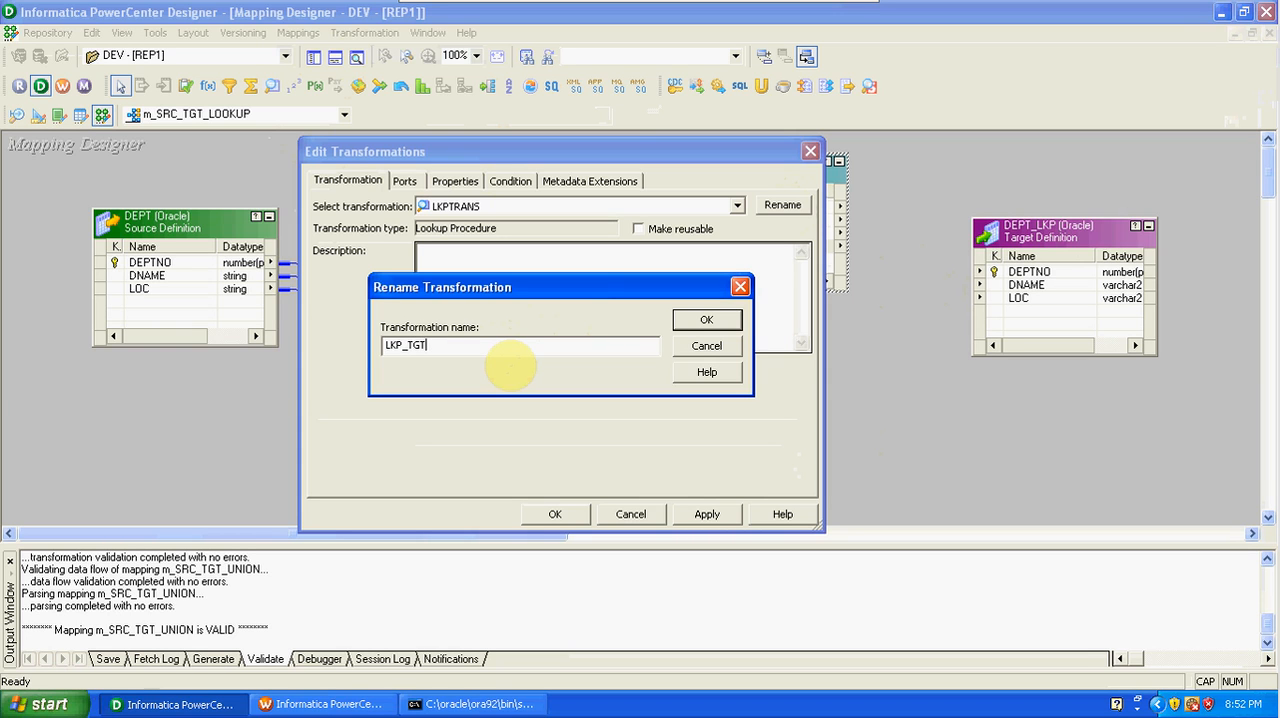
{"action": "left_click", "coordinate": [685, 320]}
Add the lookup condition DEPTNO = IN_SRC_DEPTNO to LKP_TGT, review its properties and ports, and apply the changes.
{"action": "left_click", "coordinate": [405, 181]}
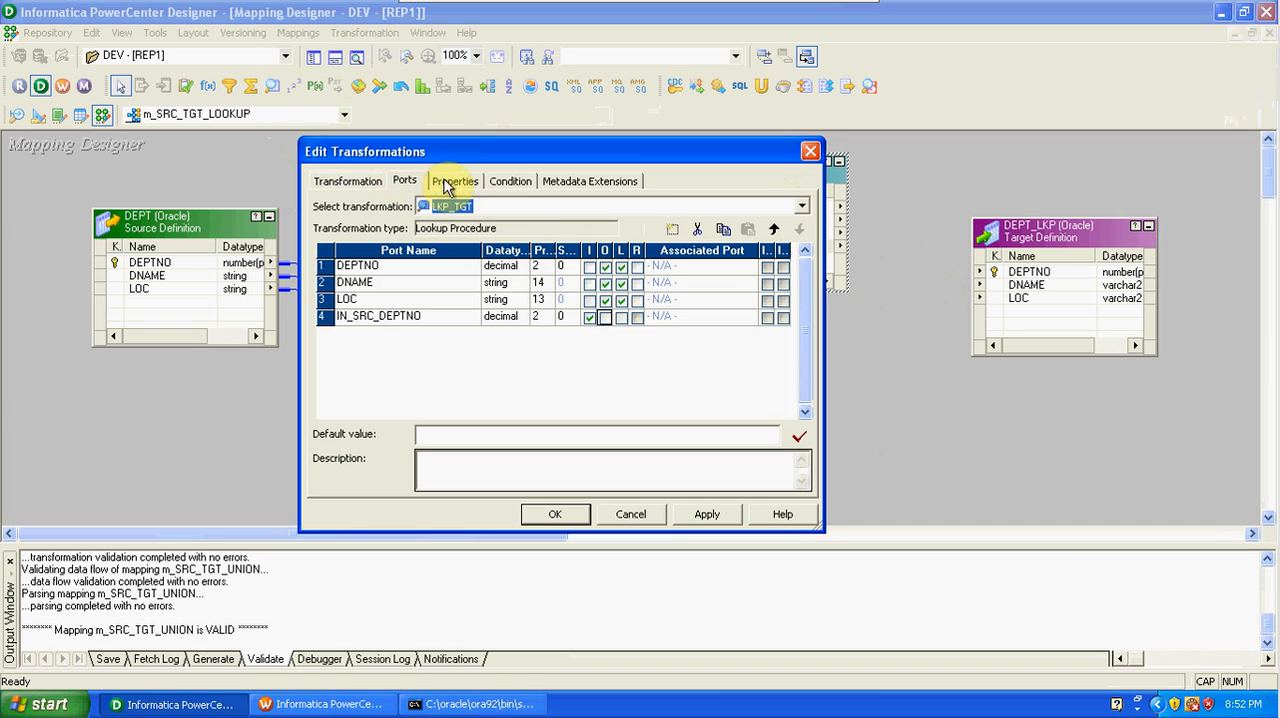
{"action": "left_click", "coordinate": [508, 184]}
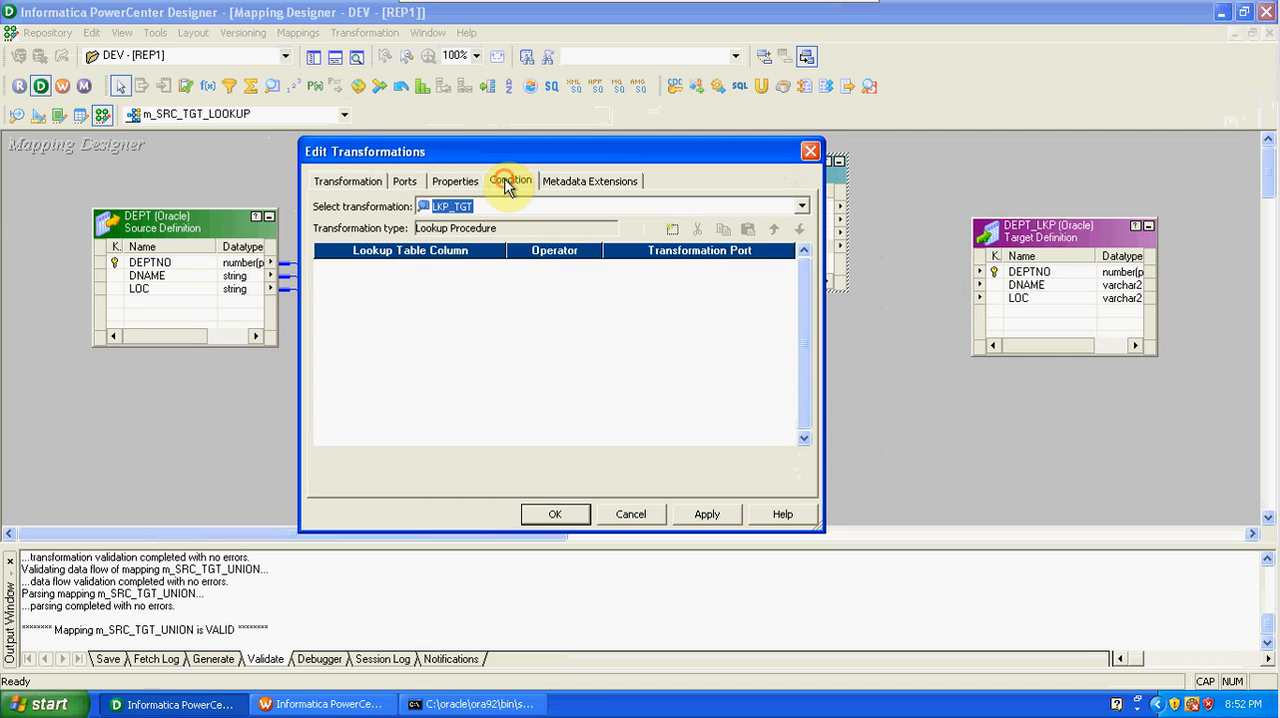
{"action": "left_click", "coordinate": [672, 231]}
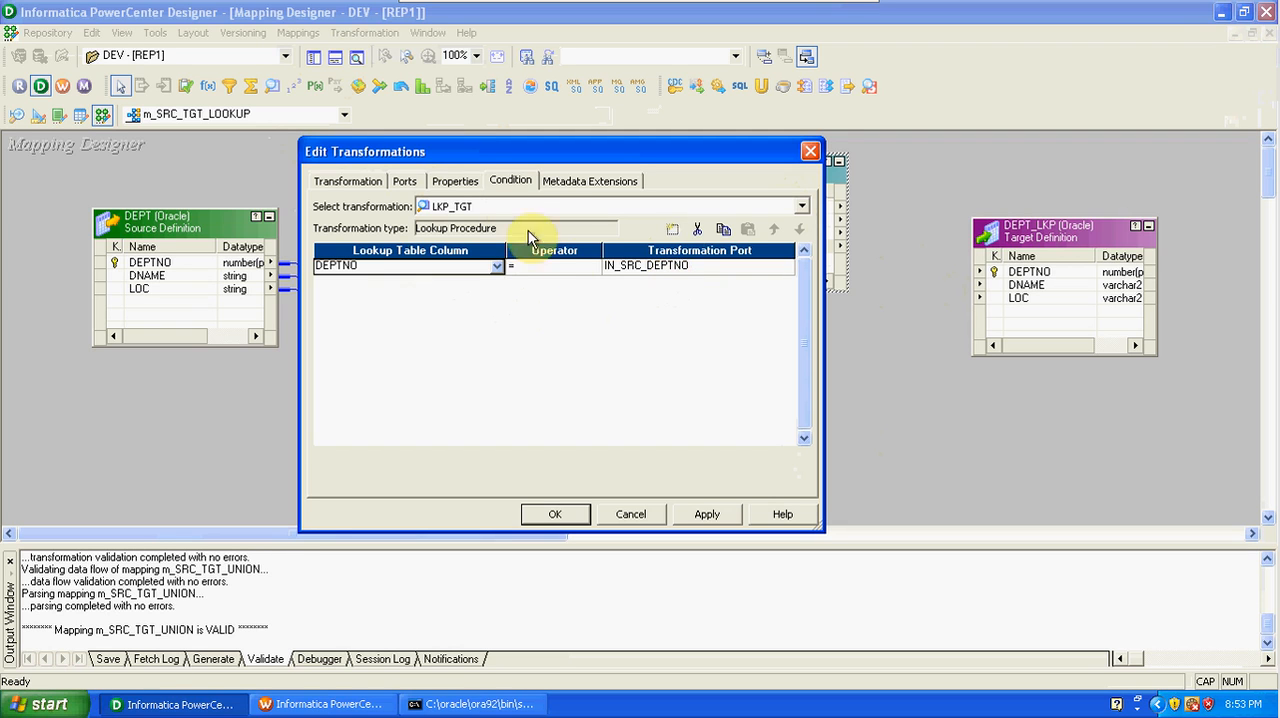
{"action": "left_click", "coordinate": [457, 181]}
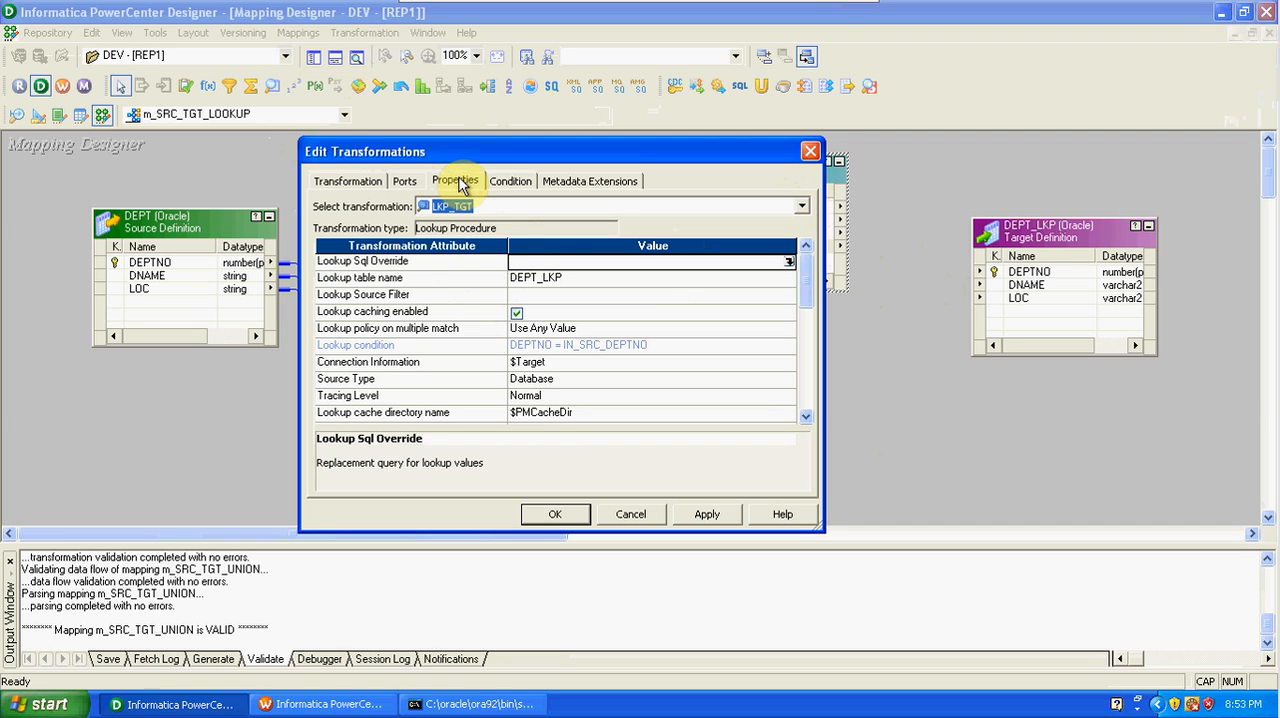
{"action": "left_click", "coordinate": [408, 183]}
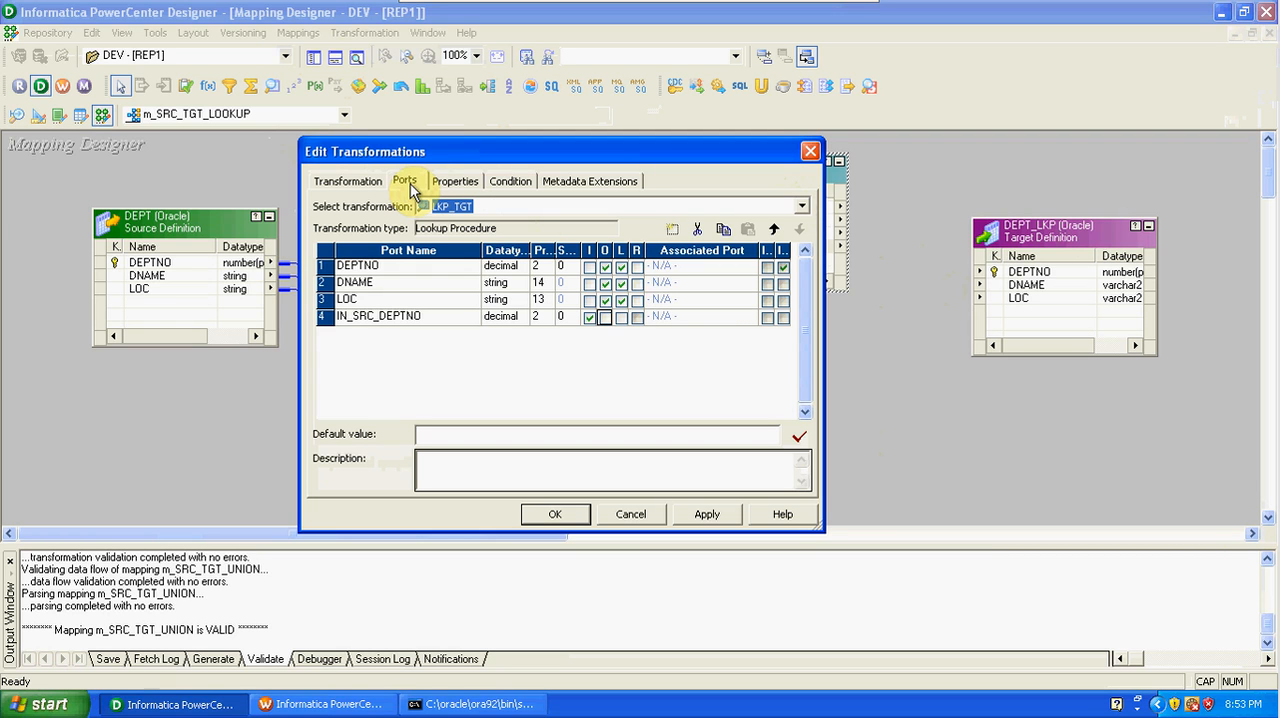
{"action": "left_click", "coordinate": [509, 183]}
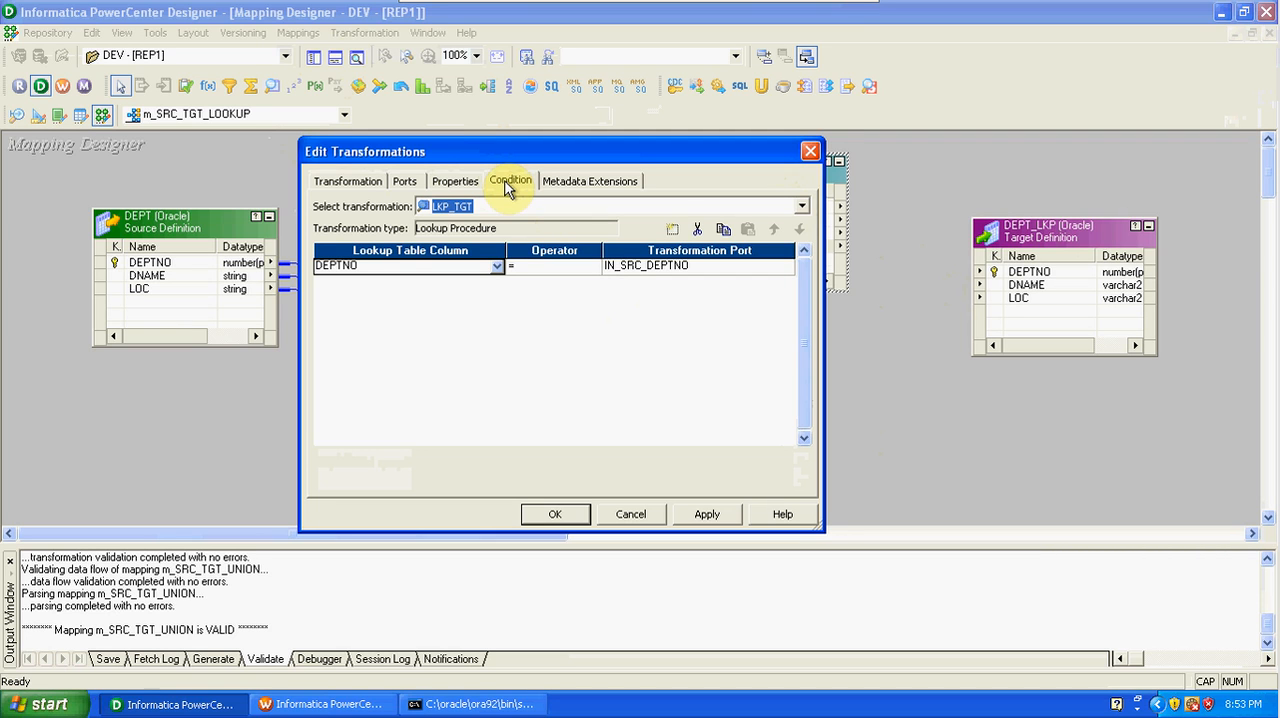
{"action": "left_click", "coordinate": [703, 514]}
{"action": "left_click", "coordinate": [556, 514]}
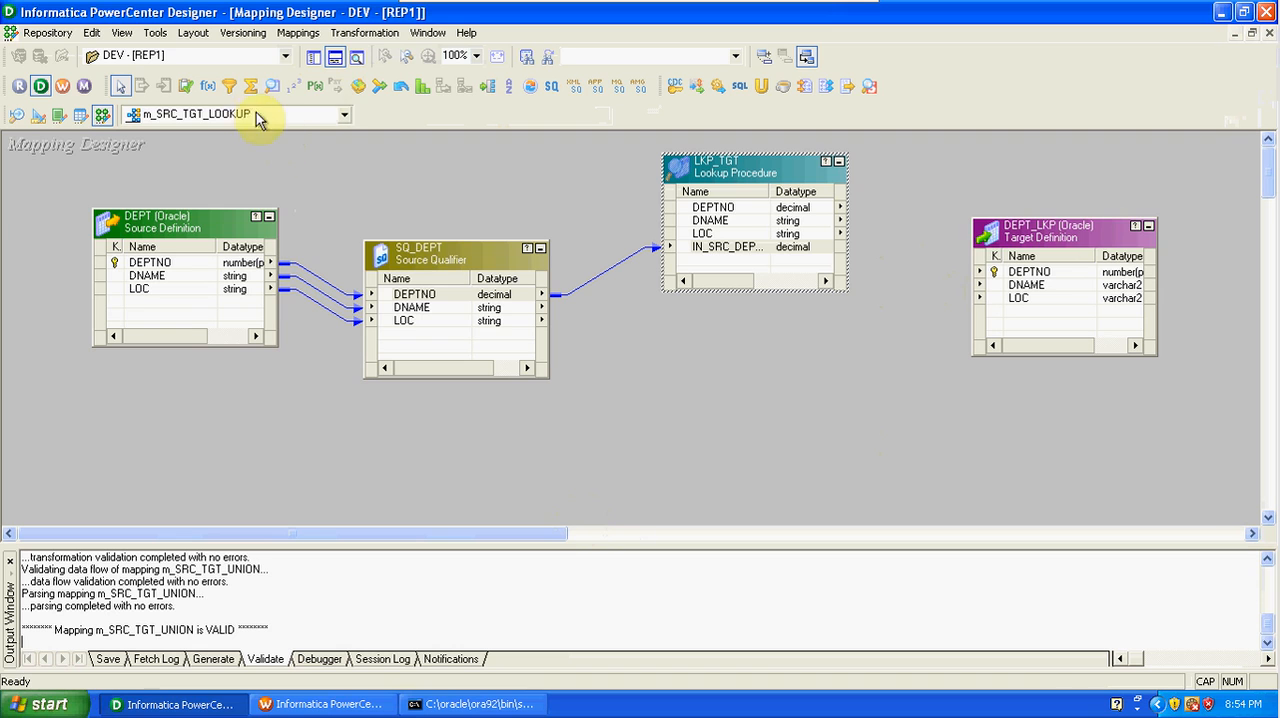
Add a Filter transformation below LKP_TGT and link SQ_DEPT's DEPTNO, DNAME and LOC ports into it.
{"action": "left_click", "coordinate": [229, 86]}
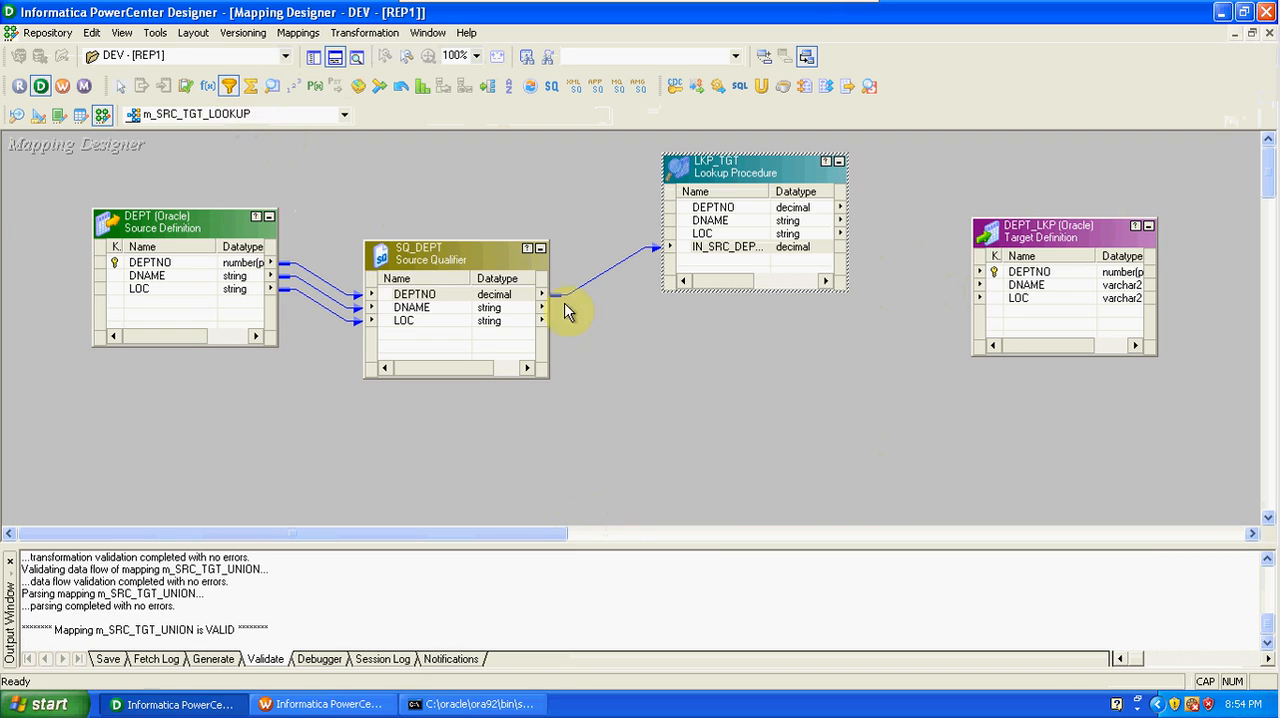
{"action": "left_click", "coordinate": [718, 374]}
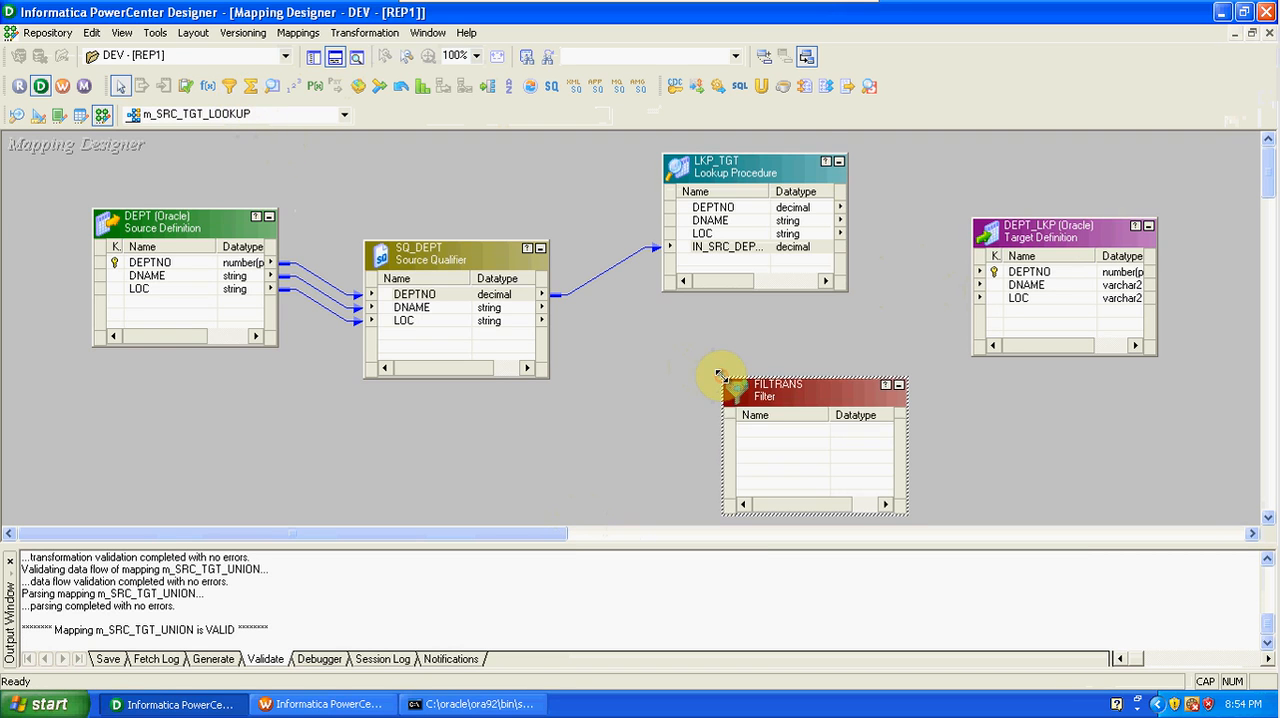
{"action": "right_click", "coordinate": [476, 300]}
{"action": "left_click", "coordinate": [506, 302]}
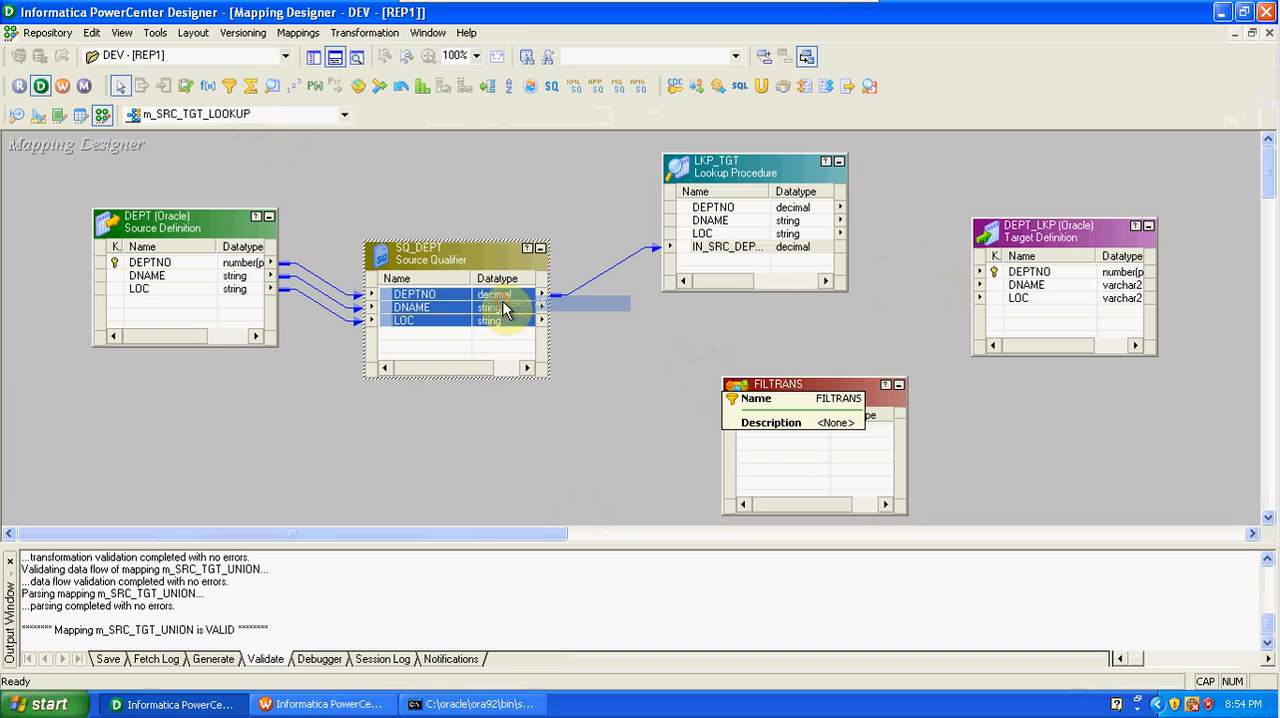
{"action": "left_click_drag", "start_coordinate": [433, 296], "coordinate": [758, 448]}
{"action": "left_click_drag", "start_coordinate": [778, 390], "coordinate": [731, 346]}
Link LKP_TGT's DEPTNO into the Filter transformation and rename the new port to IN_LKP_DEPTNO.
{"action": "left_click", "coordinate": [708, 207]}
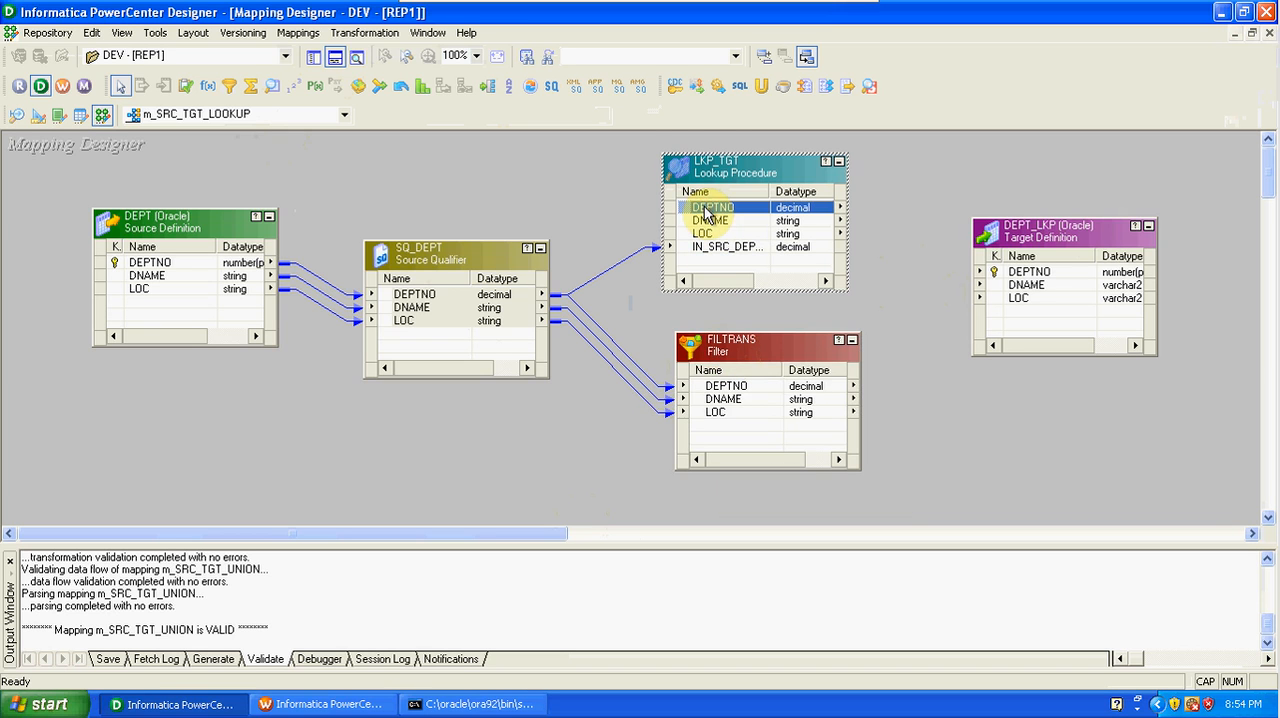
{"action": "left_click_drag", "start_coordinate": [708, 207], "coordinate": [757, 430]}
{"action": "double_click", "coordinate": [757, 430]}
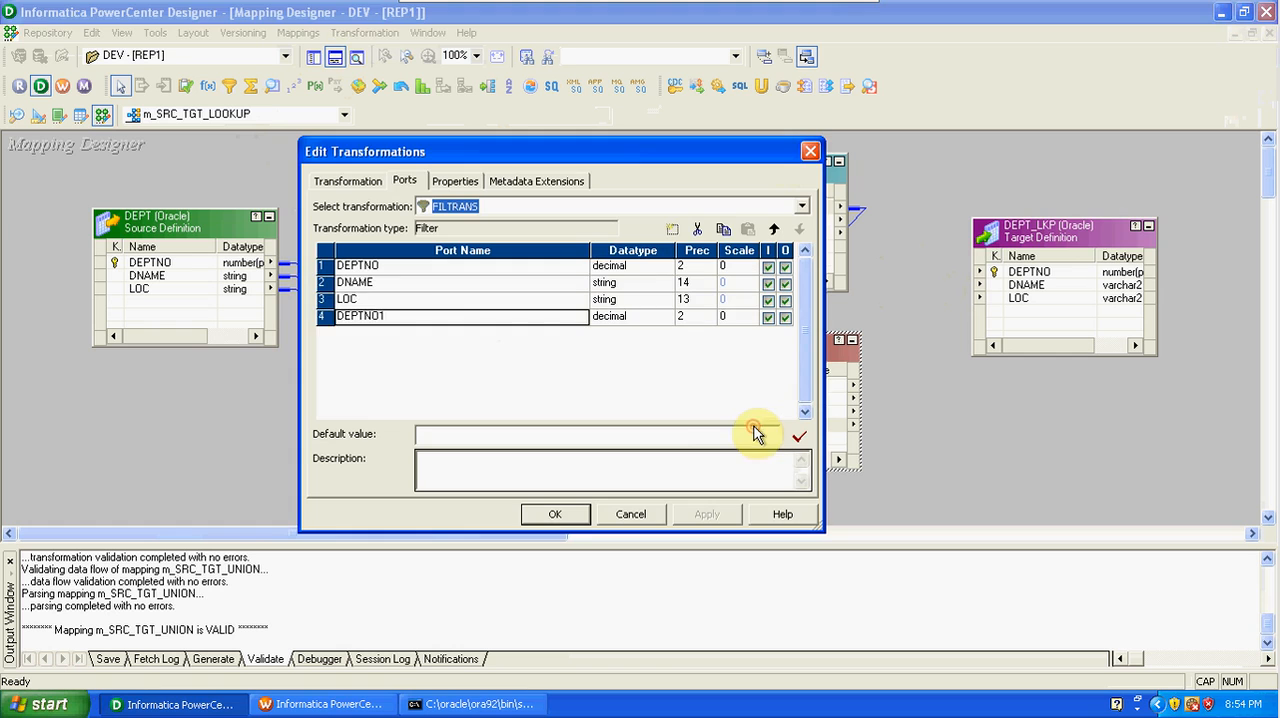
{"action": "left_click", "coordinate": [388, 318]}
{"action": "key", "text": "BackSpace"}
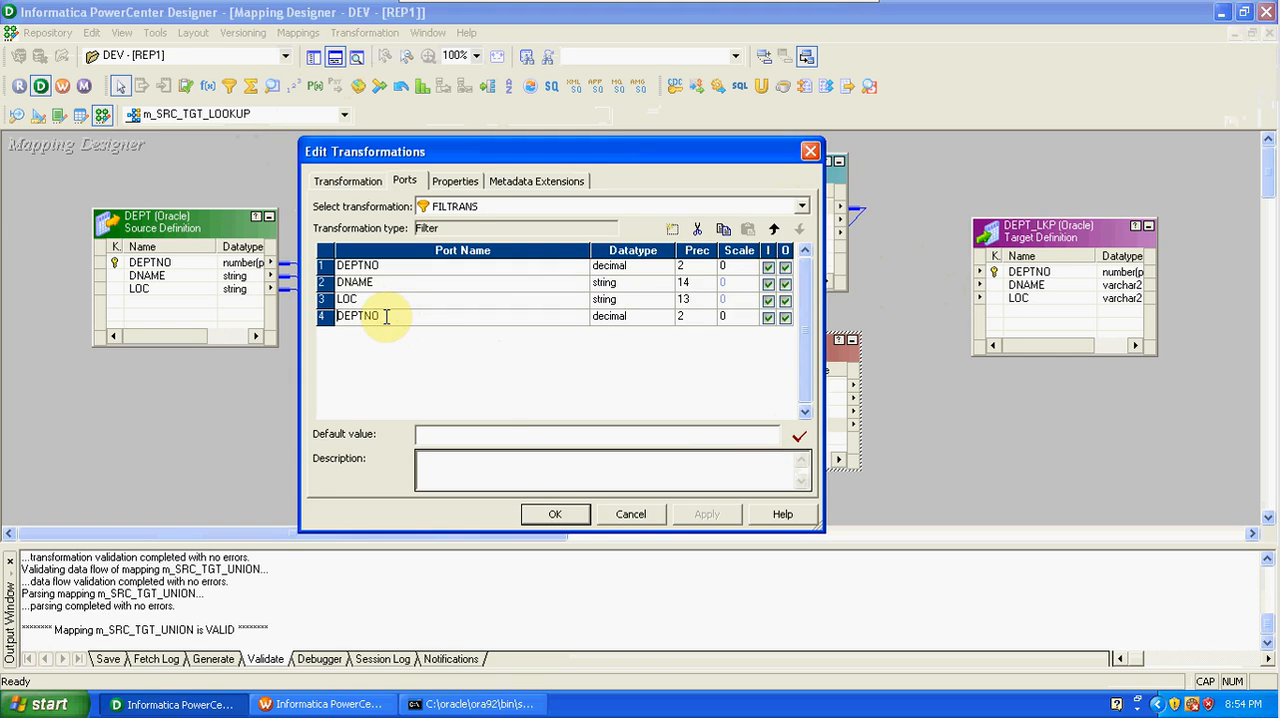
{"action": "key", "text": "Home"}
{"action": "type", "text": "IN_LKP_"}
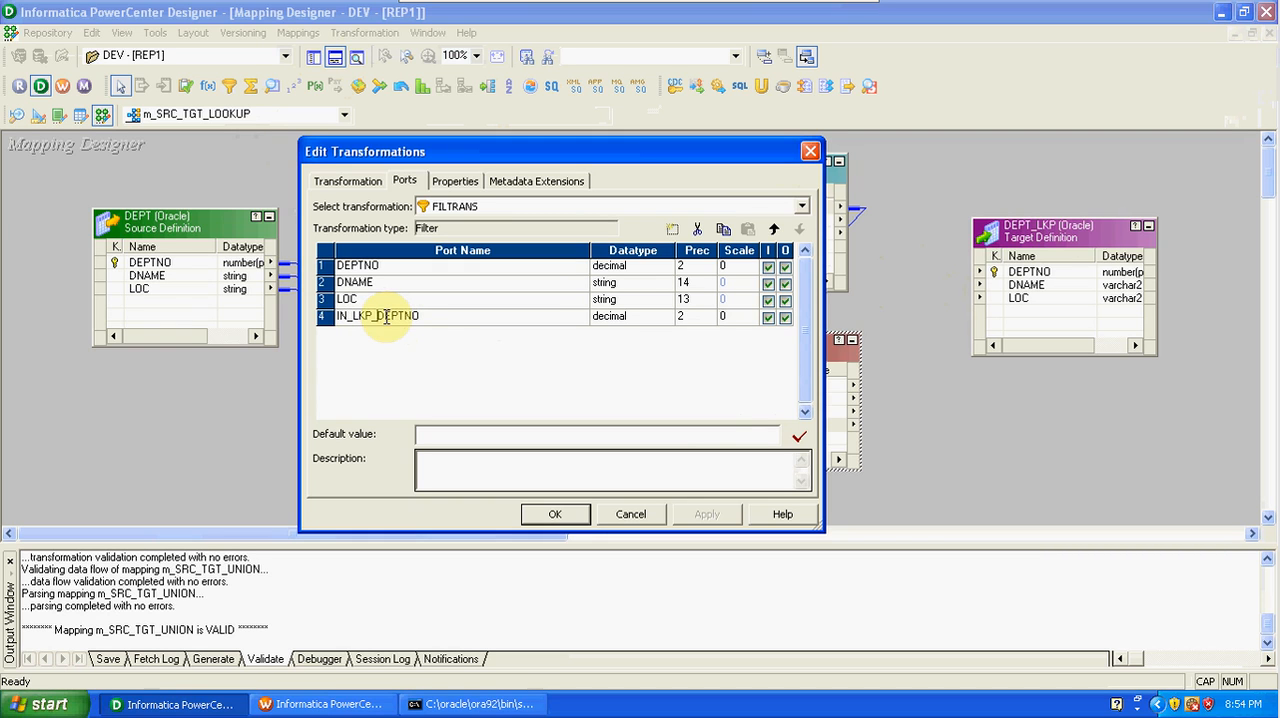
Replace the Filter transformation's condition with IIF(ISNULL(IN_LKP_DEPTNO),TRUE,FALSE).
{"action": "left_click", "coordinate": [453, 181]}
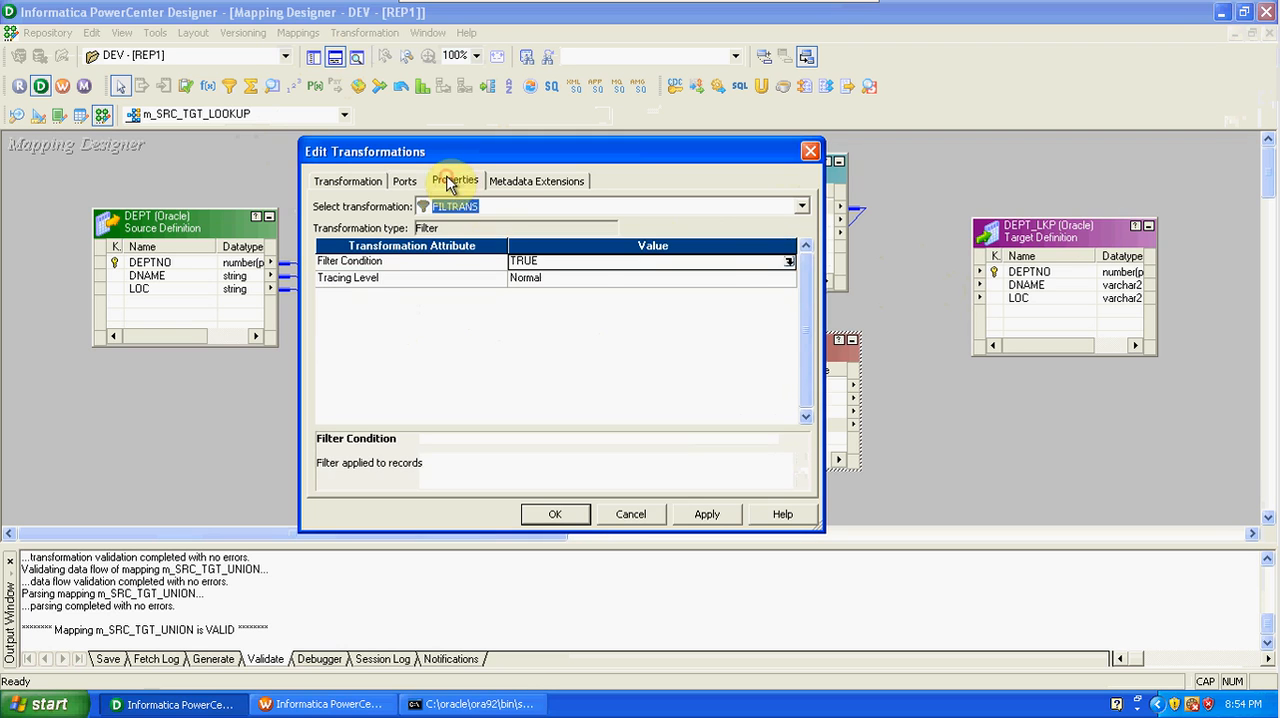
{"action": "left_click", "coordinate": [789, 263]}
{"action": "left_click_drag", "start_coordinate": [628, 236], "coordinate": [540, 238]}
{"action": "key", "text": "Delete"}
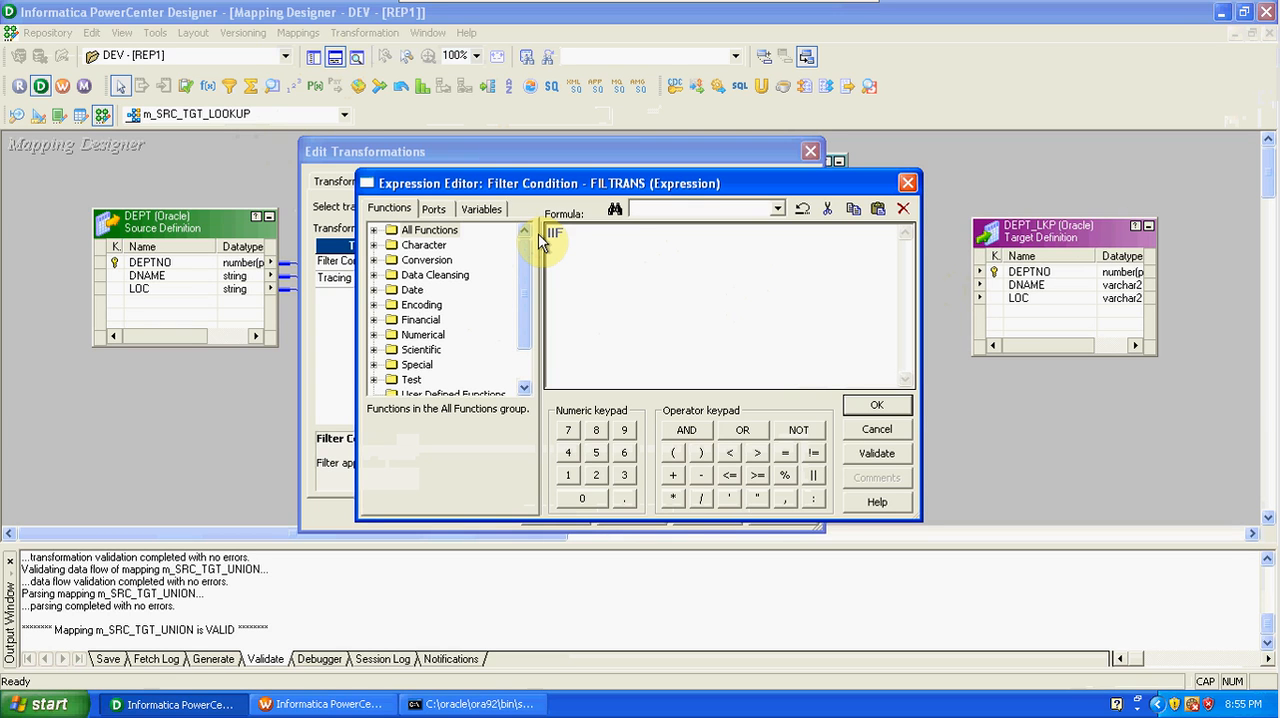
{"action": "type", "text": "(ISNULL("}
{"action": "left_click", "coordinate": [433, 209]}
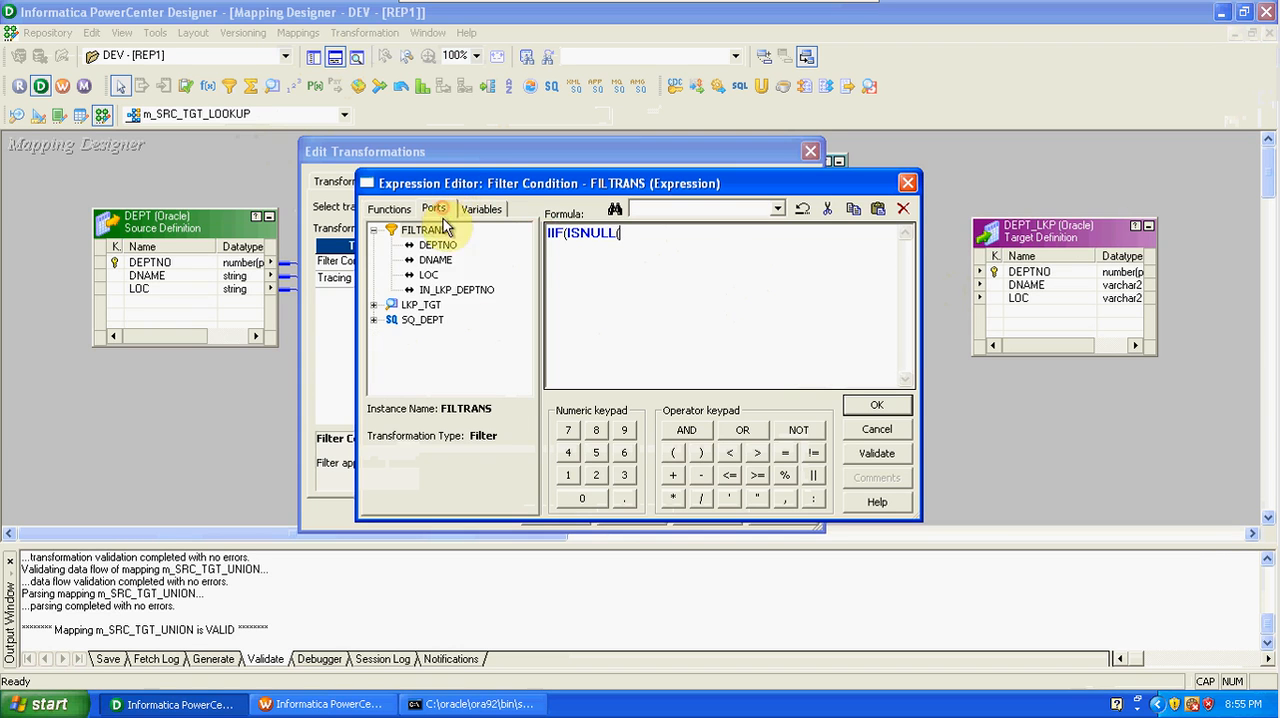
{"action": "double_click", "coordinate": [457, 290]}
{"action": "type", "text": "),TRUE,FALSE)"}
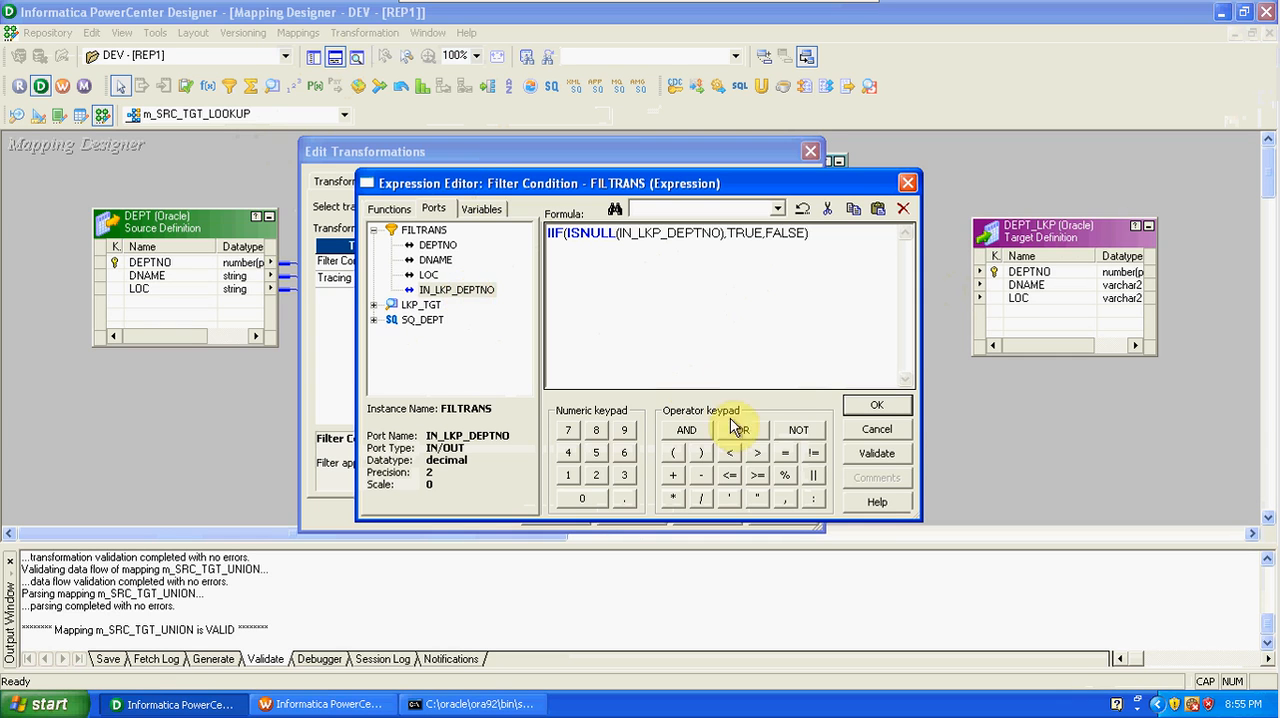
Validate the filter expression, accept it and apply the changes to the Filter transformation.
{"action": "left_click", "coordinate": [873, 453]}
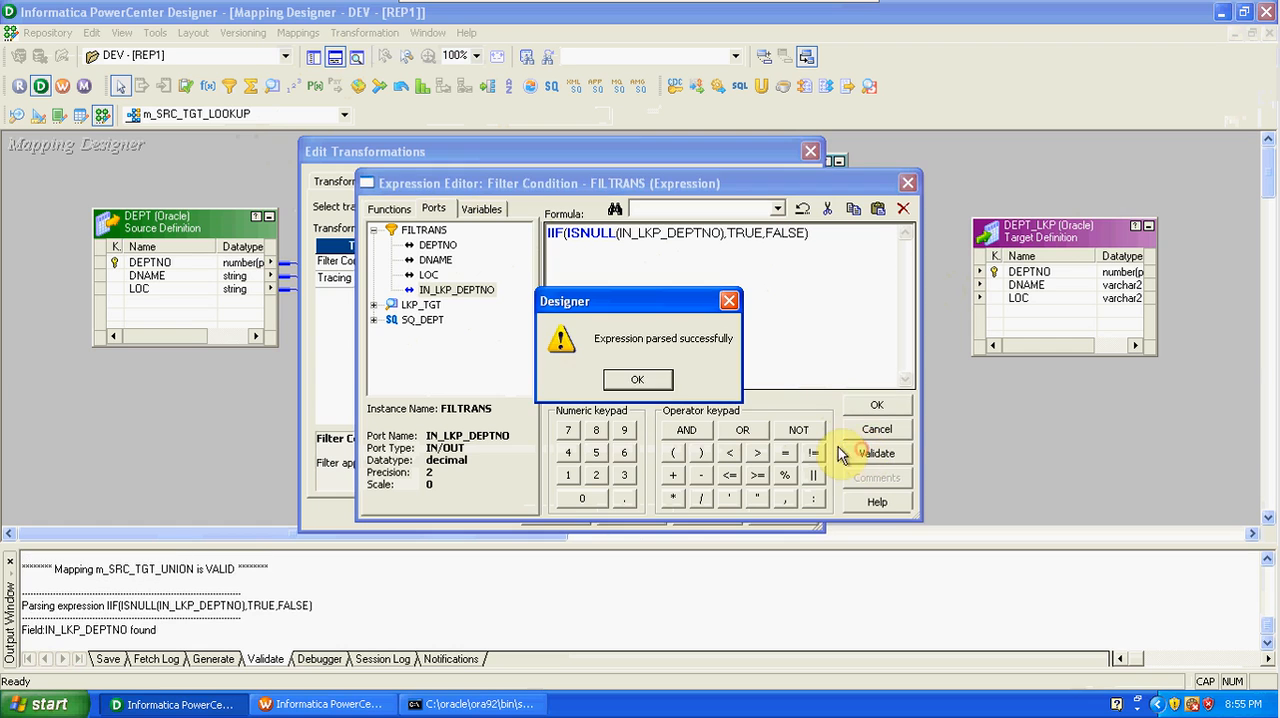
{"action": "left_click", "coordinate": [648, 377]}
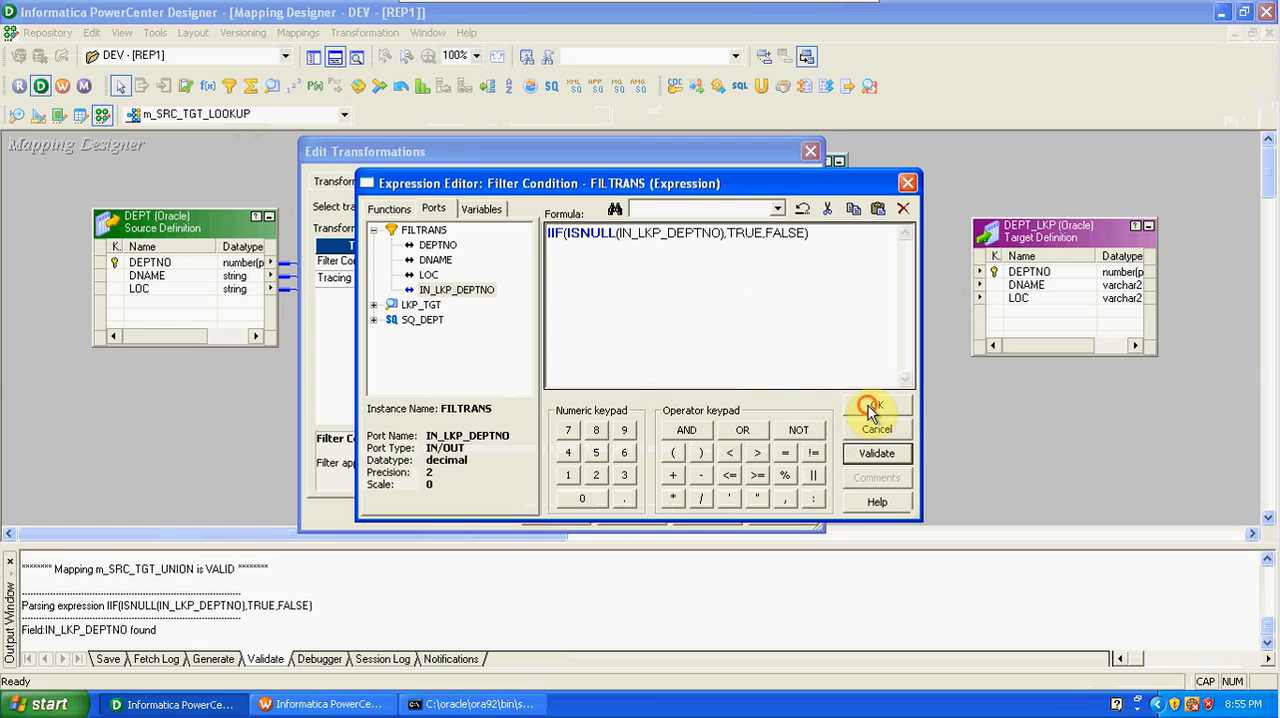
{"action": "left_click", "coordinate": [873, 410]}
{"action": "left_click", "coordinate": [712, 518]}
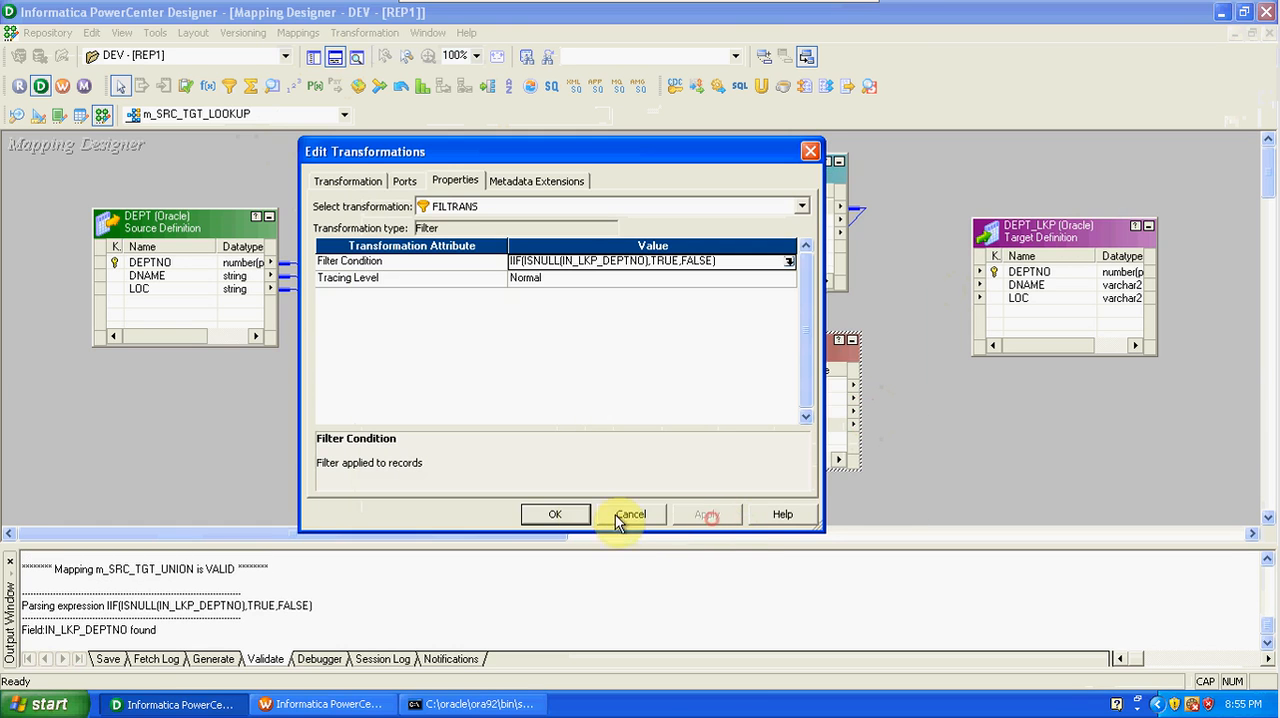
{"action": "left_click", "coordinate": [556, 514]}
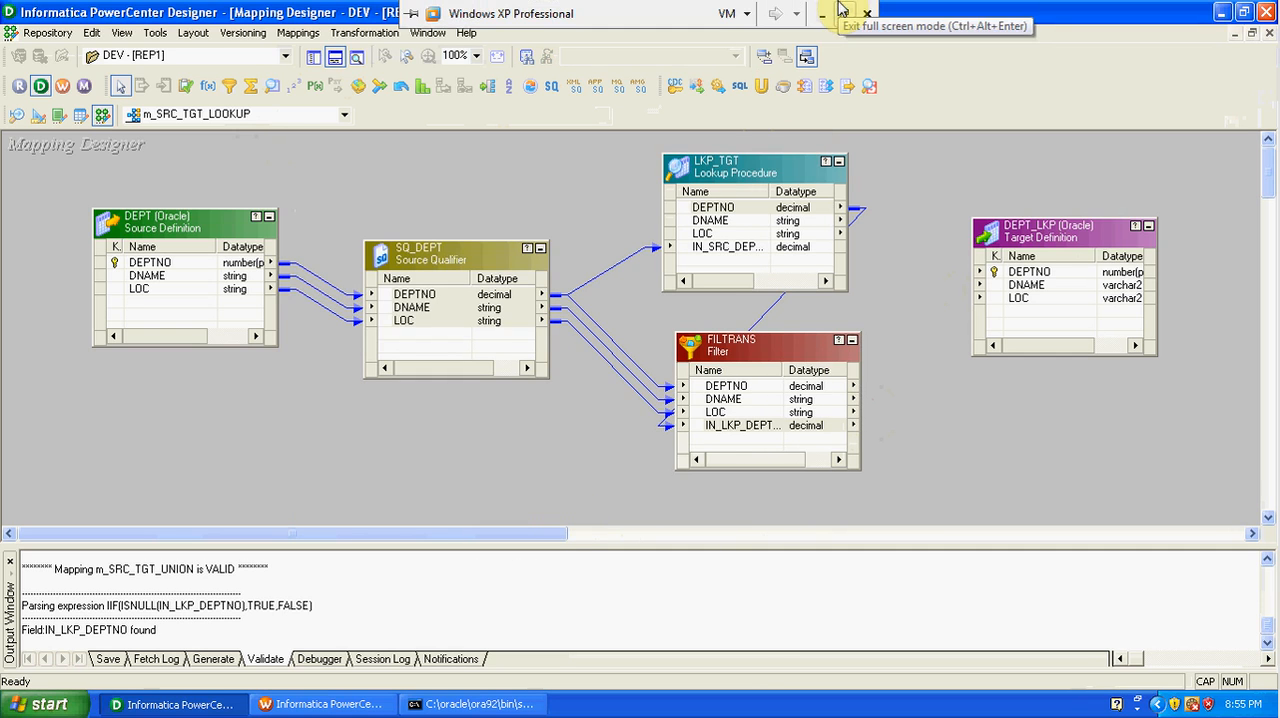
Switch to the LKP workbook in Excel and examine the source table's column headings and first EMPNO value.
{"action": "left_click", "coordinate": [822, 13]}
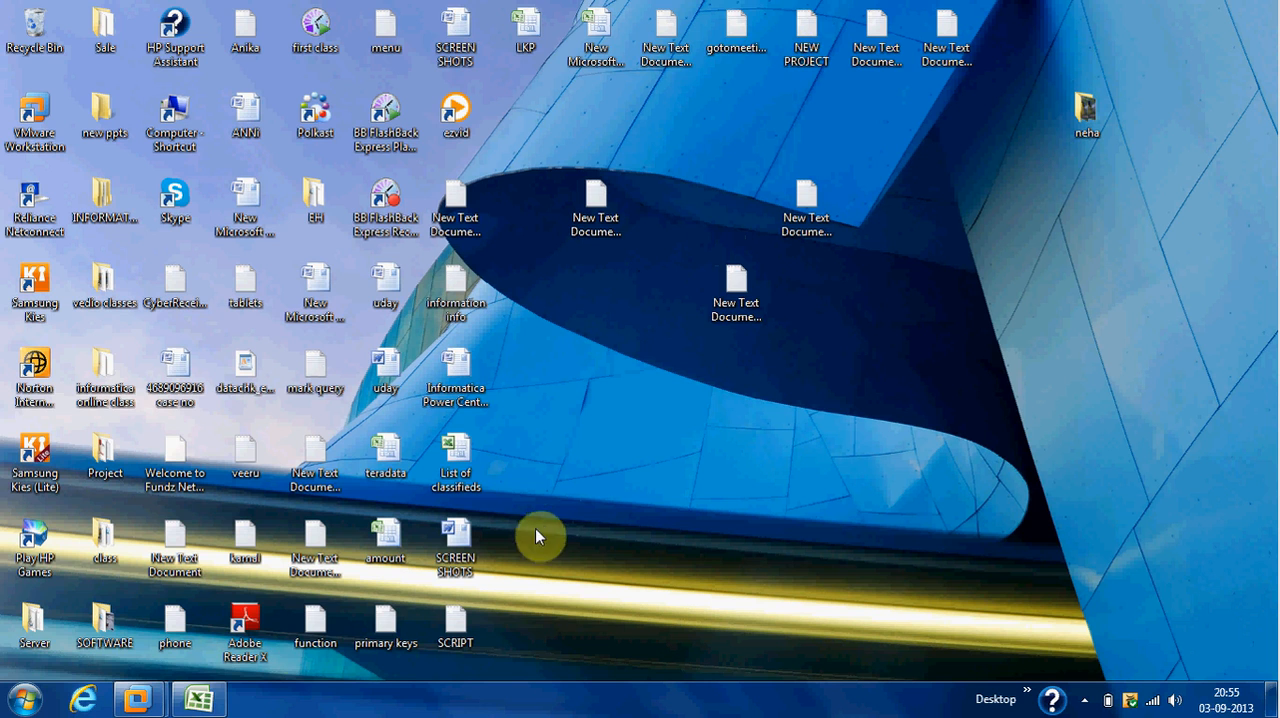
{"action": "left_click", "coordinate": [208, 698]}
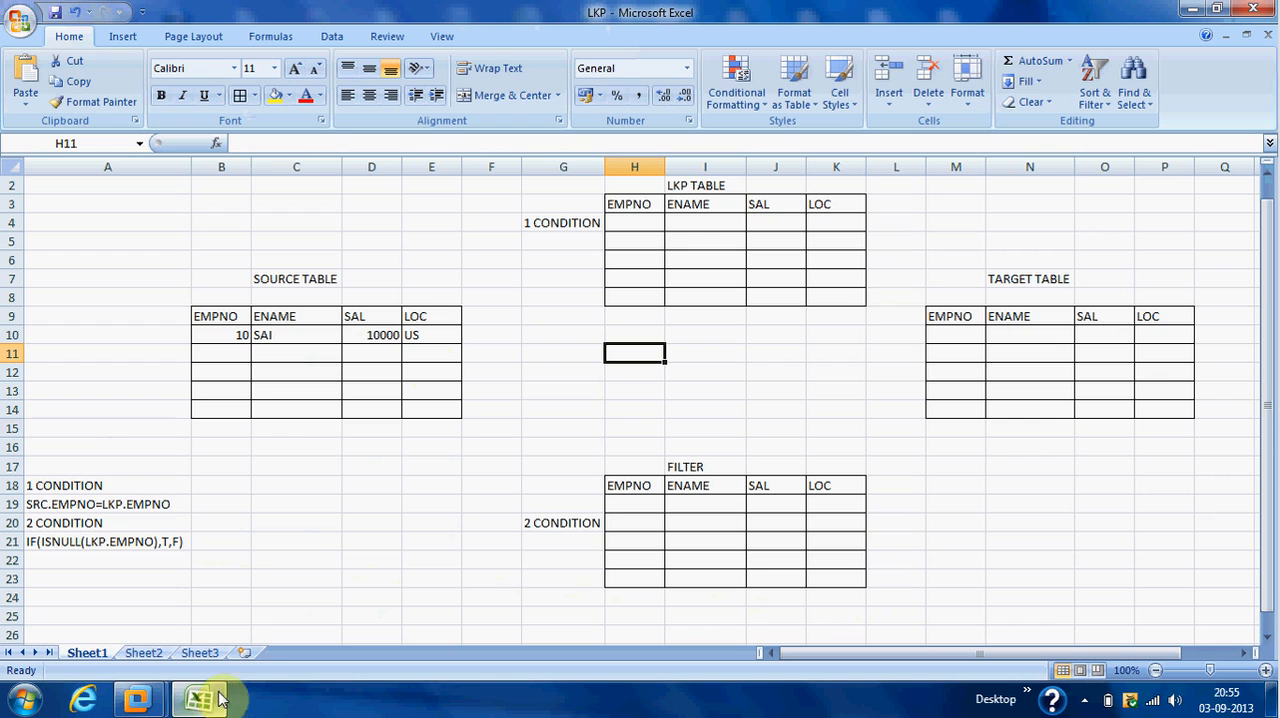
{"action": "left_click", "coordinate": [309, 277]}
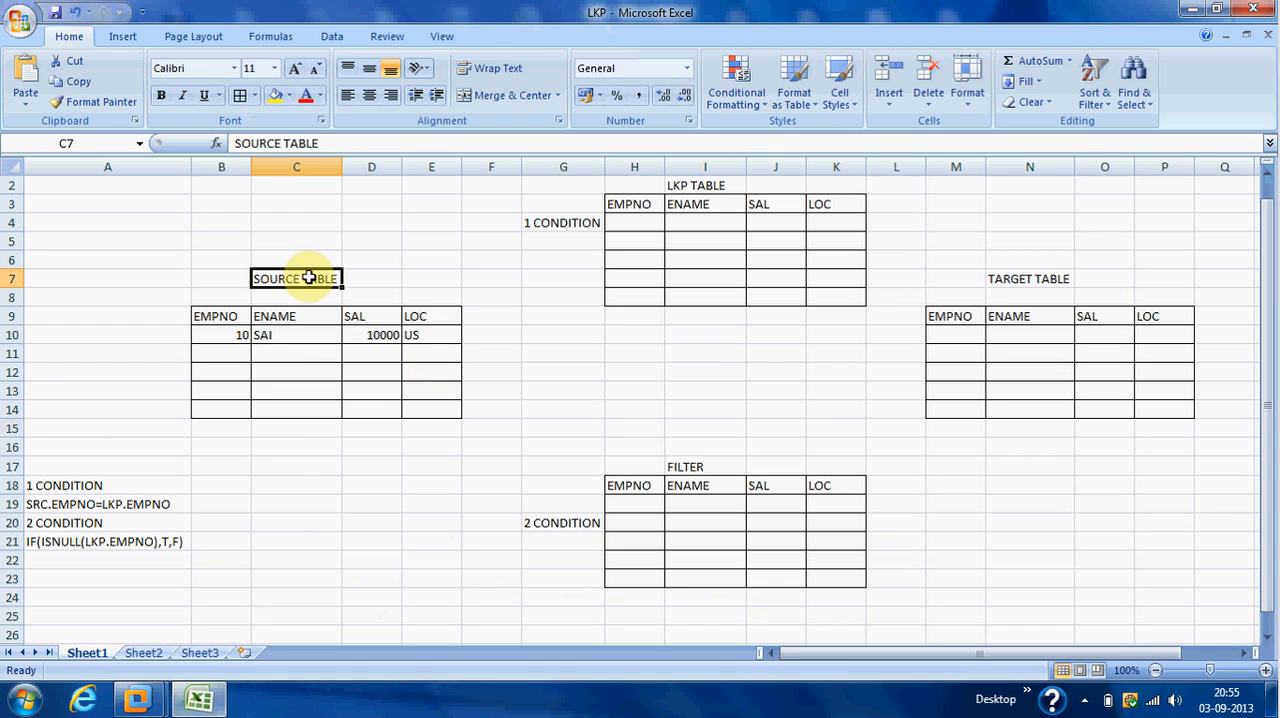
{"action": "left_click", "coordinate": [236, 317]}
{"action": "left_click", "coordinate": [266, 320]}
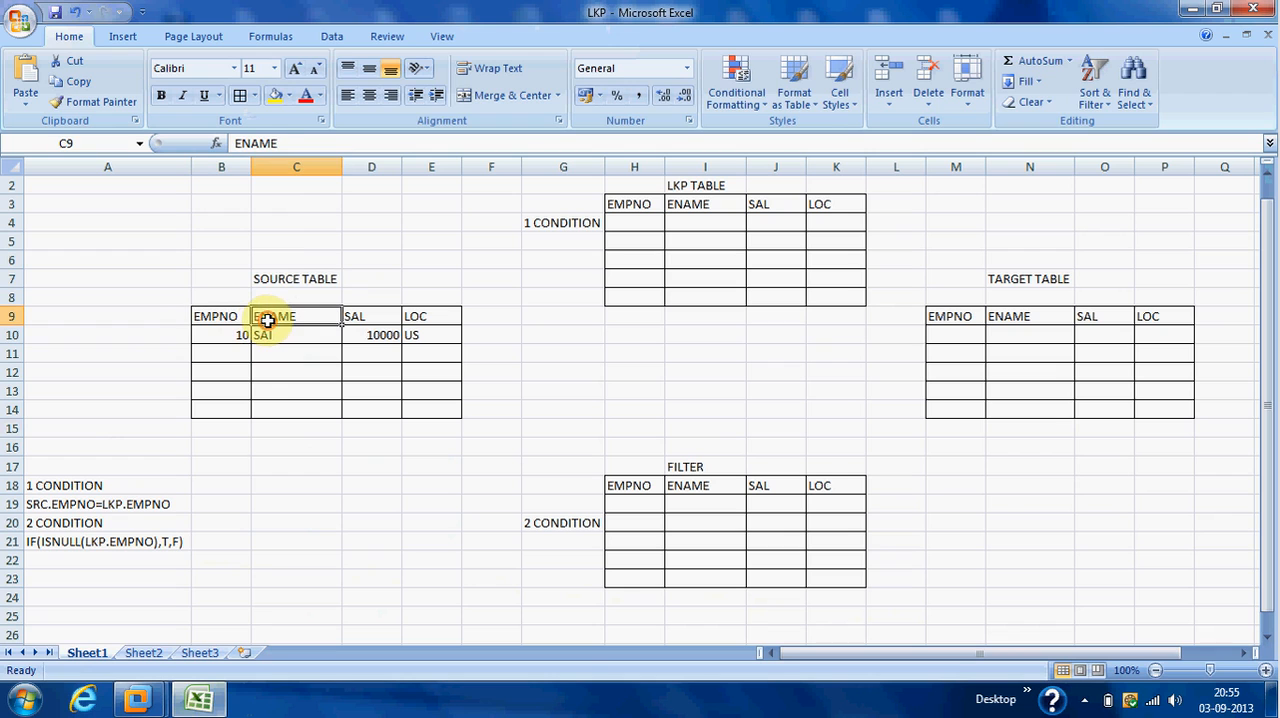
{"action": "left_click", "coordinate": [362, 318]}
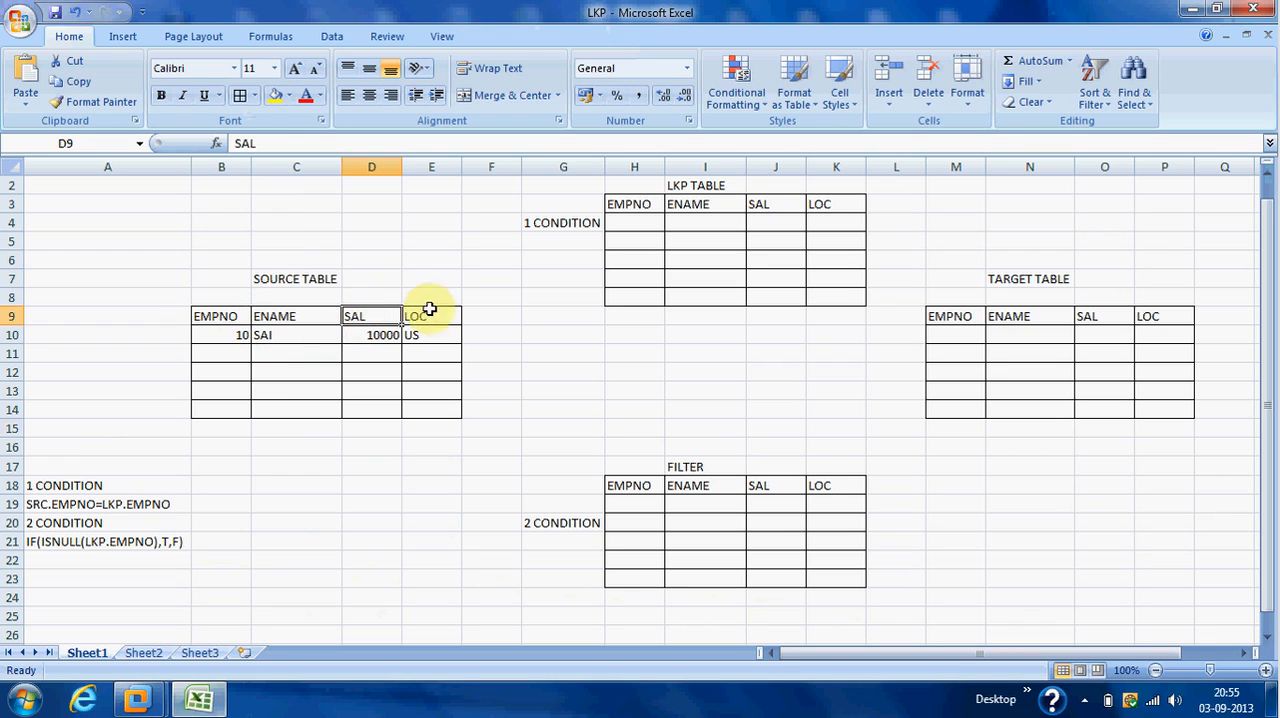
{"action": "left_click", "coordinate": [435, 315]}
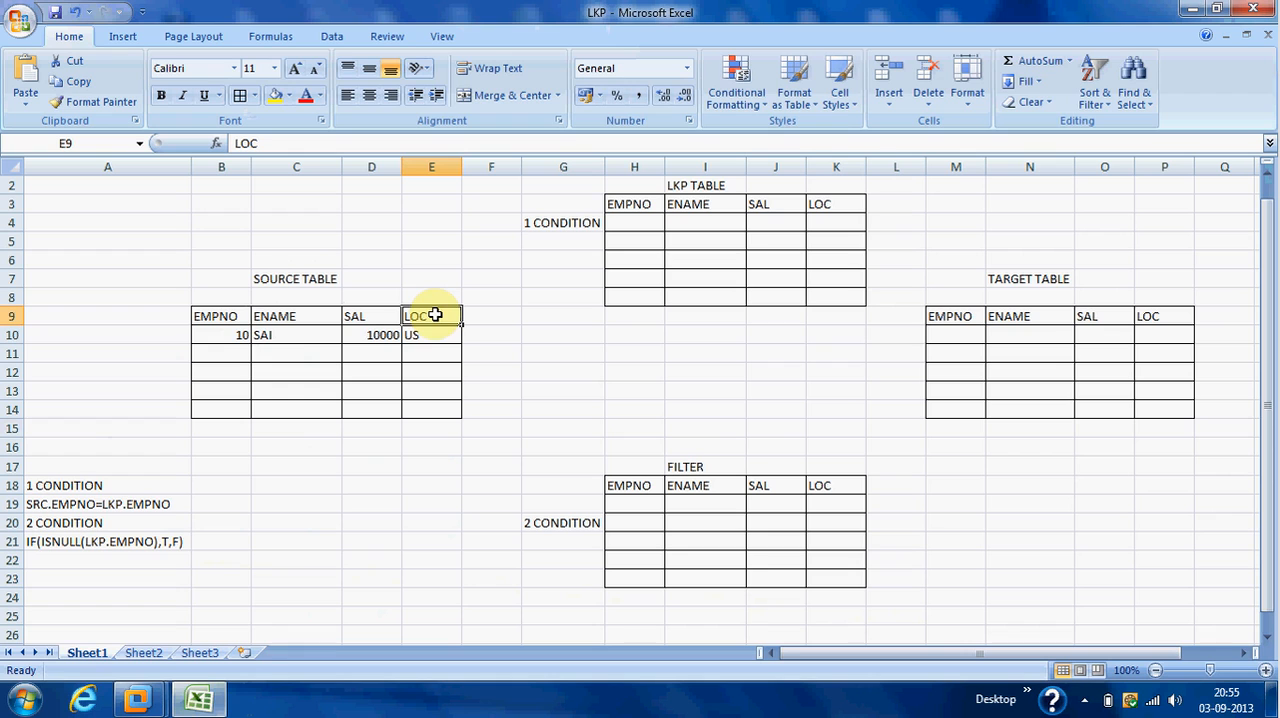
{"action": "left_click", "coordinate": [240, 337]}
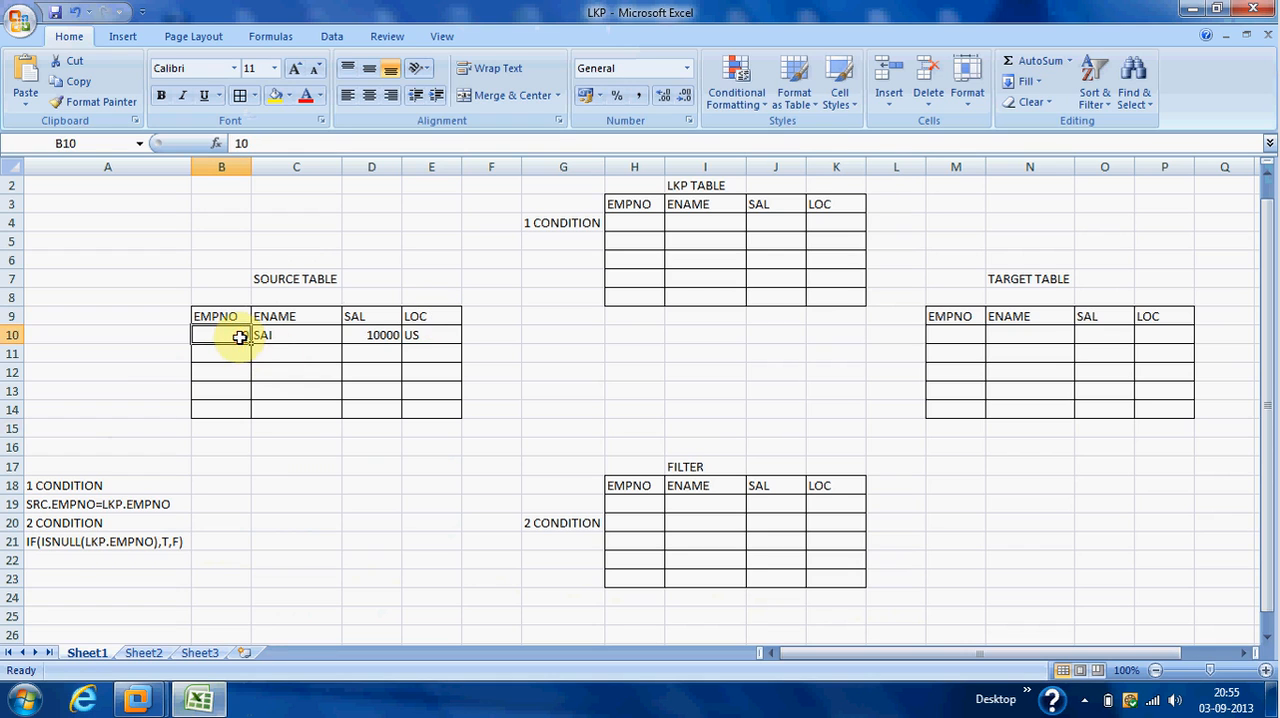
Compare the source EMPNO with the target and LKP tables using condition 1, SRC.EMPNO=LKP.EMPNO.
{"action": "left_click", "coordinate": [952, 340]}
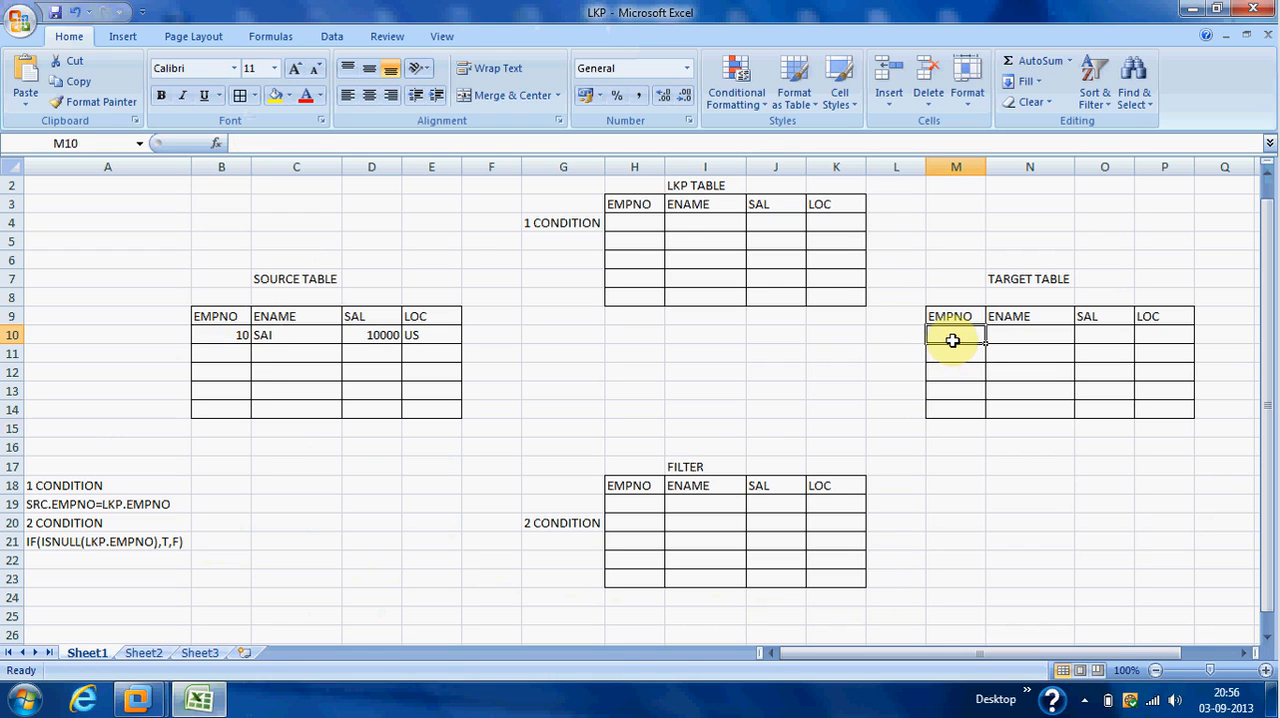
{"action": "left_click", "coordinate": [645, 228]}
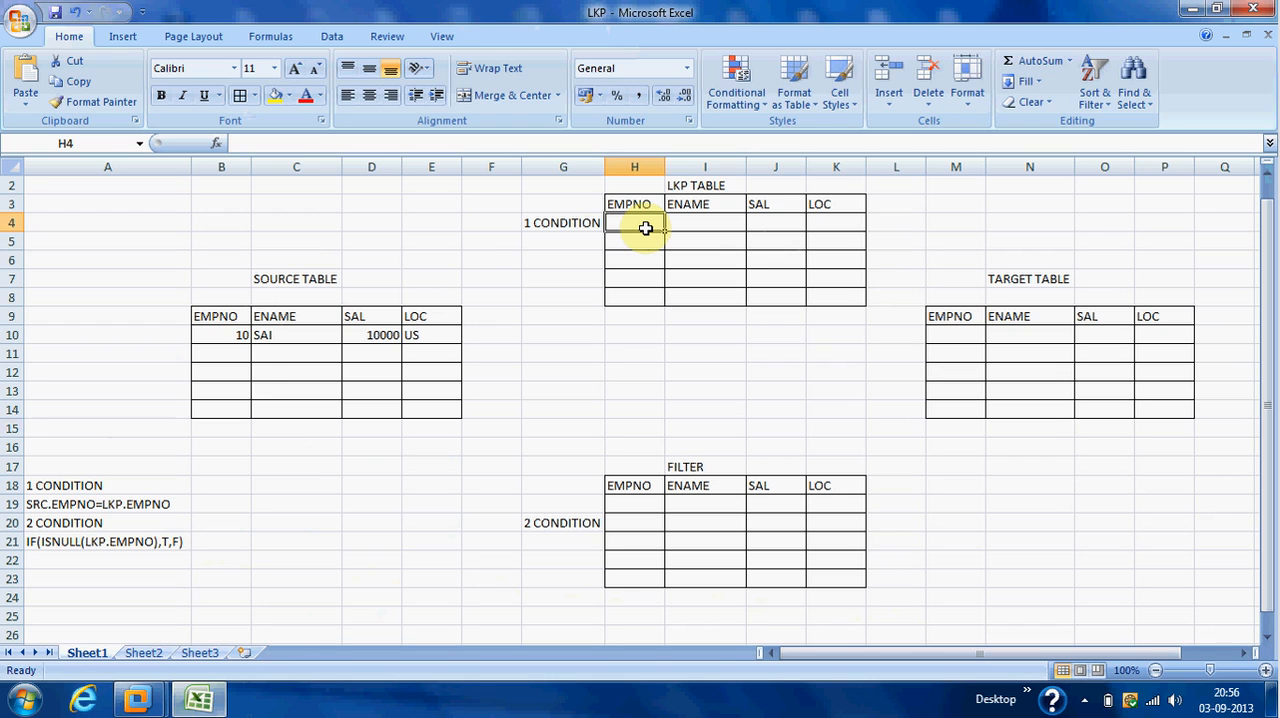
{"action": "left_click", "coordinate": [230, 333]}
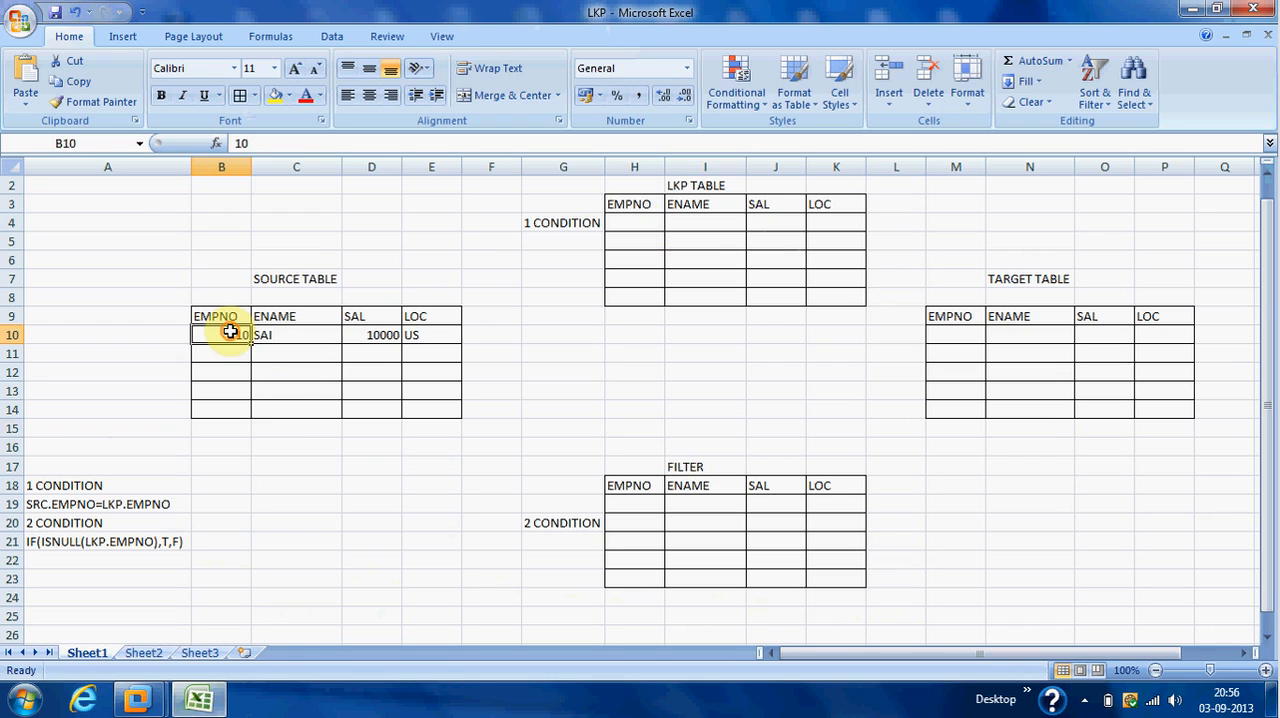
{"action": "left_click", "coordinate": [638, 226]}
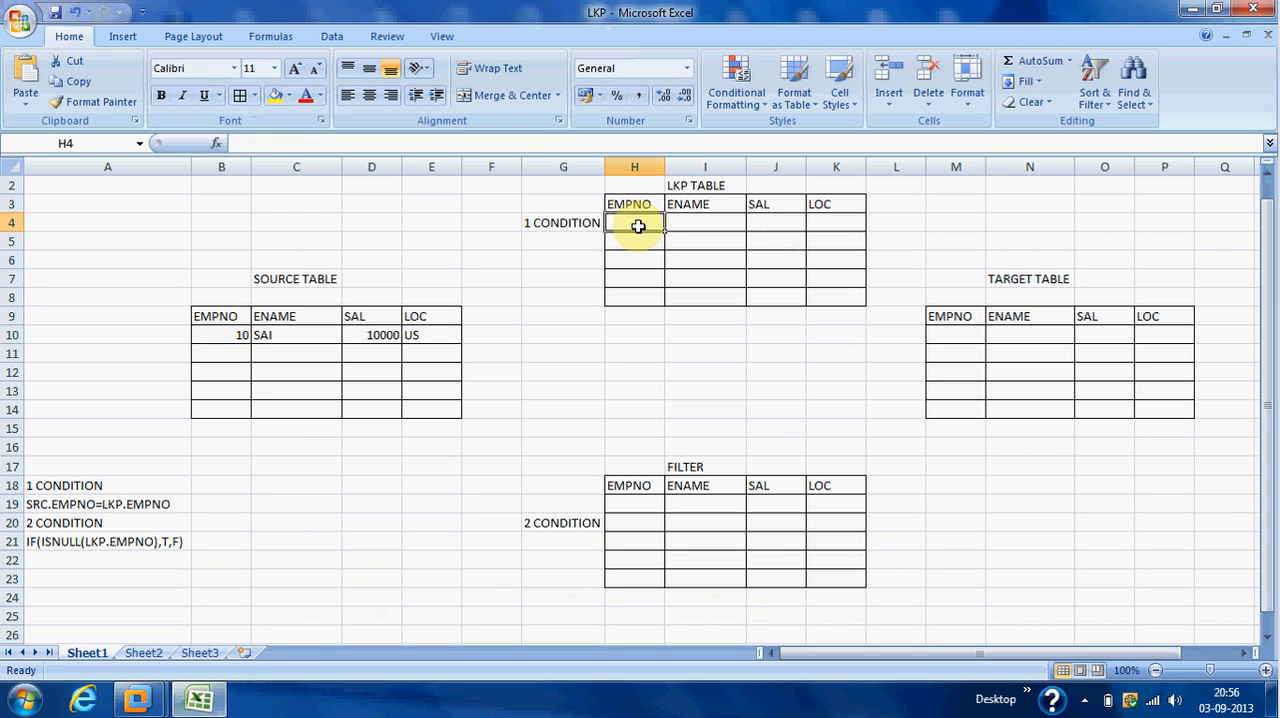
{"action": "left_click", "coordinate": [578, 222]}
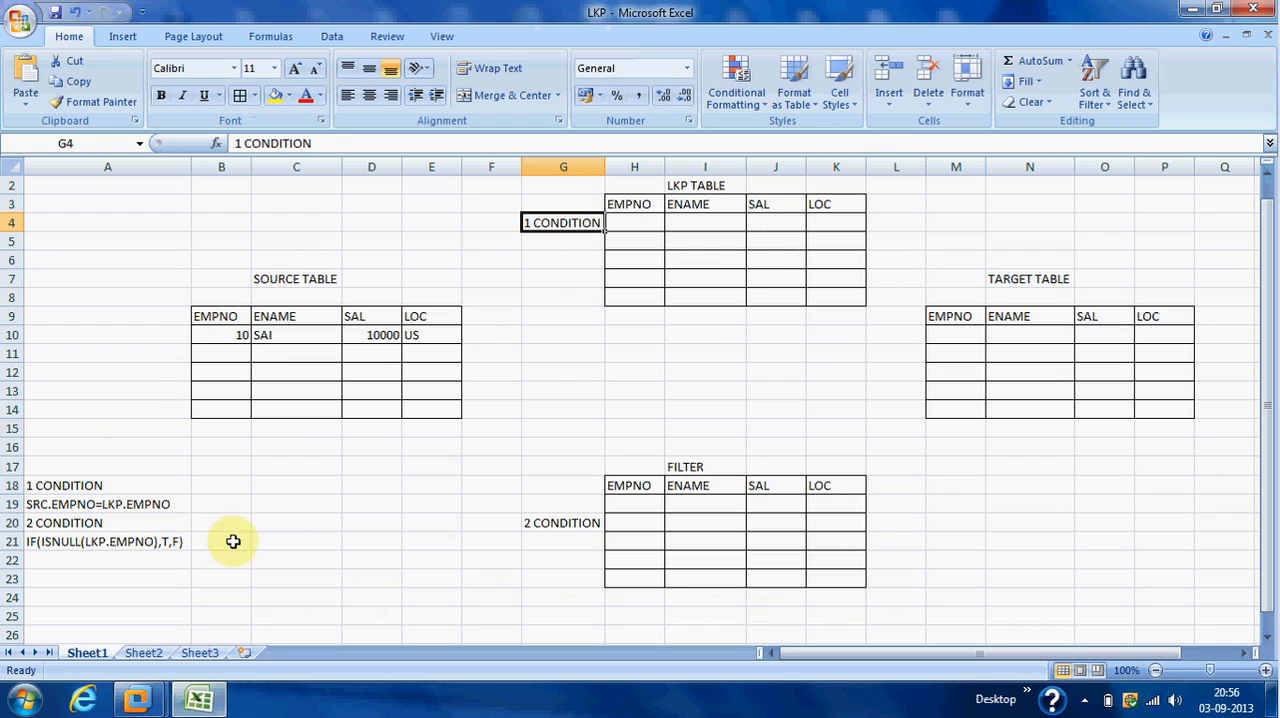
{"action": "left_click", "coordinate": [147, 508]}
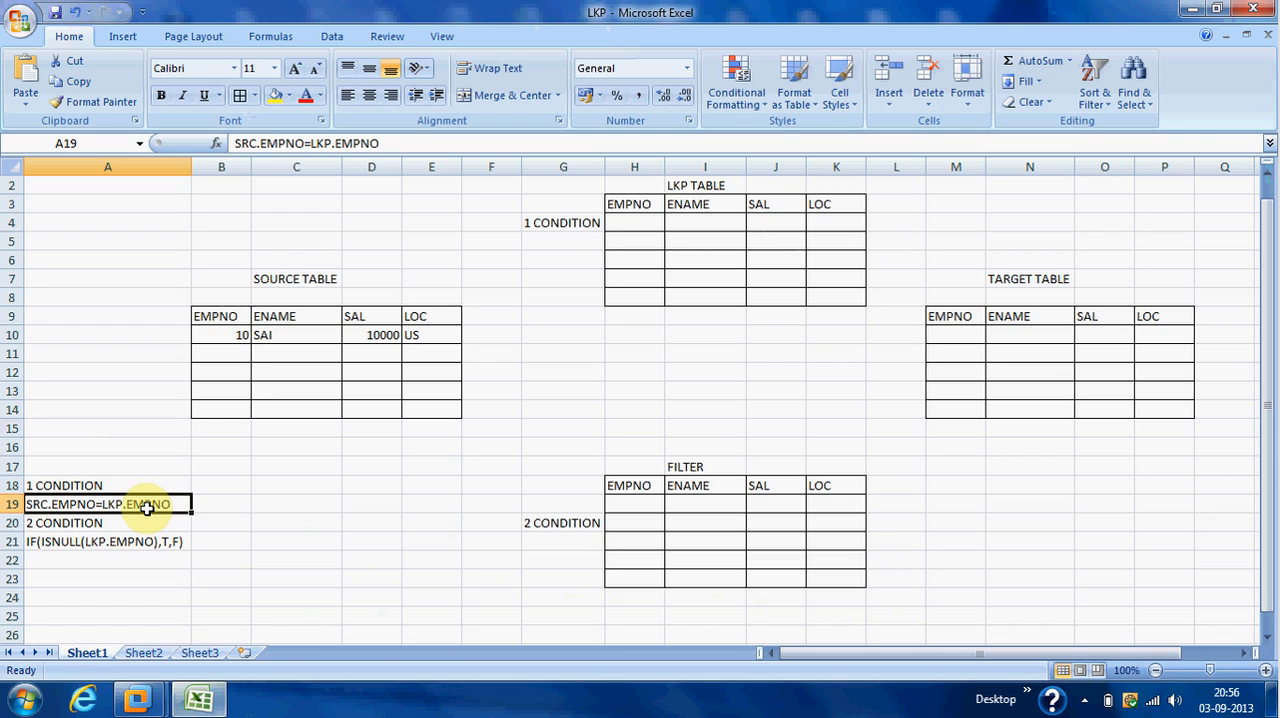
{"action": "left_click", "coordinate": [224, 336]}
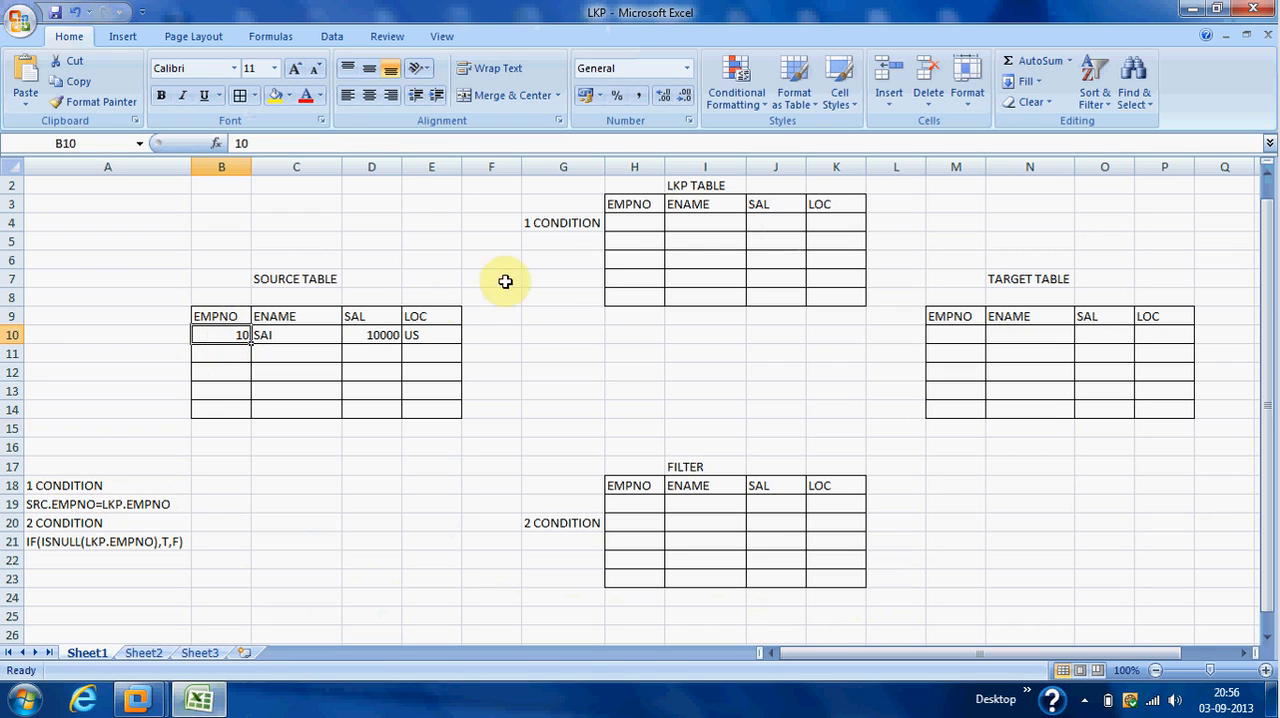
{"action": "left_click", "coordinate": [626, 223]}
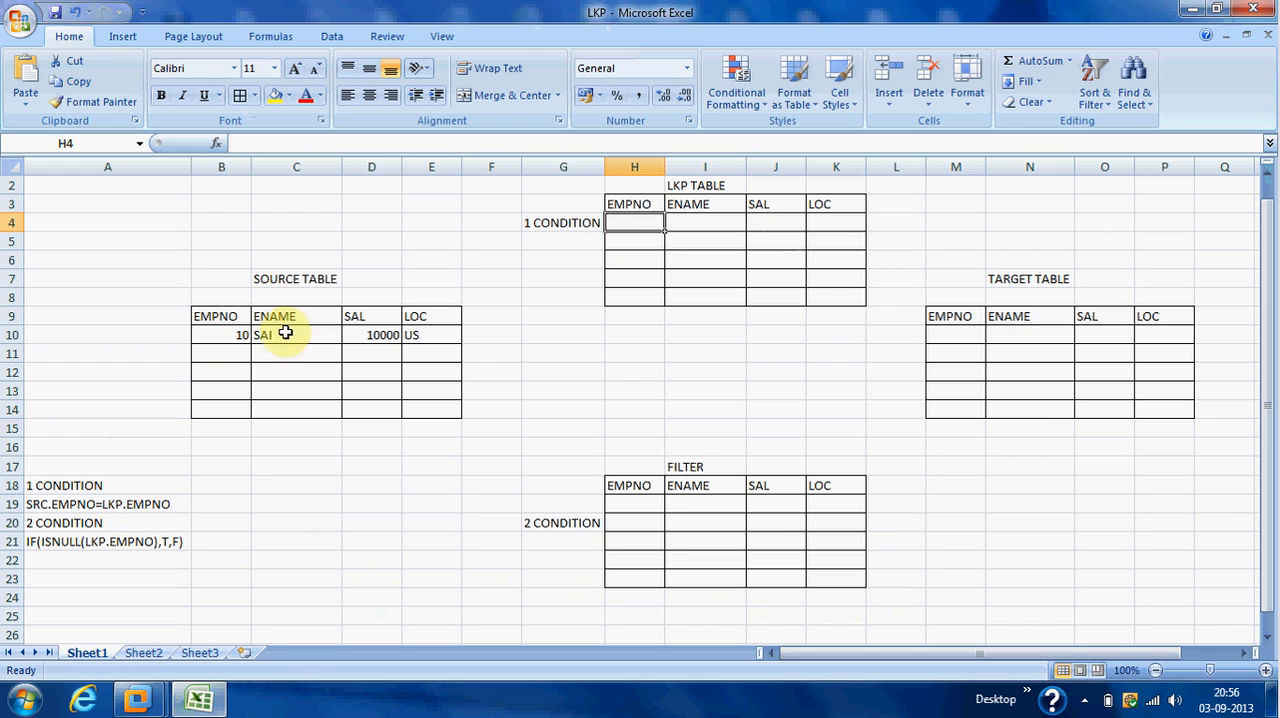
{"action": "left_click", "coordinate": [231, 337]}
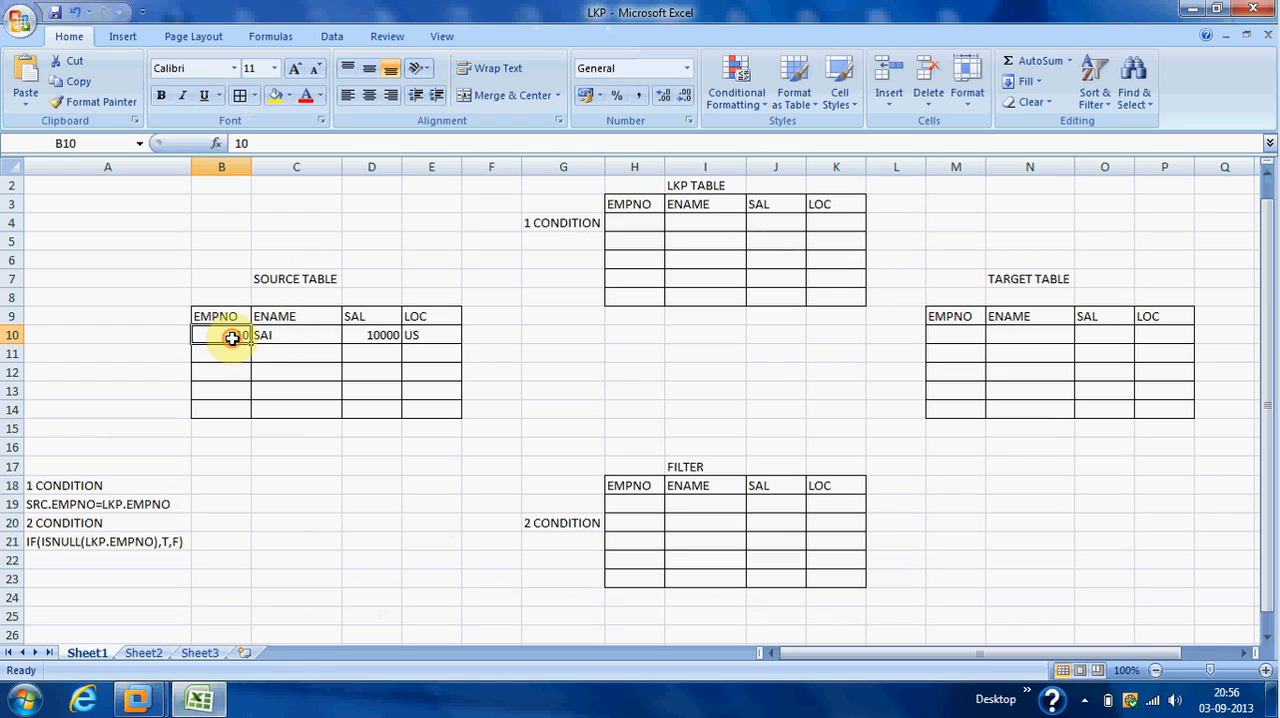
{"action": "left_click", "coordinate": [638, 223]}
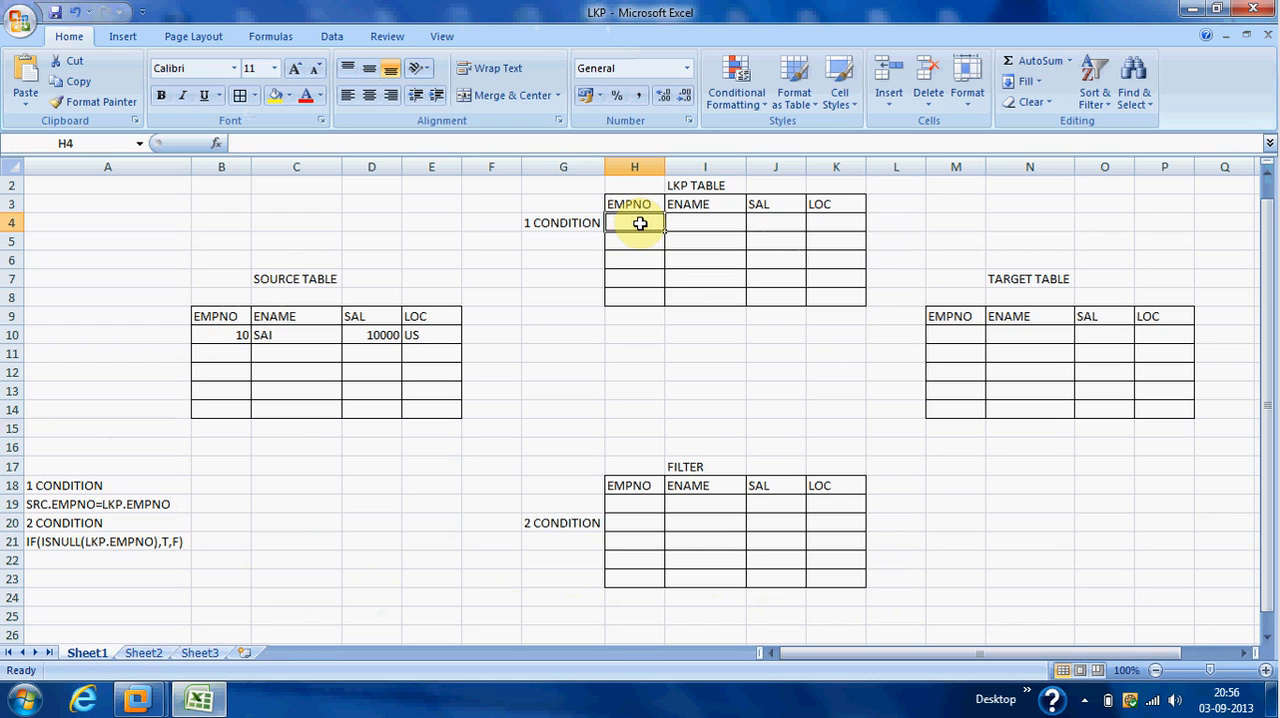
Examine the FILTER table together with condition 2, IF(ISNULL(LKP.EMPNO),T,F).
{"action": "left_click", "coordinate": [618, 519]}
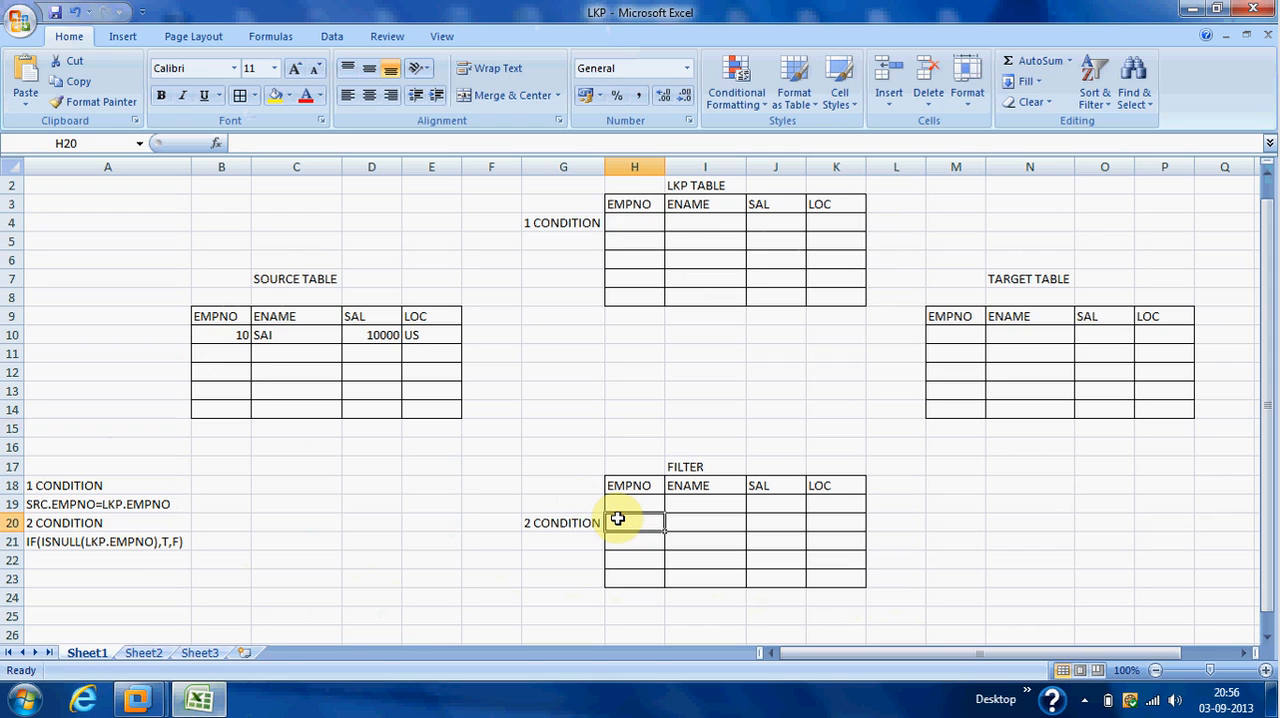
{"action": "left_click", "coordinate": [580, 521]}
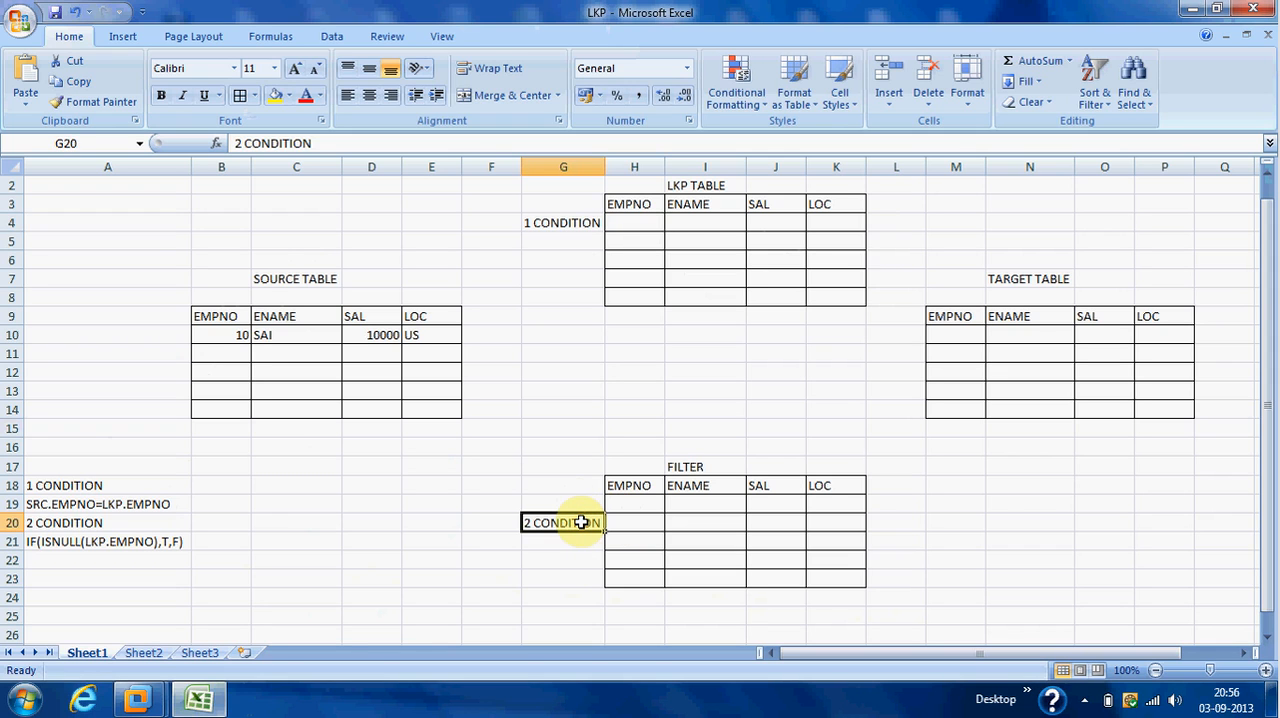
{"action": "left_click", "coordinate": [141, 541]}
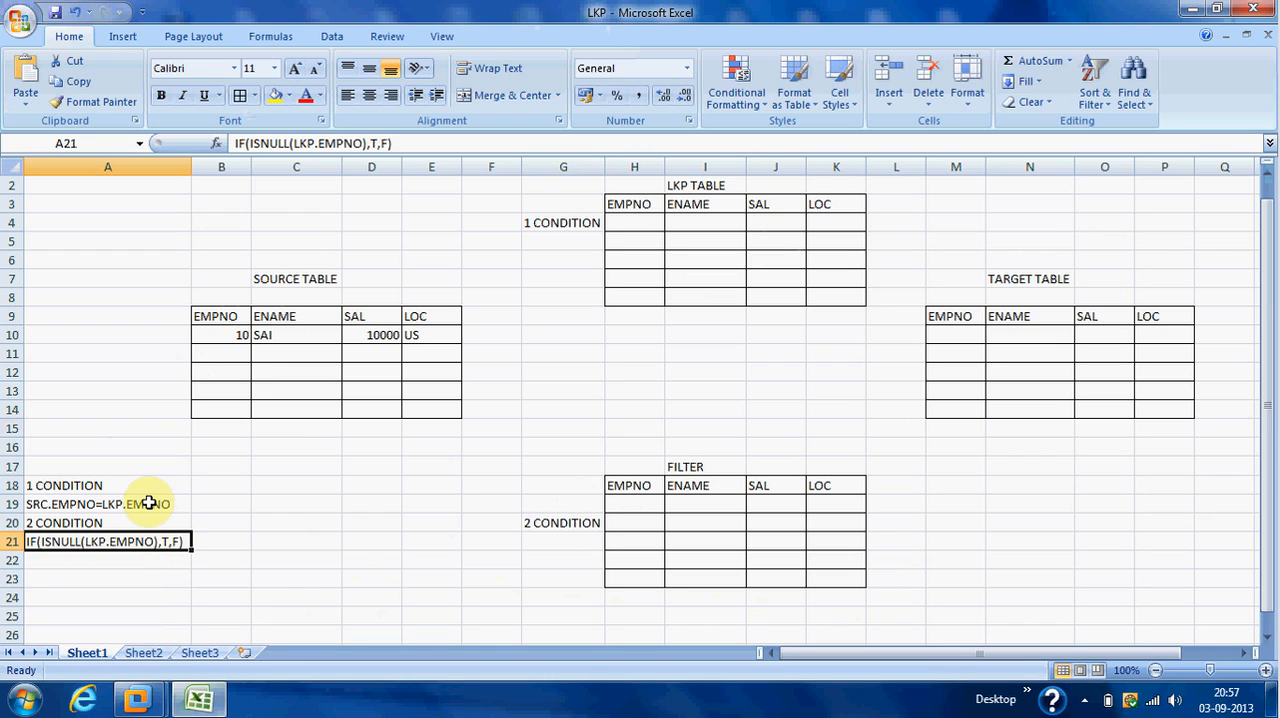
Compare the FILTER table's first empty EMPNO cell with the first record in the source table.
{"action": "left_click", "coordinate": [644, 510]}
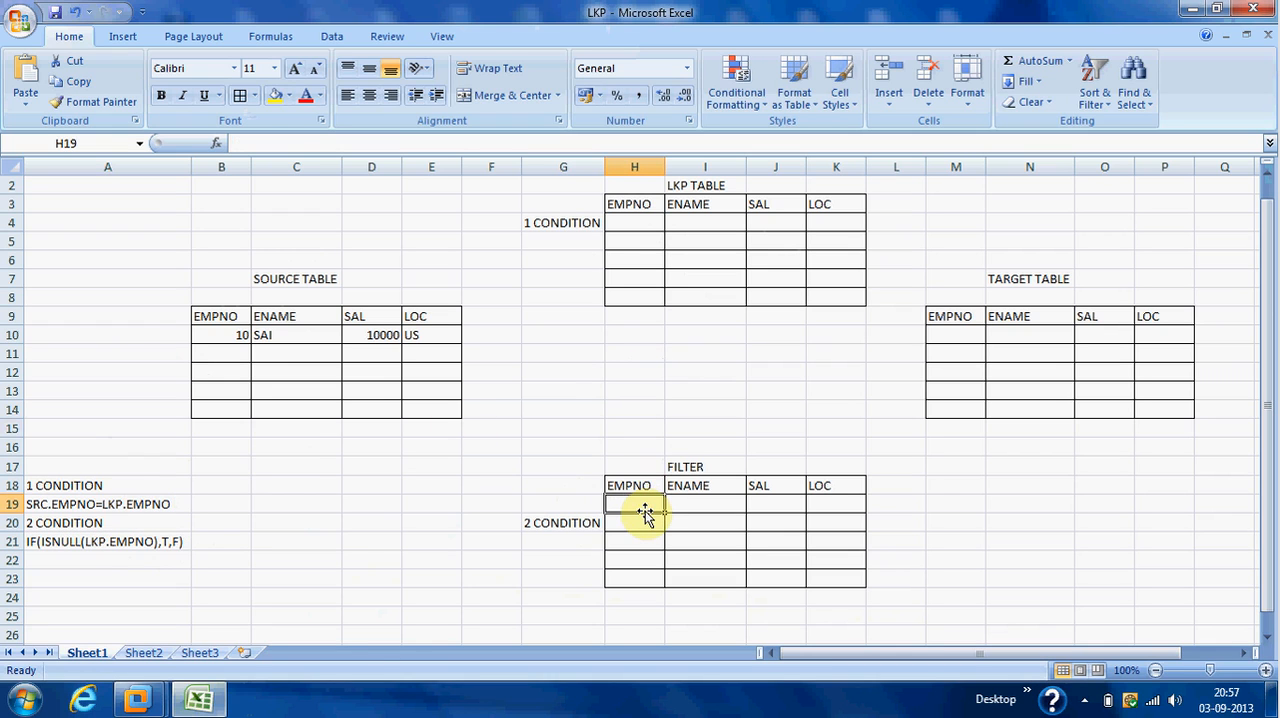
{"action": "left_click", "coordinate": [272, 335]}
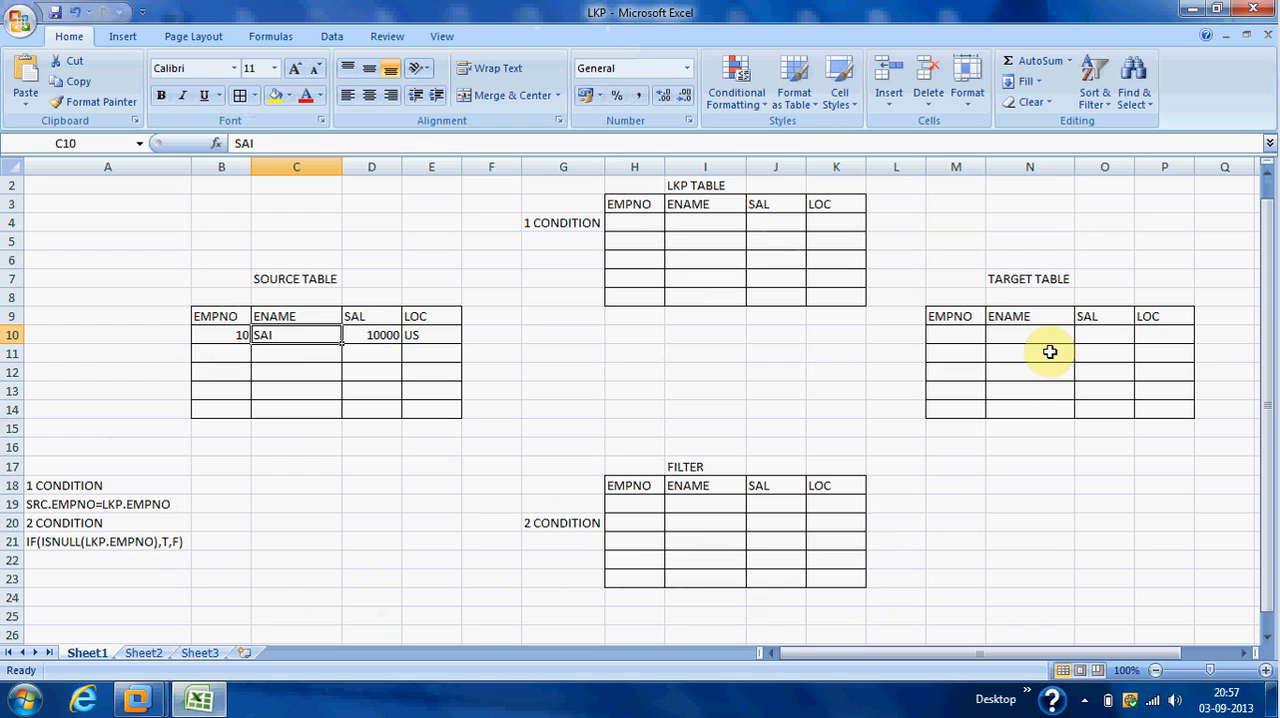
Switch to Informatica PowerCenter Designer and trace DEPTNO from SQ_DEPT through LKP_TGT's input port to the lookup port in FILTRANS.
{"action": "left_click", "coordinate": [140, 698]}
{"action": "left_click", "coordinate": [254, 636]}
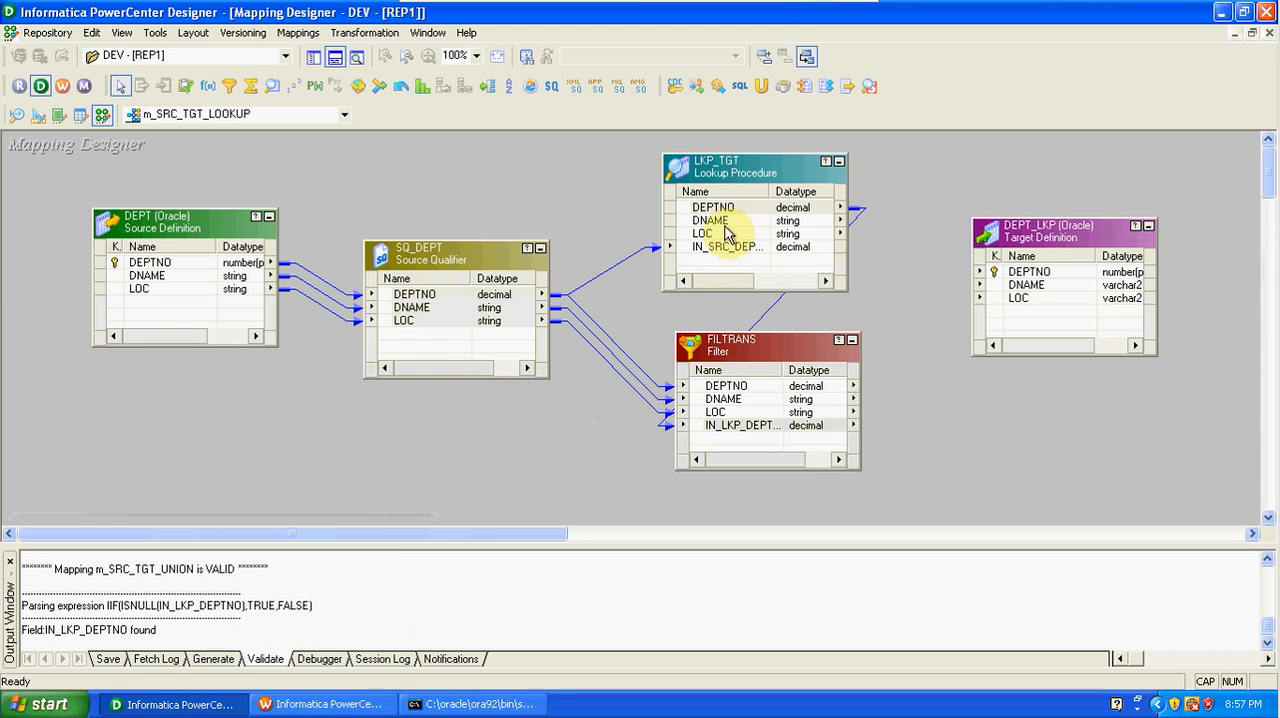
{"action": "left_click", "coordinate": [418, 294]}
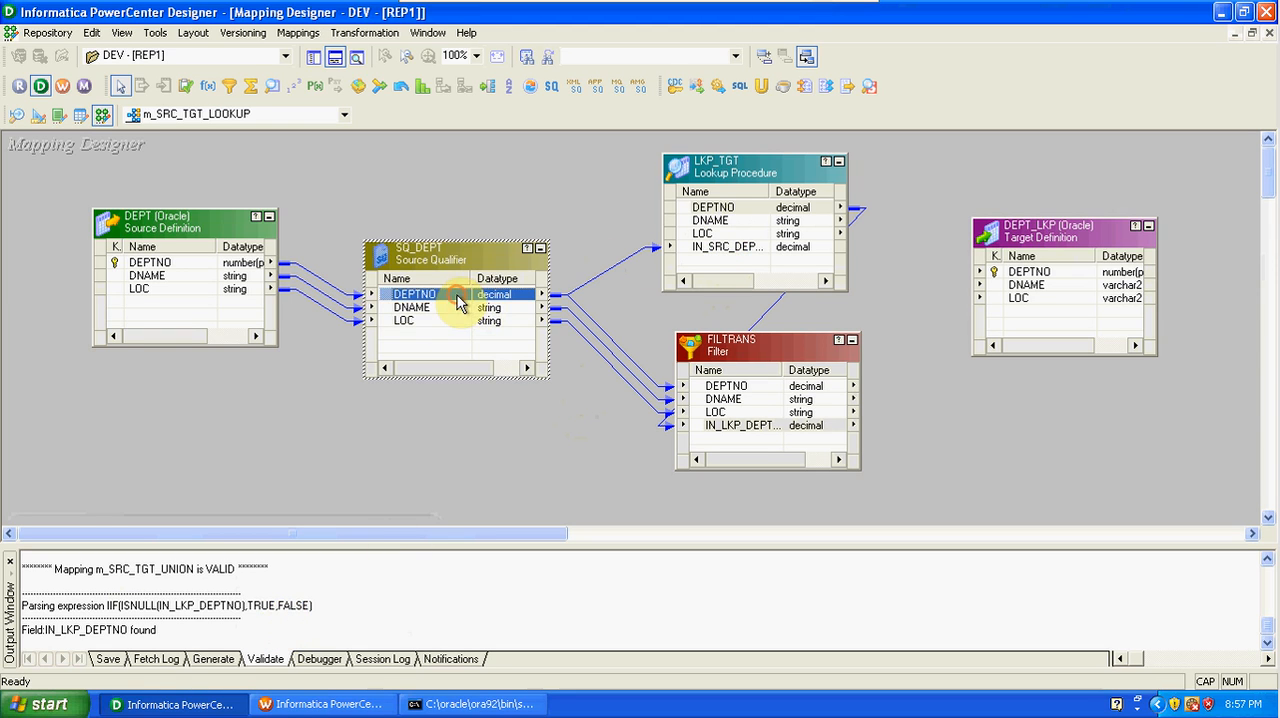
{"action": "left_click", "coordinate": [698, 250]}
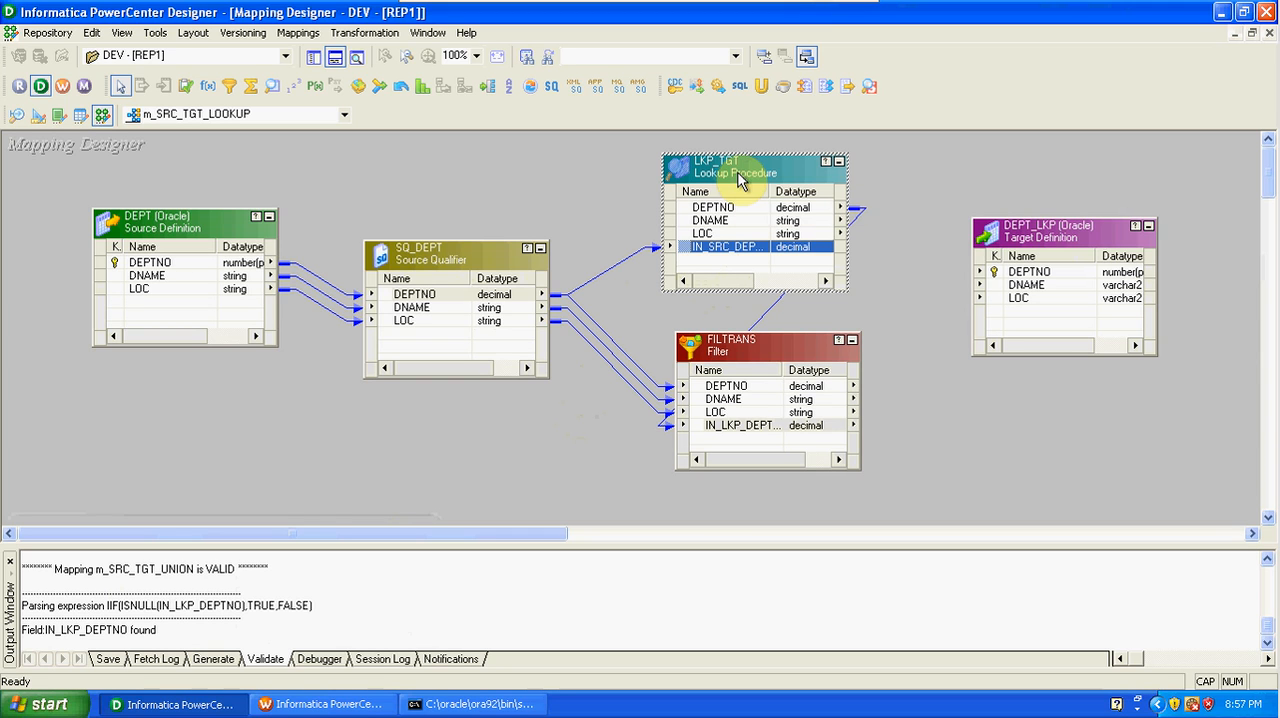
{"action": "left_click", "coordinate": [751, 428]}
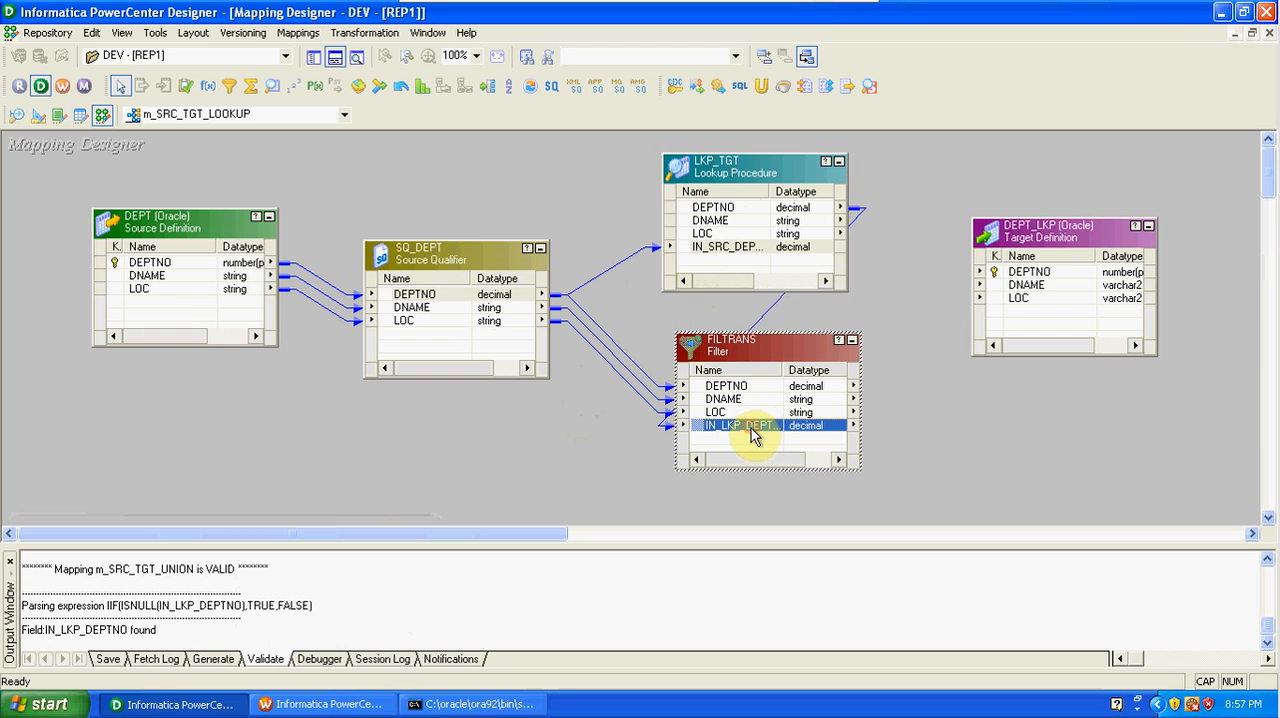
Review the Filter Condition in the FILTRANS transformation's properties and close the transformation editor.
{"action": "double_click", "coordinate": [759, 348]}
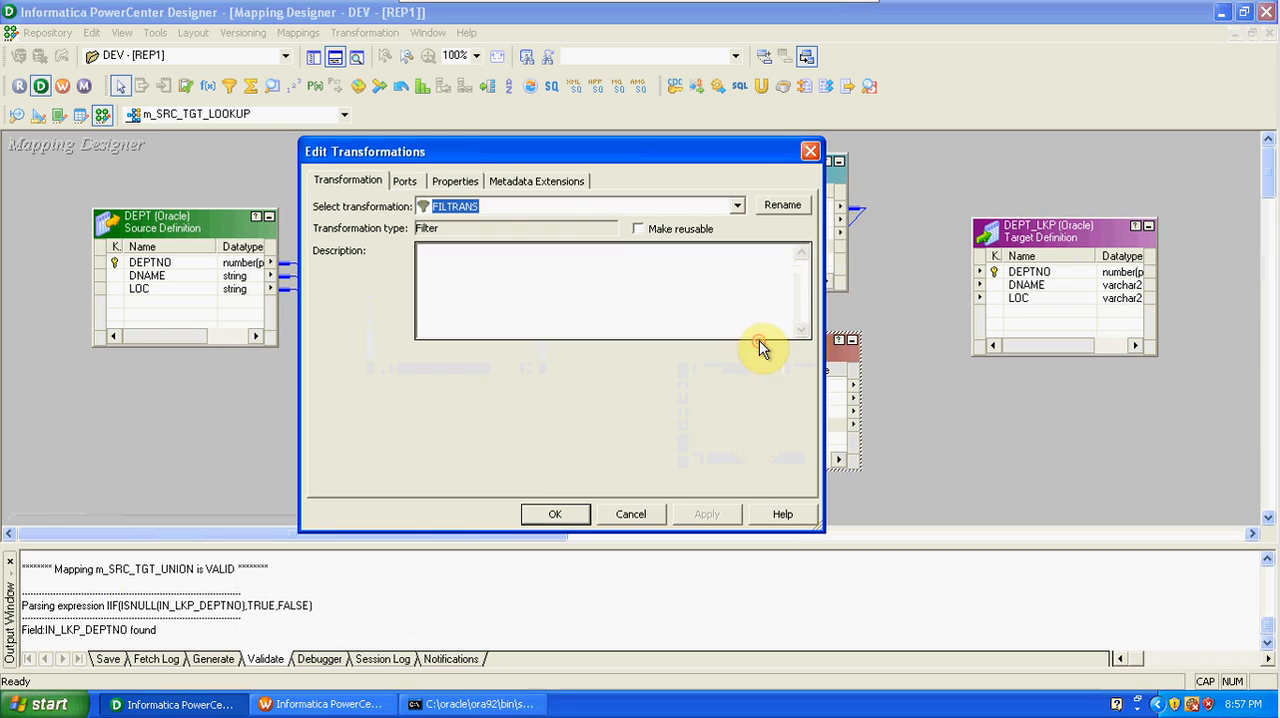
{"action": "left_click", "coordinate": [455, 182]}
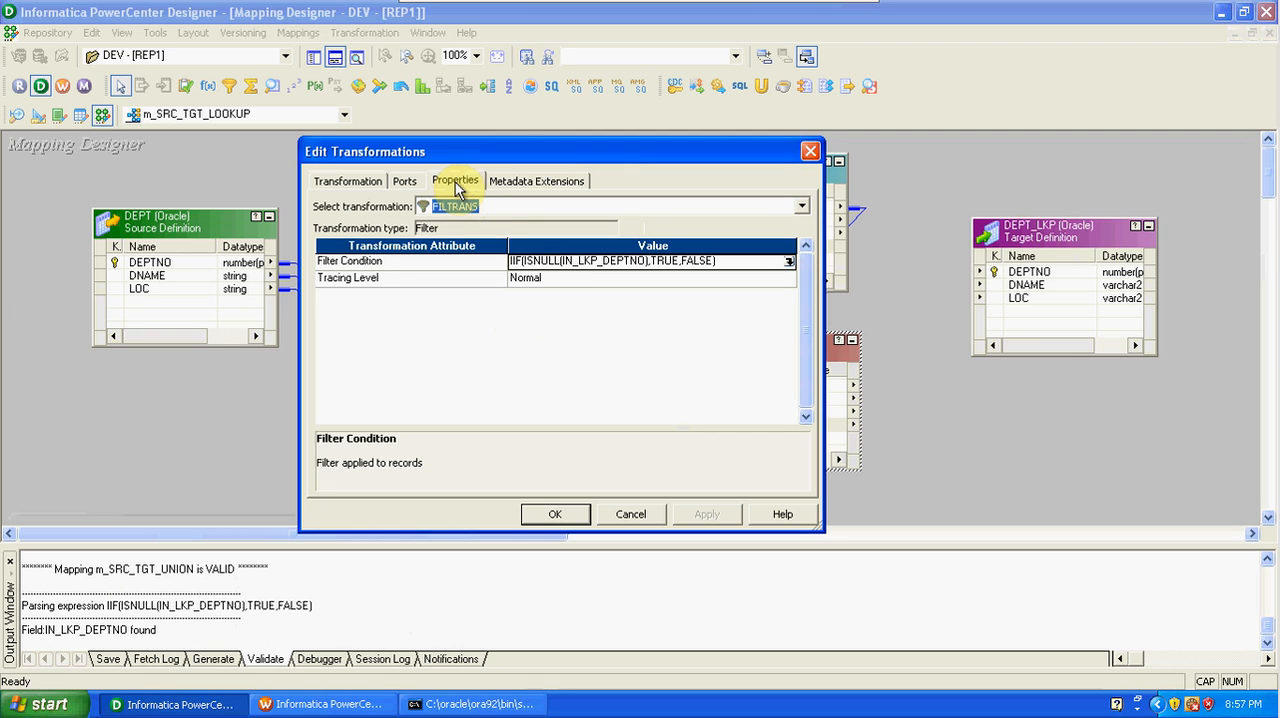
{"action": "left_click", "coordinate": [553, 515]}
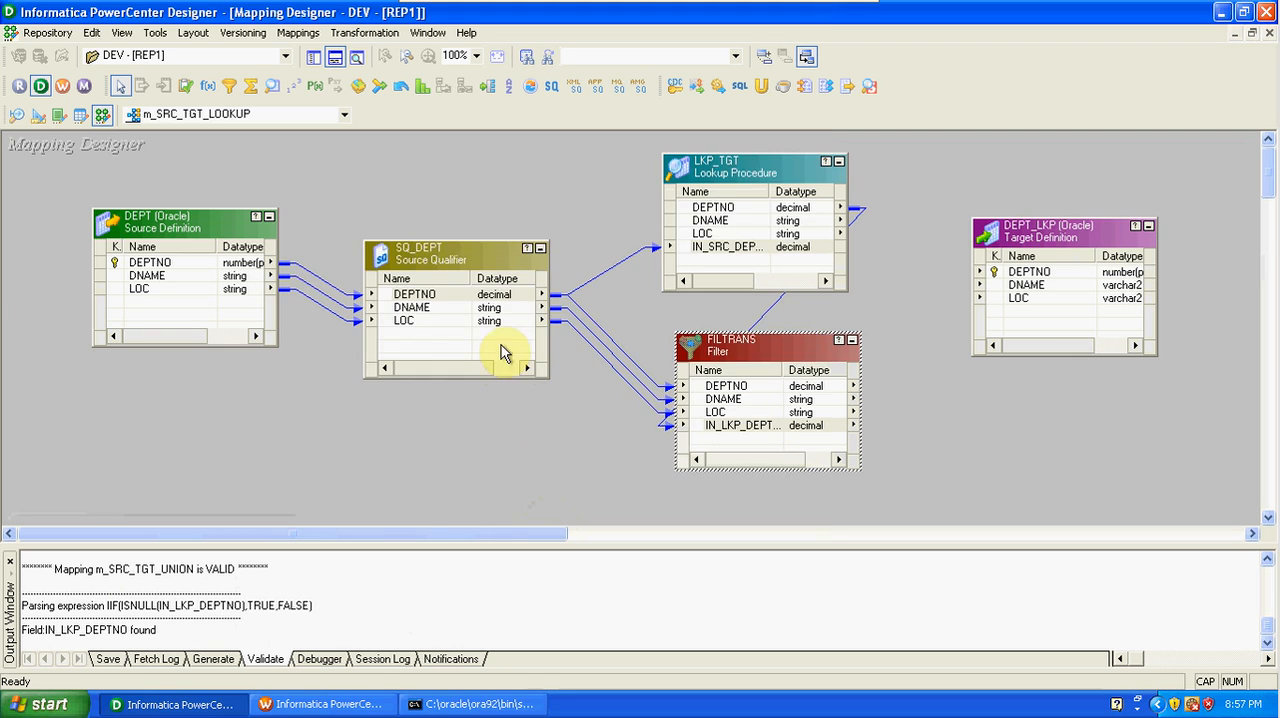
Link the DEPTNO, DNAME and LOC ports of FILTRANS to the matching columns of the DEPT_LKP target.
{"action": "left_click", "coordinate": [716, 388]}
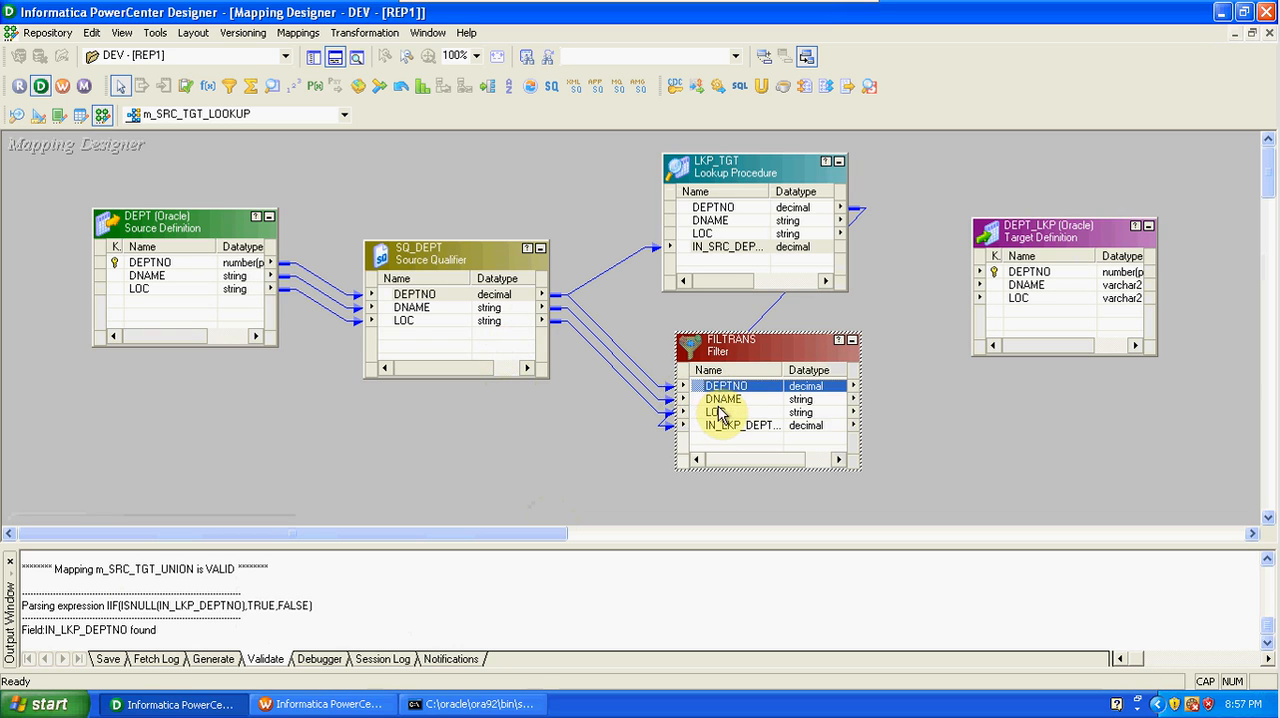
{"action": "left_click", "coordinate": [716, 412], "text": "shift"}
{"action": "left_click_drag", "start_coordinate": [722, 392], "coordinate": [1022, 280]}
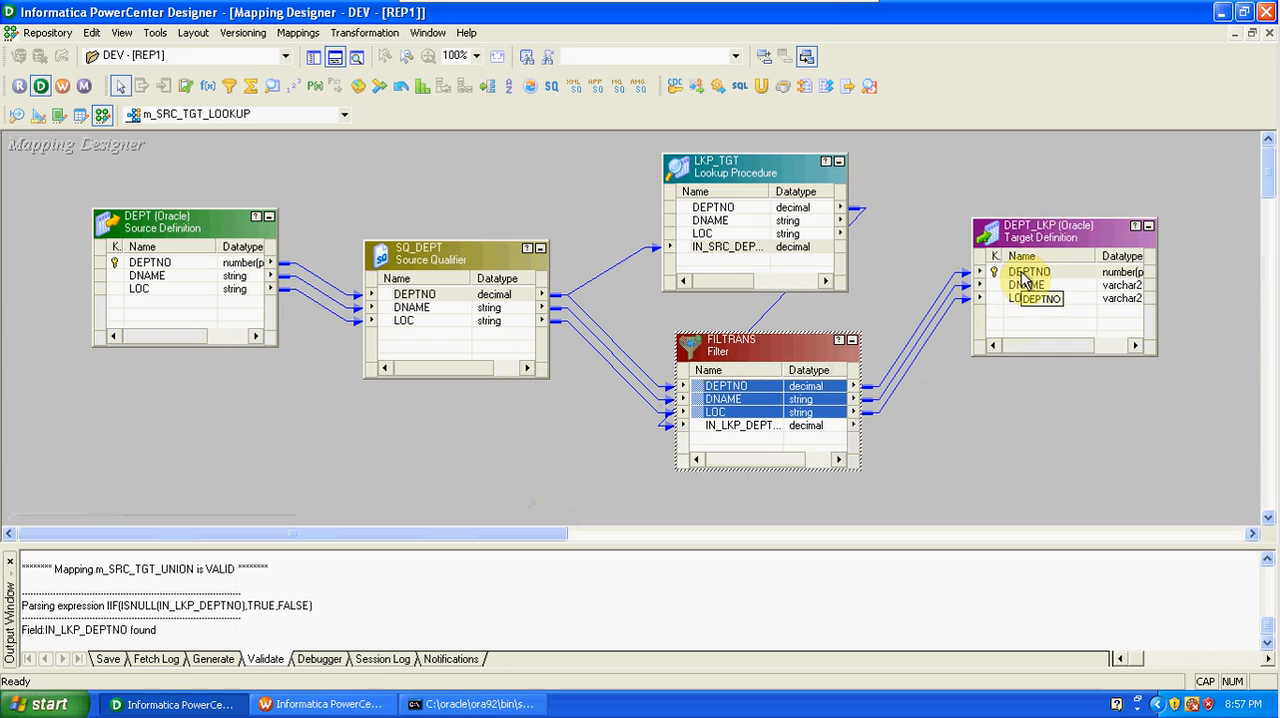
Switch to the LKP workbook in Excel and copy the source table's first record into the first rows of the target and LKP tables.
{"action": "left_click", "coordinate": [820, 12]}
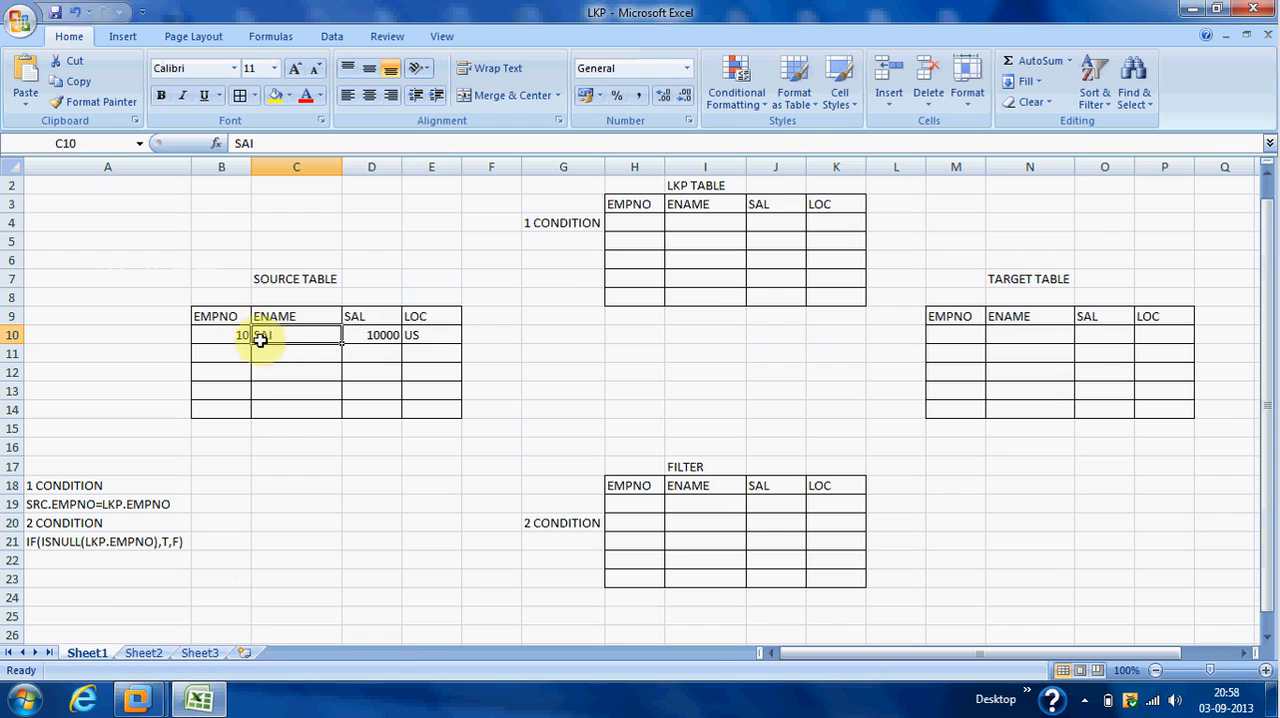
{"action": "left_click", "coordinate": [224, 335]}
{"action": "left_click_drag", "start_coordinate": [224, 335], "coordinate": [416, 340]}
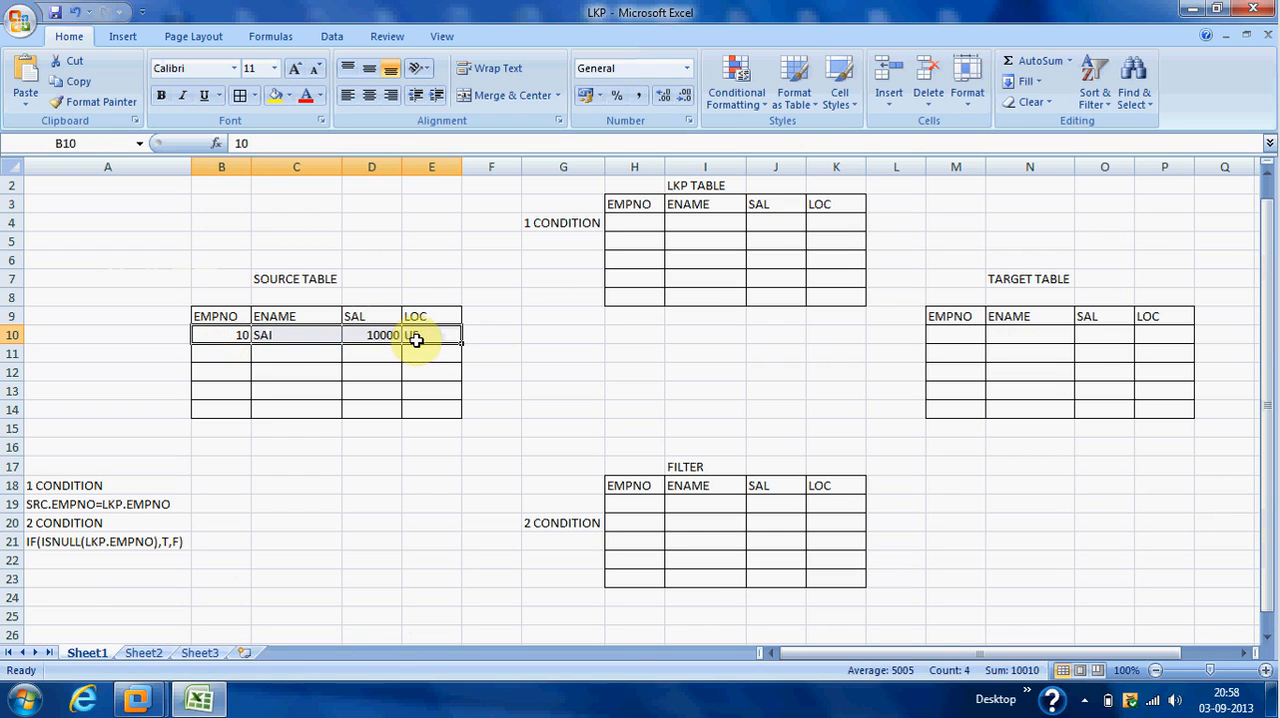
{"action": "key", "text": "ctrl+c"}
{"action": "left_click", "coordinate": [974, 331]}
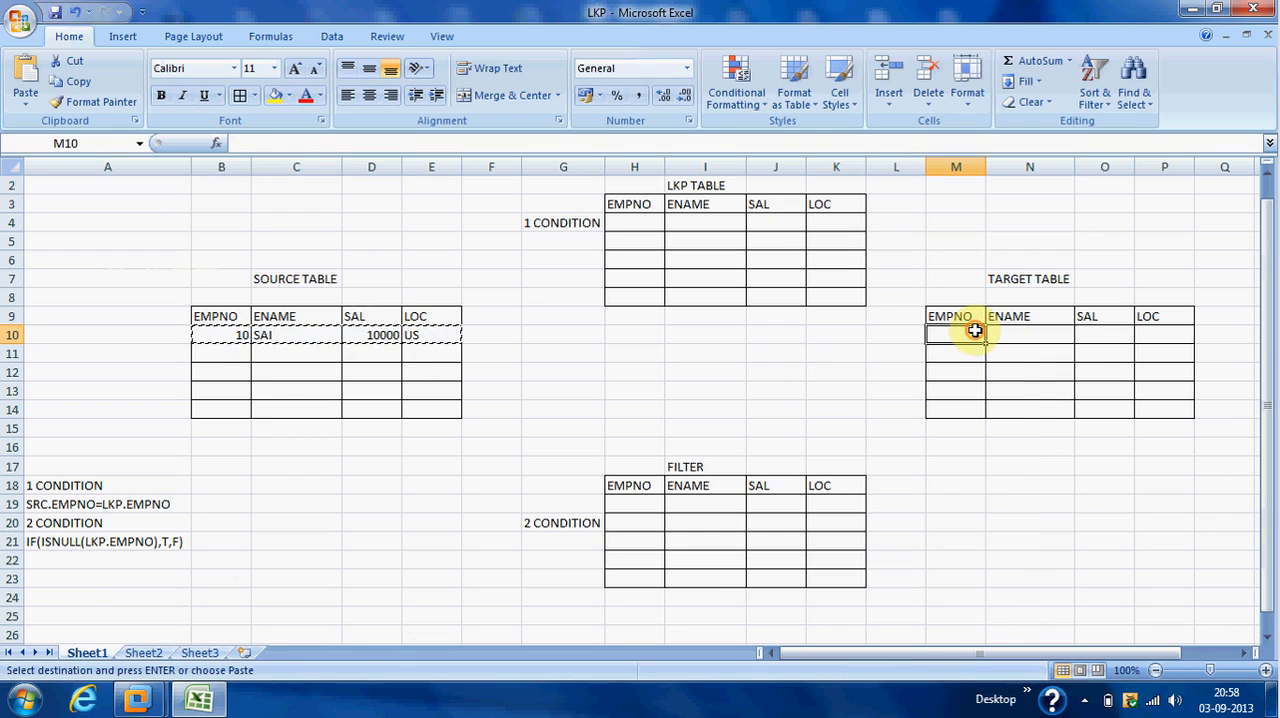
{"action": "key", "text": "ctrl+v"}
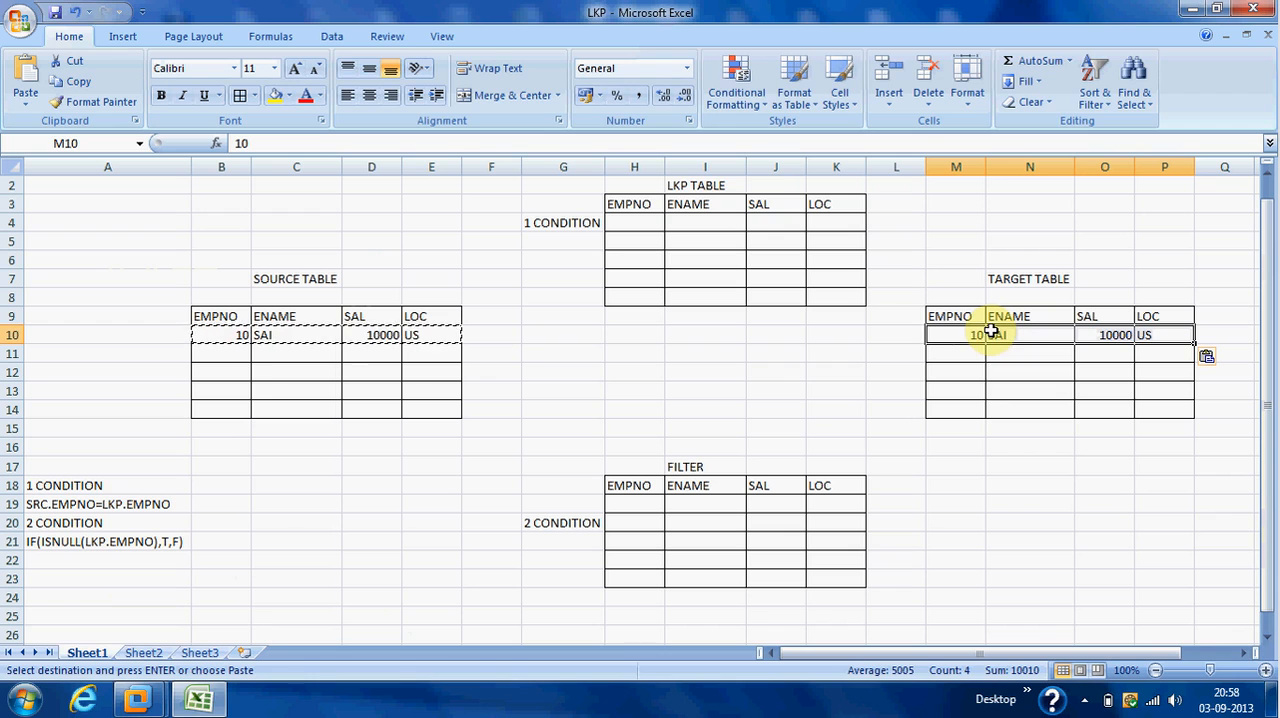
{"action": "left_click", "coordinate": [648, 224]}
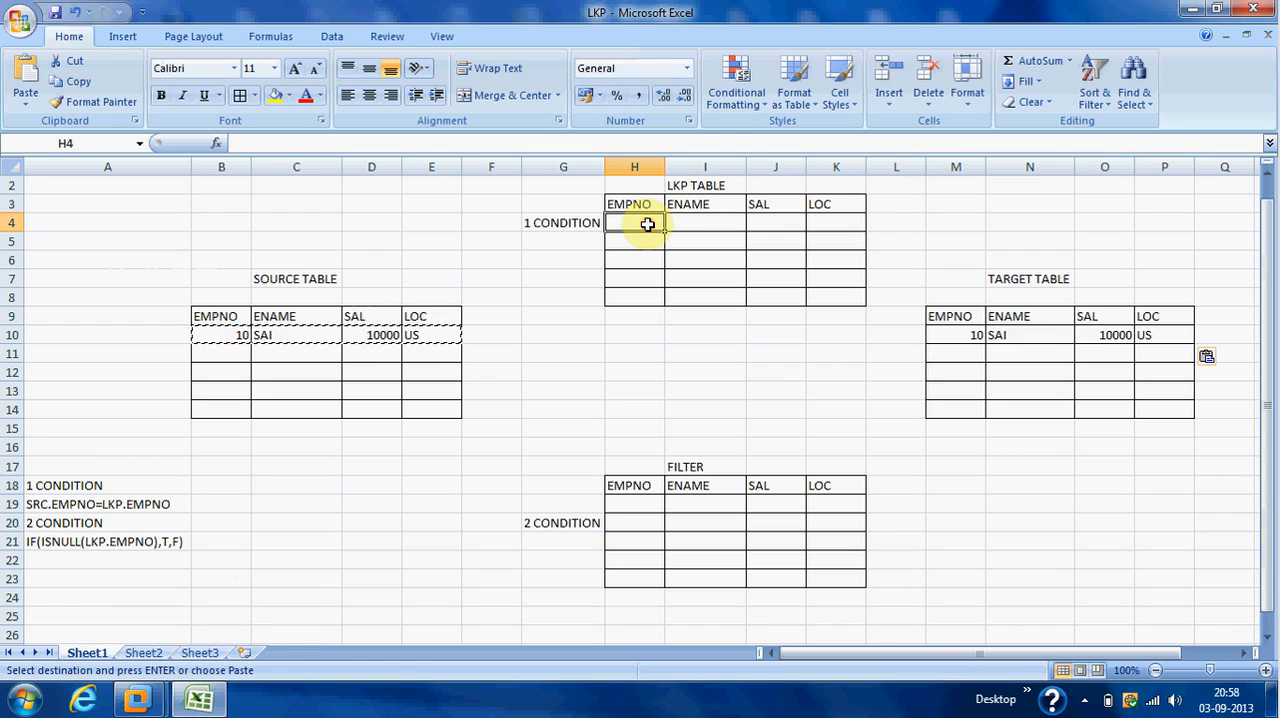
{"action": "key", "text": "ctrl+v"}
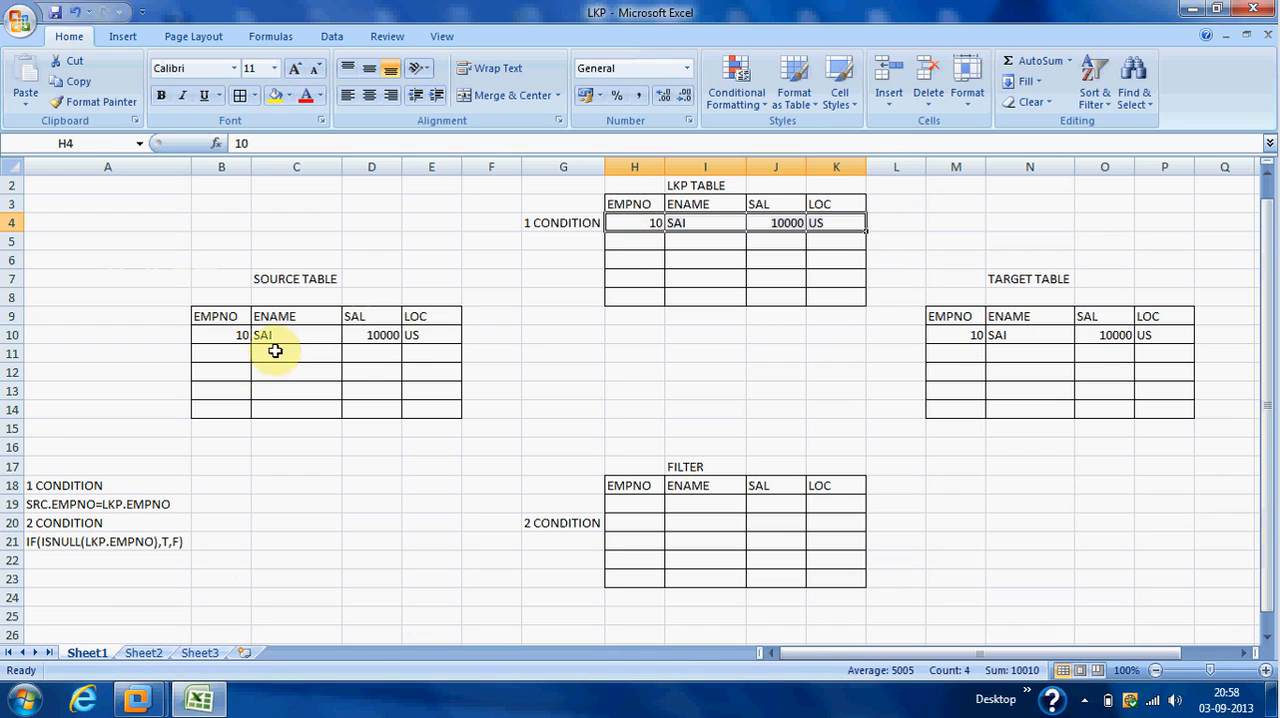
Add a second source record with EMPNO 20, an employee name, SAL 20000 and LOC uk.
{"action": "left_click", "coordinate": [240, 354]}
{"action": "type", "text": "20"}
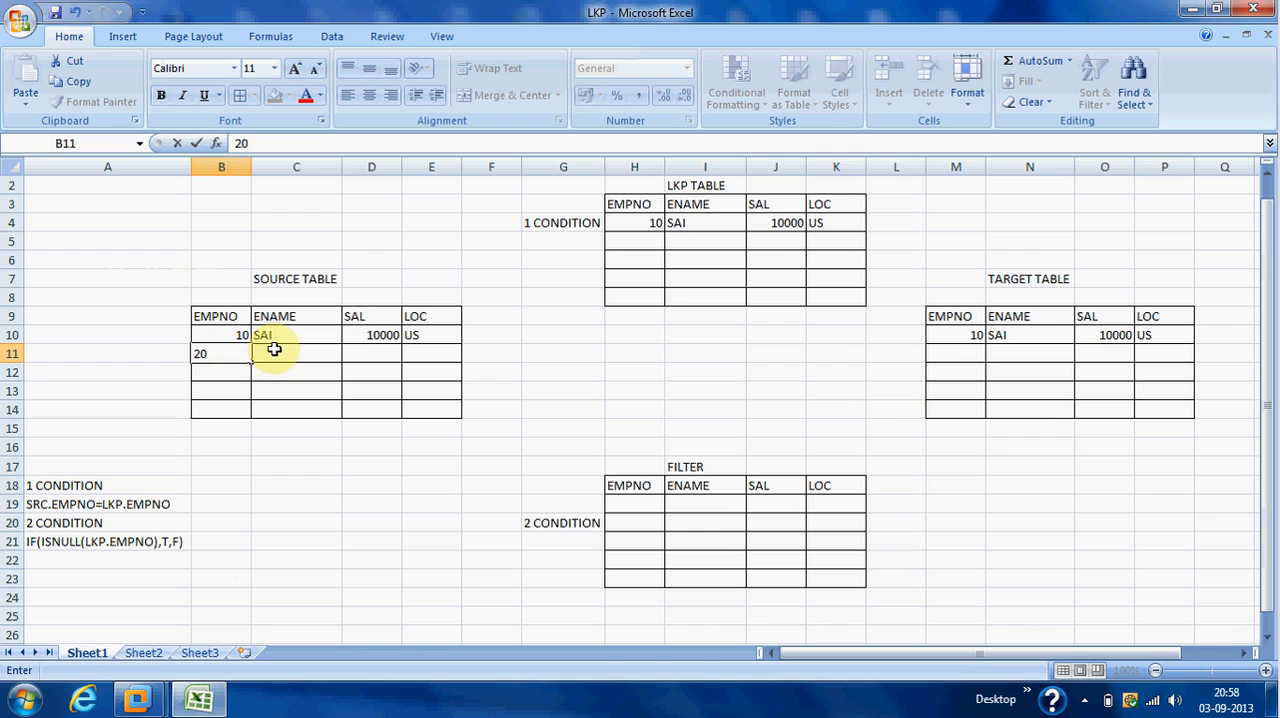
{"action": "left_click", "coordinate": [274, 349]}
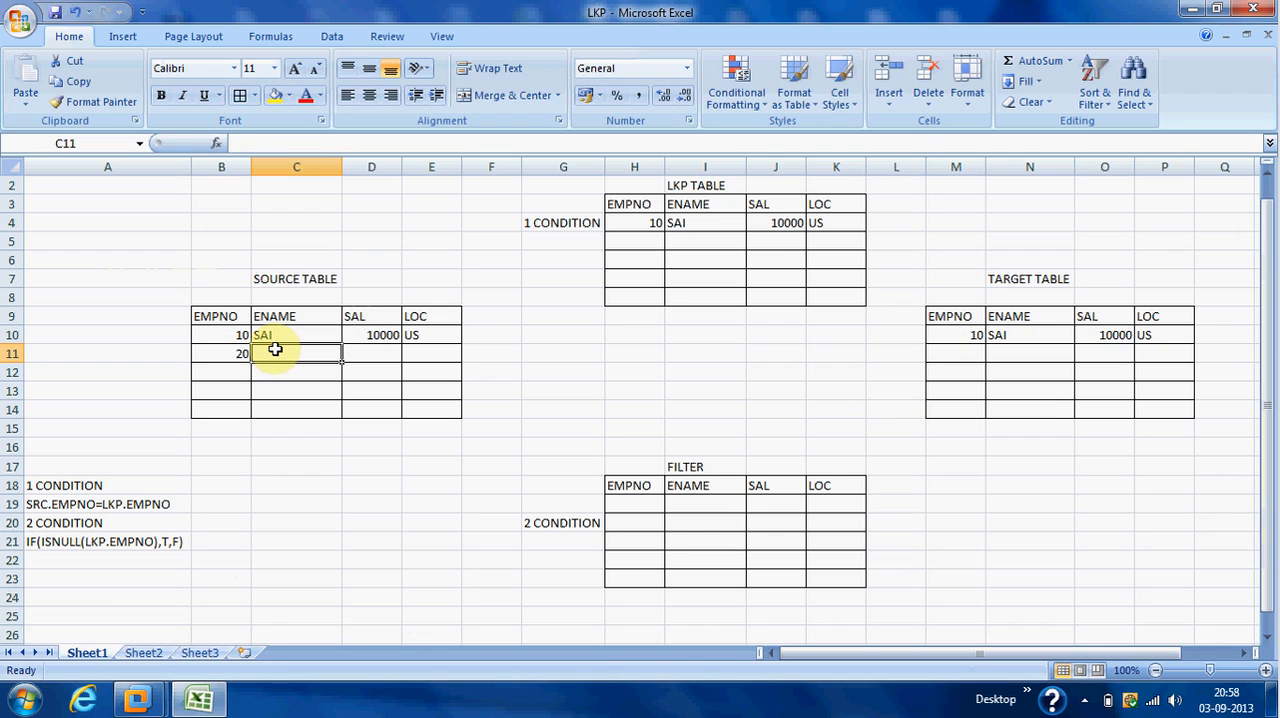
{"action": "type", "text": "ravi"}
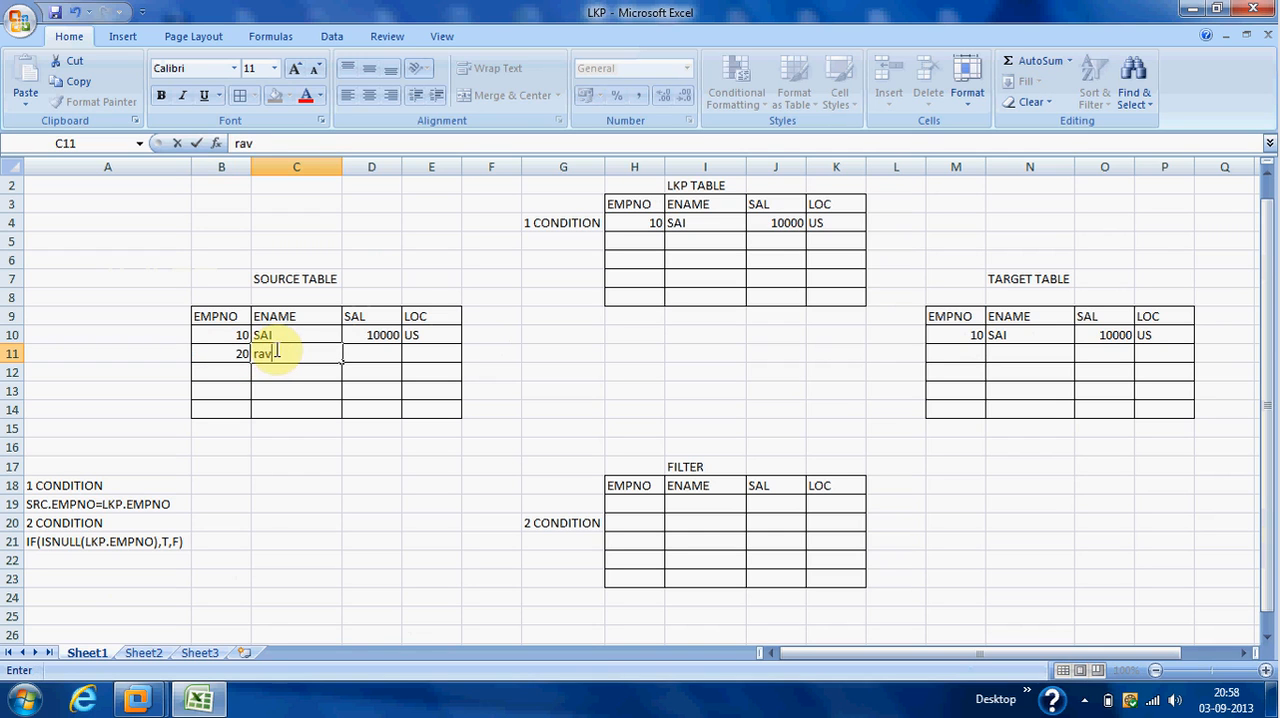
{"action": "left_click", "coordinate": [365, 350]}
{"action": "type", "text": "20000"}
{"action": "key", "text": "Tab"}
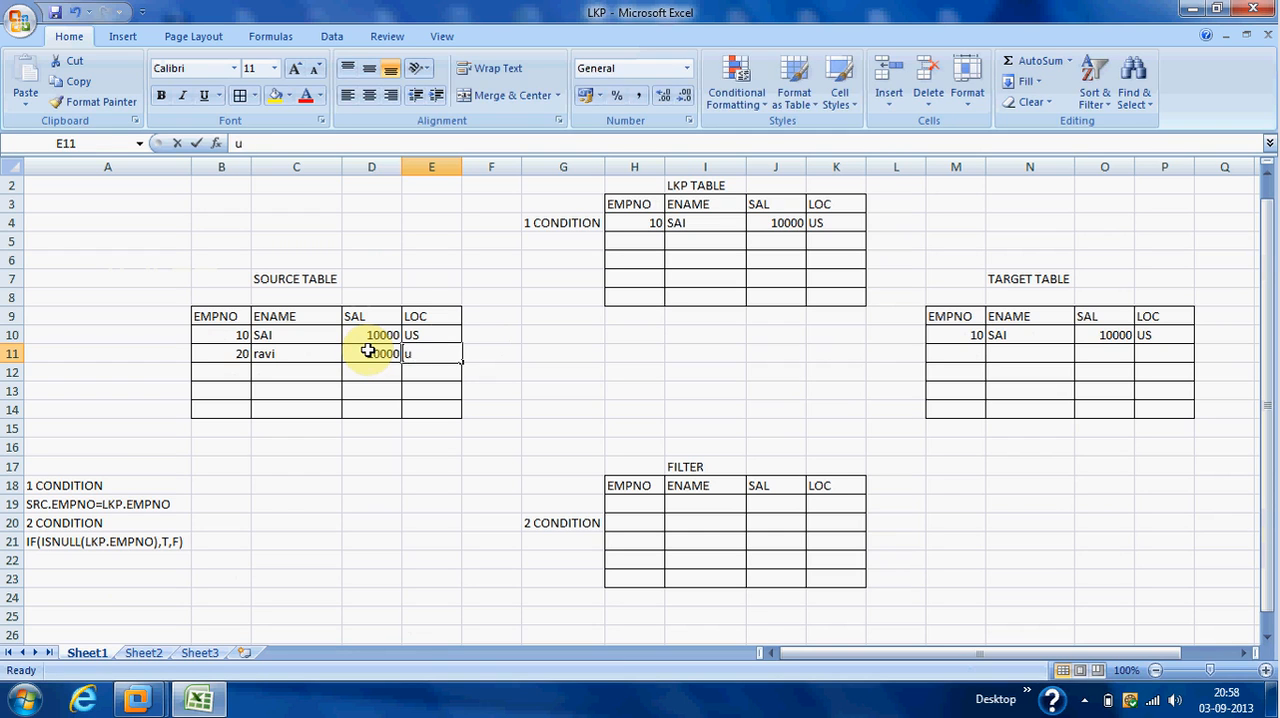
{"action": "type", "text": "uk"}
{"action": "left_click", "coordinate": [536, 349]}
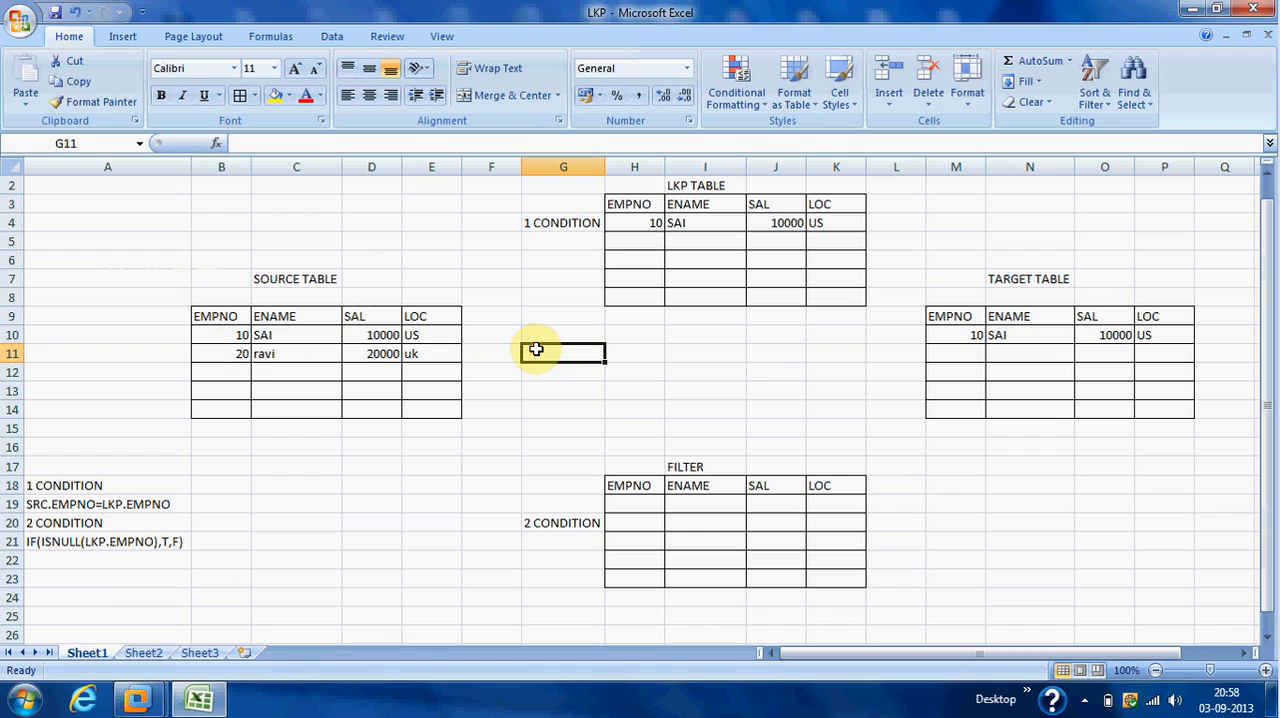
Trace the EMPNO 10 source record through condition 1 on the LKP table and condition 2 on the filter to the target table.
{"action": "left_click", "coordinate": [239, 335]}
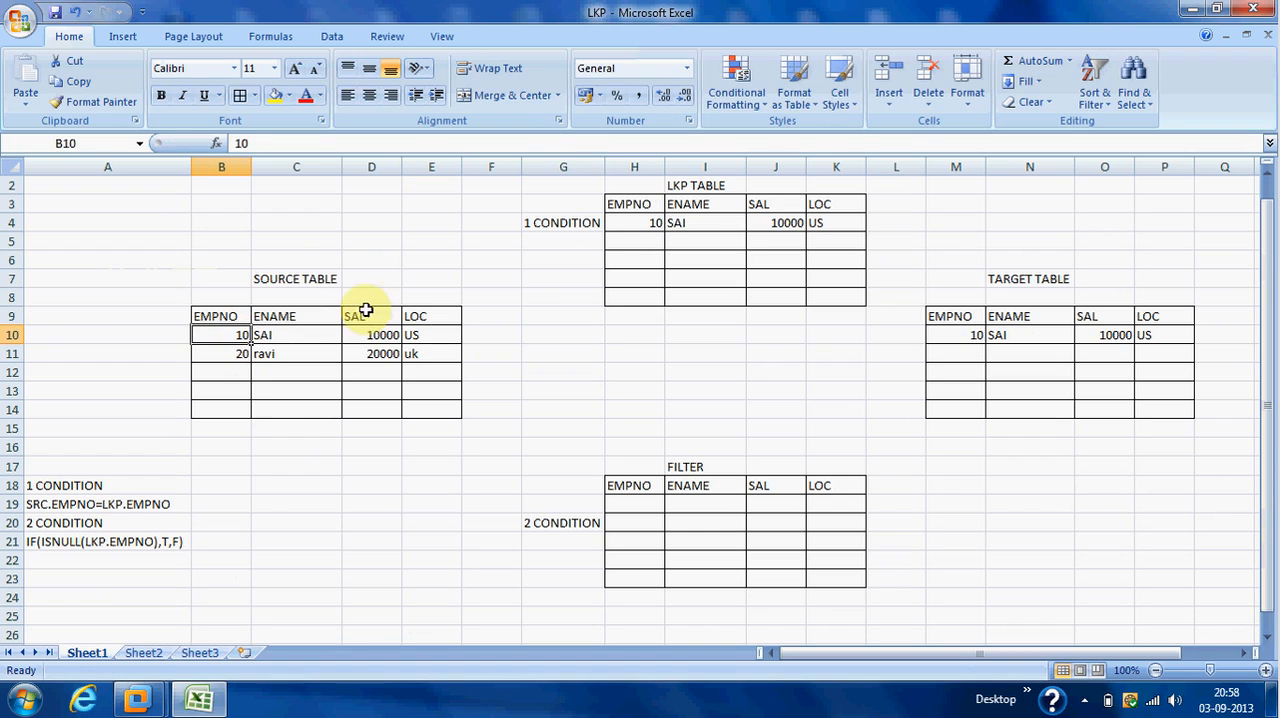
{"action": "left_click", "coordinate": [581, 226]}
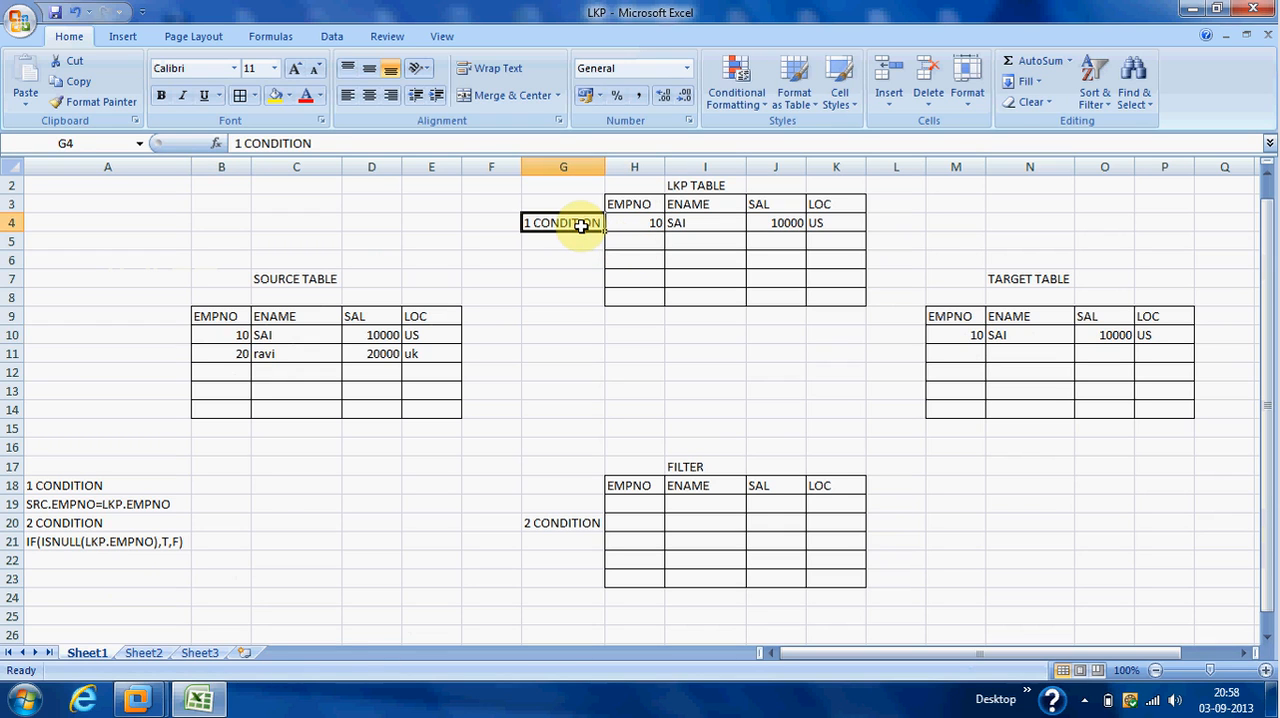
{"action": "left_click", "coordinate": [142, 503]}
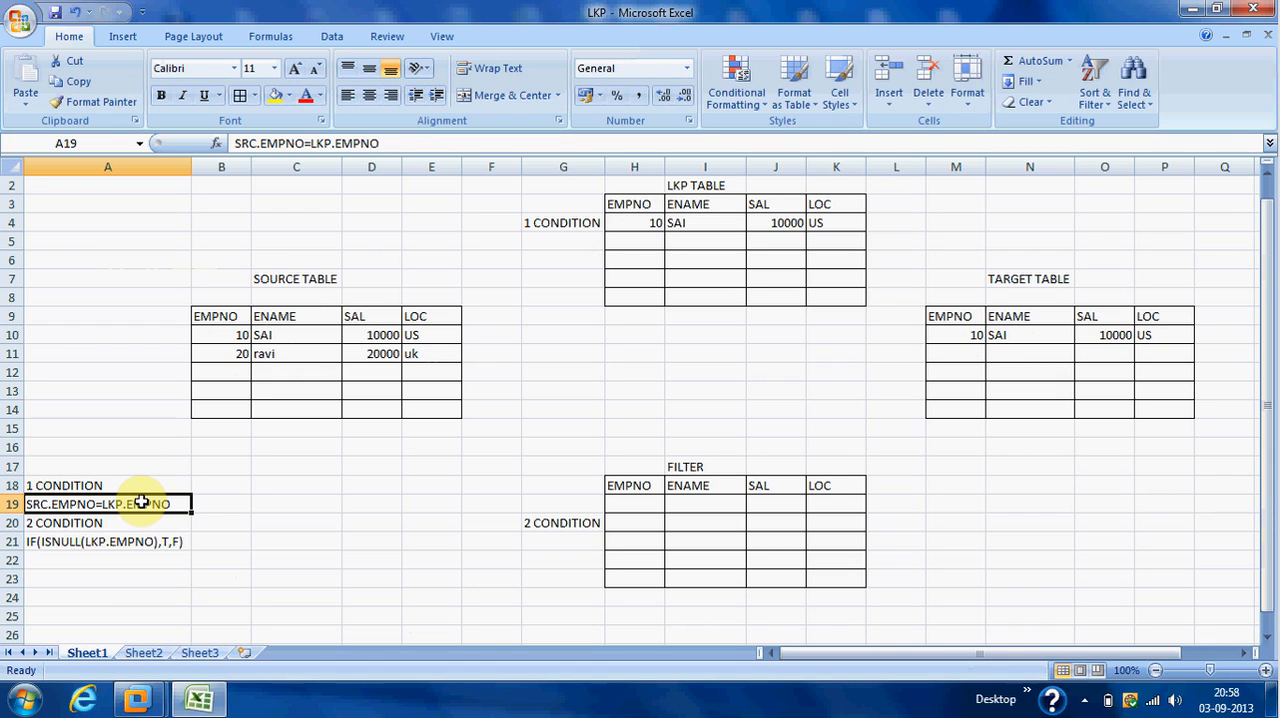
{"action": "left_click", "coordinate": [563, 525]}
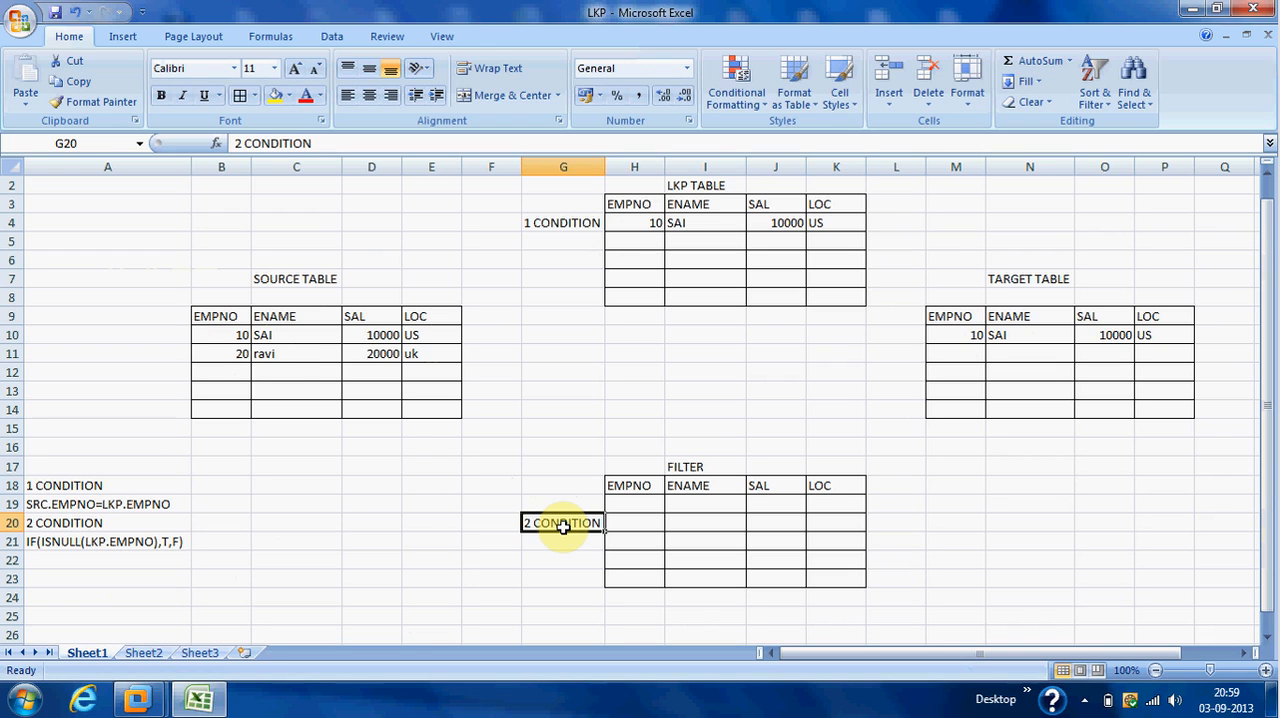
{"action": "left_click", "coordinate": [238, 334]}
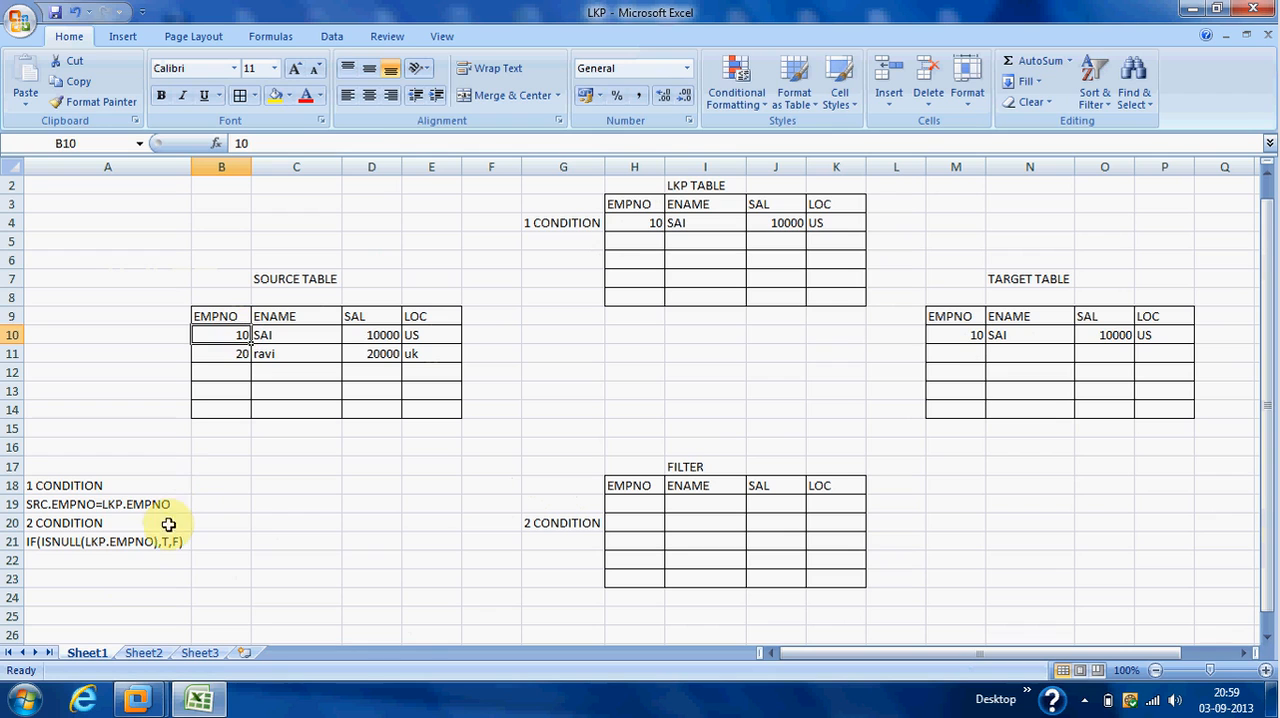
{"action": "left_click", "coordinate": [132, 541]}
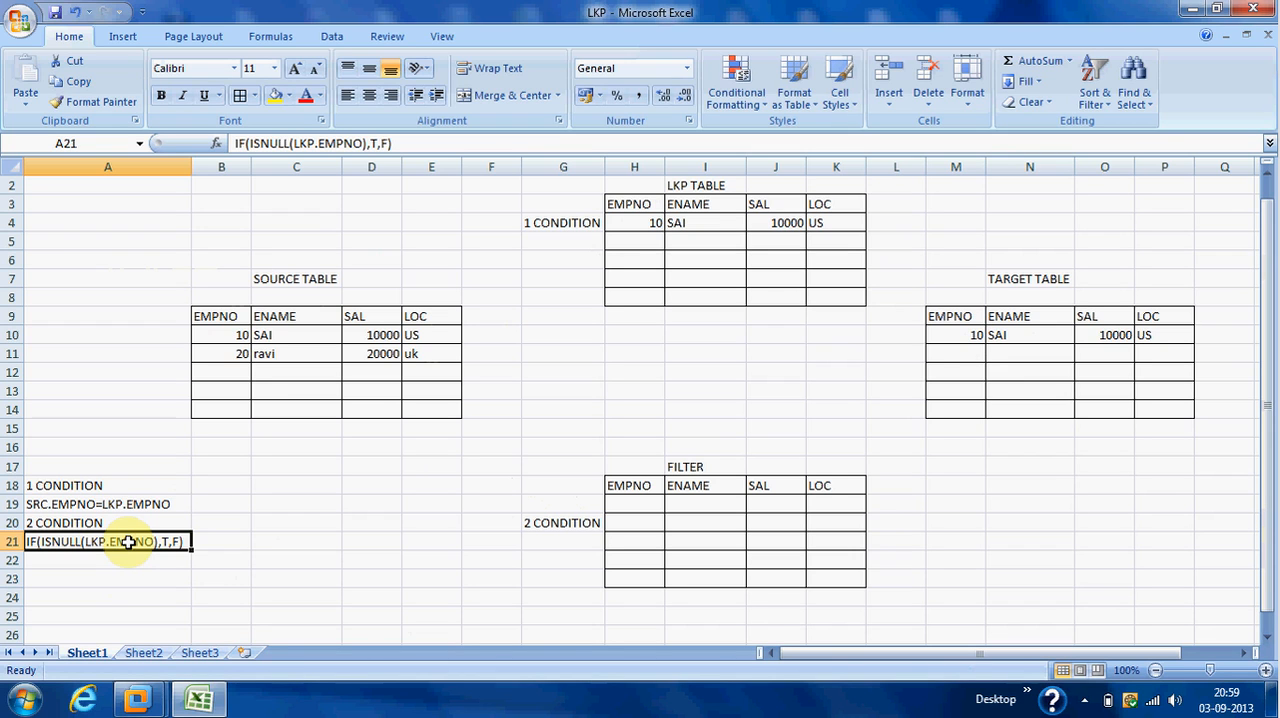
{"action": "left_click", "coordinate": [969, 334]}
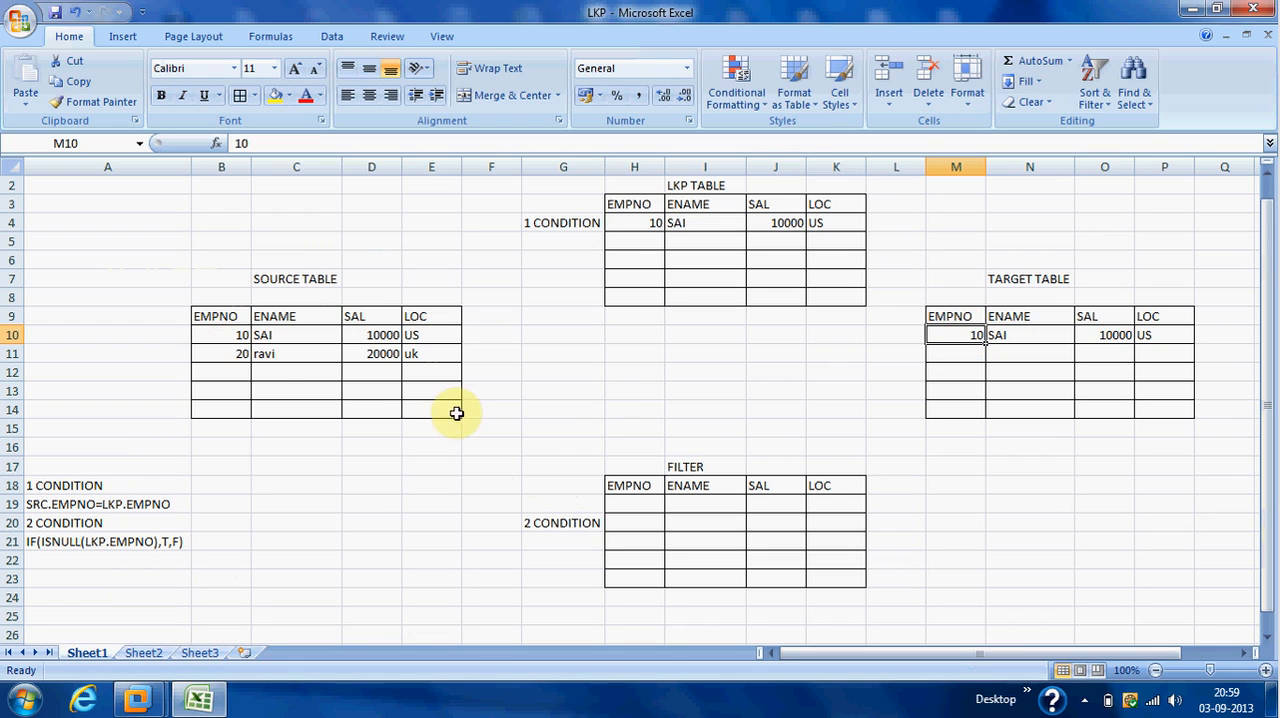
Check the EMPNO 20 source record against the LKP table using SRC.EMPNO=LKP.EMPNO and IF(ISNULL(LKP.EMPNO),T,F).
{"action": "left_click", "coordinate": [236, 358]}
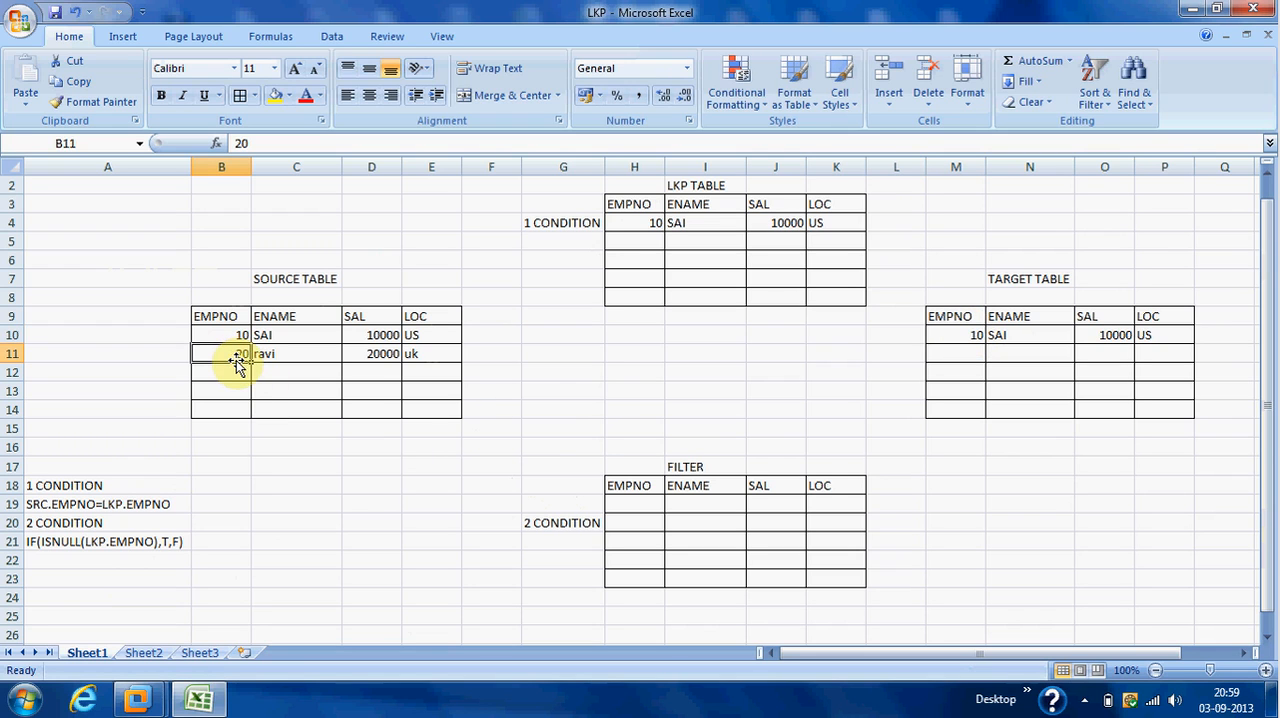
{"action": "left_click", "coordinate": [626, 243]}
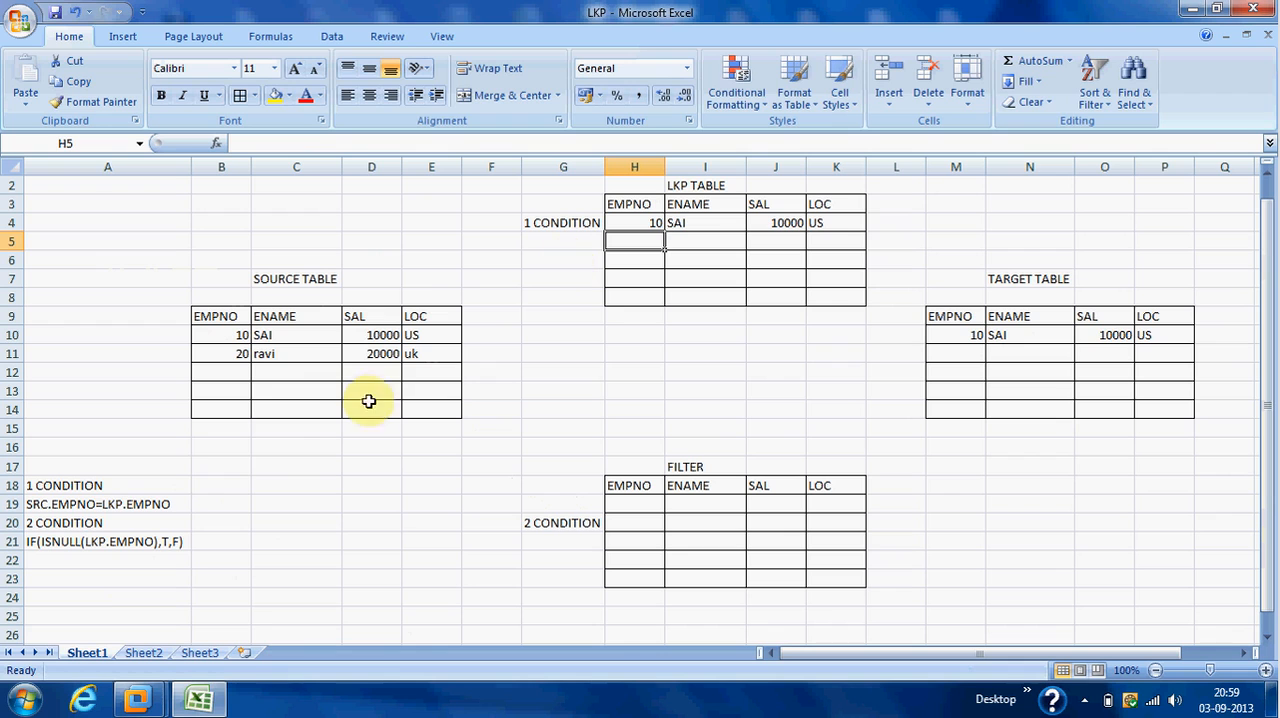
{"action": "left_click", "coordinate": [167, 505]}
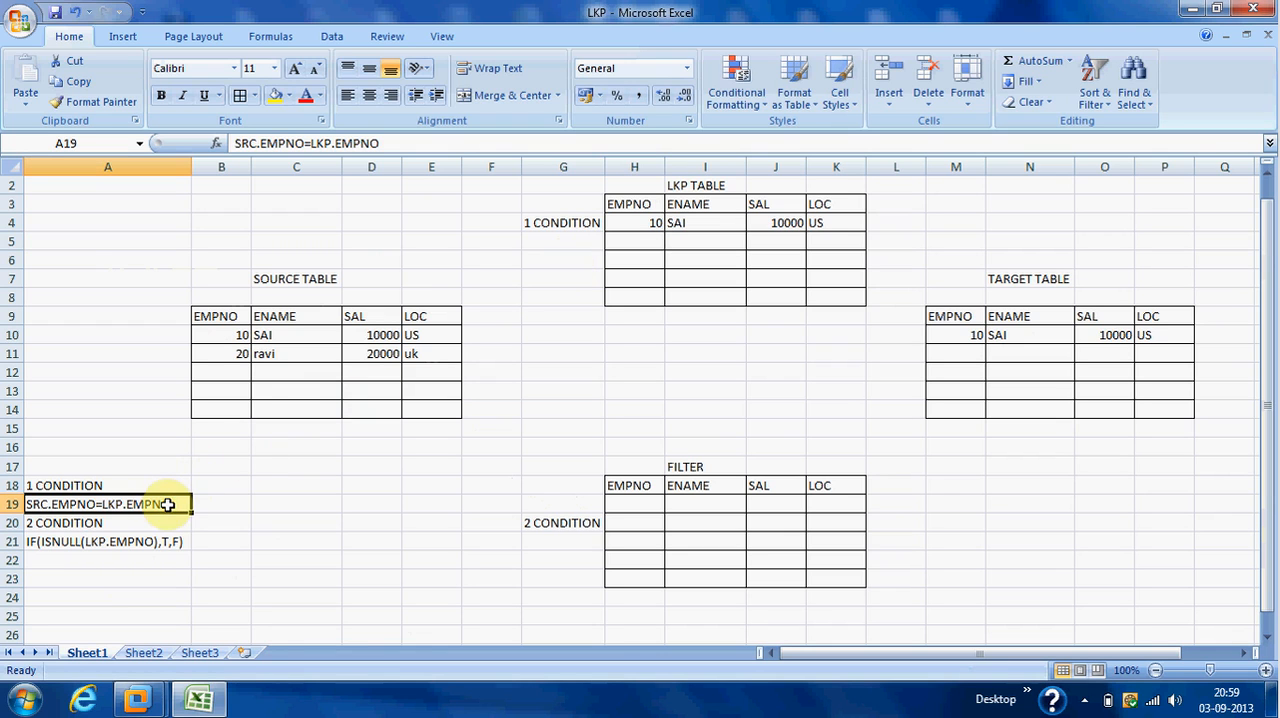
{"action": "left_click", "coordinate": [153, 541]}
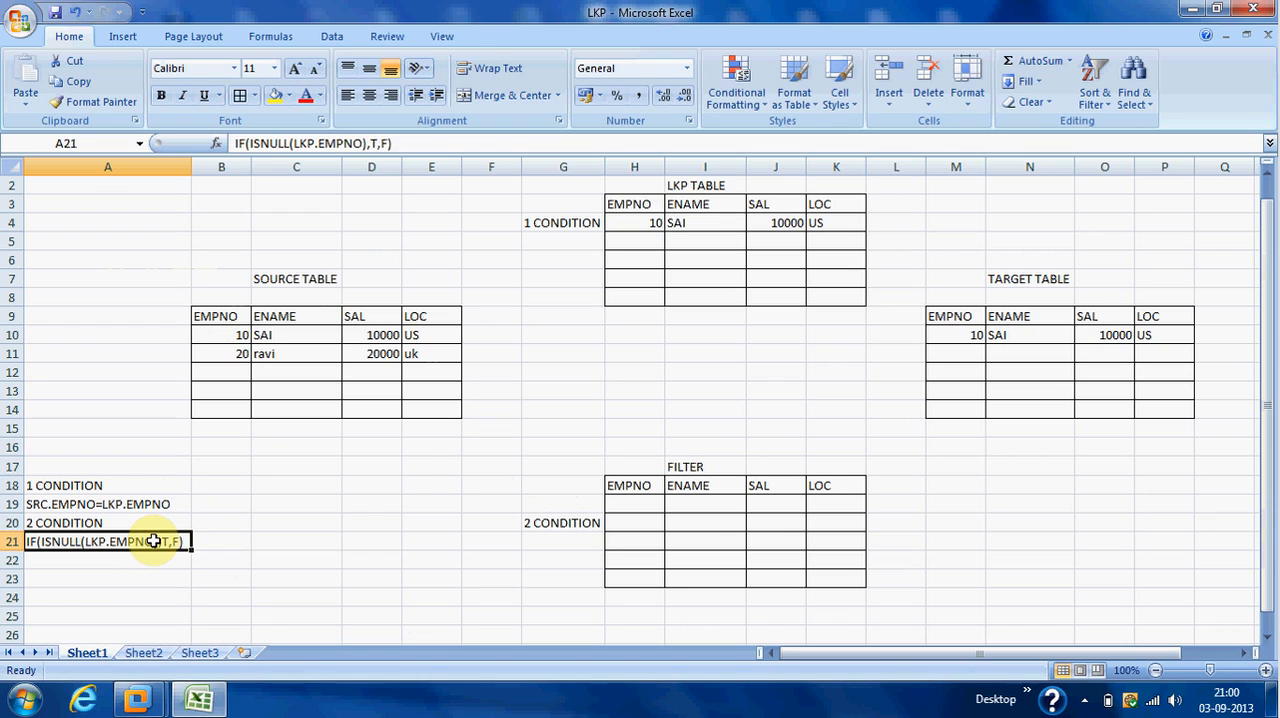
Copy the EMPNO 20 record from the source table into the second rows of the target and LKP tables.
{"action": "left_click", "coordinate": [246, 355]}
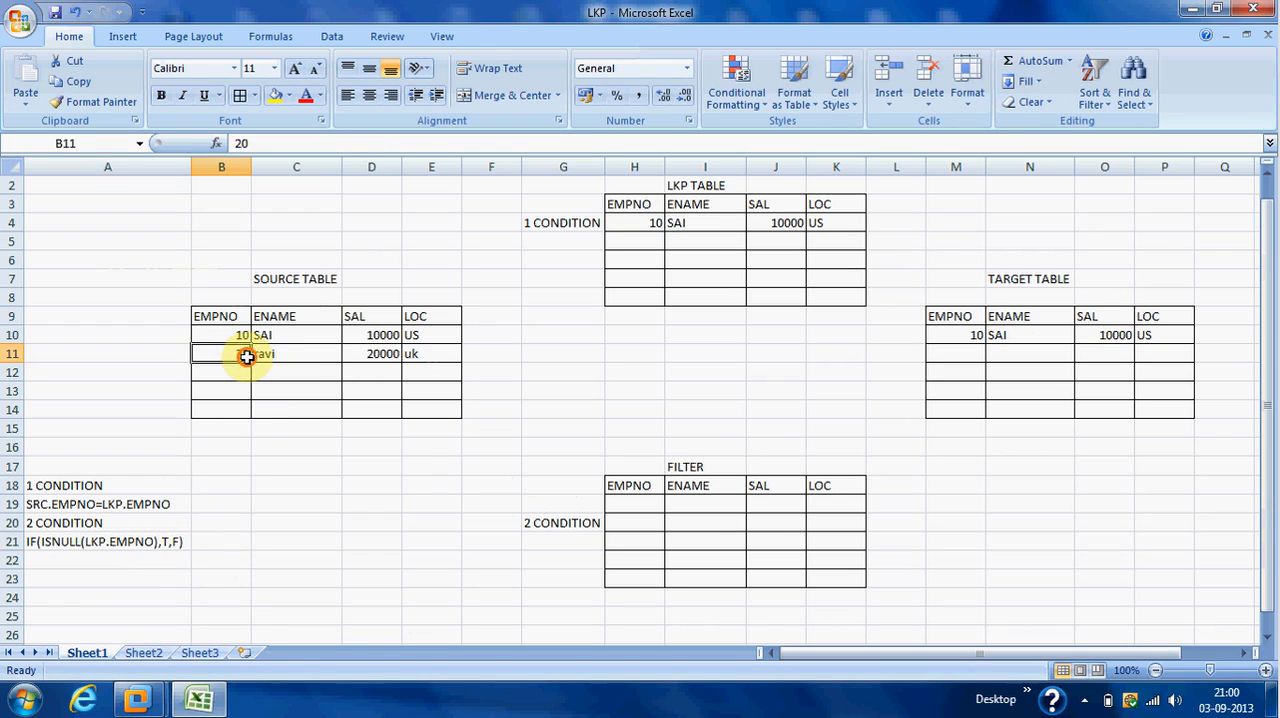
{"action": "left_click_drag", "start_coordinate": [246, 355], "coordinate": [418, 354]}
{"action": "key", "text": "ctrl+c"}
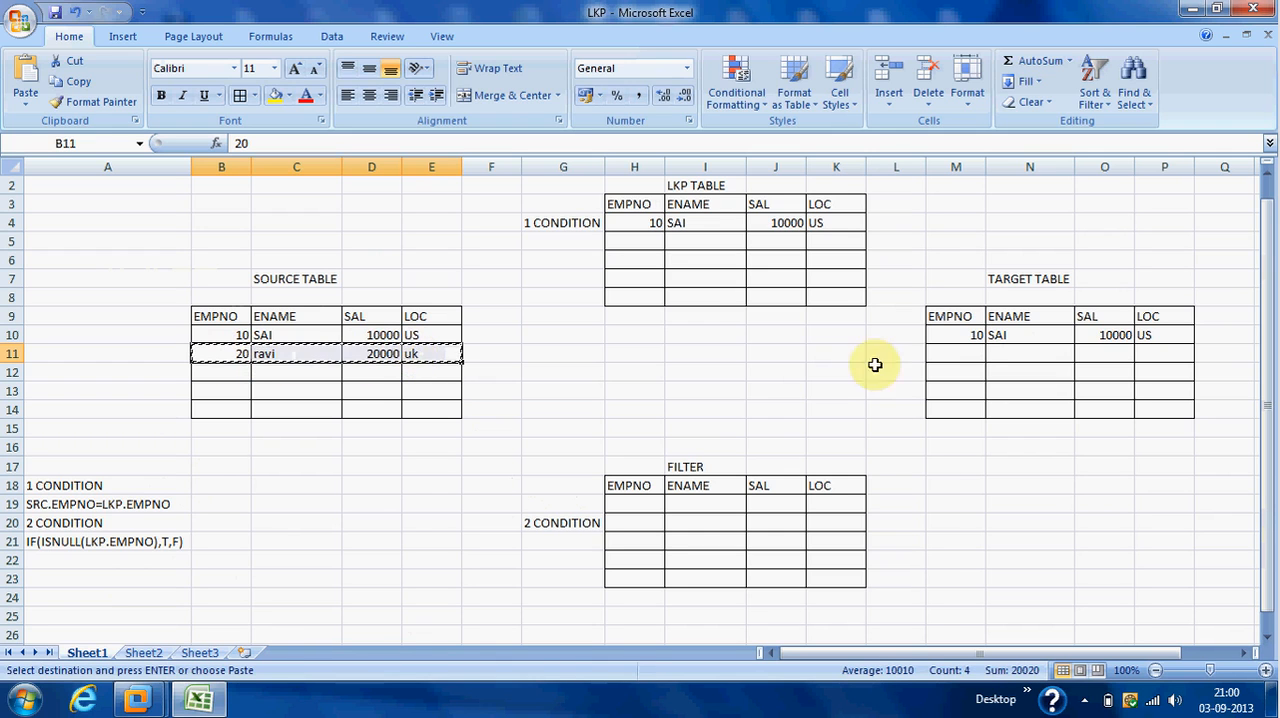
{"action": "left_click", "coordinate": [972, 355]}
{"action": "key", "text": "ctrl+v"}
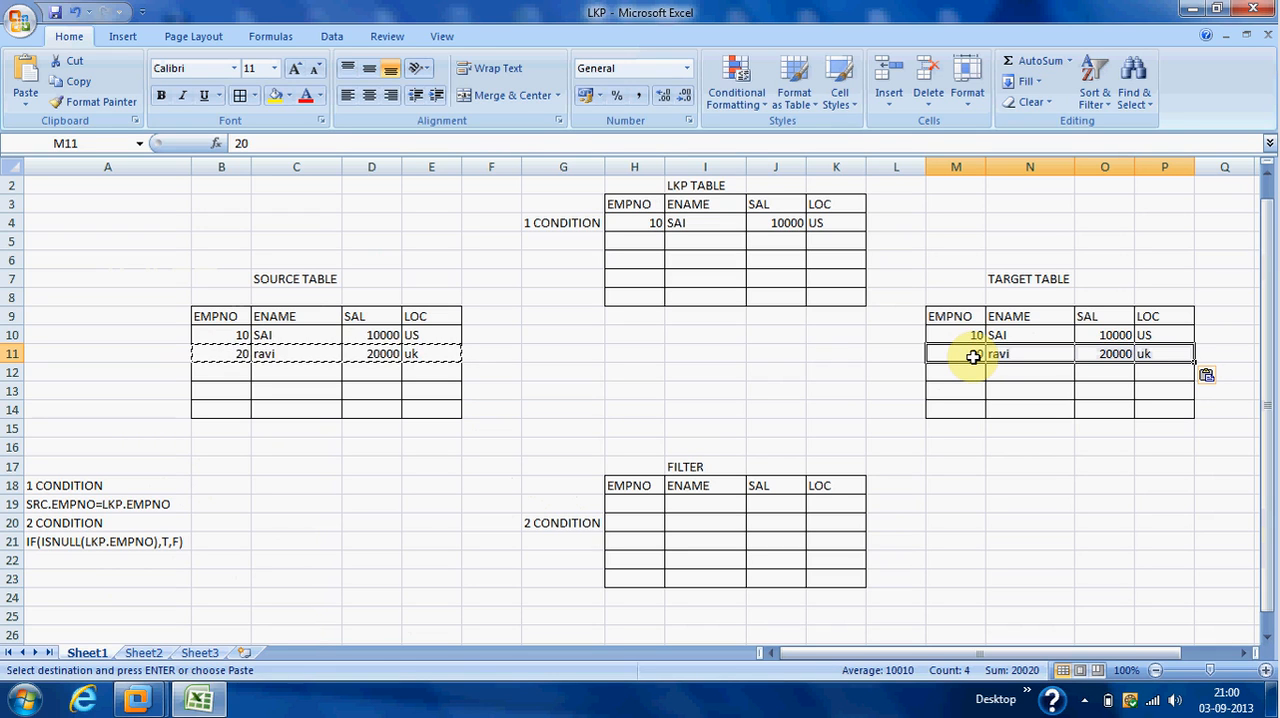
{"action": "left_click", "coordinate": [657, 243]}
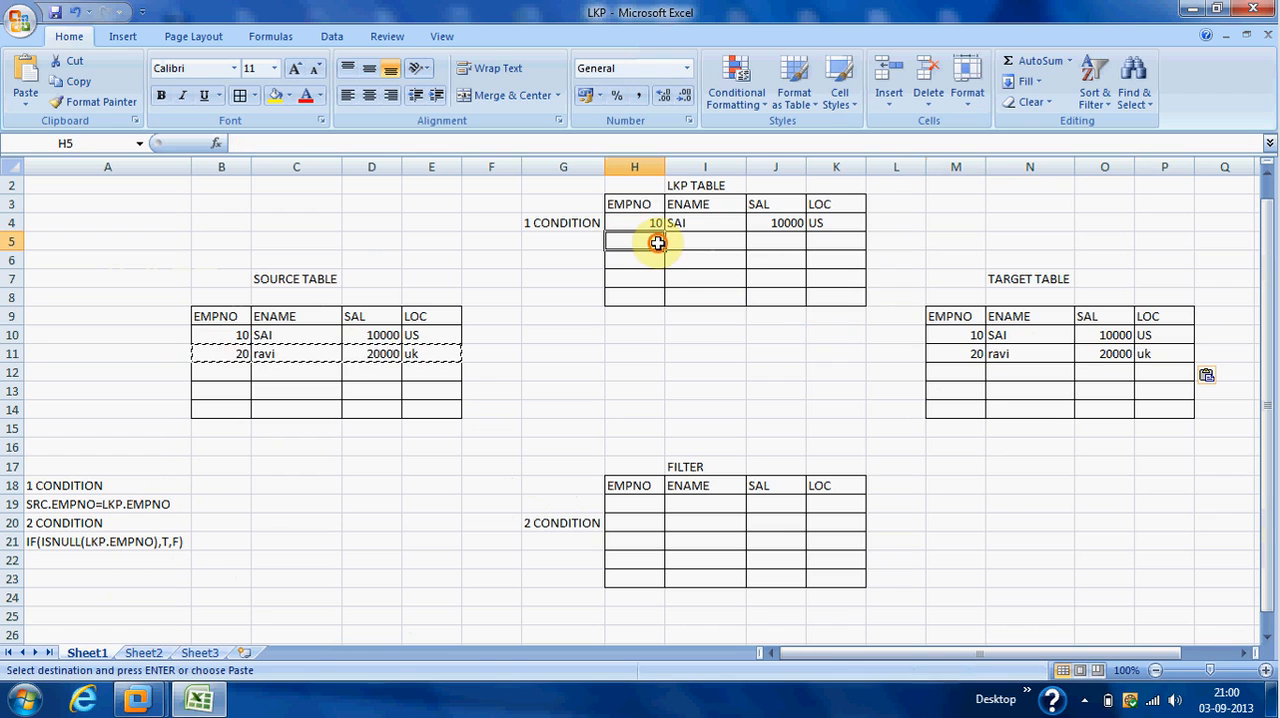
{"action": "key", "text": "ctrl+v"}
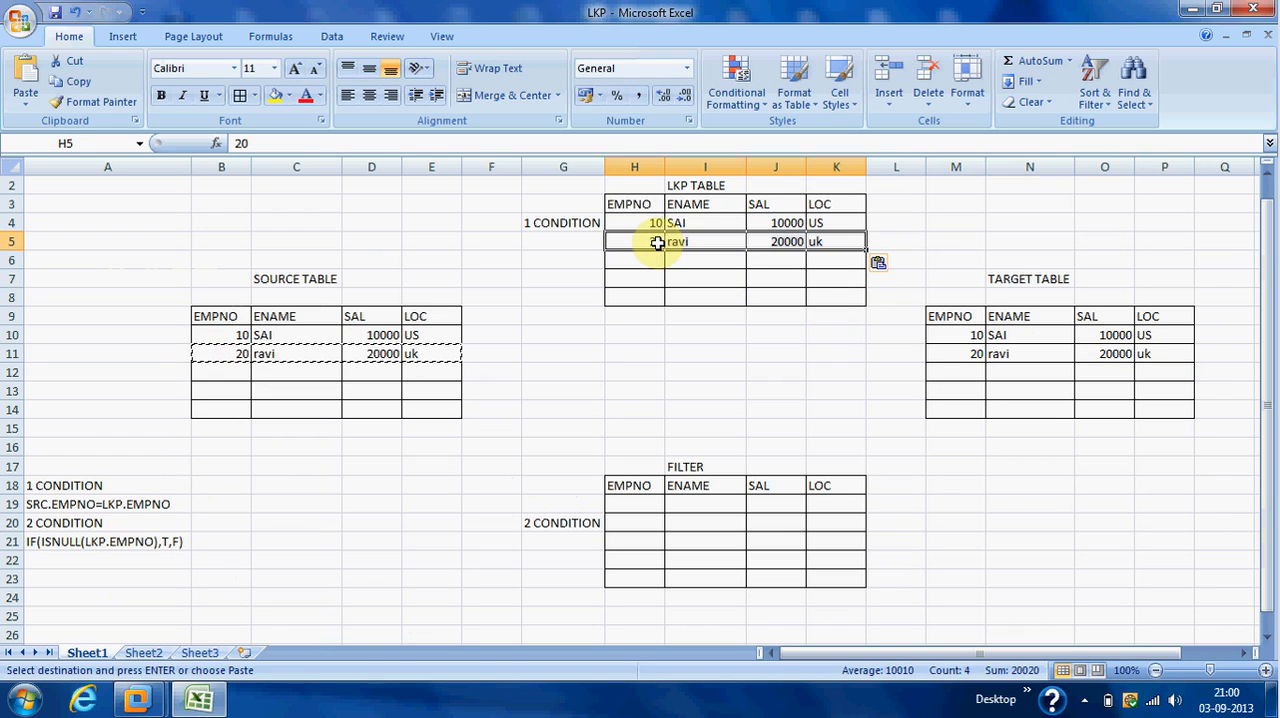
{"action": "key", "text": "Escape"}
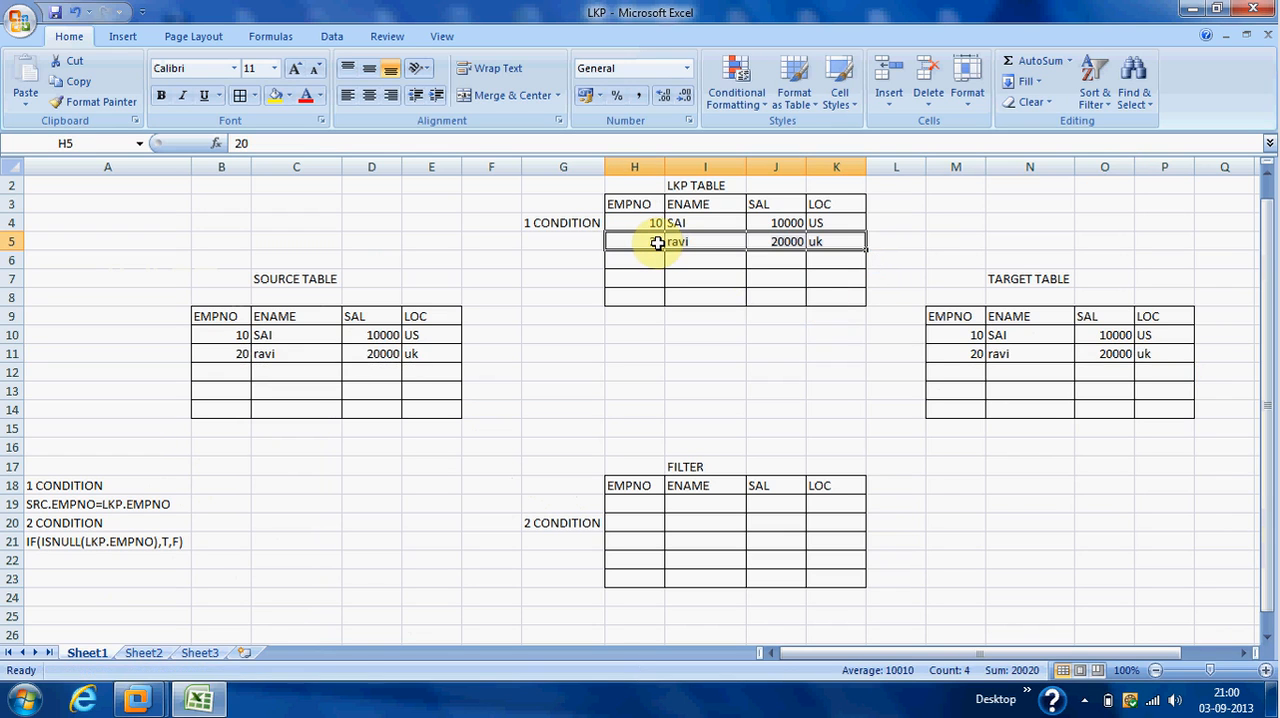
{"action": "left_click", "coordinate": [250, 376]}
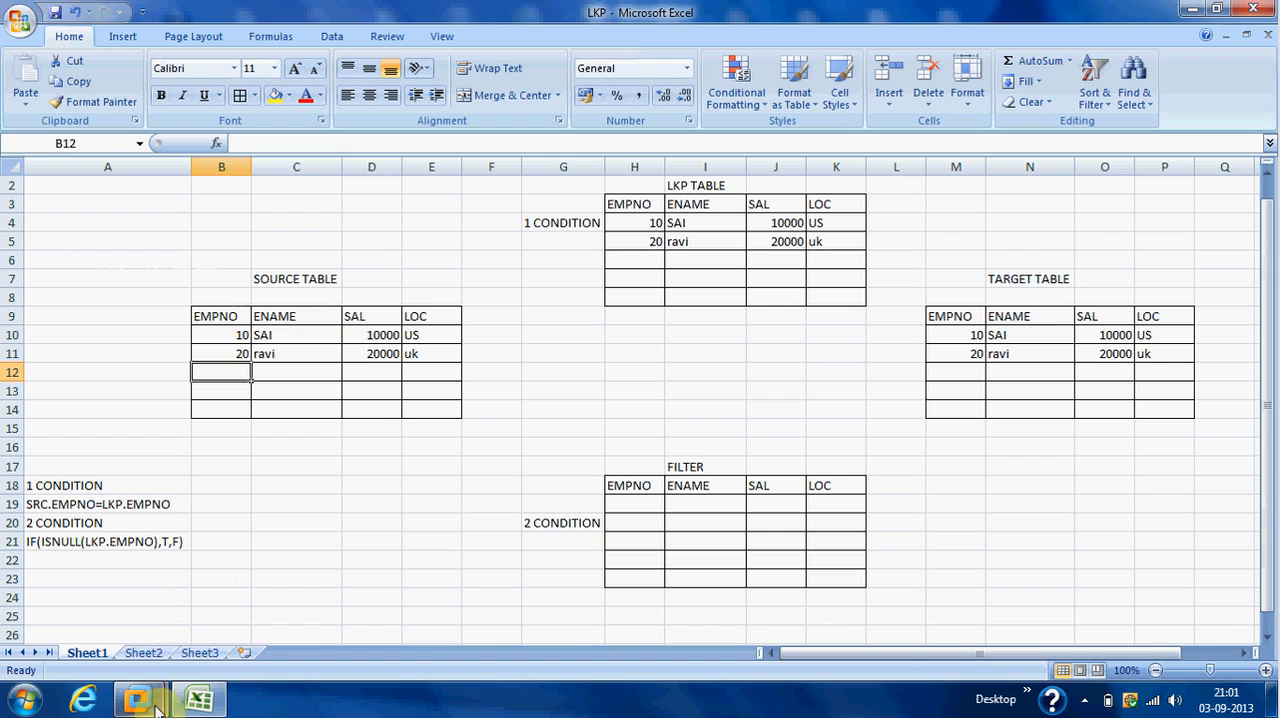
Switch to Informatica PowerCenter Designer and save the m_SRC_TGT_LOOKUP mapping.
{"action": "mouse_move", "coordinate": [137, 698]}
{"action": "left_click", "coordinate": [280, 632]}
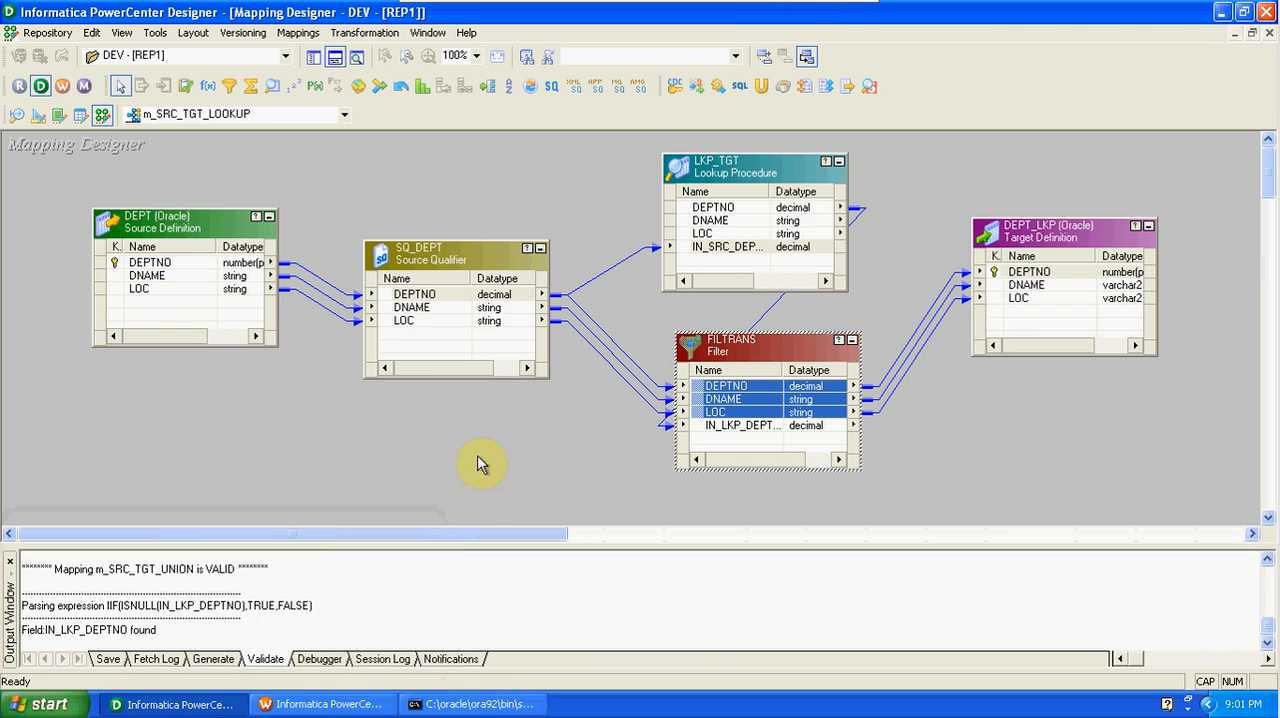
{"action": "key", "text": "ctrl+s"}
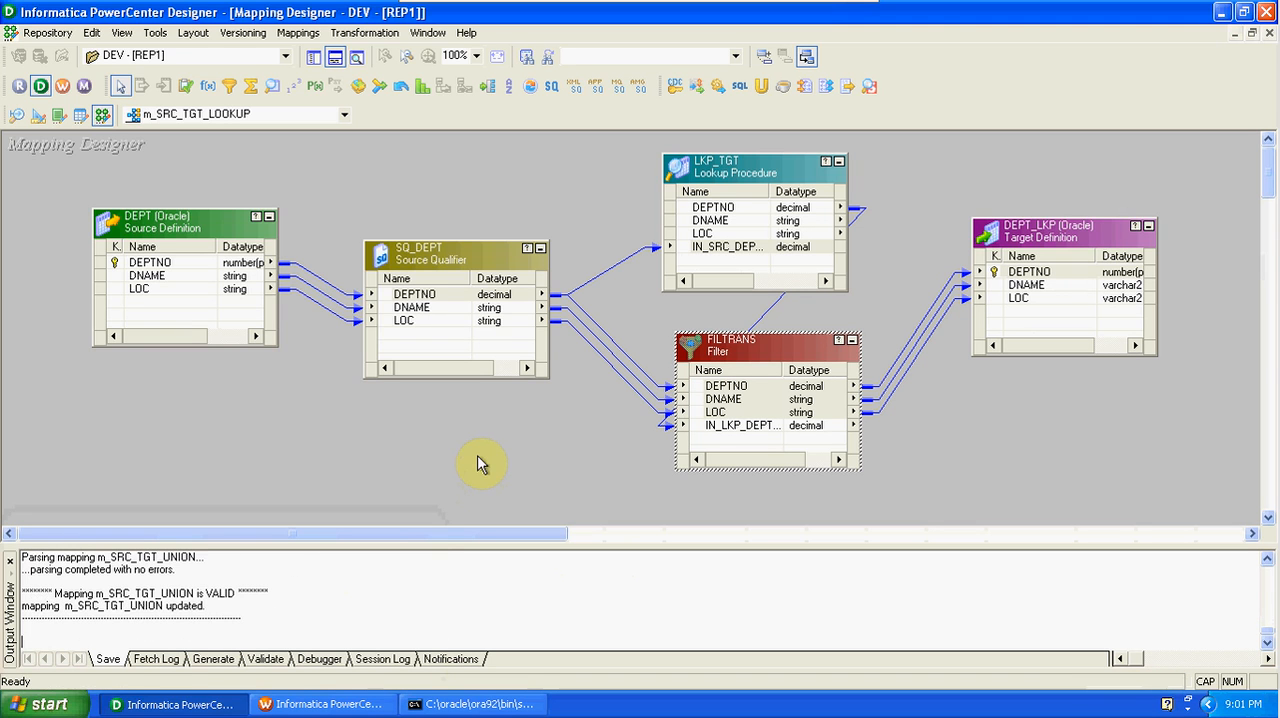
Switch to Workflow Manager and create a workflow named w_SRC_TGT_LOOKUP.
{"action": "left_click", "coordinate": [64, 86]}
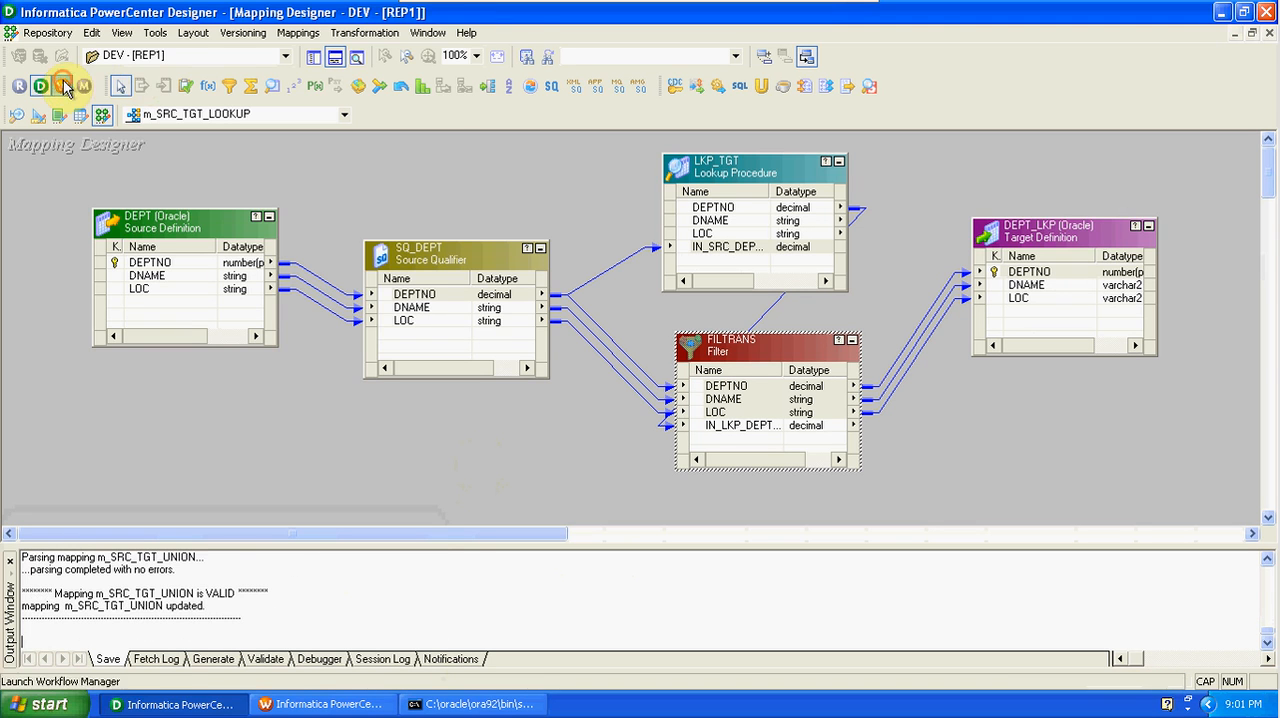
{"action": "left_click", "coordinate": [301, 33]}
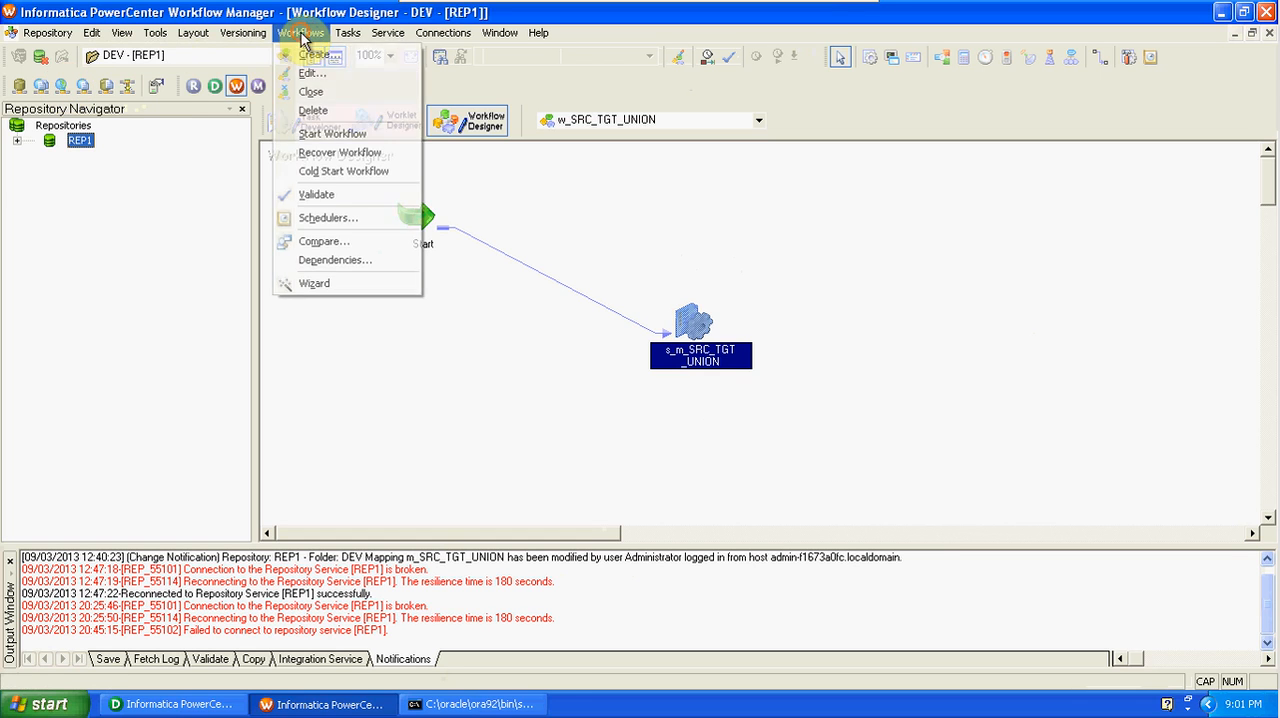
{"action": "left_click", "coordinate": [330, 64]}
{"action": "left_click", "coordinate": [330, 60]}
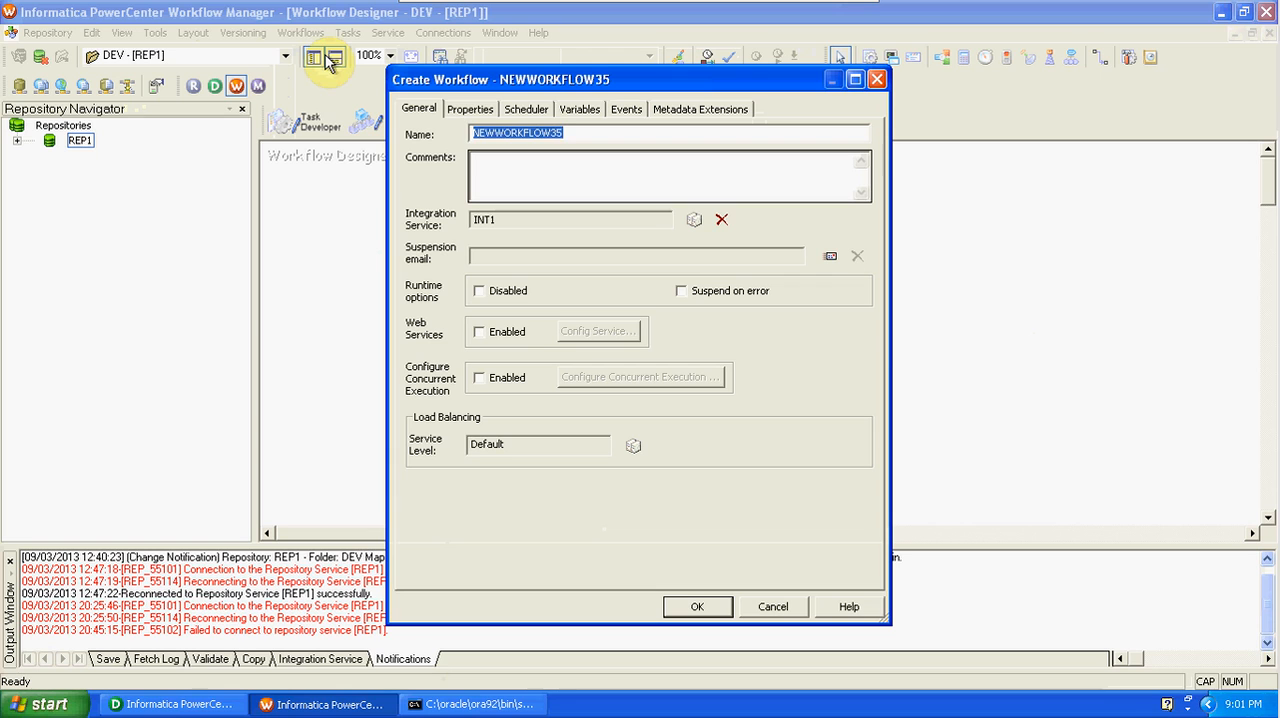
{"action": "type", "text": "w_"}
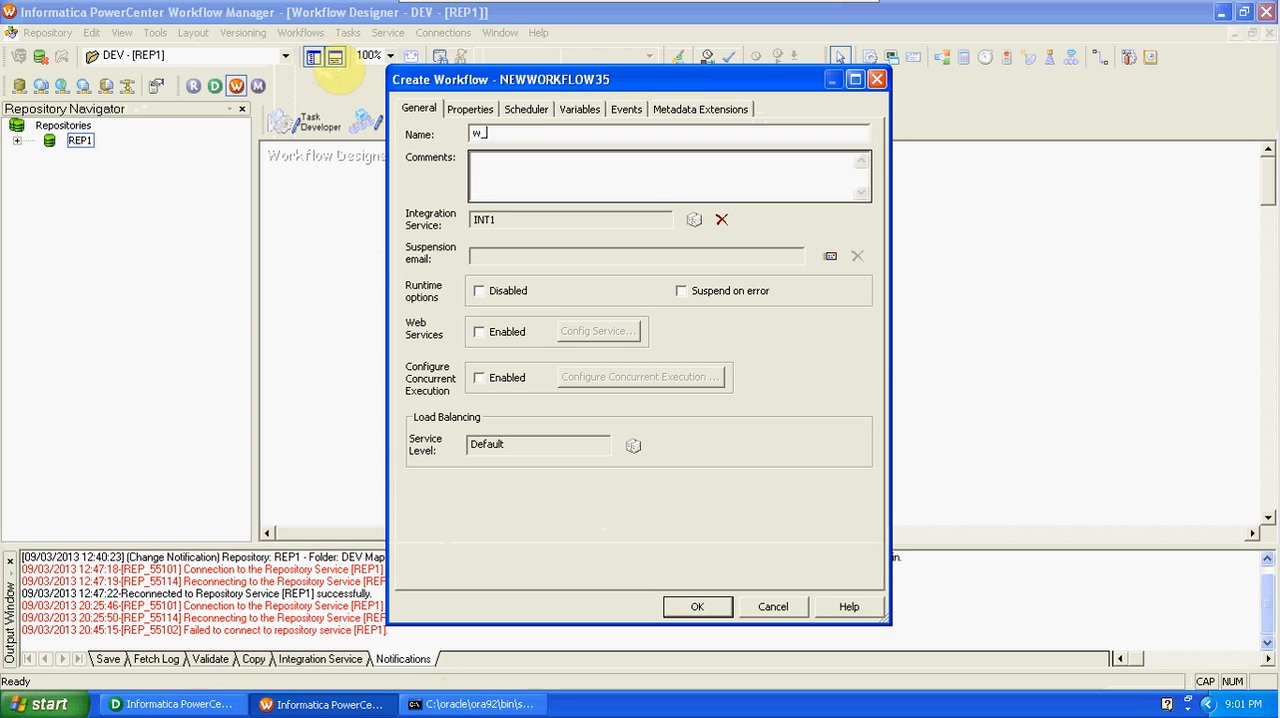
{"action": "type", "text": "SRC_TGT_LOOKUP"}
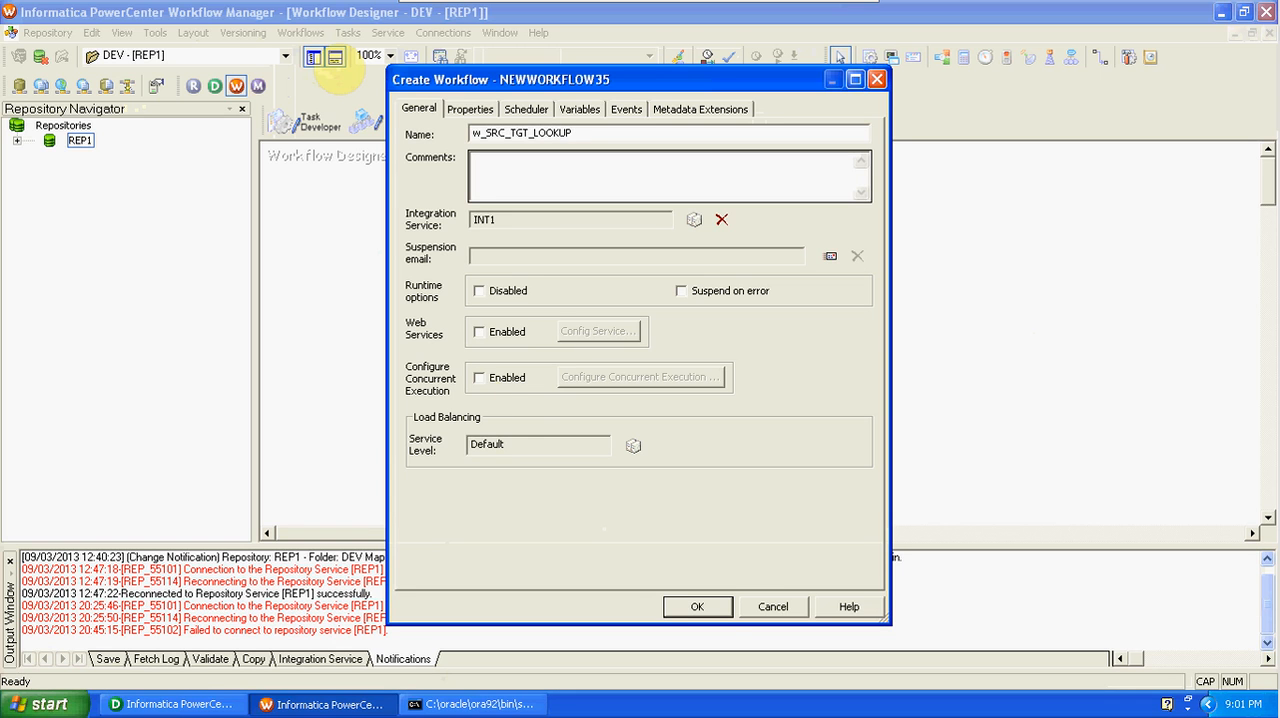
{"action": "left_click", "coordinate": [718, 606]}
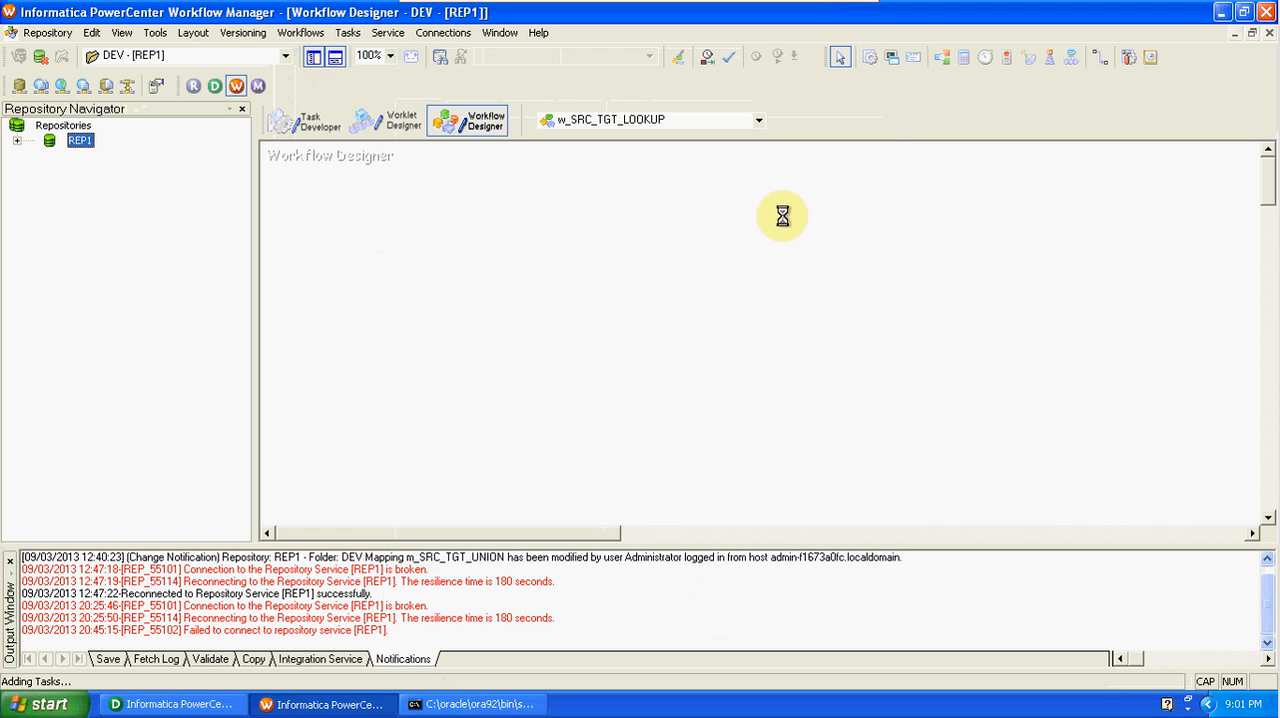
Add a session for mapping m_SRC_TGT_LOOKUP to the workflow and link the Start task to it.
{"action": "left_click", "coordinate": [870, 58]}
{"action": "left_click", "coordinate": [666, 333]}
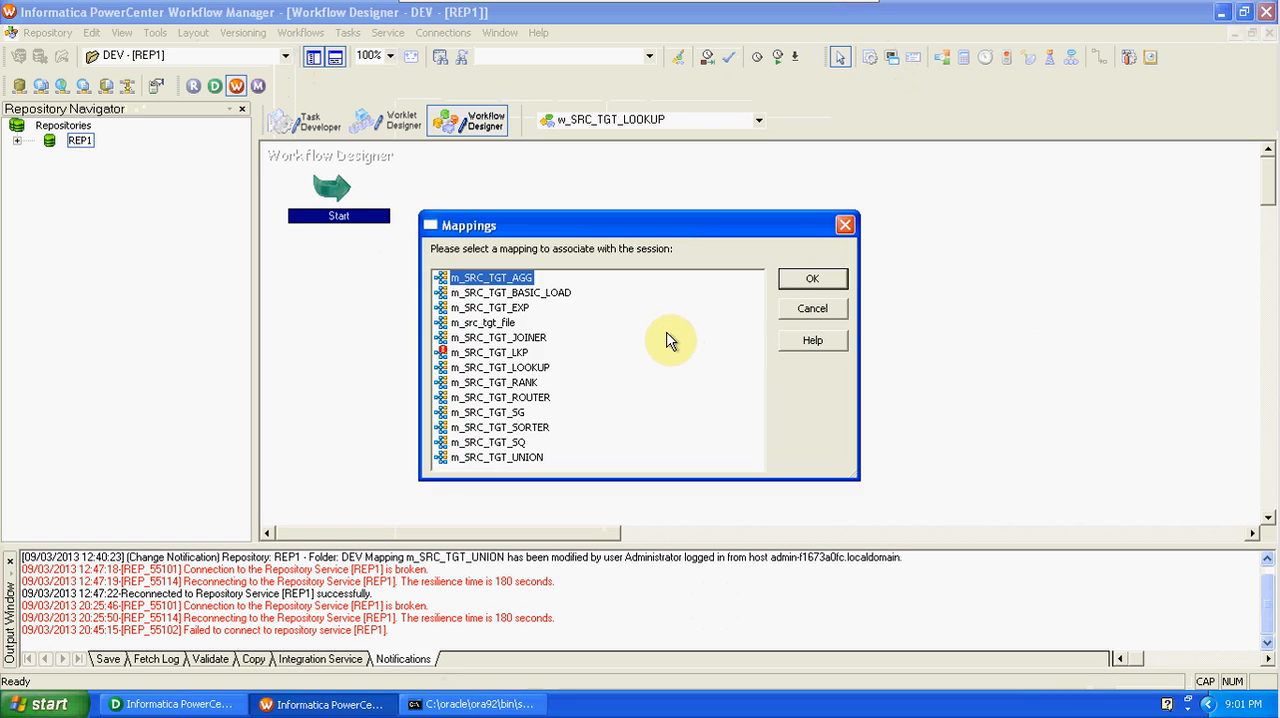
{"action": "left_click", "coordinate": [545, 367]}
{"action": "left_click", "coordinate": [812, 281]}
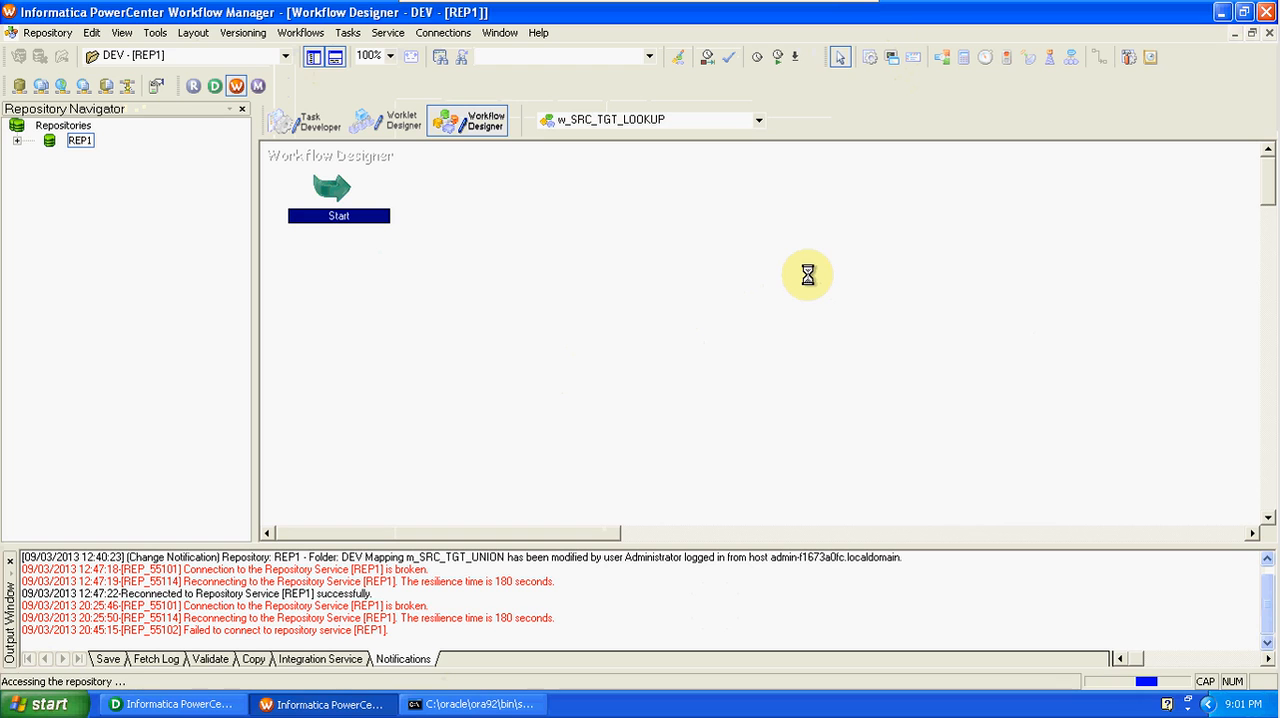
{"action": "left_click", "coordinate": [1100, 57]}
{"action": "left_click_drag", "start_coordinate": [337, 190], "coordinate": [697, 348]}
In the session's mapping settings, review the SQ_DEPT source and set the DEPT_LKP target load type to Normal.
{"action": "double_click", "coordinate": [697, 350]}
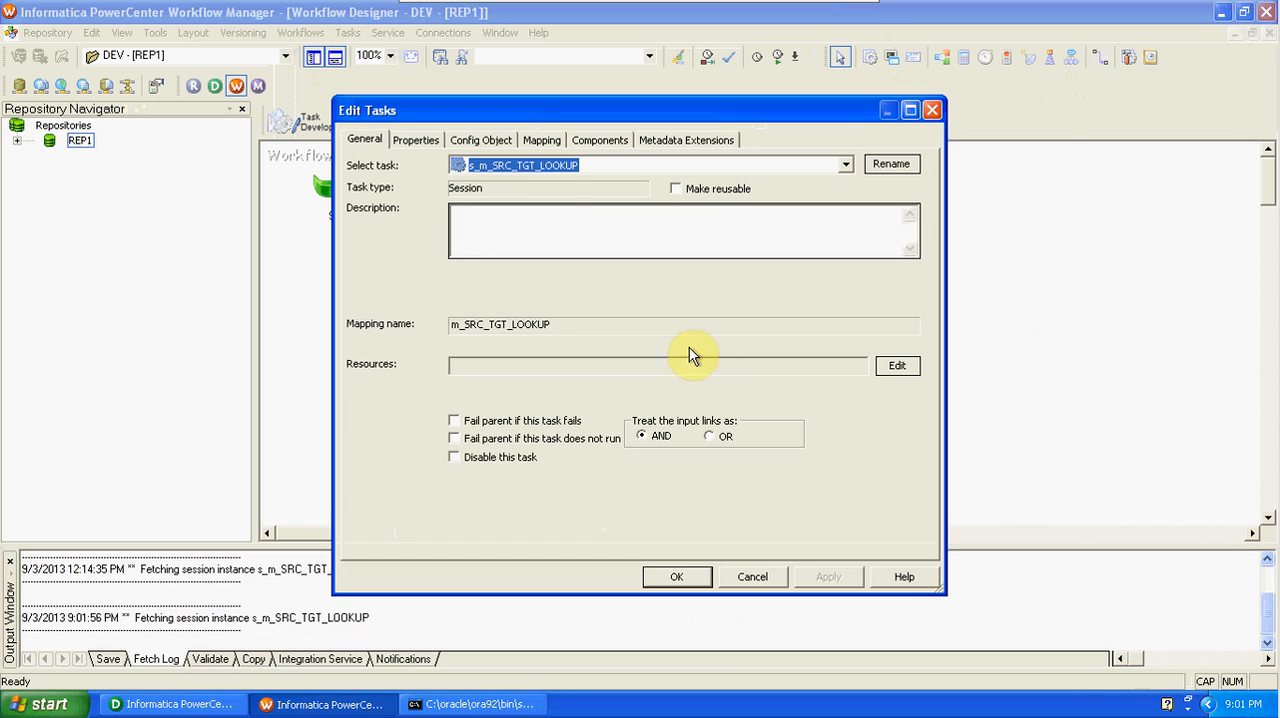
{"action": "left_click", "coordinate": [542, 142]}
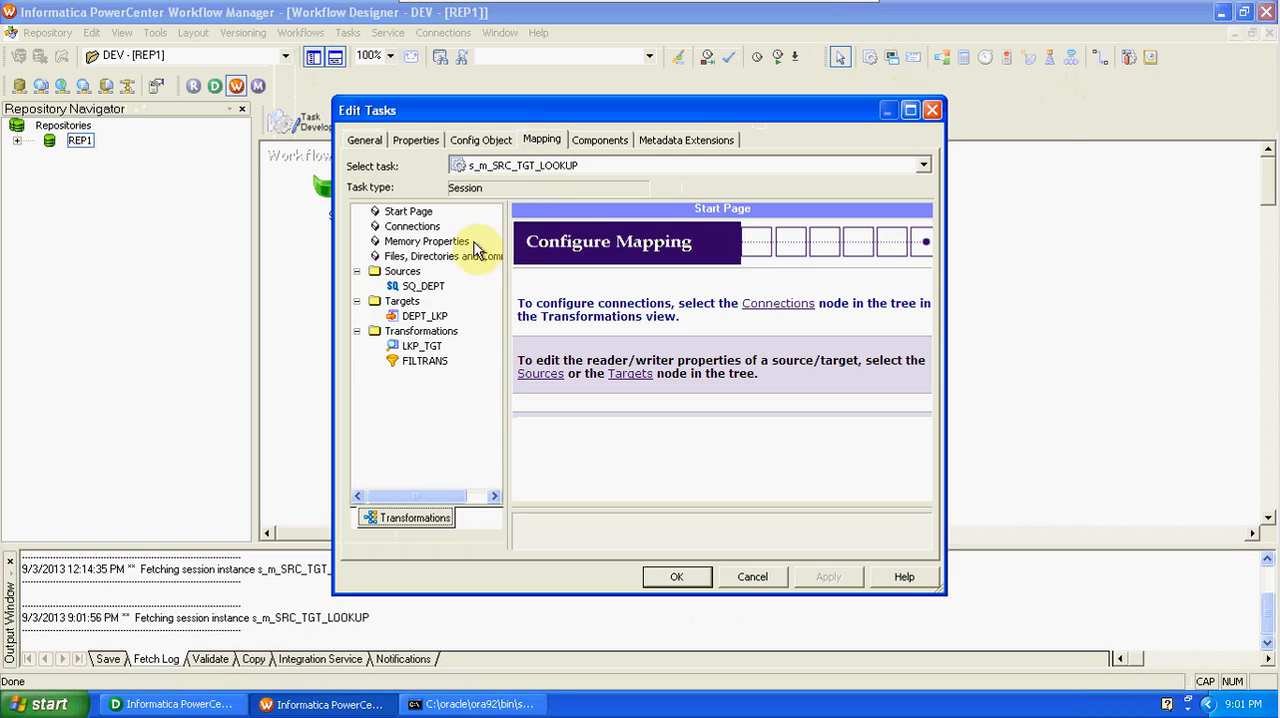
{"action": "left_click", "coordinate": [430, 287]}
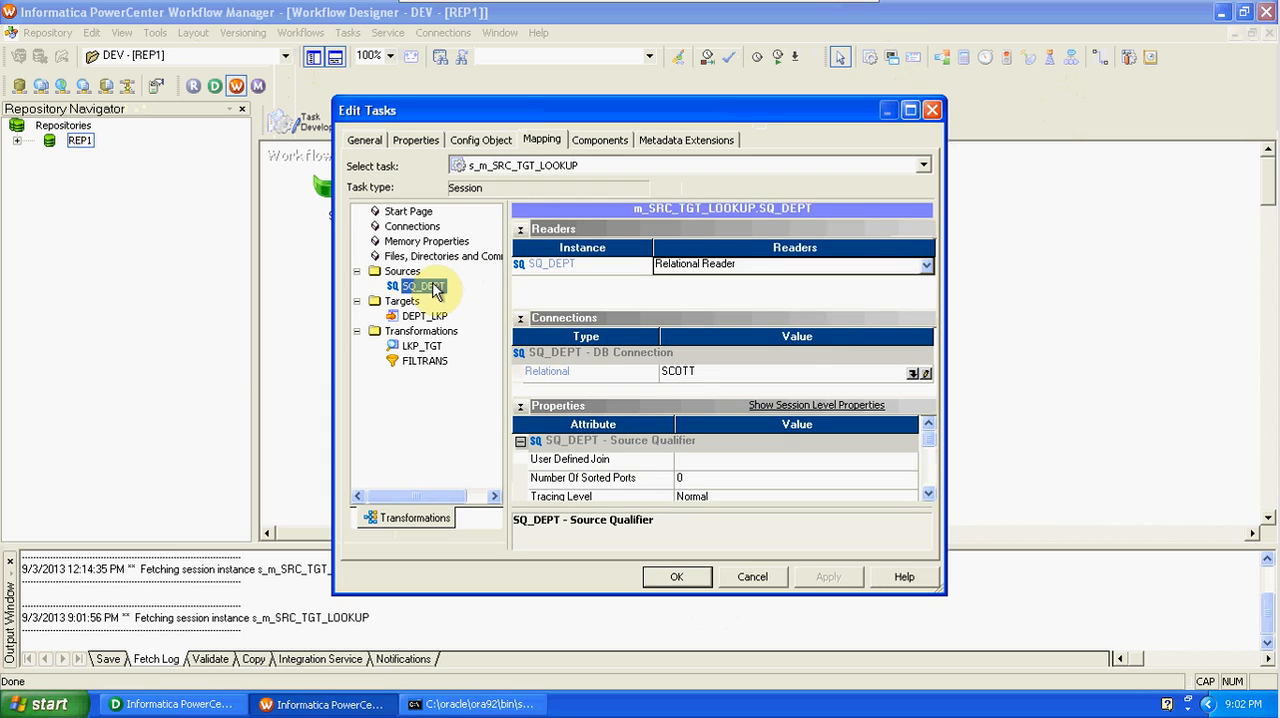
{"action": "left_click", "coordinate": [432, 317]}
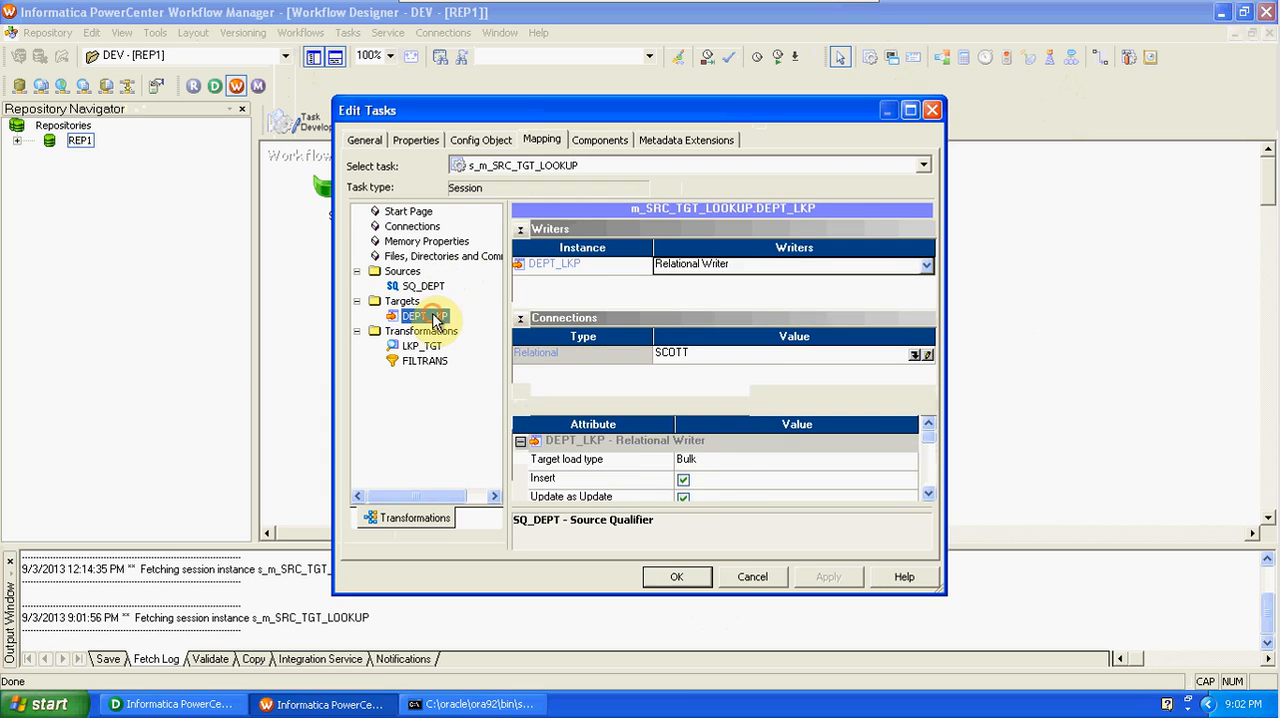
{"action": "left_click", "coordinate": [727, 461]}
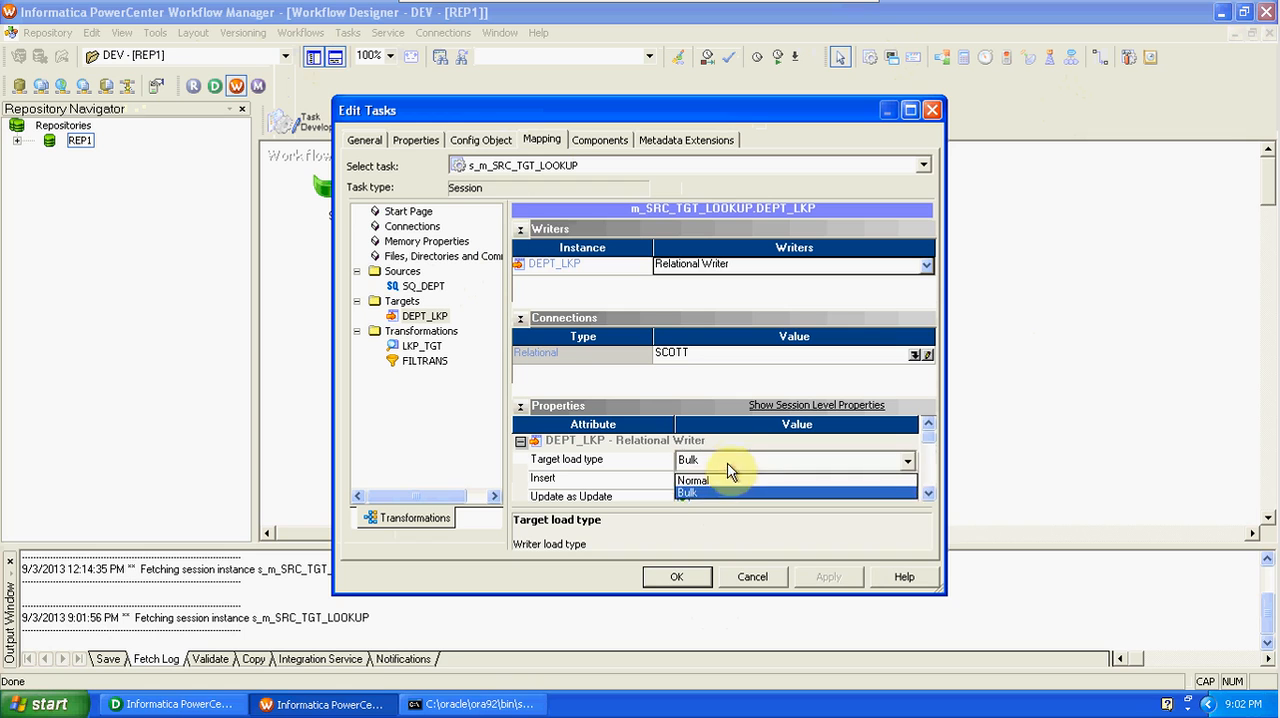
{"action": "left_click", "coordinate": [731, 488]}
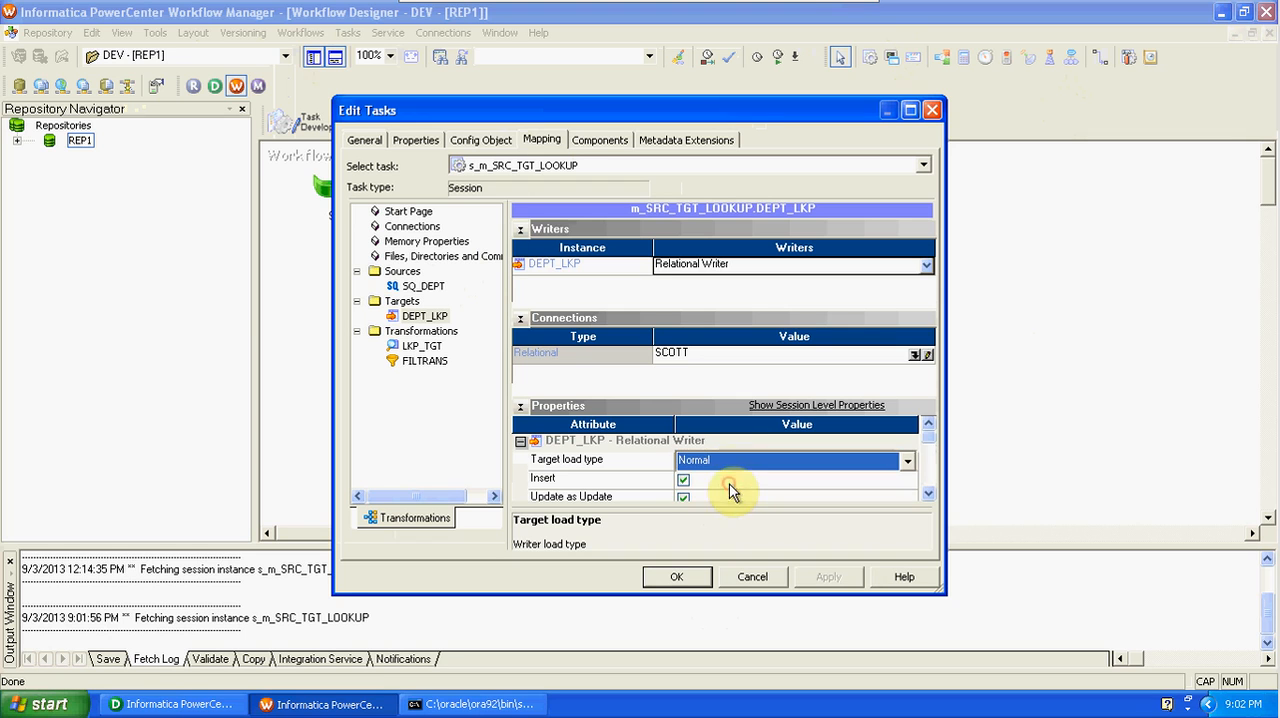
Assign the Oracle connection object SCOTT to the LKP_TGT lookup and apply the session settings.
{"action": "left_click", "coordinate": [421, 346]}
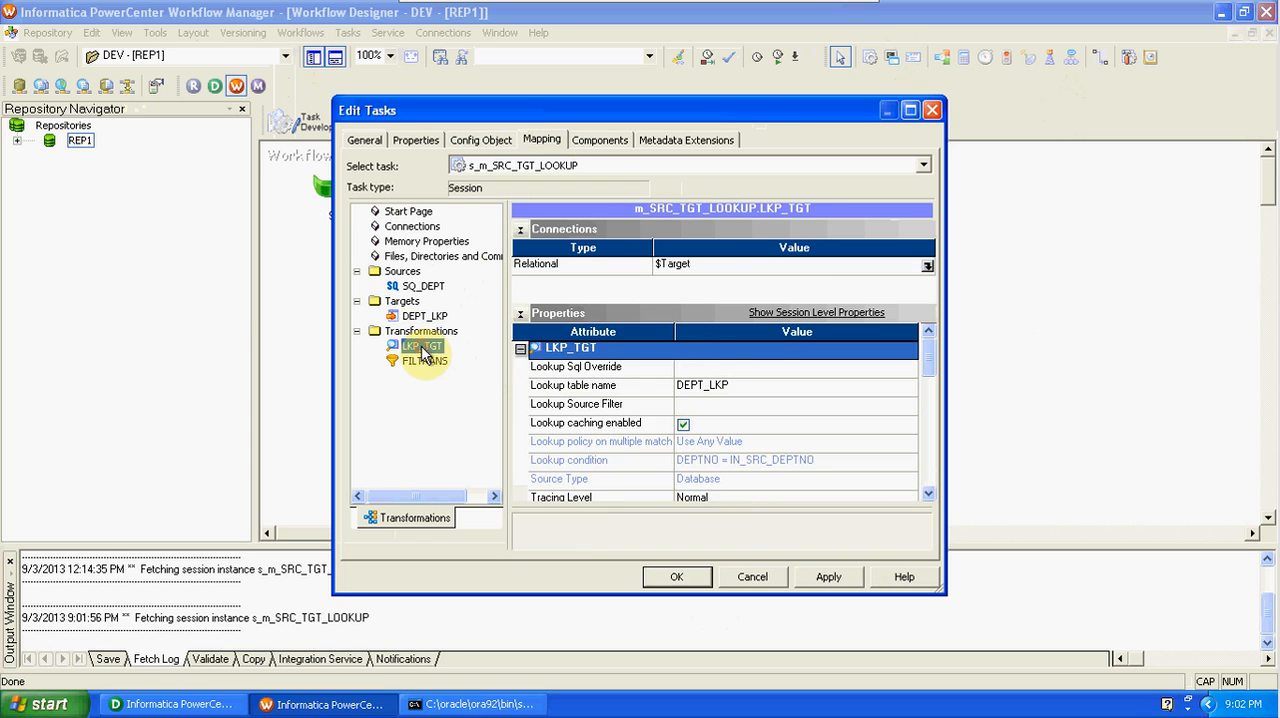
{"action": "left_click", "coordinate": [930, 265]}
{"action": "left_click", "coordinate": [928, 266]}
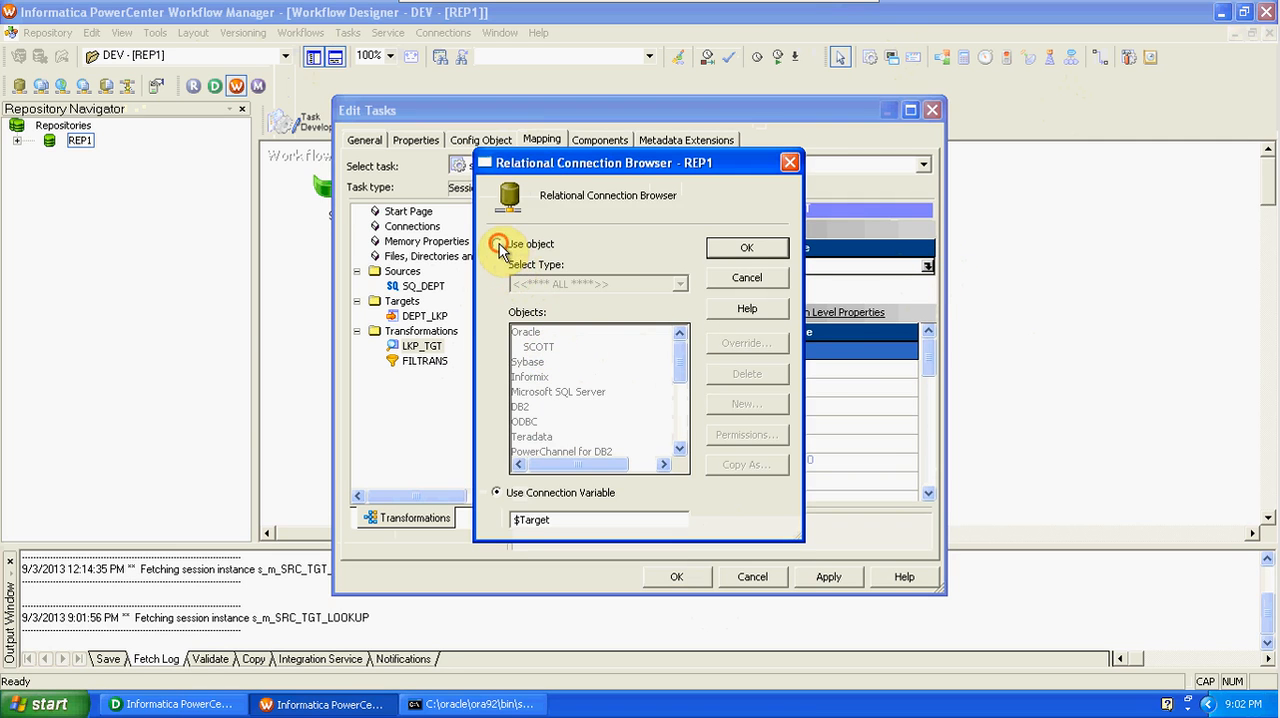
{"action": "left_click", "coordinate": [497, 244]}
{"action": "left_click", "coordinate": [537, 347]}
{"action": "left_click", "coordinate": [774, 248]}
{"action": "left_click", "coordinate": [828, 576]}
{"action": "left_click", "coordinate": [676, 577]}
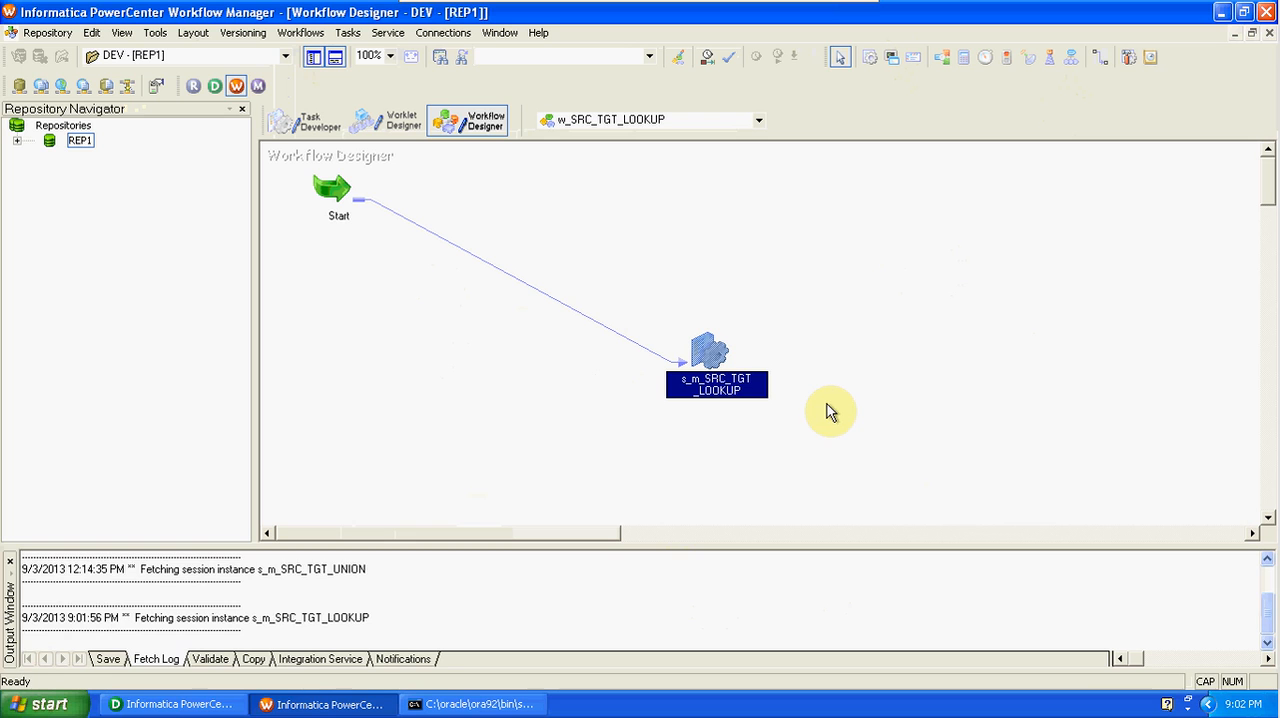
Save the workflow and start the s_m_SRC_TGT_LOOKUP session task.
{"action": "key", "text": "ctrl+s"}
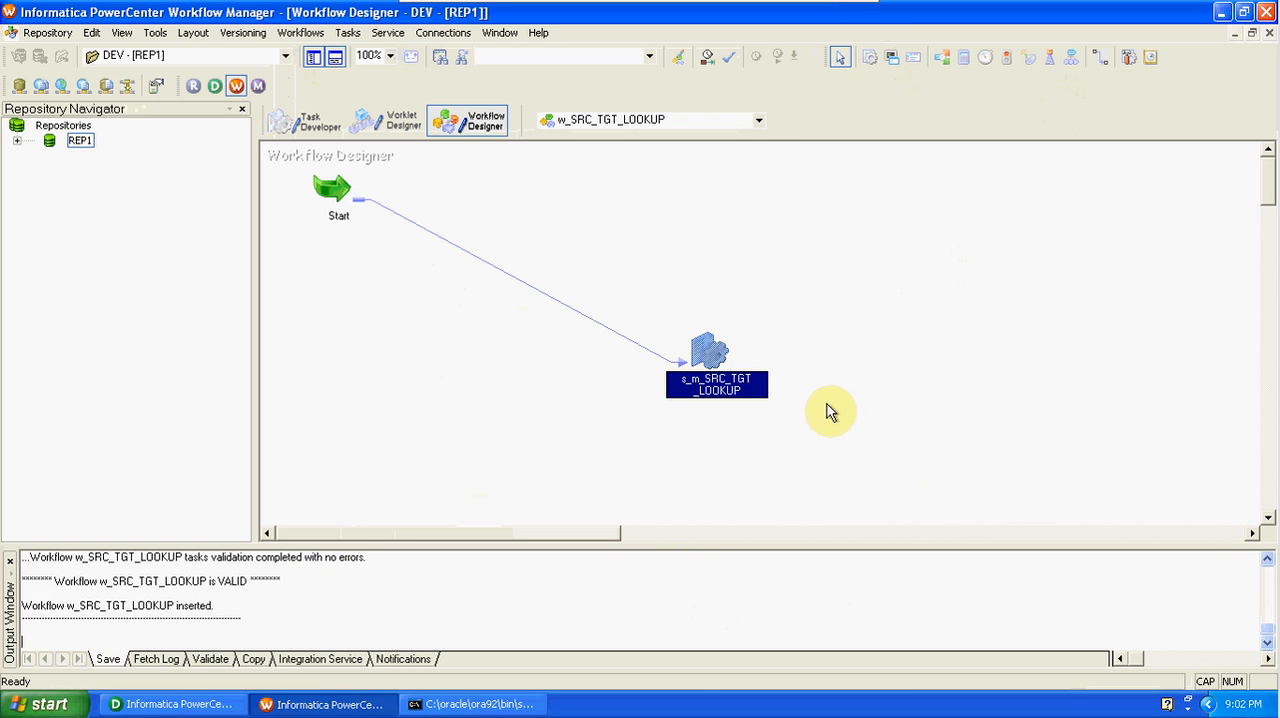
{"action": "right_click", "coordinate": [706, 346]}
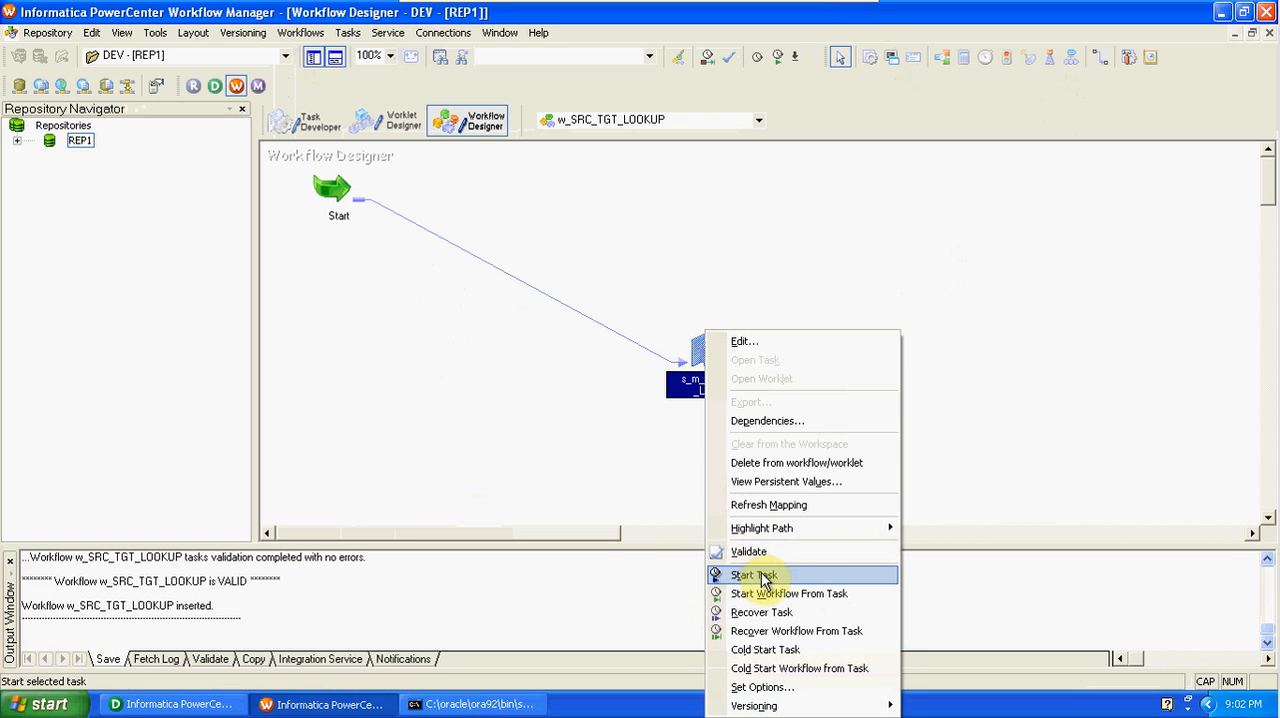
{"action": "left_click", "coordinate": [760, 574]}
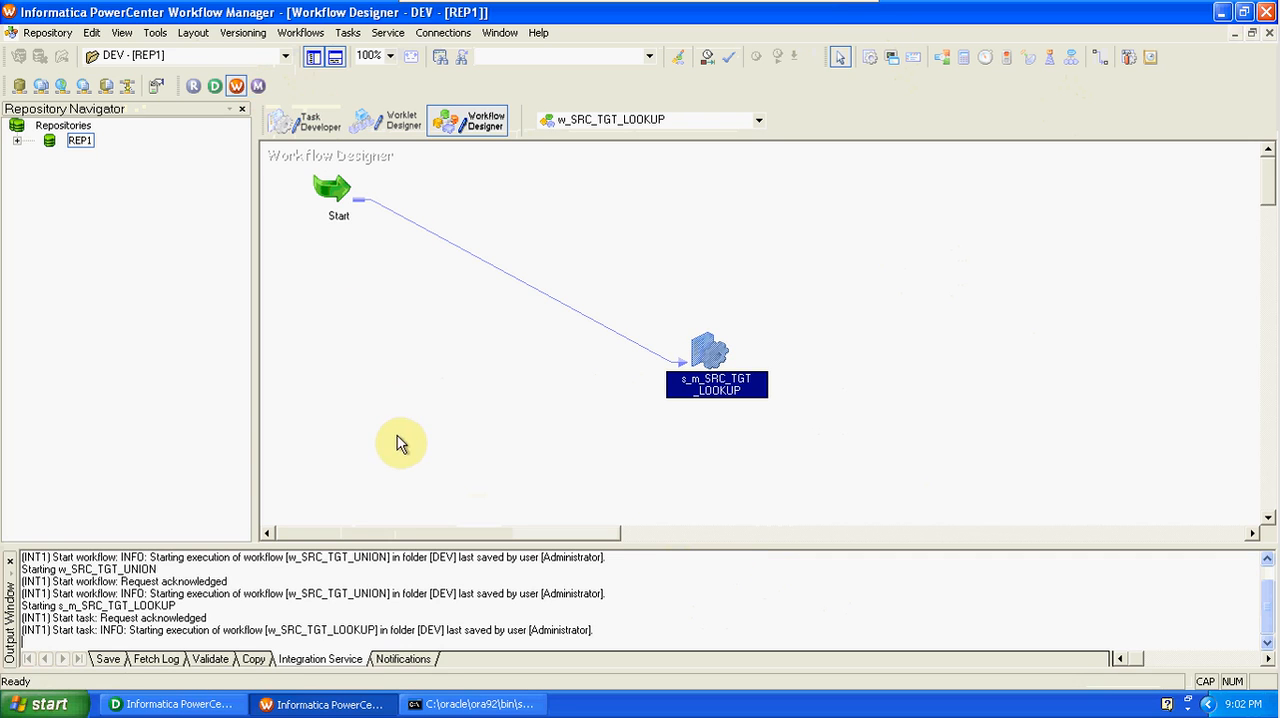
Launch PowerCenter Workflow Monitor.
{"action": "left_click", "coordinate": [258, 86]}
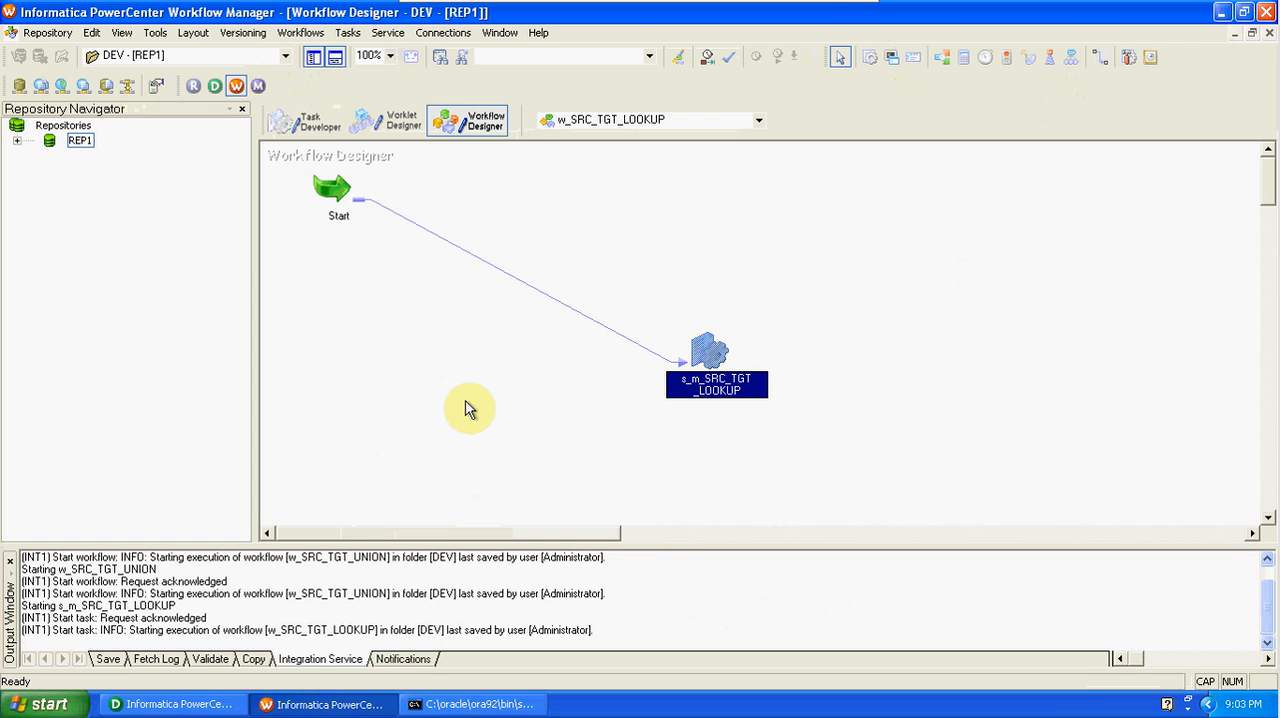
{"action": "left_click", "coordinate": [258, 88]}
{"action": "left_click", "coordinate": [50, 705]}
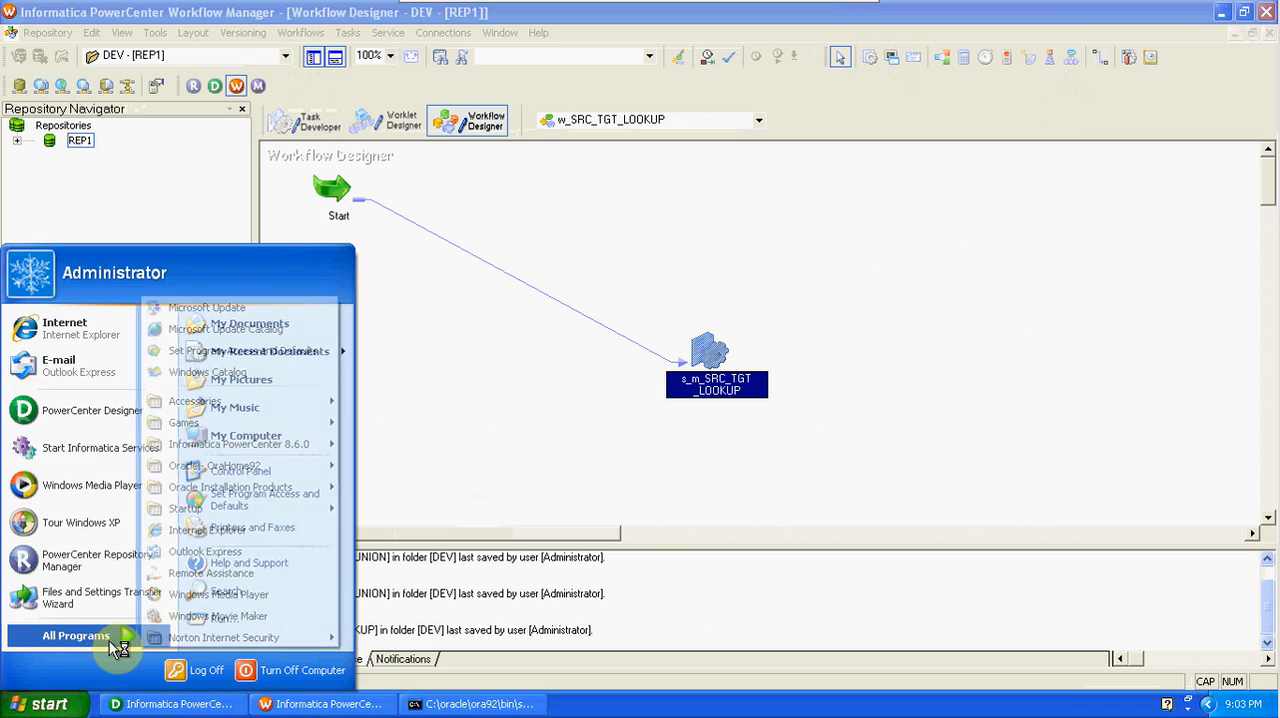
{"action": "mouse_move", "coordinate": [118, 648]}
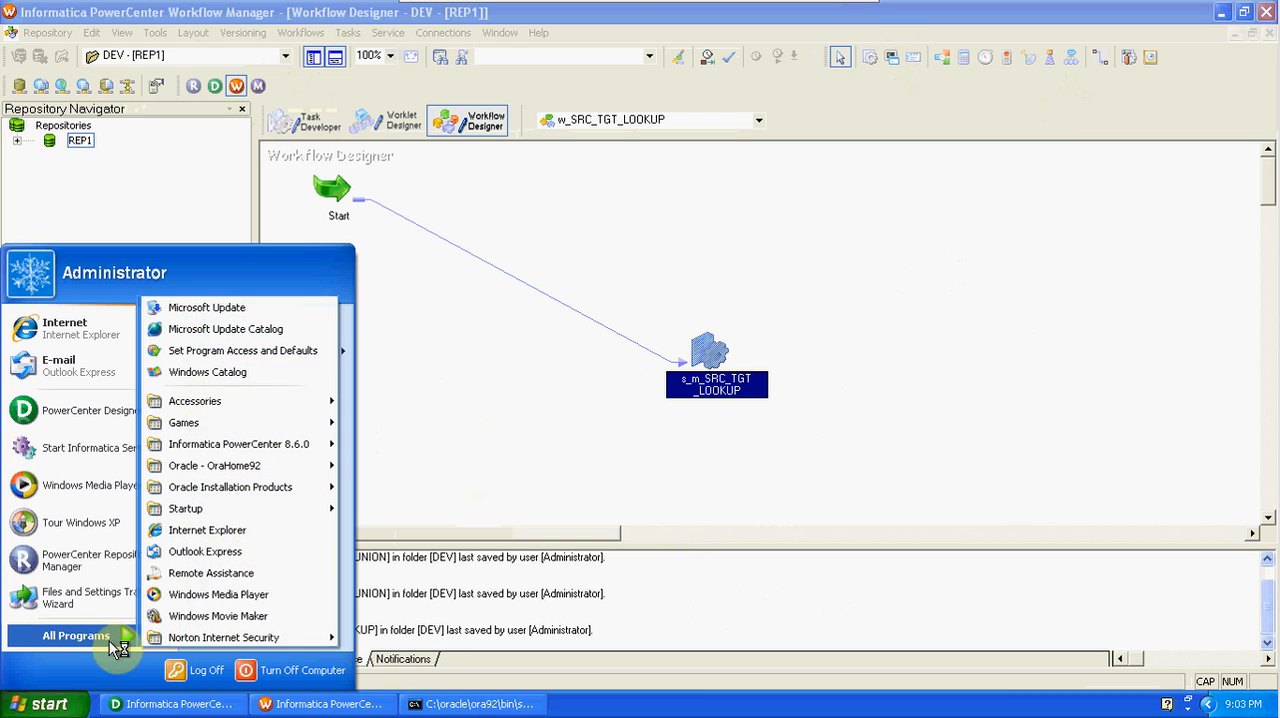
{"action": "mouse_move", "coordinate": [229, 445]}
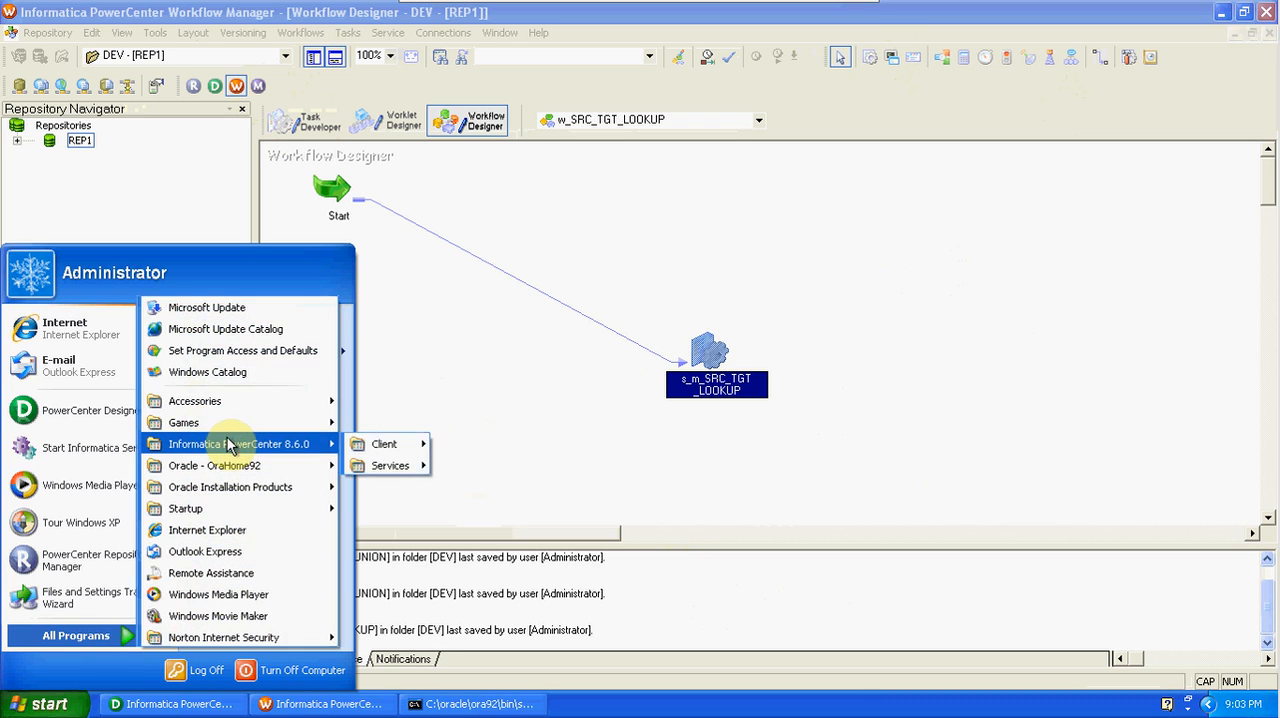
{"action": "mouse_move", "coordinate": [380, 450]}
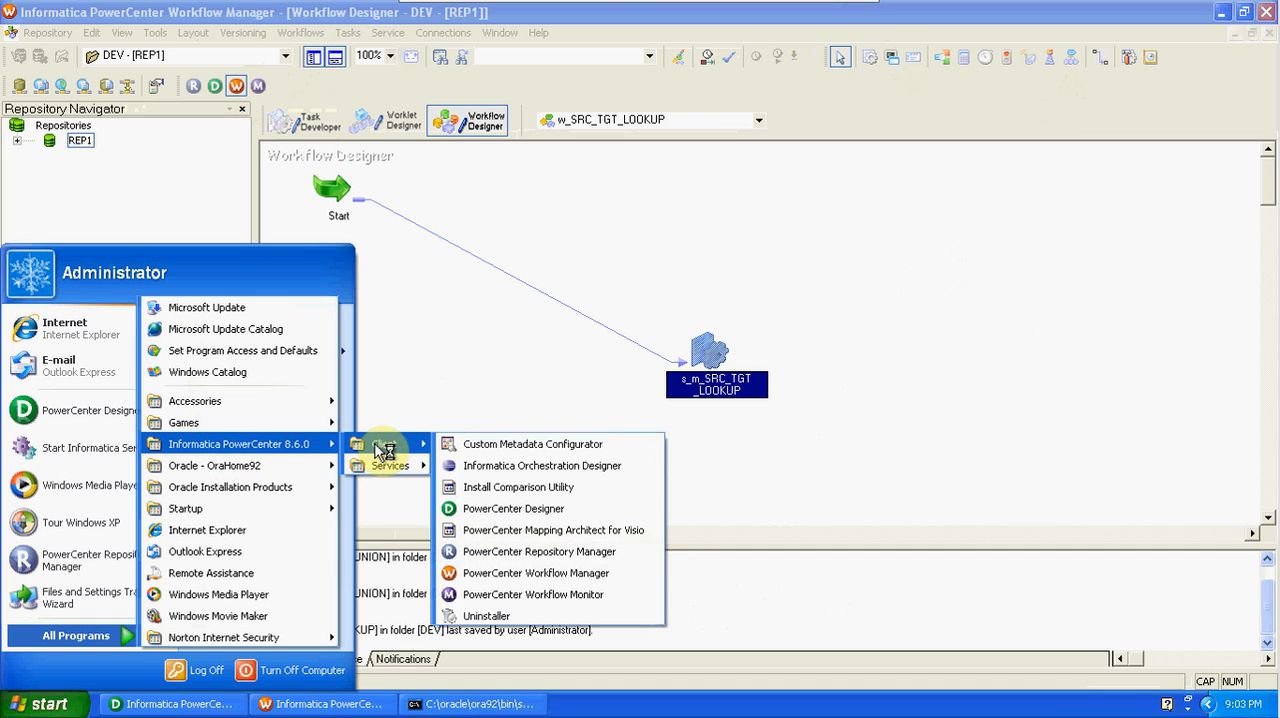
{"action": "left_click", "coordinate": [492, 592]}
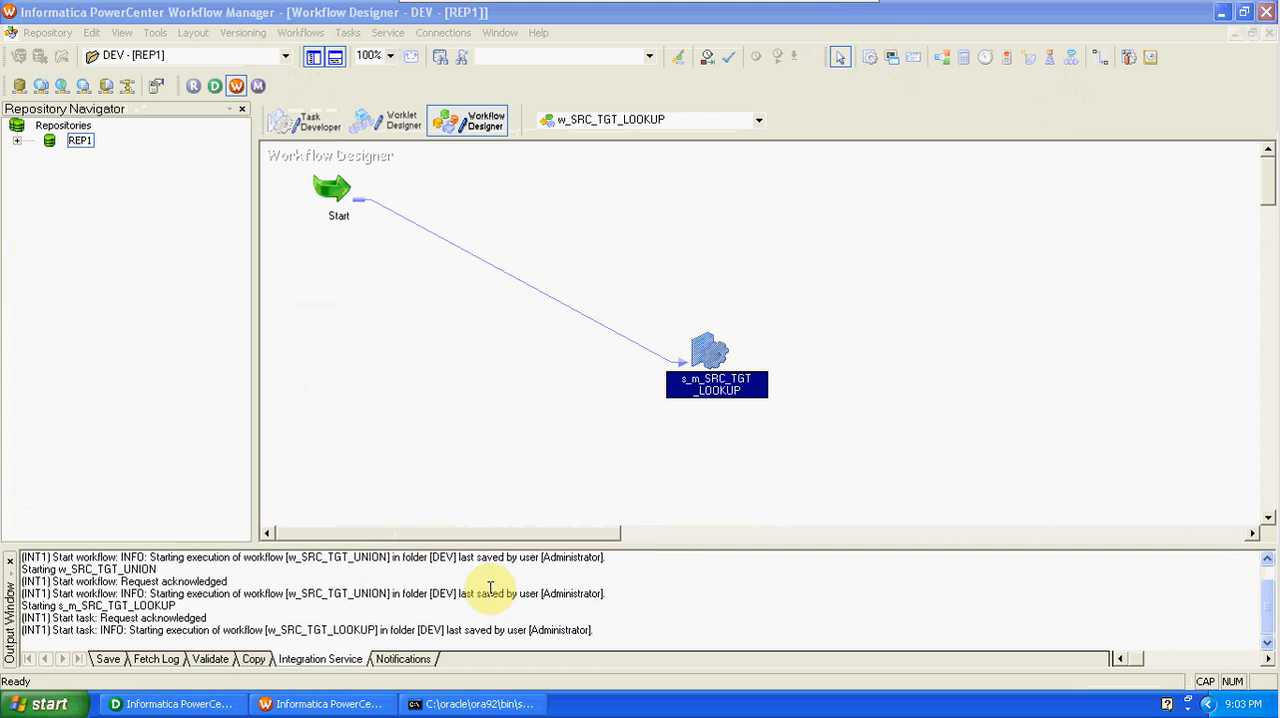
Minimise Workflow Manager and review the properties of the LKP_TGT lookup transformation in PowerCenter Designer.
{"action": "left_click", "coordinate": [1226, 13]}
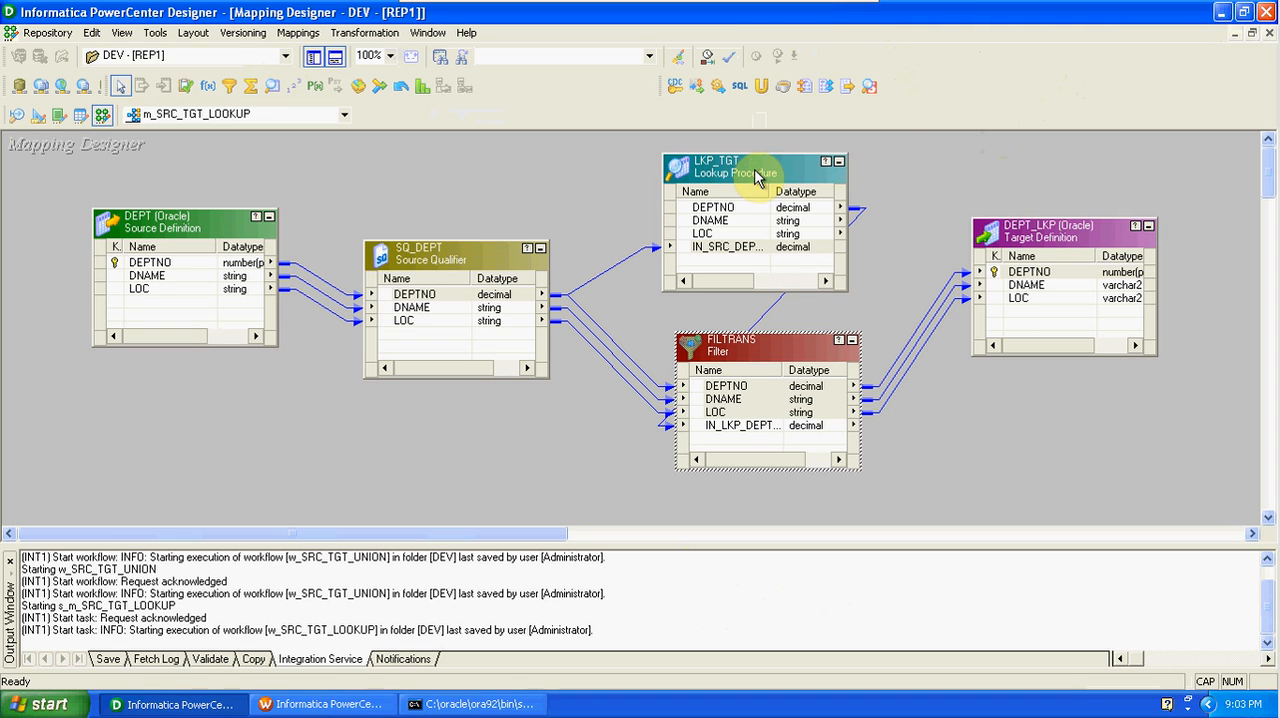
{"action": "double_click", "coordinate": [757, 177]}
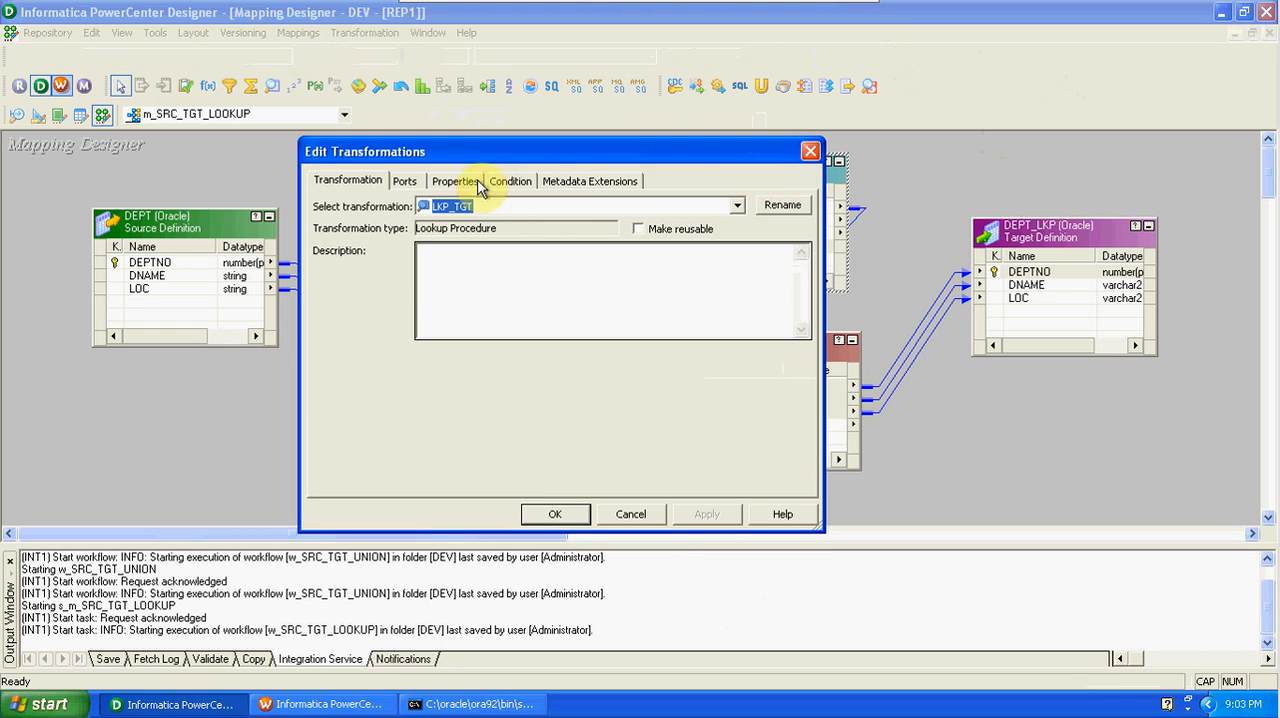
{"action": "left_click", "coordinate": [467, 189]}
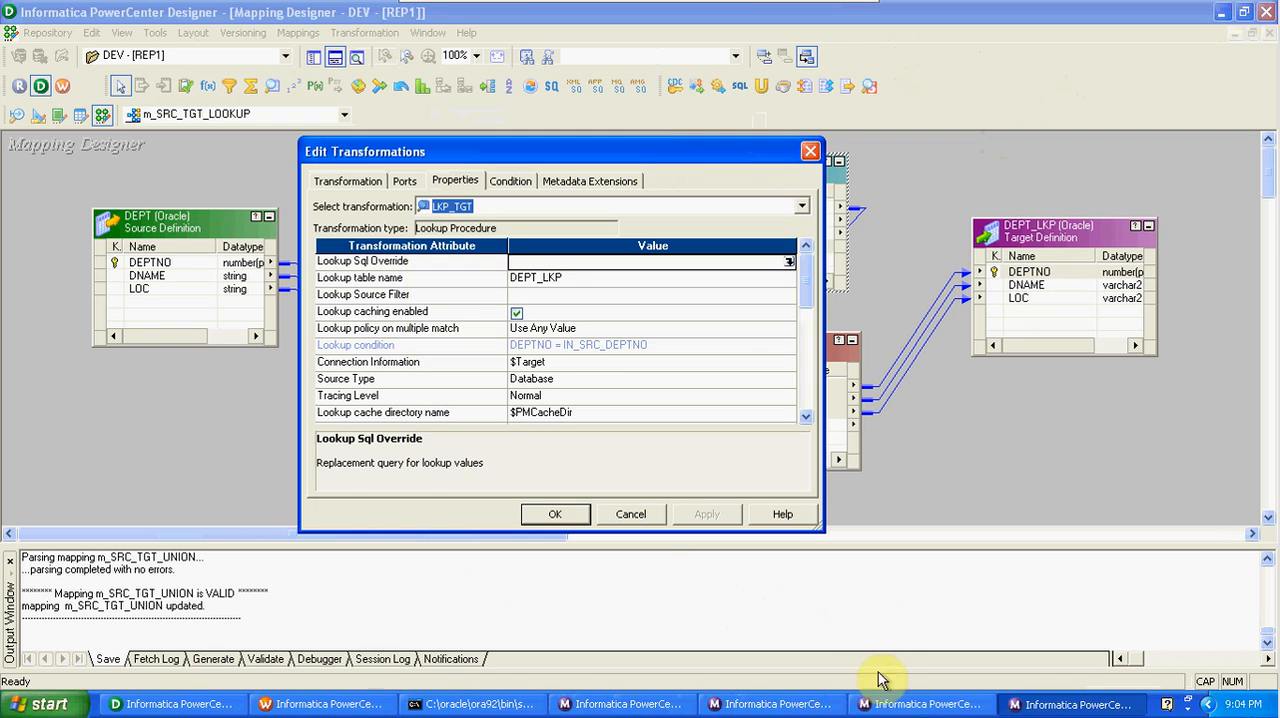
Dismiss the startup tip and close two of the duplicate Workflow Monitor windows.
{"action": "left_click", "coordinate": [920, 704]}
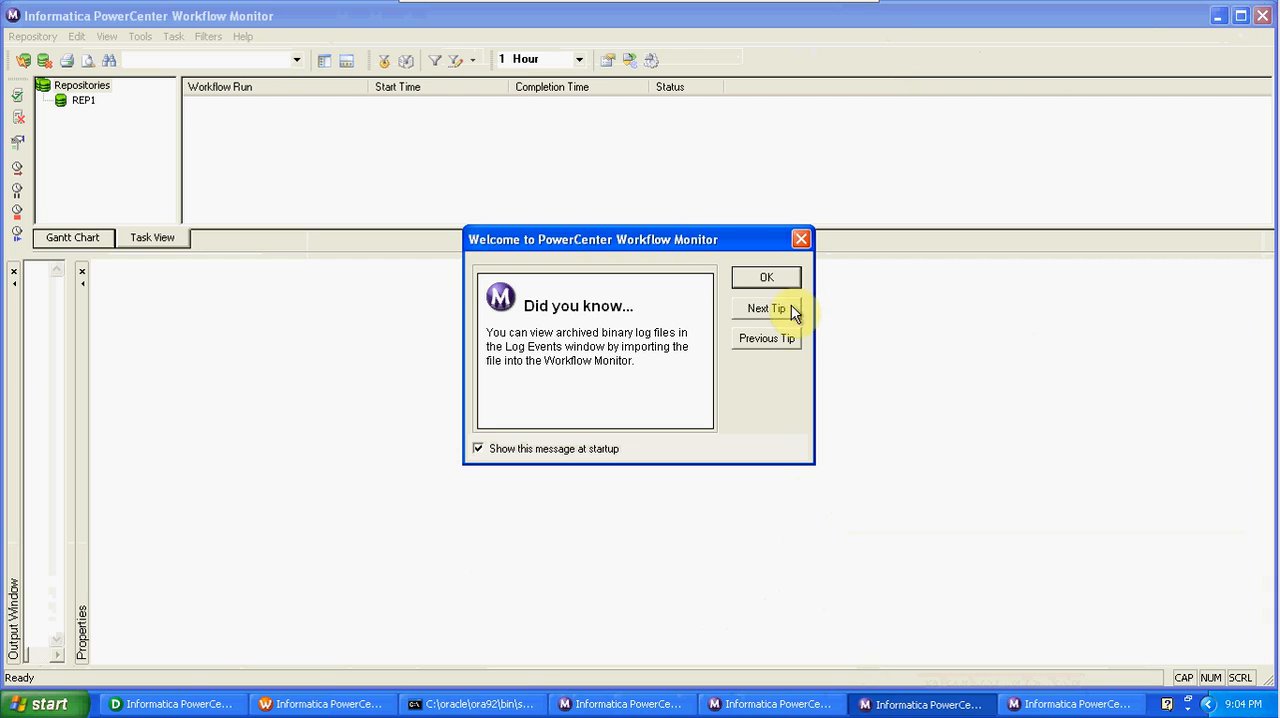
{"action": "left_click", "coordinate": [779, 276]}
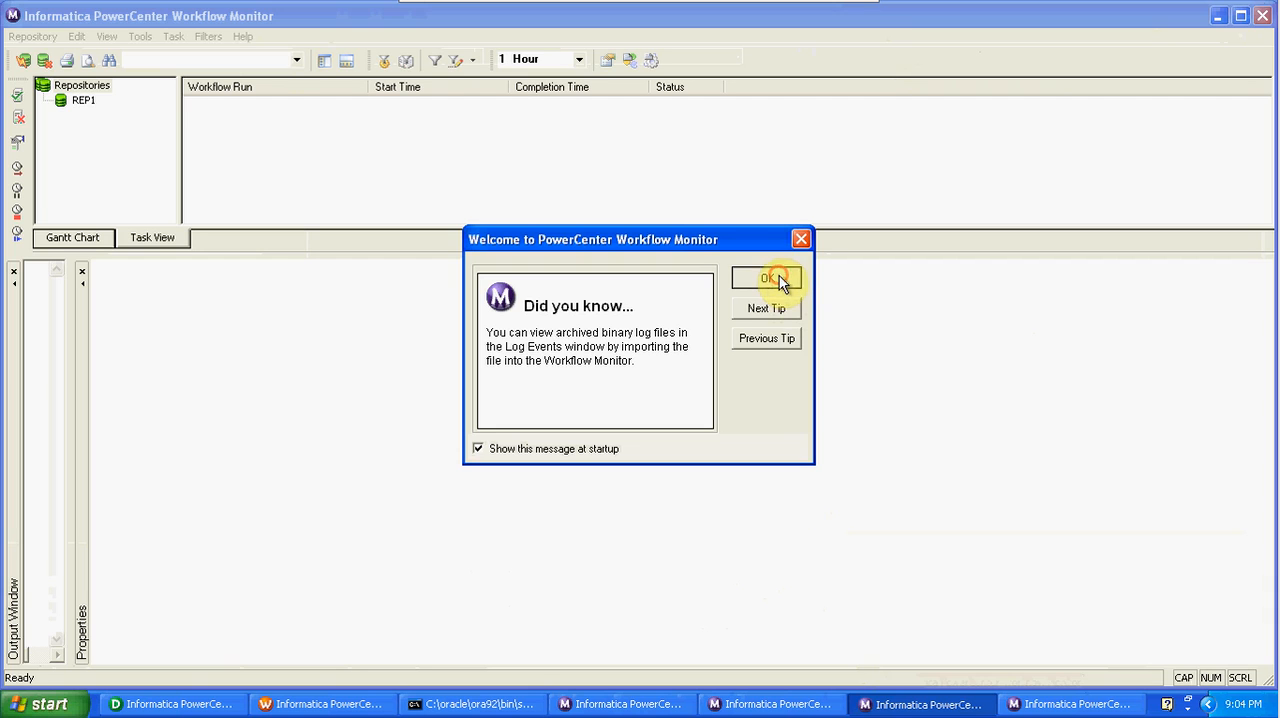
{"action": "right_click", "coordinate": [884, 703]}
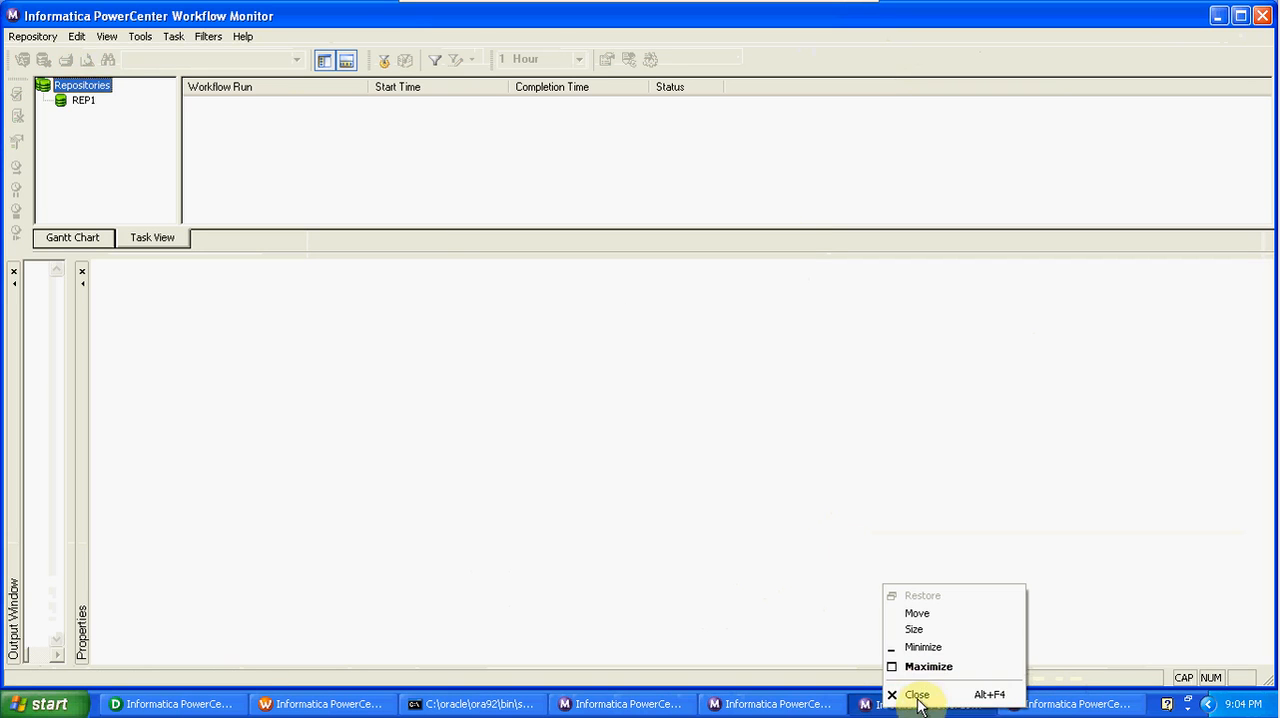
{"action": "left_click", "coordinate": [915, 693]}
{"action": "left_click", "coordinate": [812, 704]}
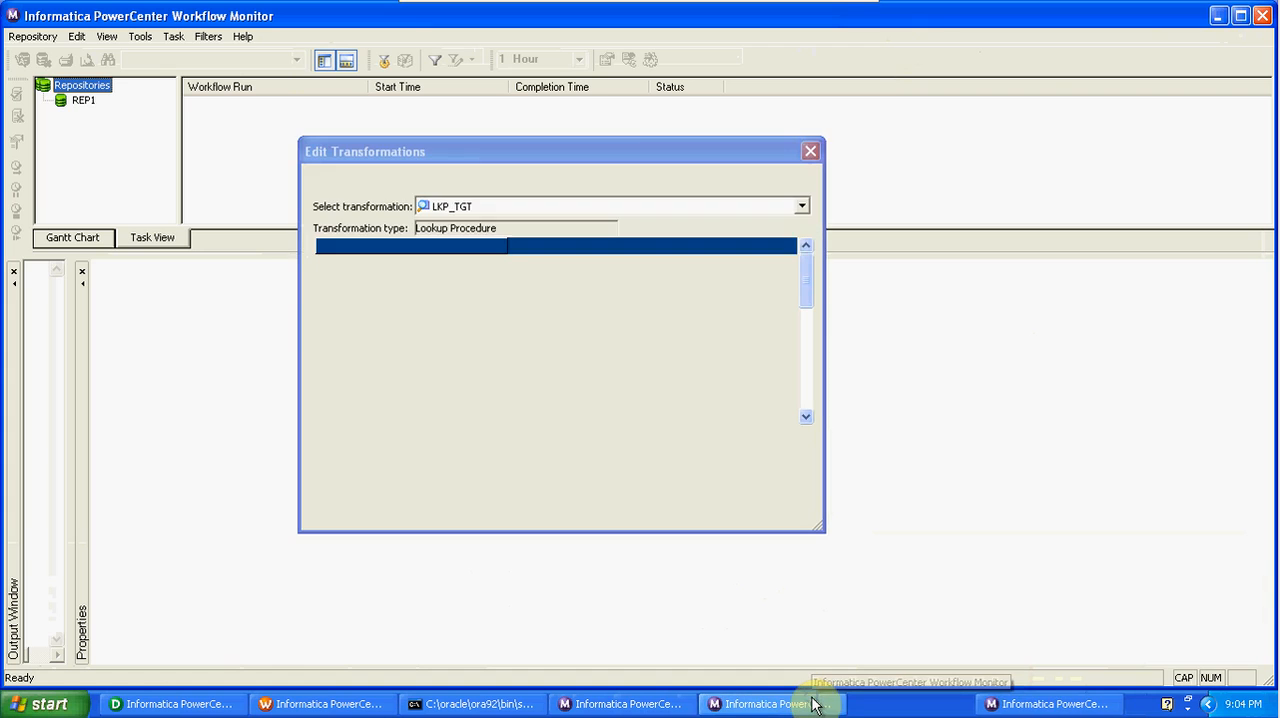
{"action": "right_click", "coordinate": [814, 702]}
{"action": "left_click", "coordinate": [840, 684]}
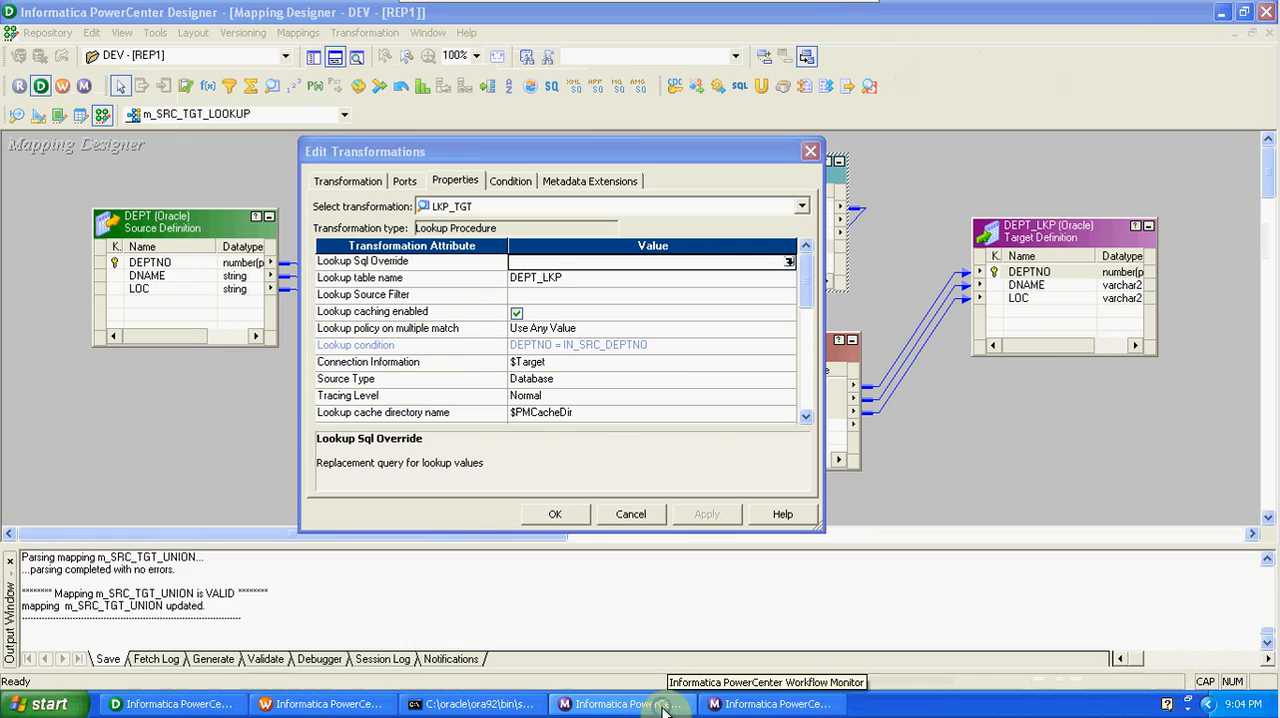
In a remaining Workflow Monitor window, dismiss the startup tip and connect to repository REP1 with the account password.
{"action": "left_click", "coordinate": [663, 705]}
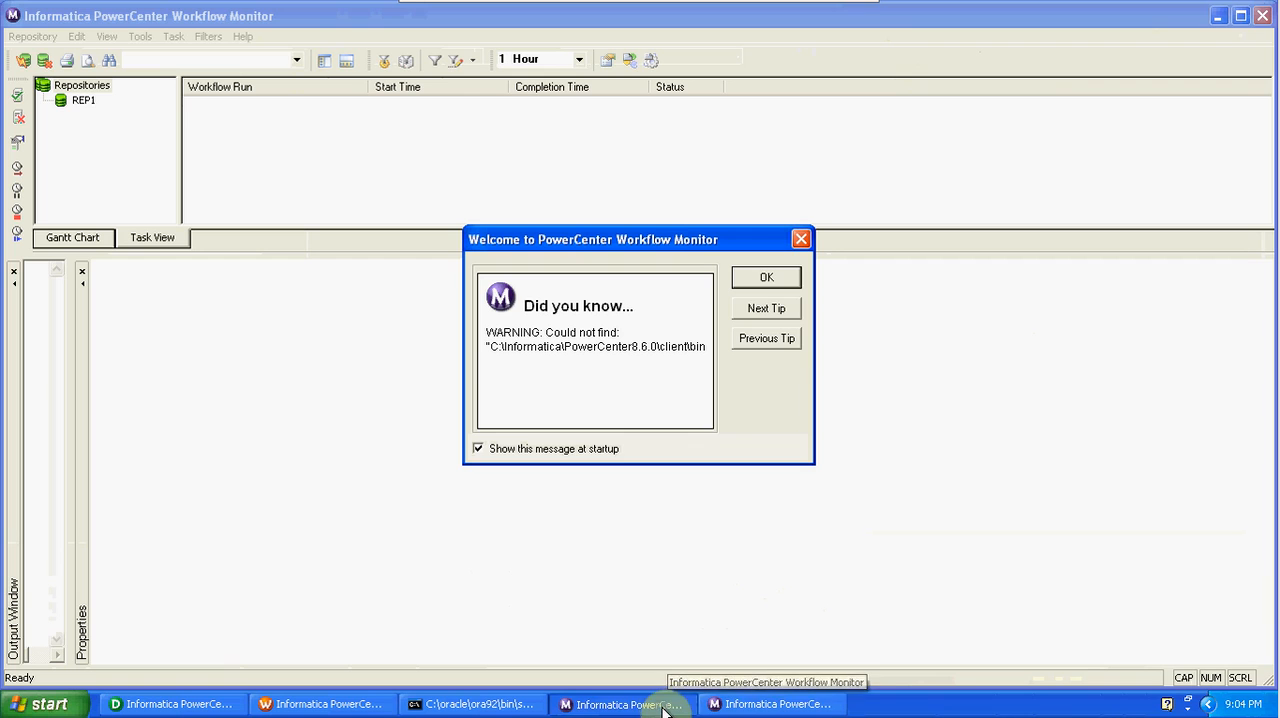
{"action": "left_click", "coordinate": [765, 279]}
{"action": "double_click", "coordinate": [80, 103]}
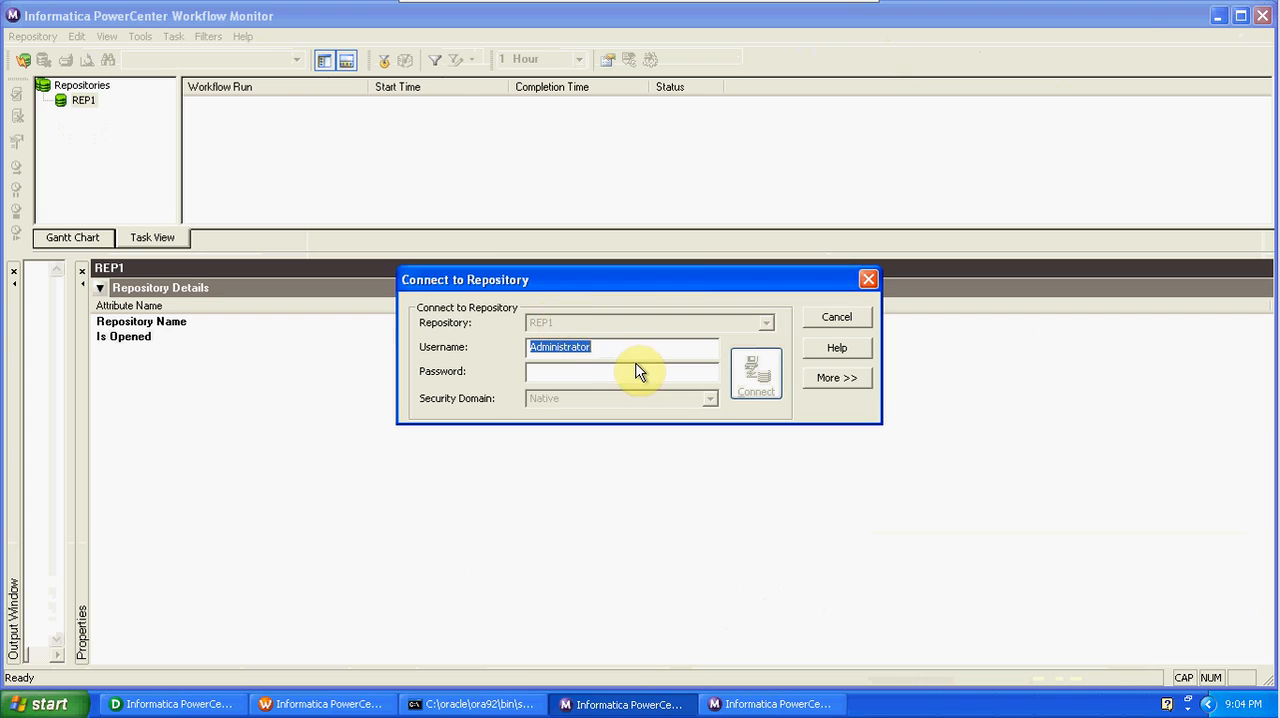
{"action": "left_click", "coordinate": [629, 372]}
{"action": "type", "text": "Administrator"}
{"action": "left_click", "coordinate": [758, 372]}
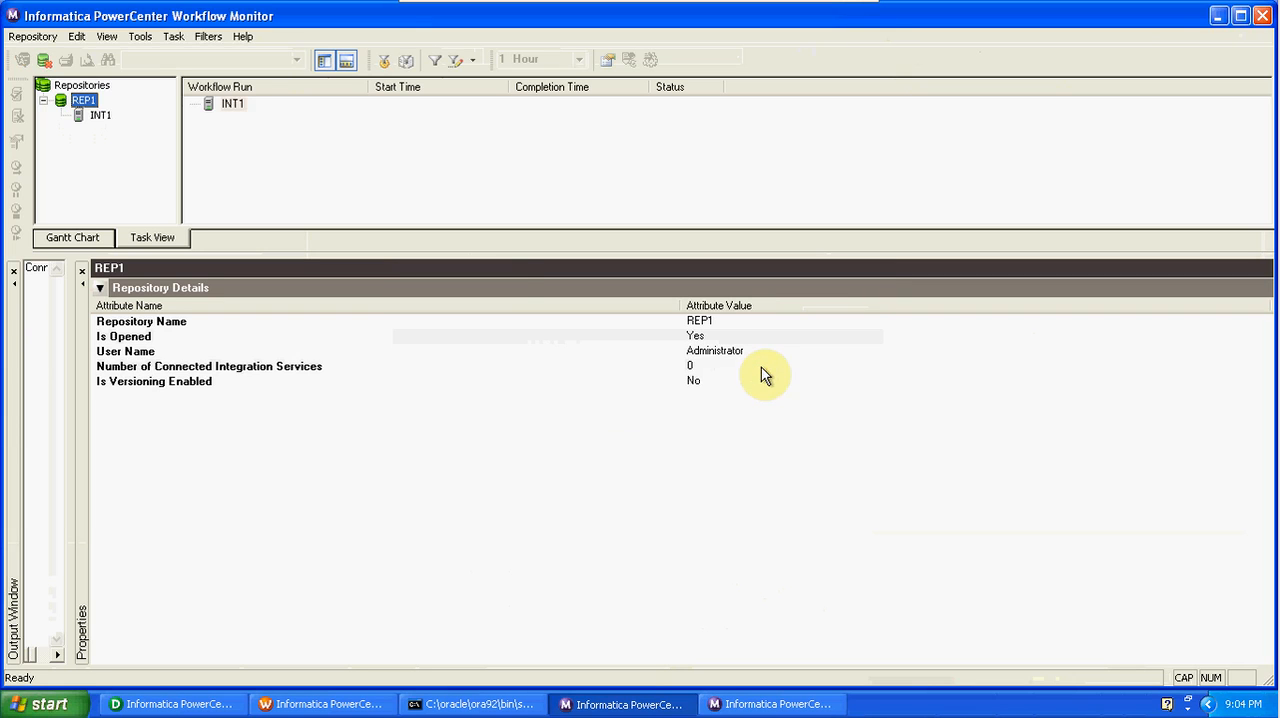
Connect to integration service INT1, open the DEV folder, widen the navigator and select workflow w_SRC_TGT_LOOKUP.
{"action": "double_click", "coordinate": [234, 105]}
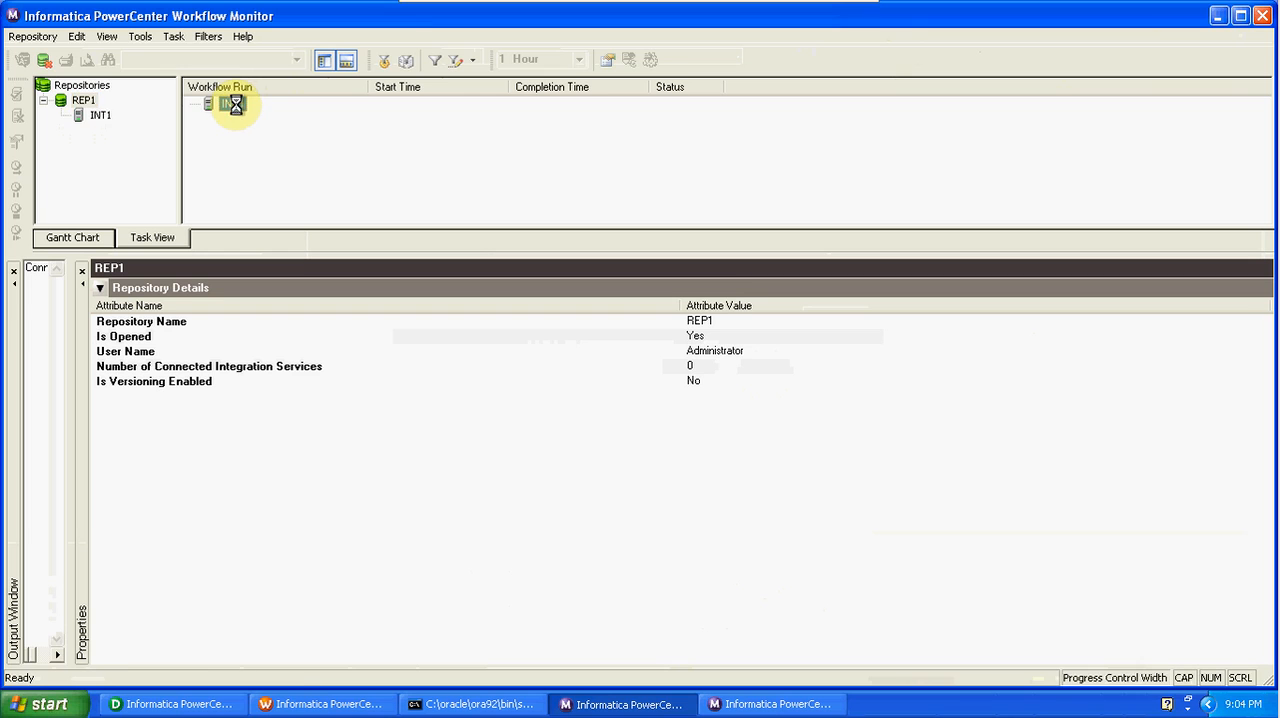
{"action": "double_click", "coordinate": [247, 120]}
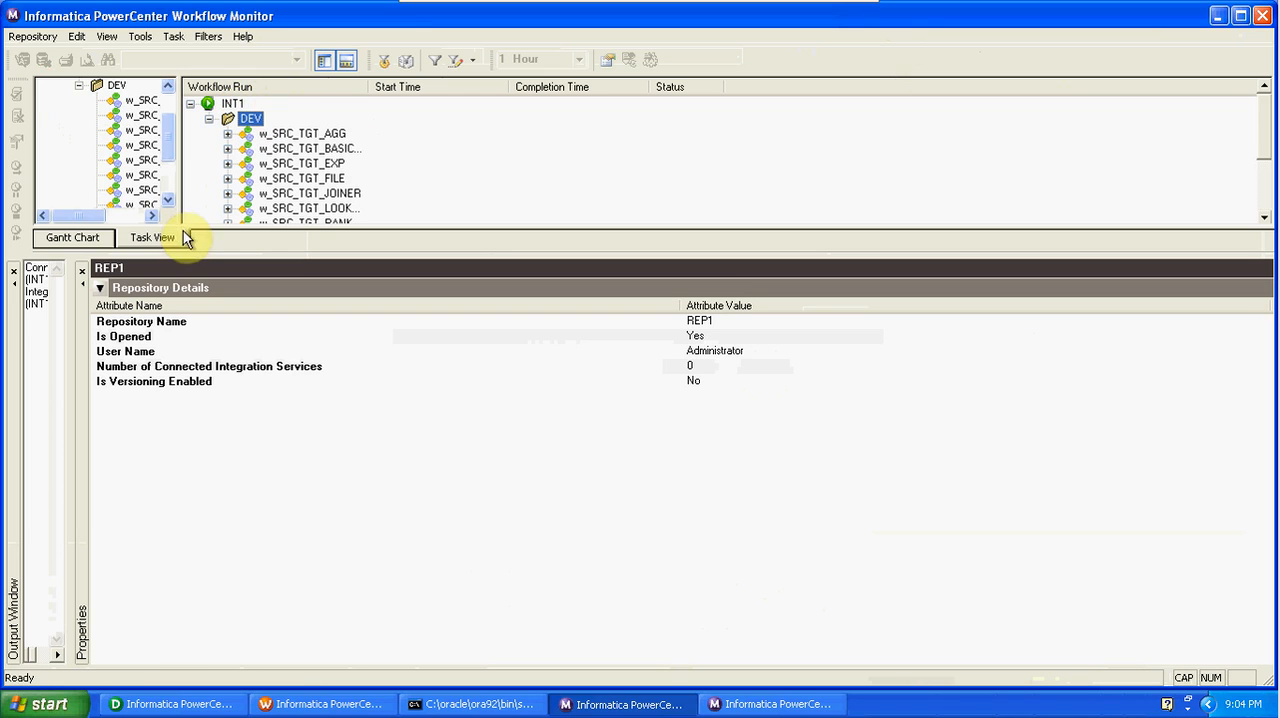
{"action": "left_click_drag", "start_coordinate": [180, 217], "coordinate": [262, 232]}
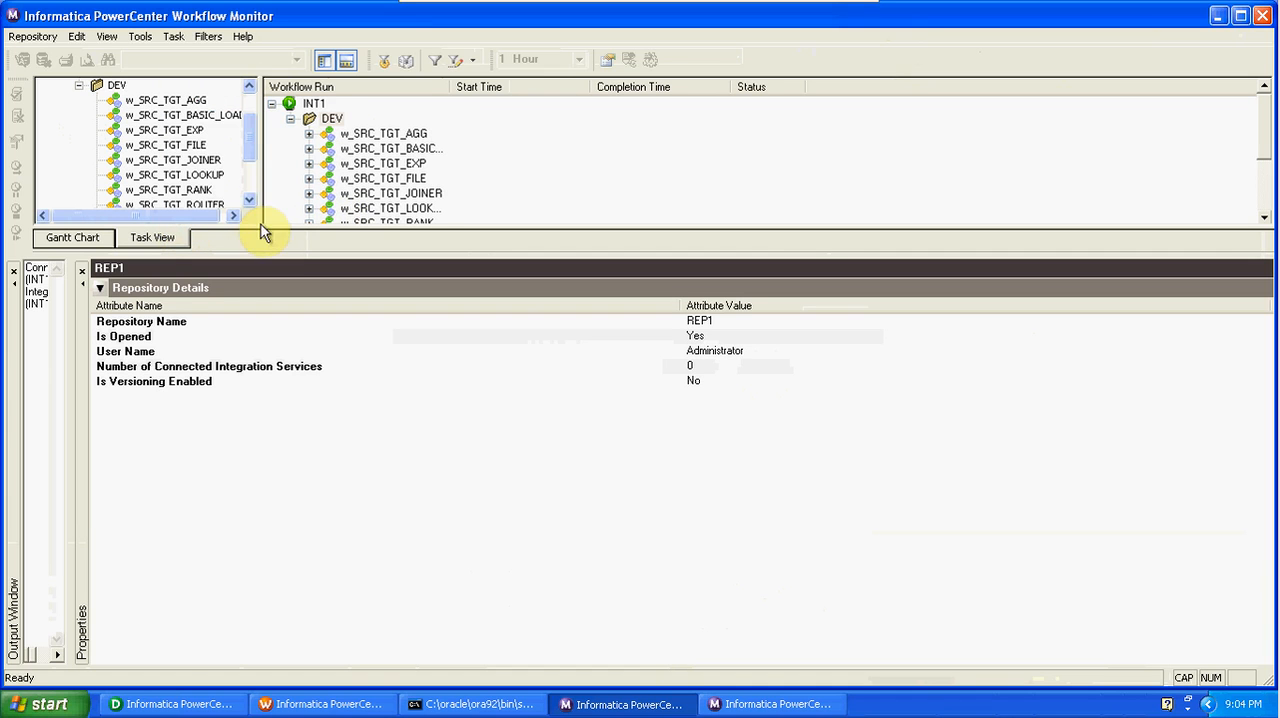
{"action": "left_click", "coordinate": [250, 202]}
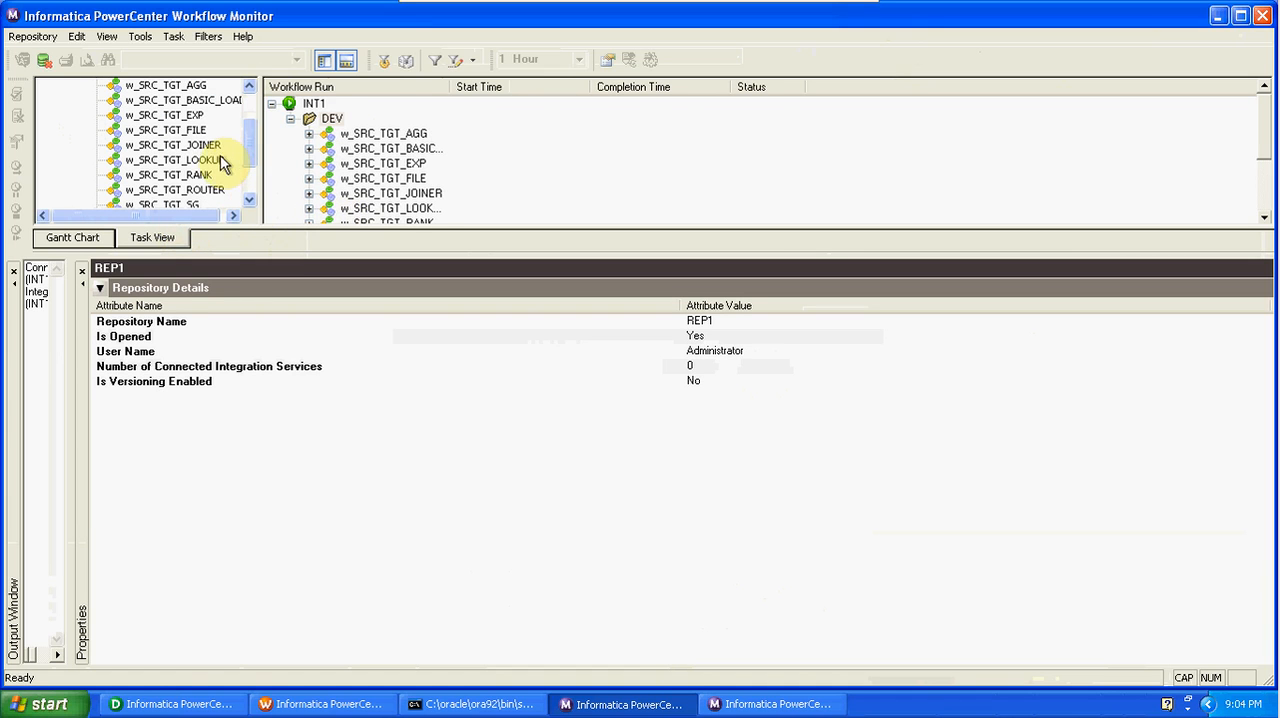
{"action": "left_click", "coordinate": [226, 160]}
Expand the w_SRC_TGT_LOOKUP run and examine its session's task details and source/target statistics.
{"action": "double_click", "coordinate": [395, 104]}
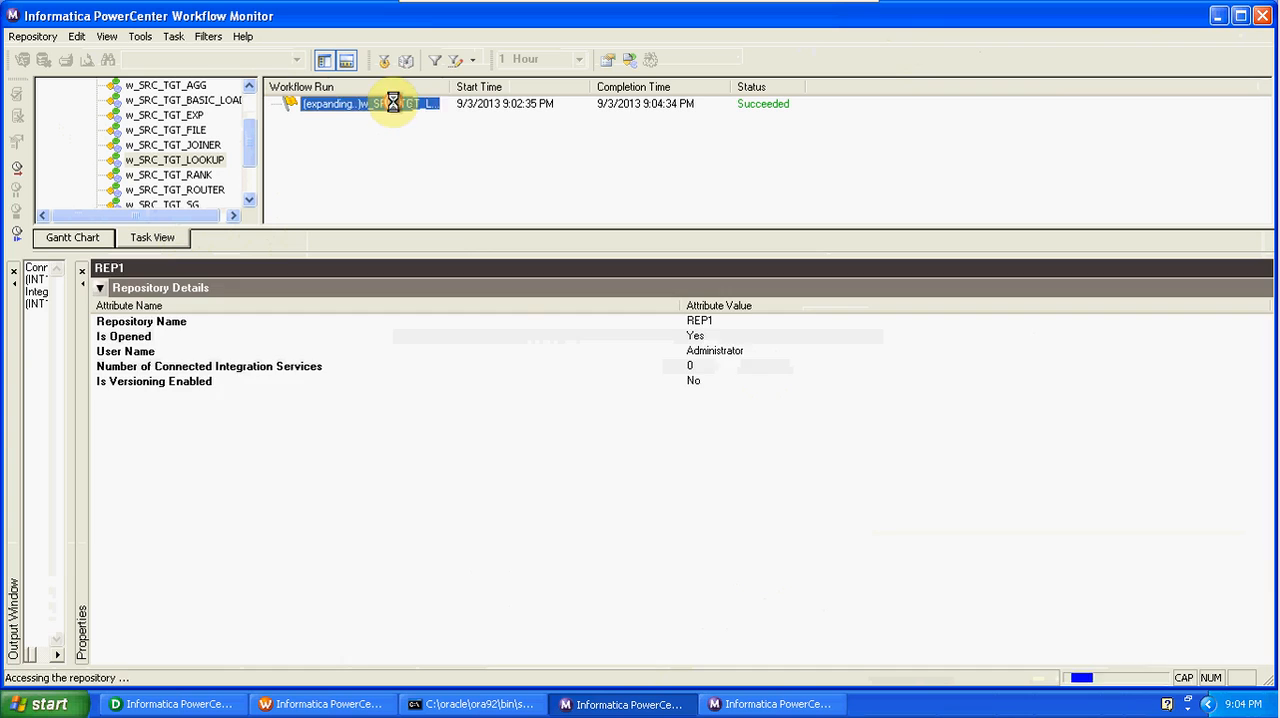
{"action": "left_click", "coordinate": [403, 122]}
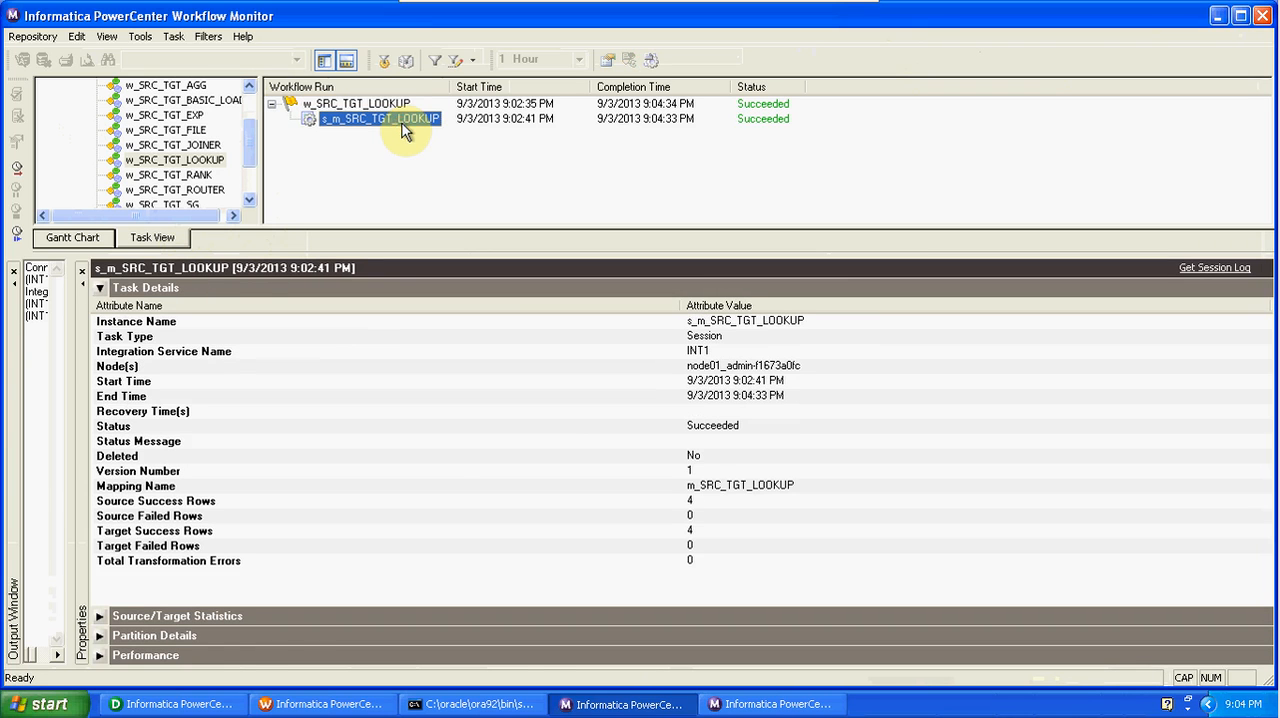
{"action": "left_click", "coordinate": [99, 615]}
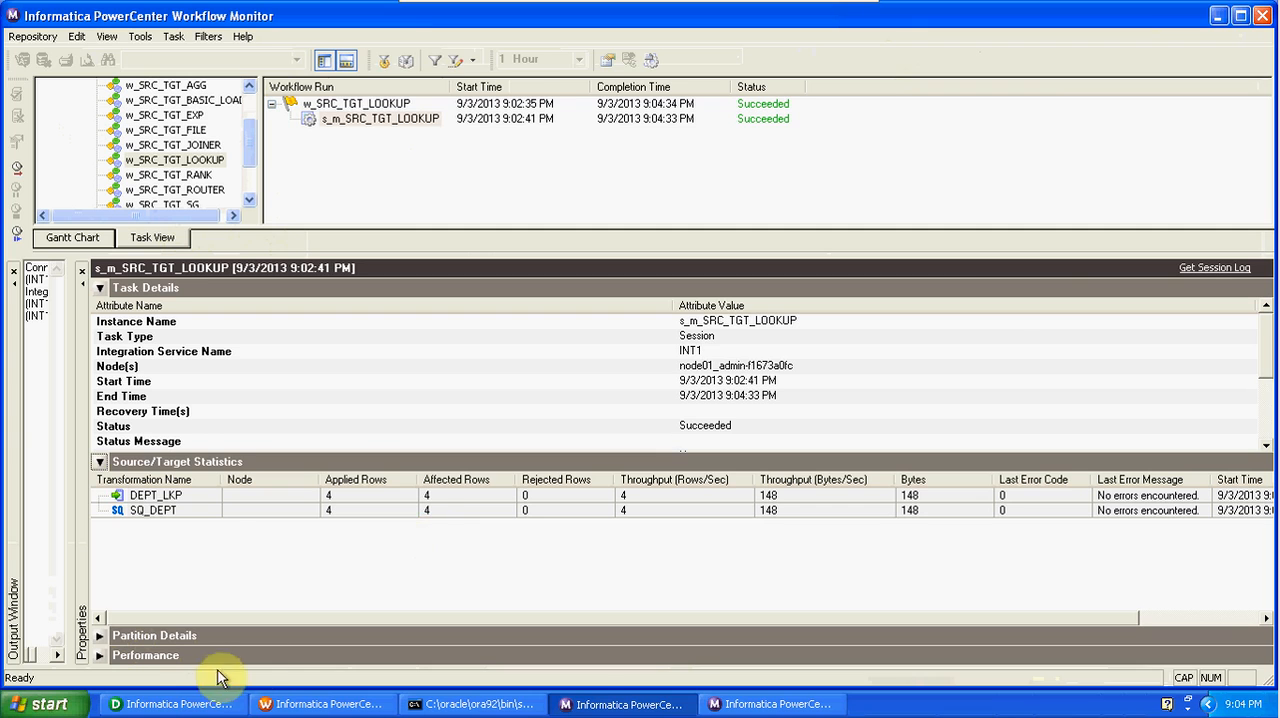
Switch to Designer, cancel the LKP_TGT edit, and preview the DEPT_LKP target data with username SCOTT and the database password.
{"action": "left_click", "coordinate": [118, 702]}
{"action": "left_click", "coordinate": [631, 514]}
{"action": "left_click", "coordinate": [1038, 228]}
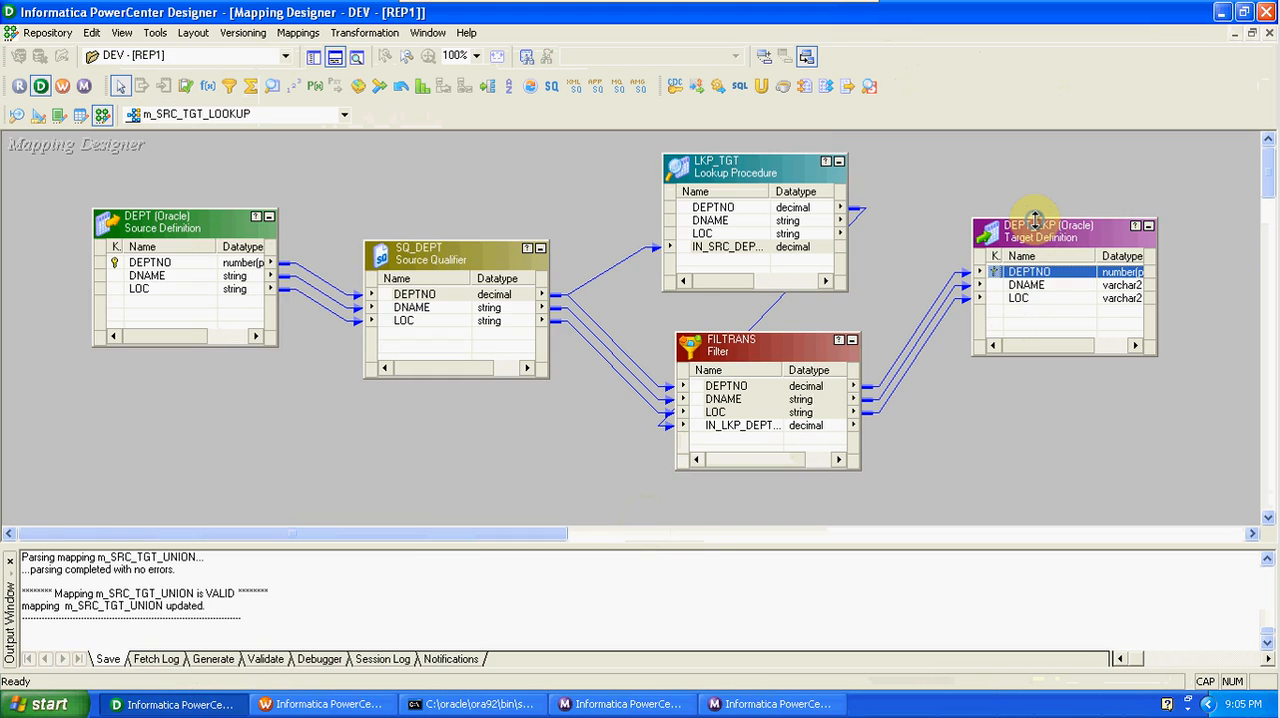
{"action": "right_click", "coordinate": [1038, 240]}
{"action": "left_click", "coordinate": [1087, 284]}
{"action": "left_click", "coordinate": [616, 201]}
{"action": "type", "text": "SCOTT"}
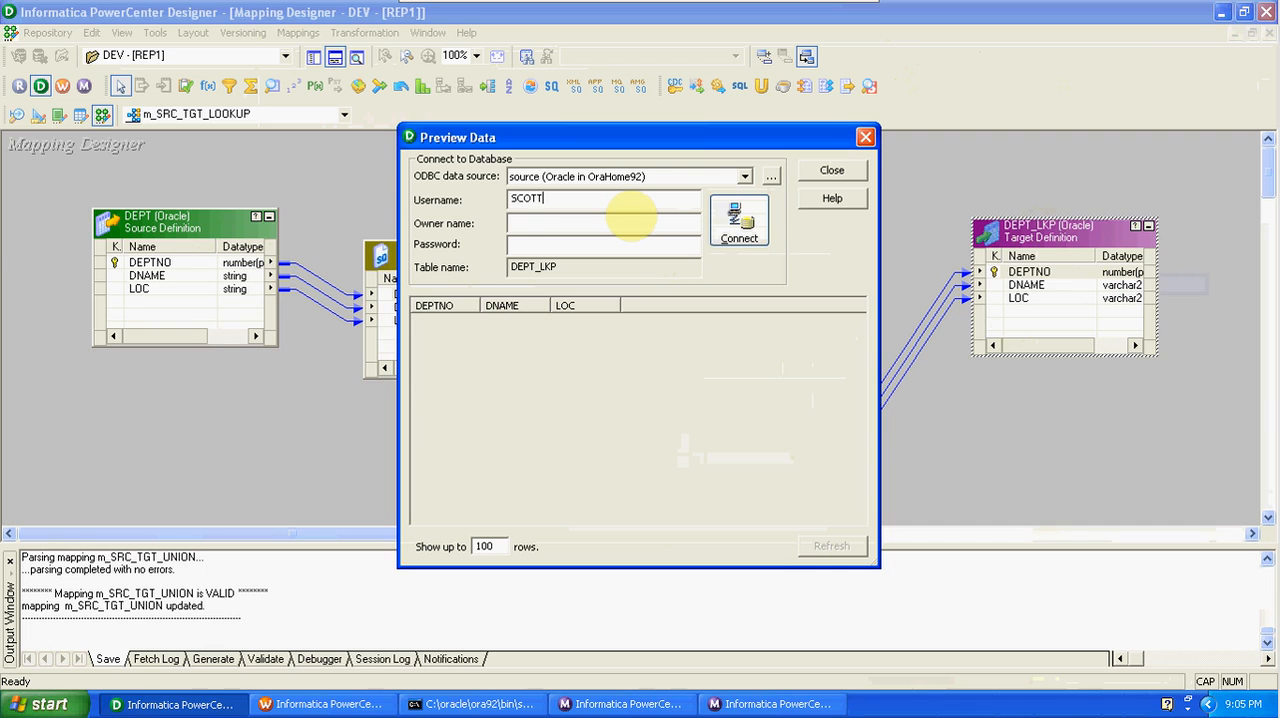
{"action": "key", "text": "Tab"}
{"action": "key", "text": "Return"}
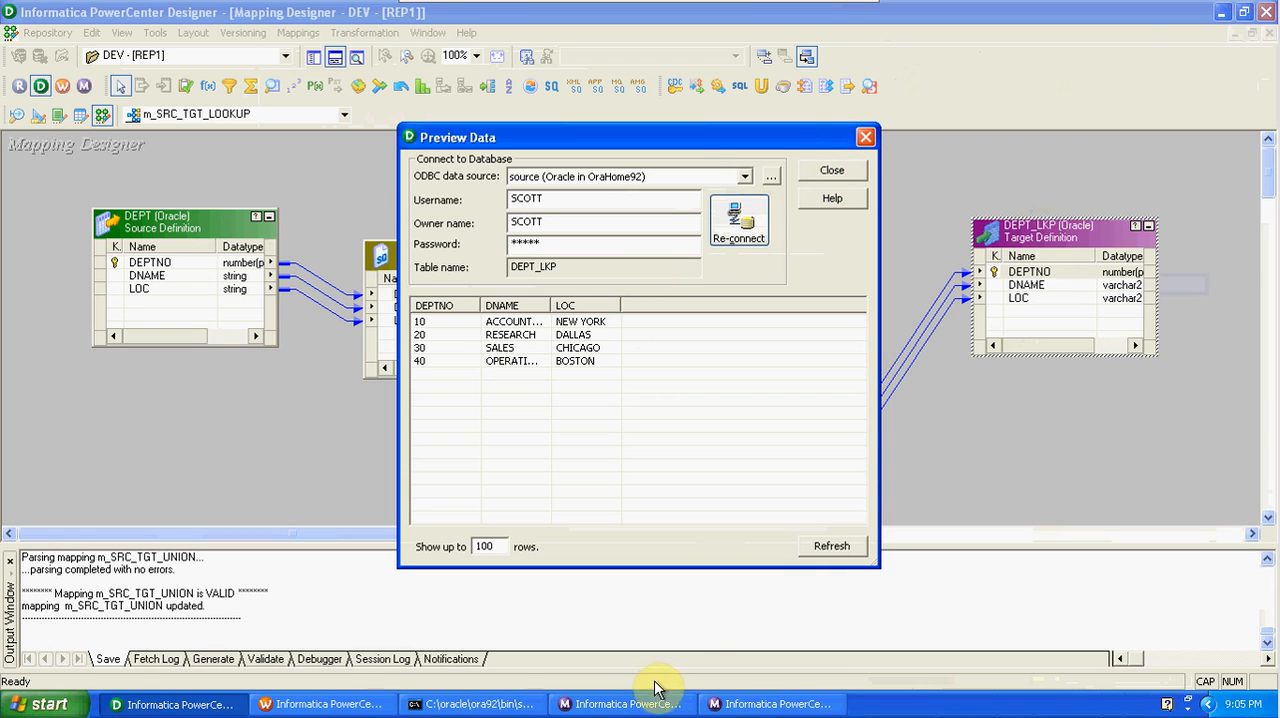
Dismiss the startup tip in the extra, unconnected Workflow Monitor window and close that window.
{"action": "left_click", "coordinate": [733, 705]}
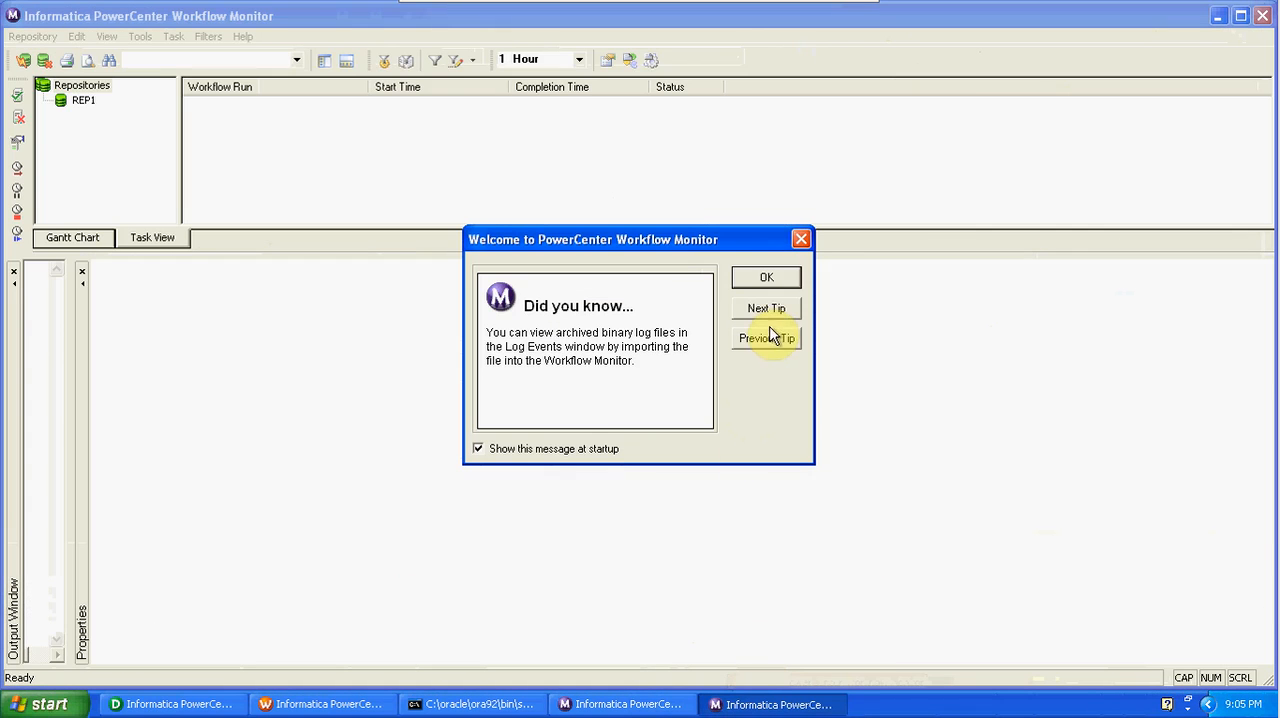
{"action": "left_click", "coordinate": [767, 279]}
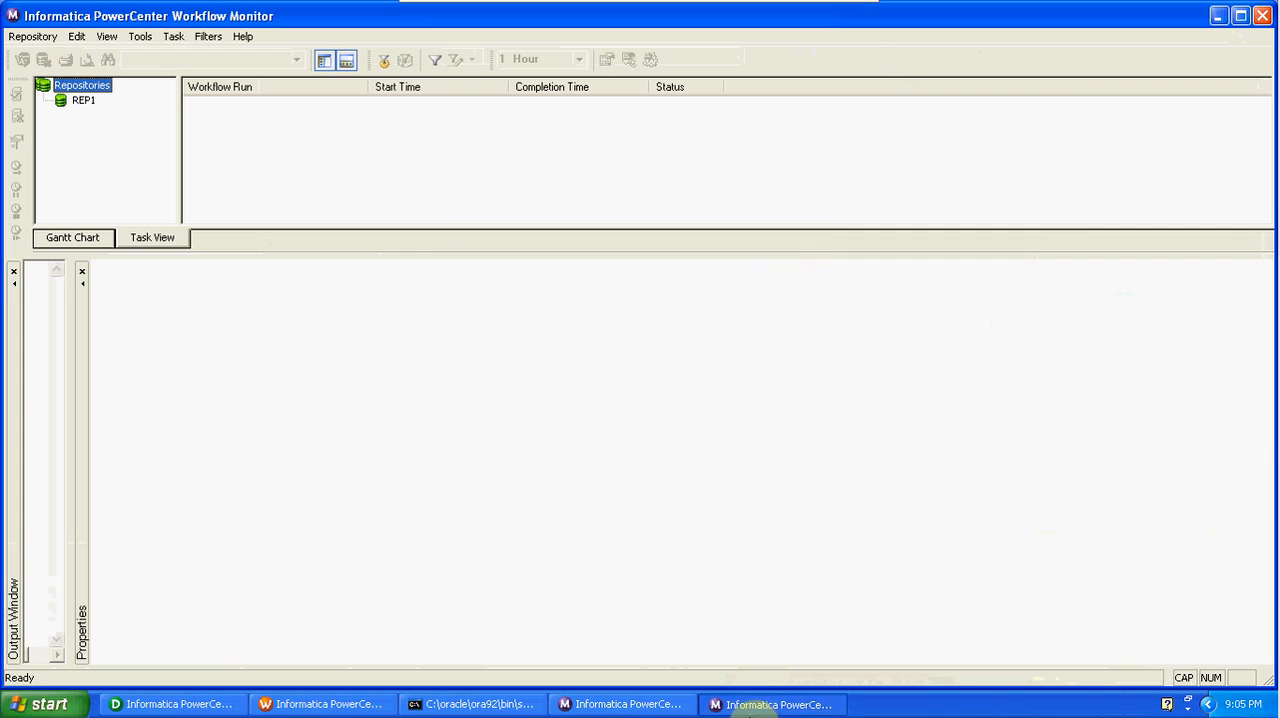
{"action": "right_click", "coordinate": [744, 700]}
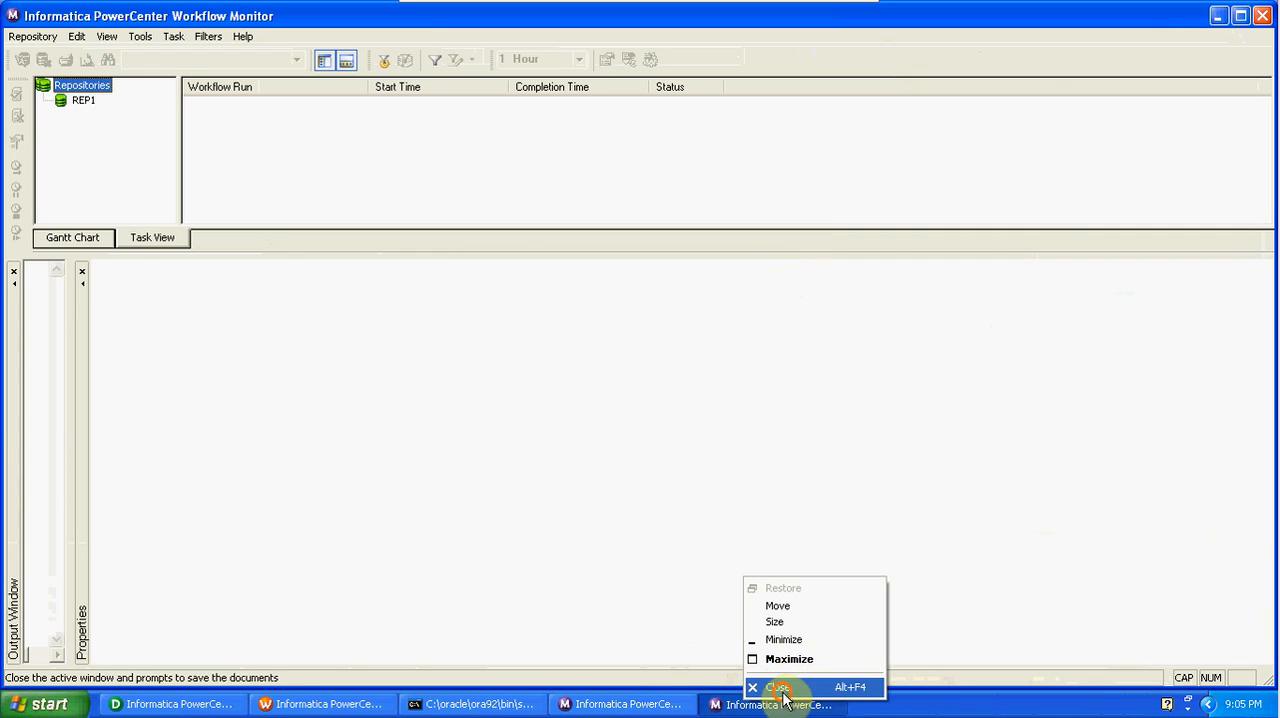
{"action": "left_click", "coordinate": [782, 686]}
Switch to the connected Workflow Monitor, restart the s_m_SRC_TGT_LOOKUP task and examine the new run's statistics.
{"action": "left_click", "coordinate": [620, 704]}
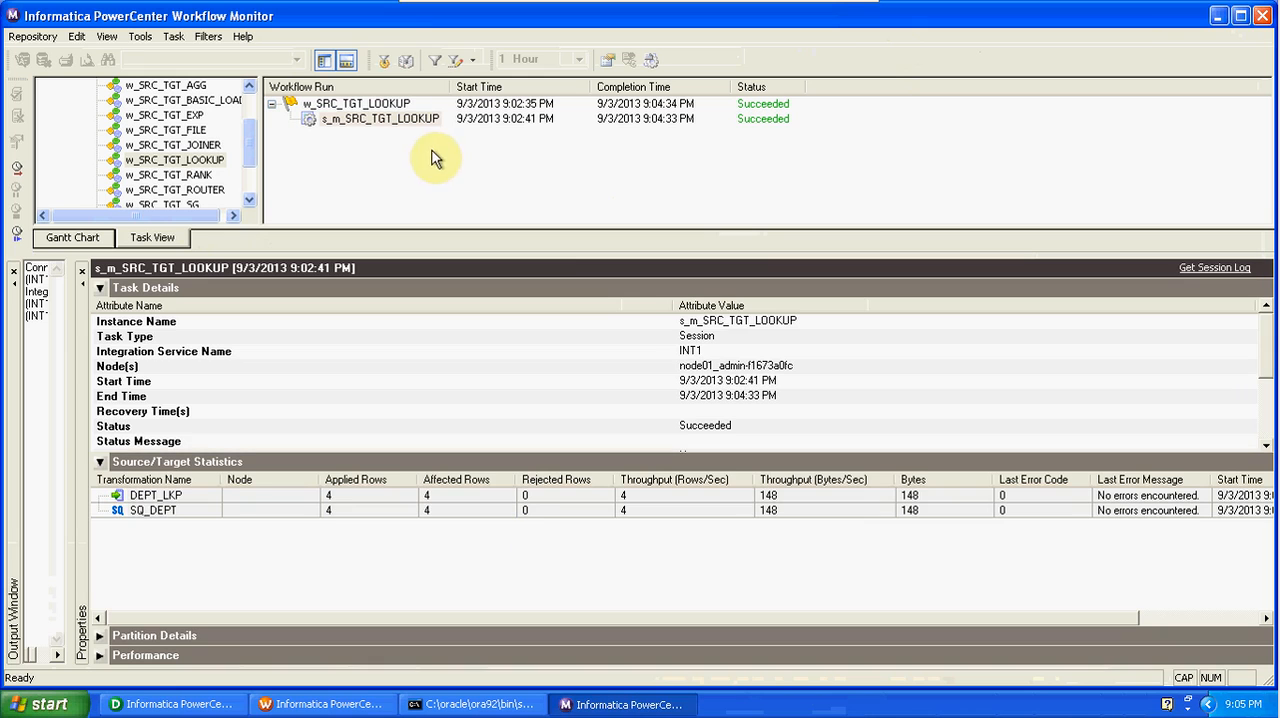
{"action": "right_click", "coordinate": [406, 122]}
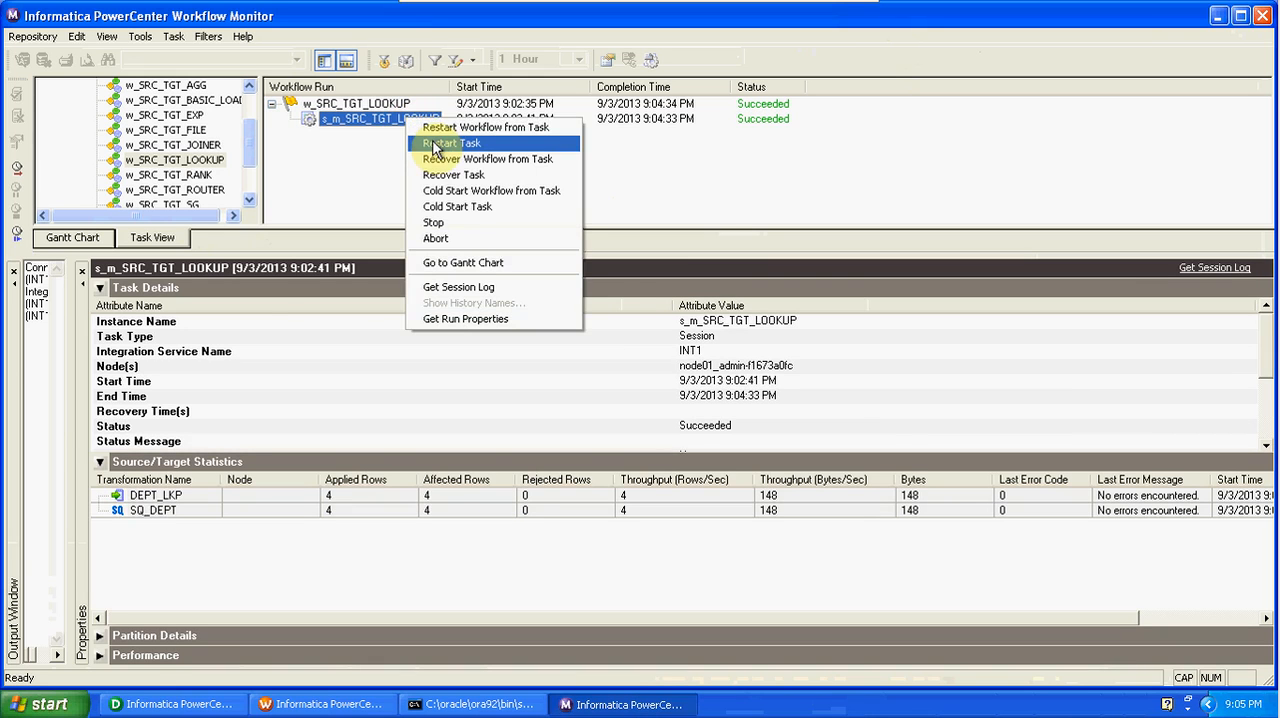
{"action": "left_click", "coordinate": [432, 143]}
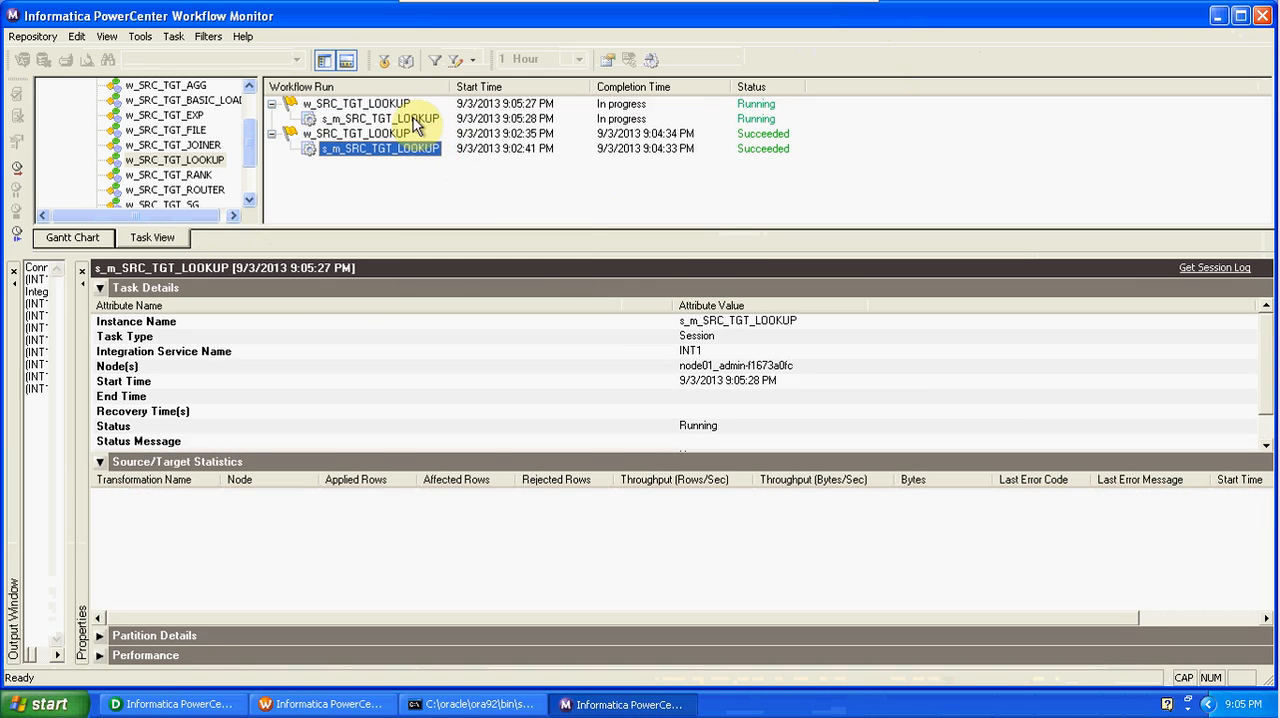
{"action": "left_click", "coordinate": [415, 120]}
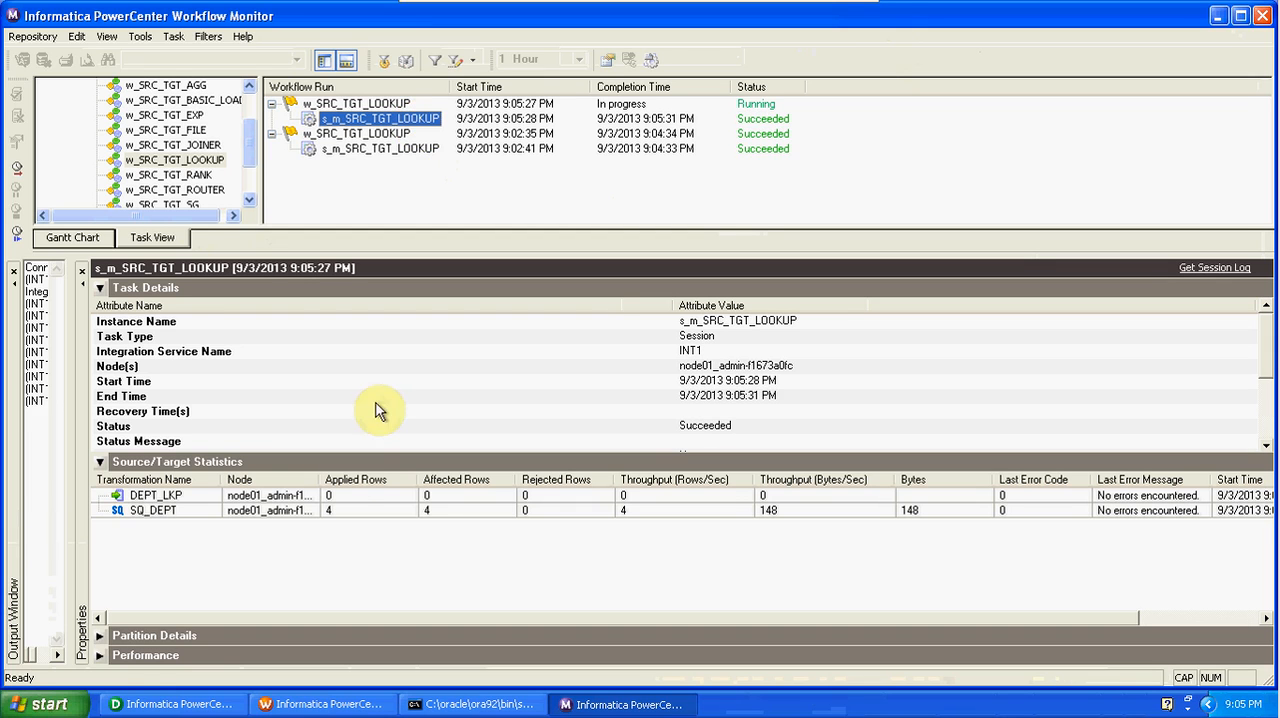
Check the SQ_DEPT and DEPT_LKP run statistics, then switch to SQL*Plus and query all rows of the DEPT table.
{"action": "left_click", "coordinate": [347, 516]}
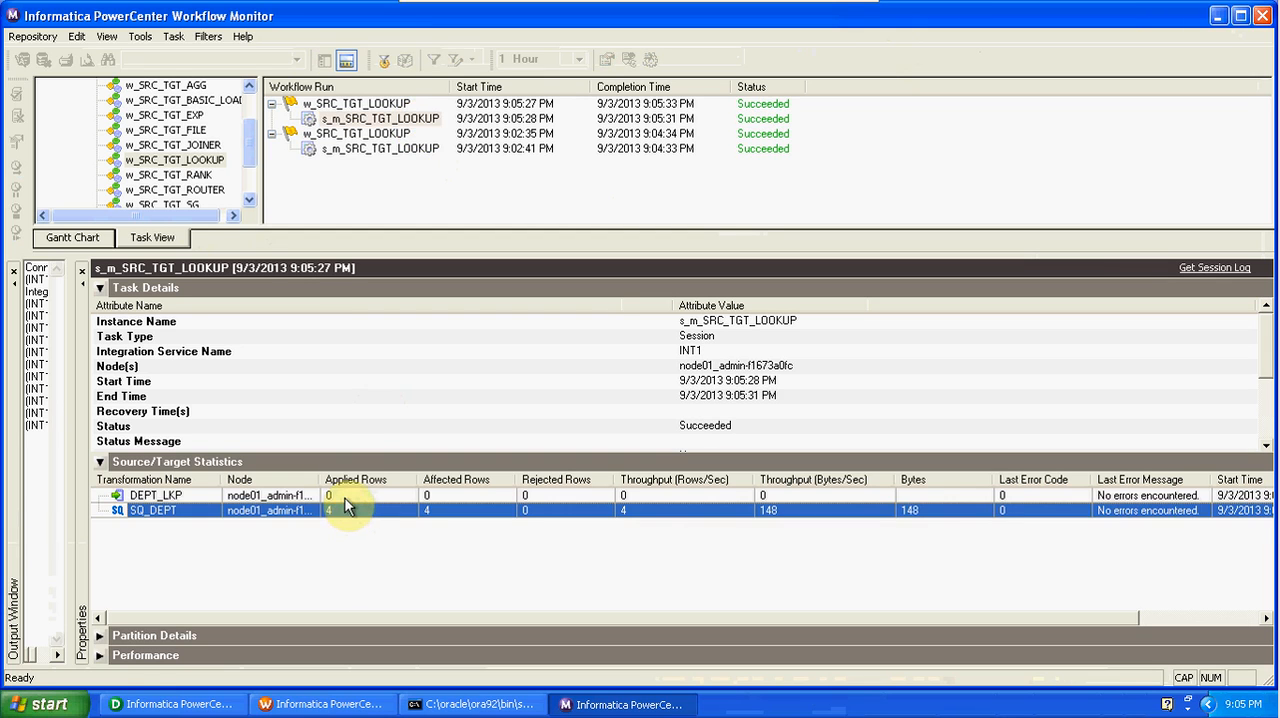
{"action": "left_click", "coordinate": [345, 497]}
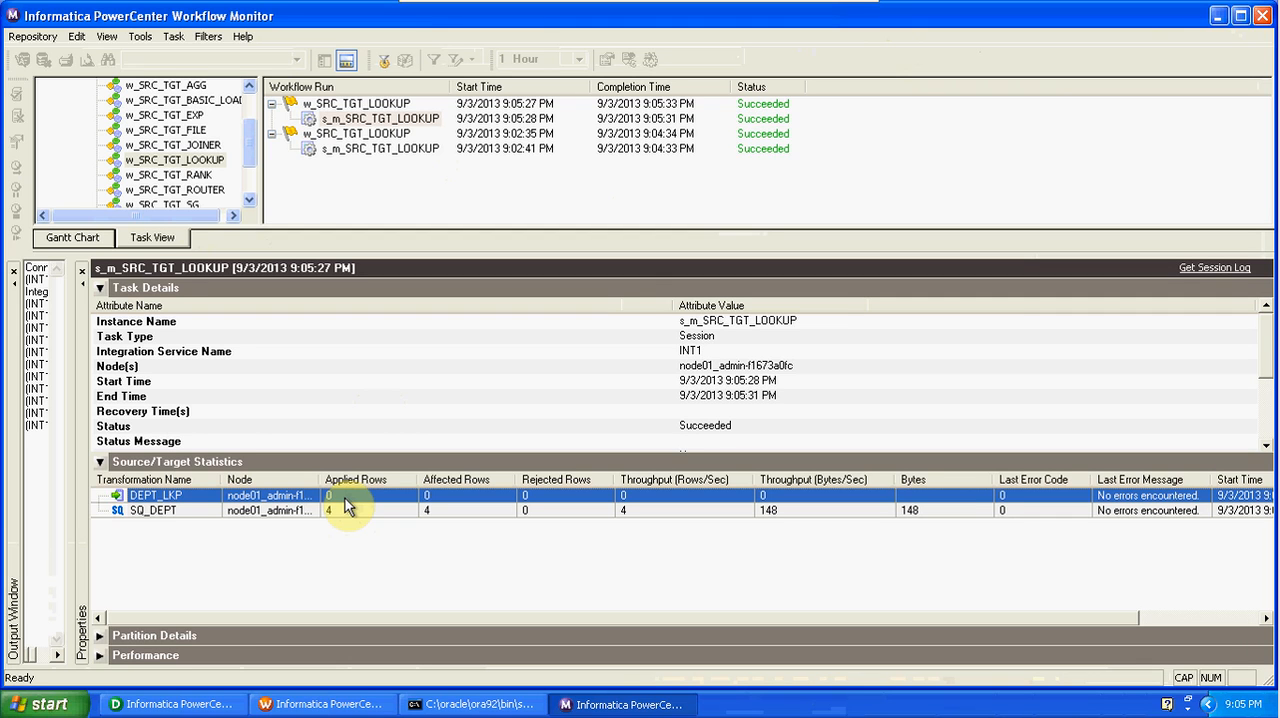
{"action": "left_click", "coordinate": [483, 706]}
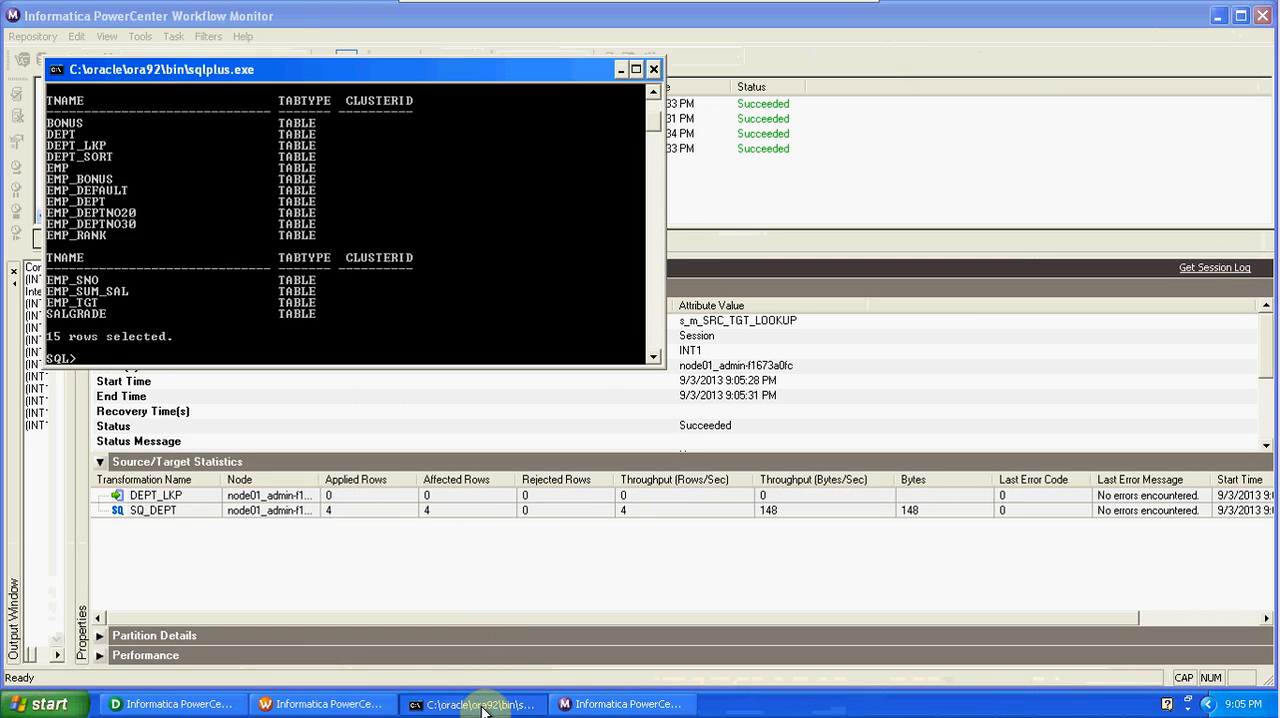
{"action": "type", "text": "SELECT * FROM DEPT;"}
{"action": "key", "text": "Return"}
Insert a row with values 50, 'SALES', 'US' into DEPT and commit the transaction.
{"action": "type", "text": "INSERT INTO DEPT"}
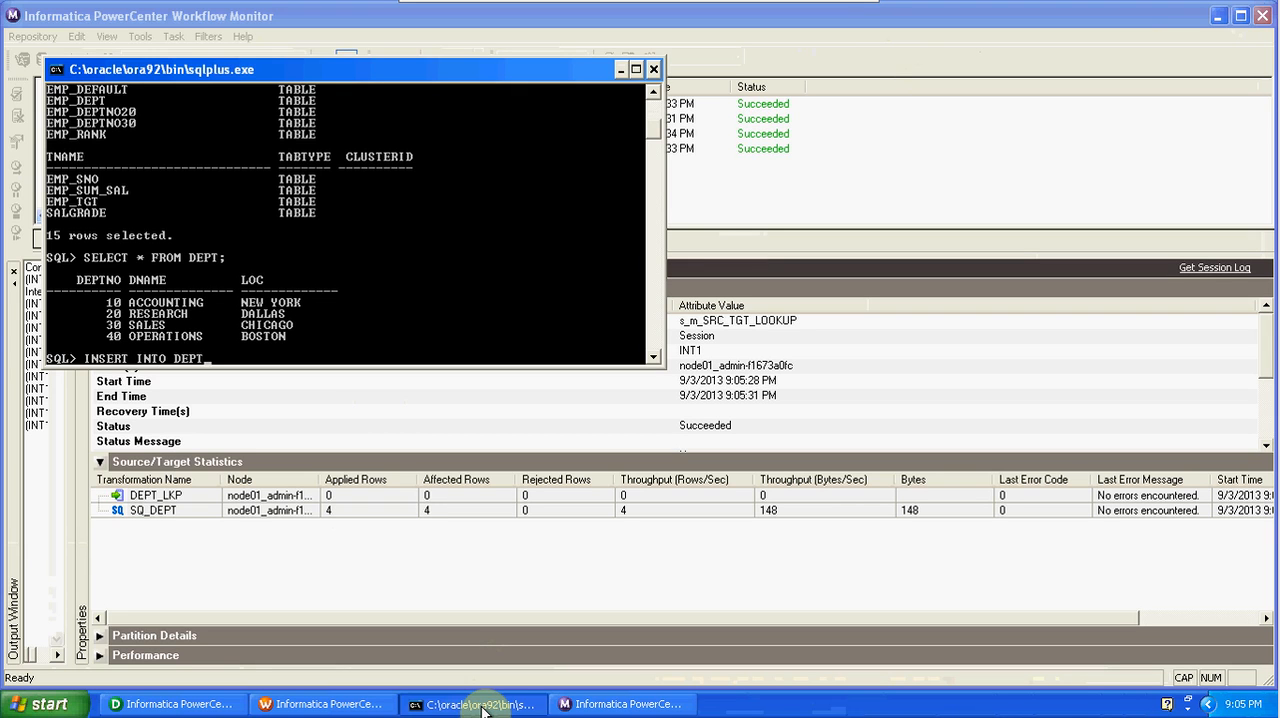
{"action": "type", "text": " V"}
{"action": "type", "text": "ALUES(50,'SALES','U"}
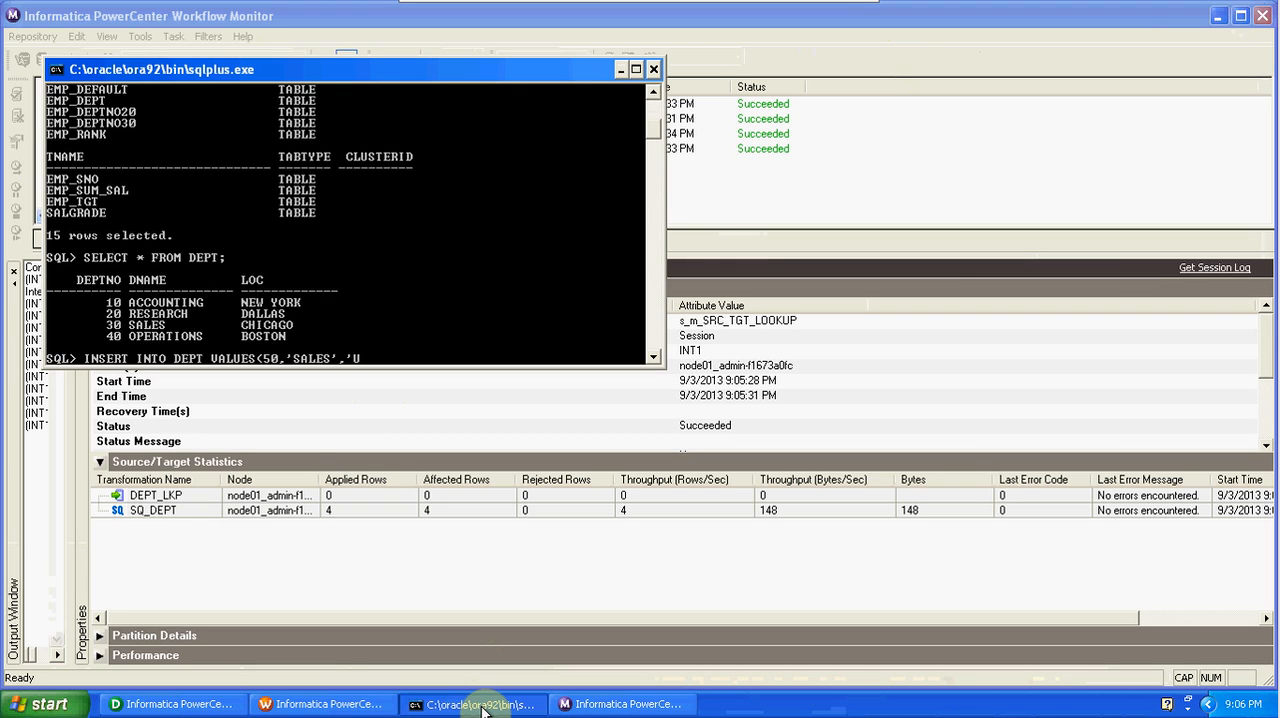
{"action": "type", "text": "S');"}
{"action": "key", "text": "Return"}
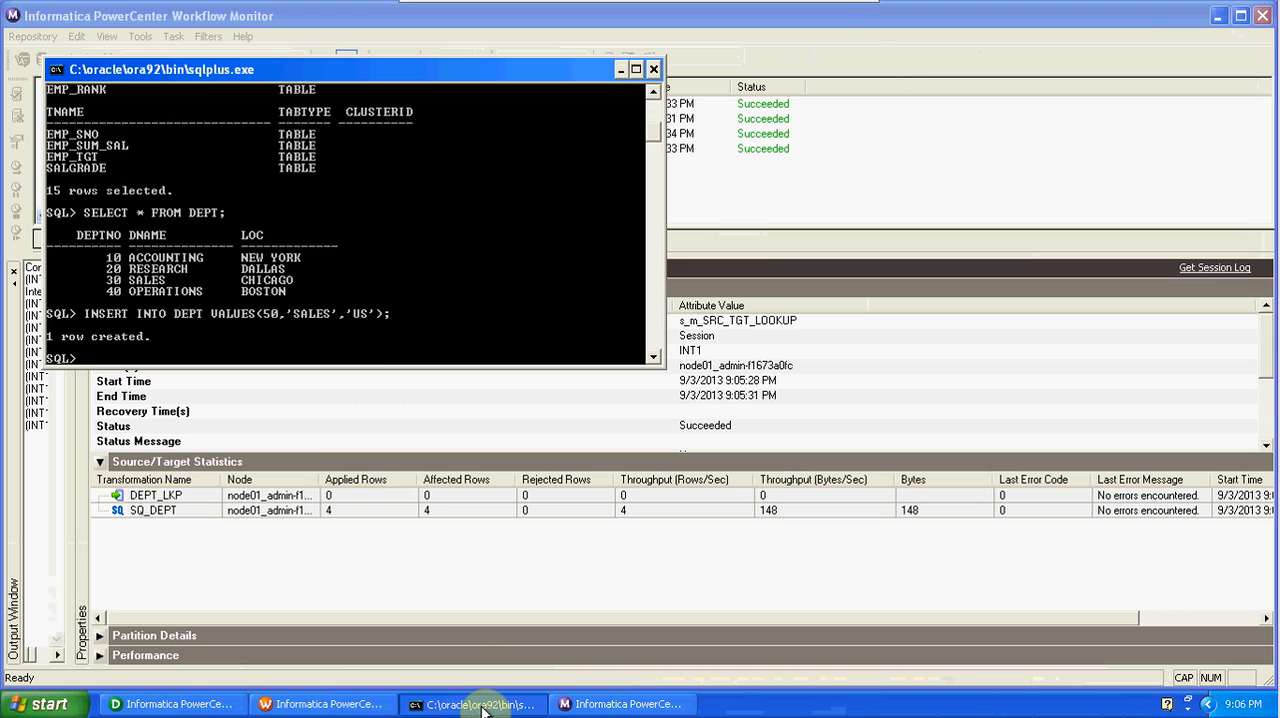
{"action": "type", "text": "COMMIT;"}
{"action": "key", "text": "Return"}
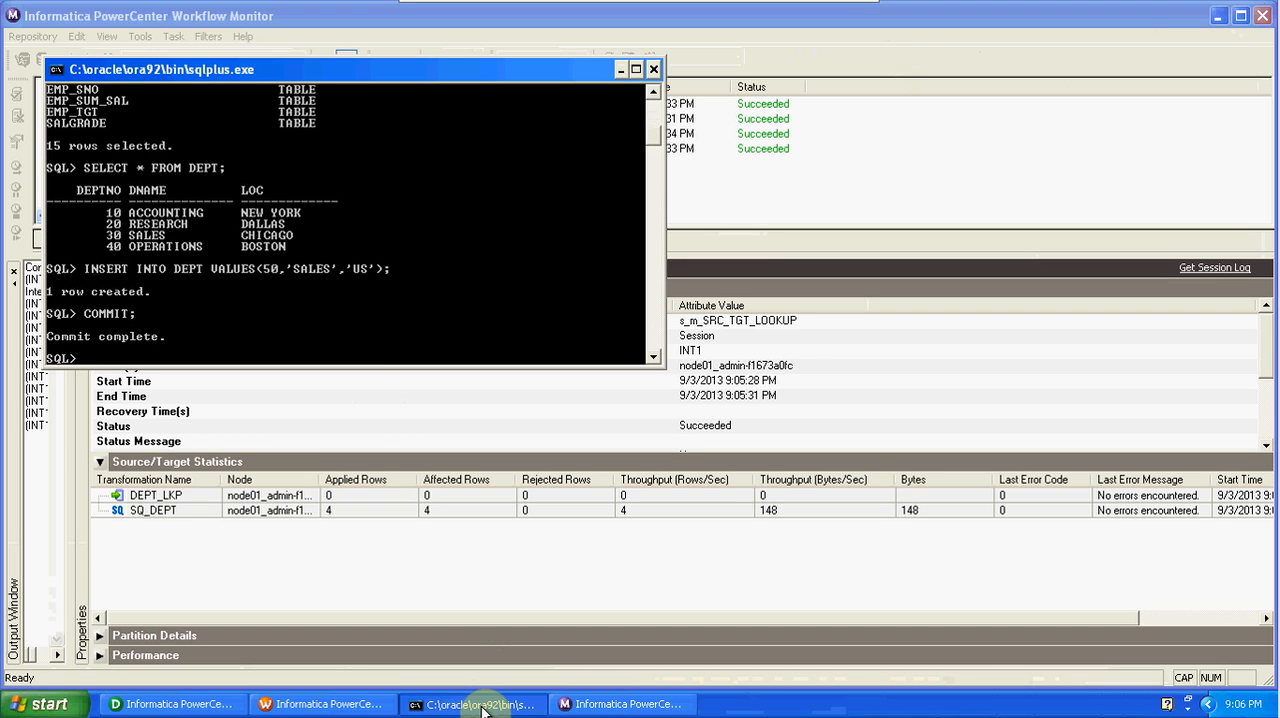
Switch to Workflow Monitor, restart the latest s_m_SRC_TGT_LOOKUP task and examine the new run's SQ_DEPT and DEPT_LKP statistics.
{"action": "left_click", "coordinate": [845, 437]}
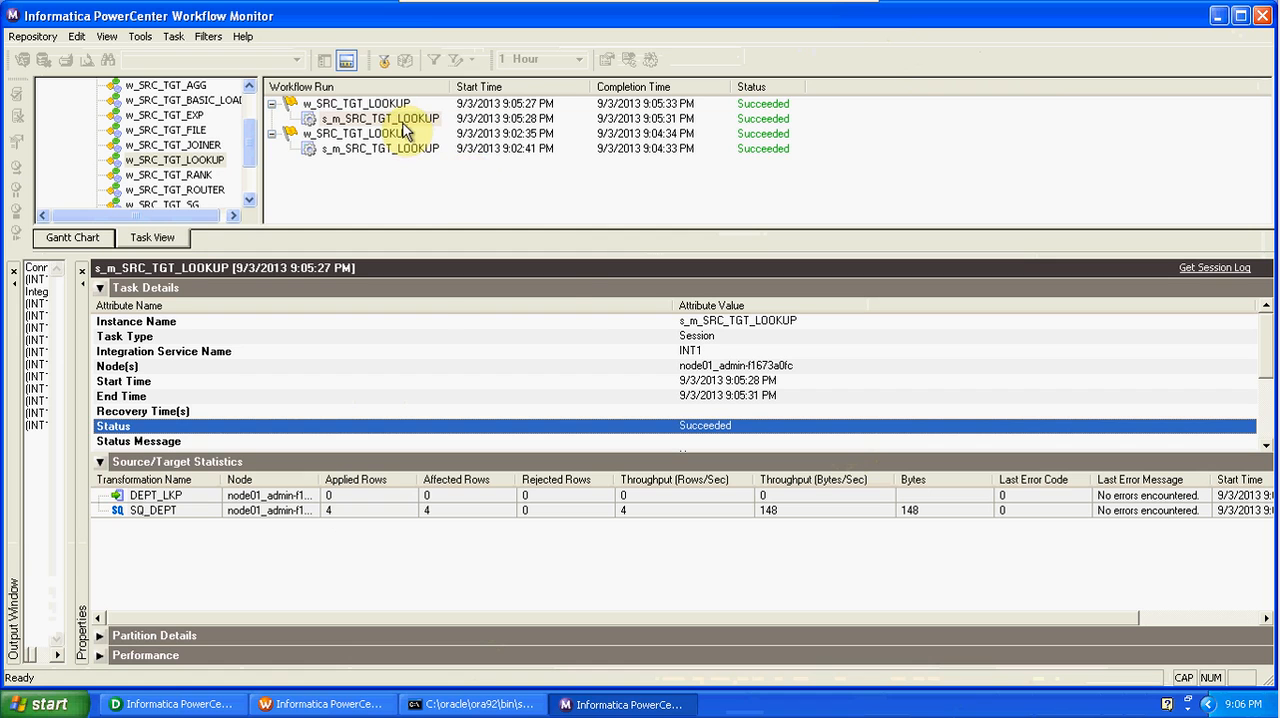
{"action": "left_click", "coordinate": [404, 124]}
{"action": "right_click", "coordinate": [402, 121]}
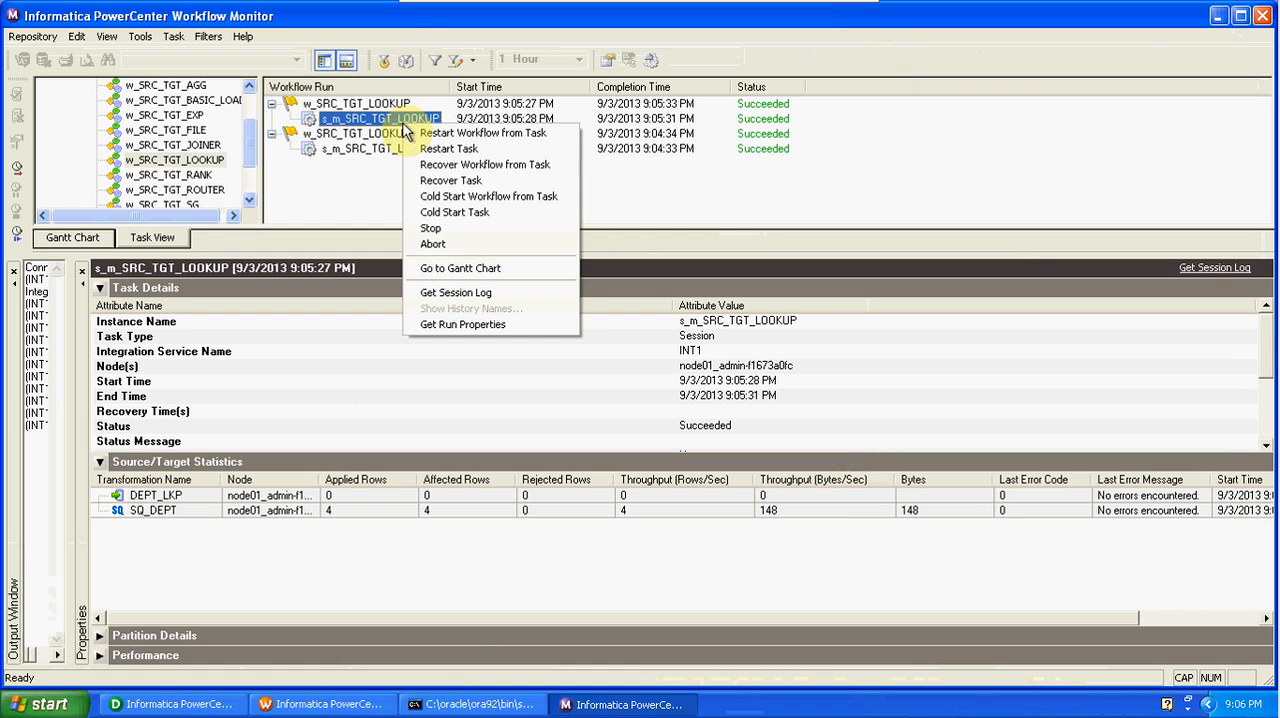
{"action": "left_click", "coordinate": [422, 150]}
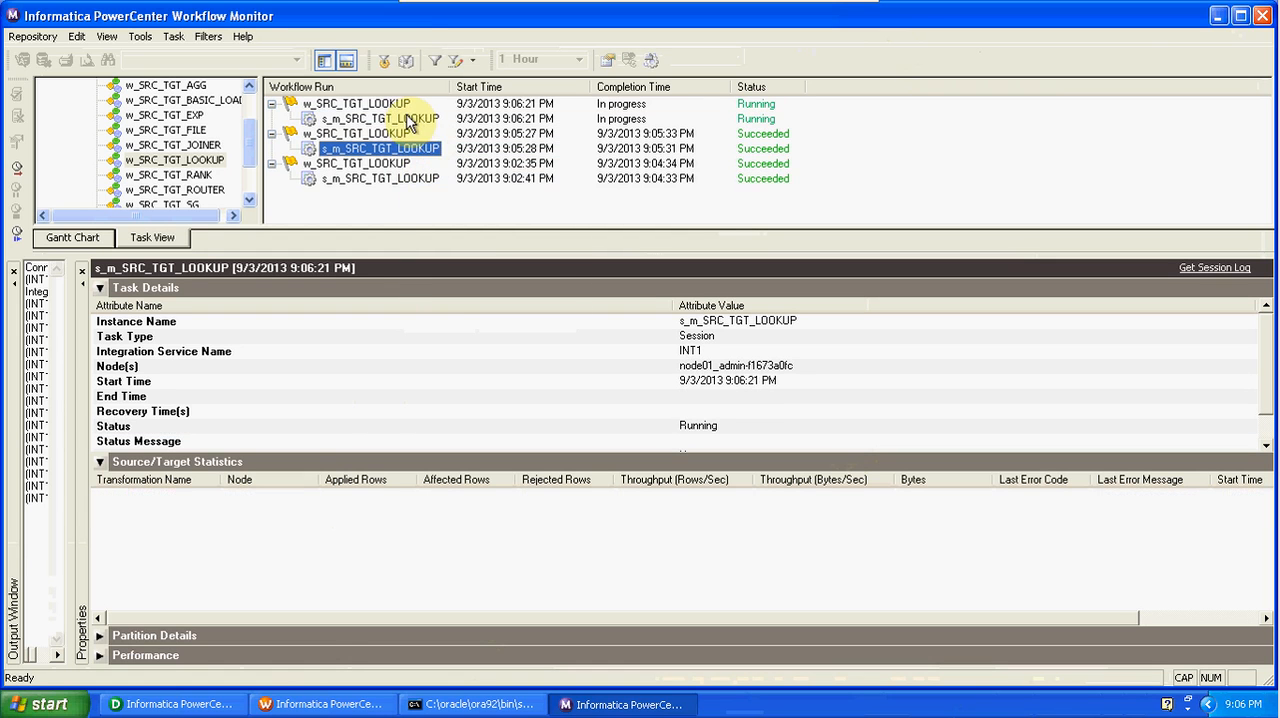
{"action": "left_click", "coordinate": [410, 119]}
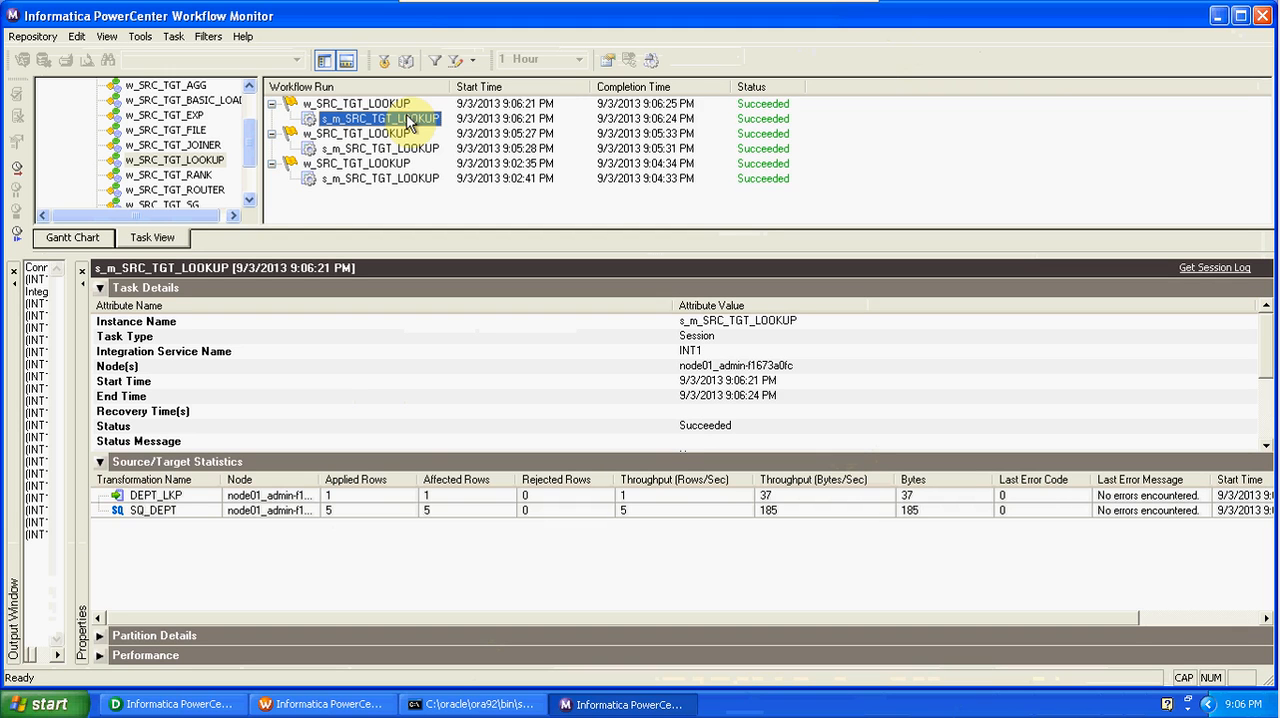
{"action": "left_click", "coordinate": [366, 514]}
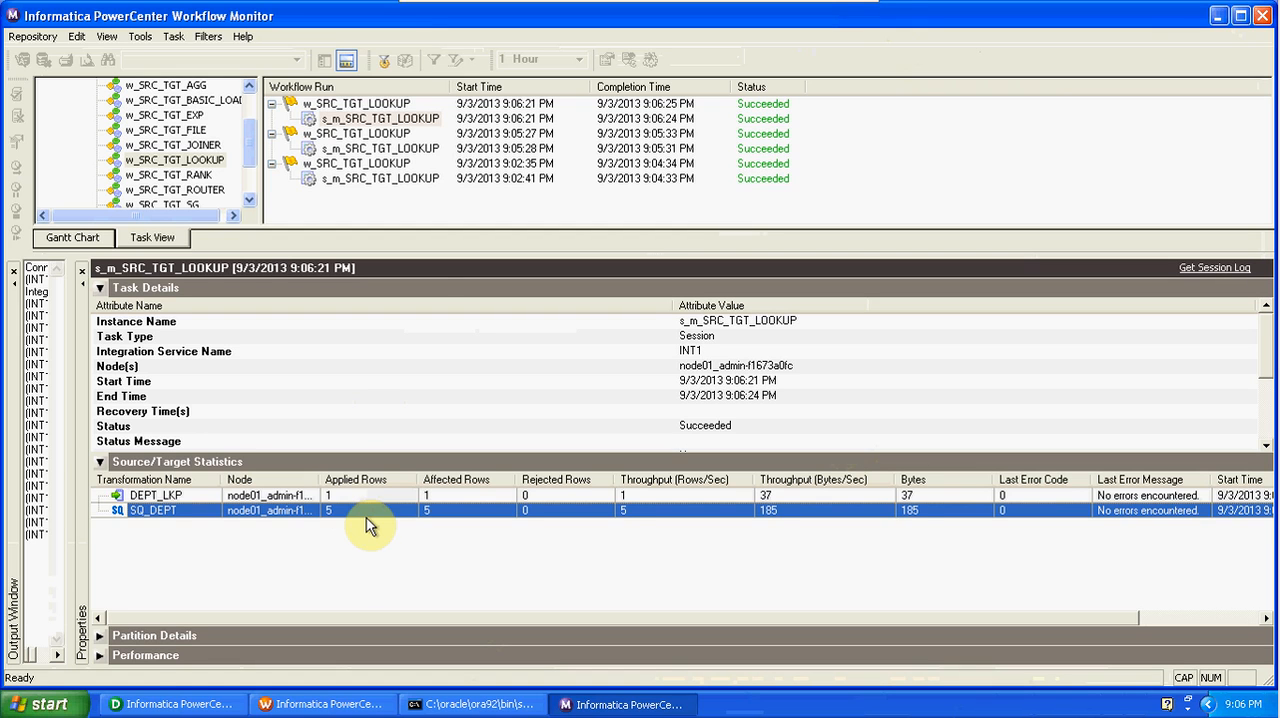
{"action": "left_click", "coordinate": [349, 497]}
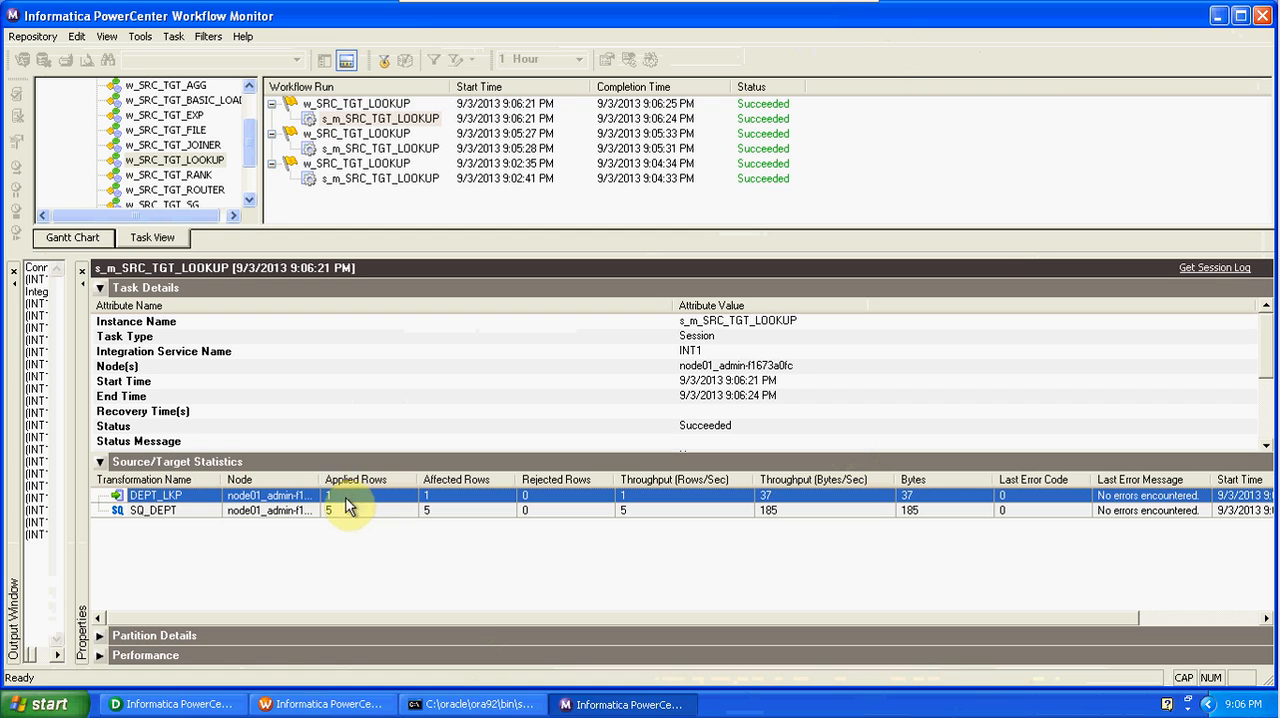
Switch to Designer, refresh the DEPT_LKP target data preview to check for the added row, and close the preview.
{"action": "left_click", "coordinate": [170, 704]}
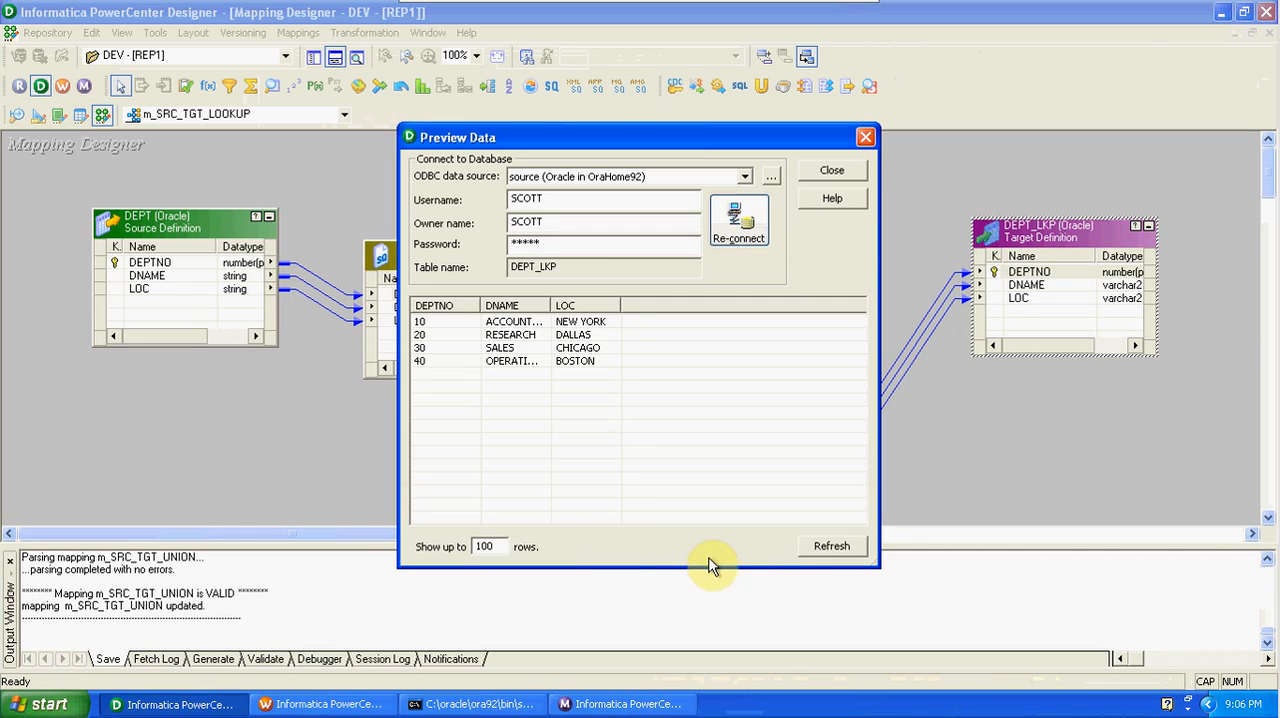
{"action": "left_click", "coordinate": [830, 547]}
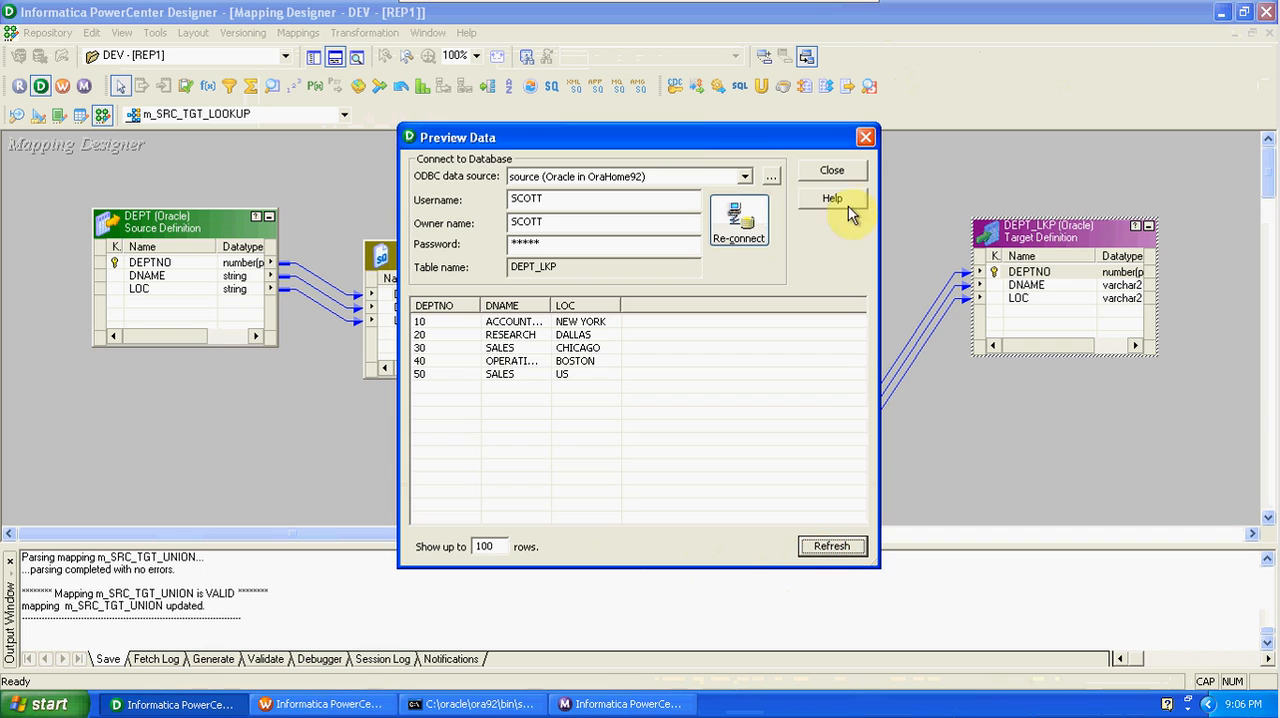
{"action": "left_click", "coordinate": [866, 136]}
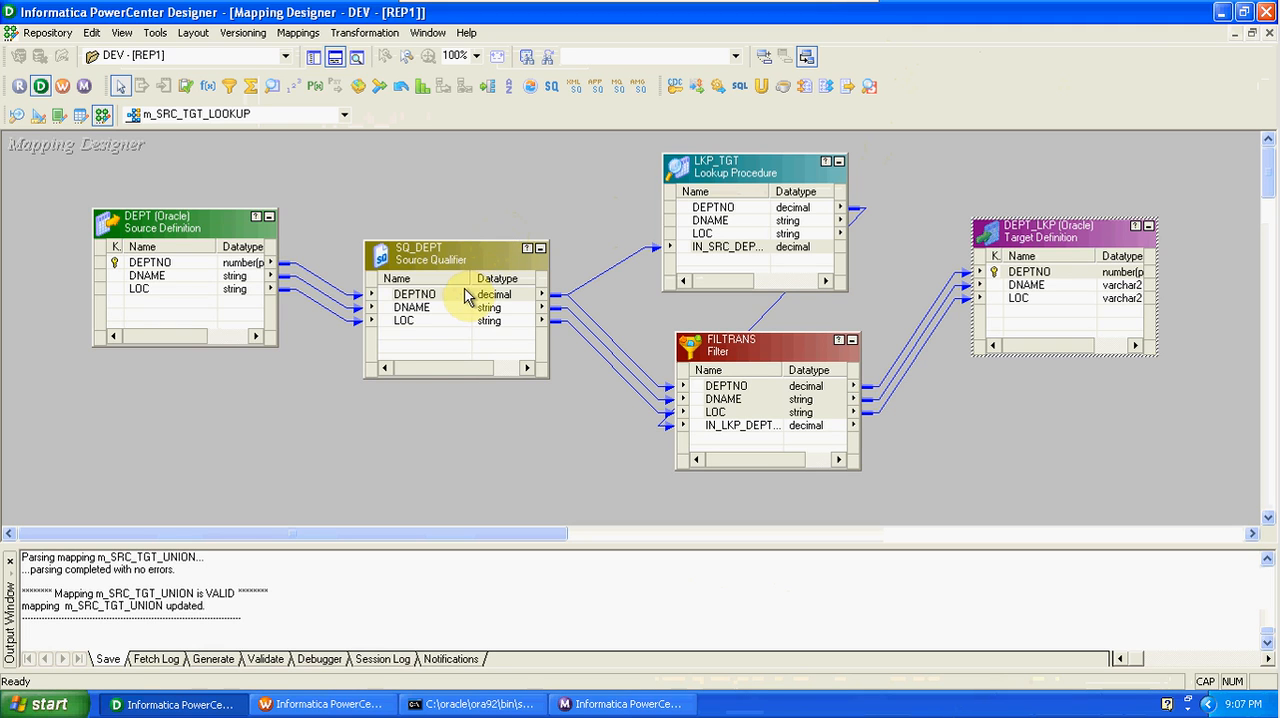
Review the SQ_DEPT DEPTNO port and LKP_TGT's input port, and examine the lookup condition of LKP_TGT.
{"action": "left_click", "coordinate": [462, 297]}
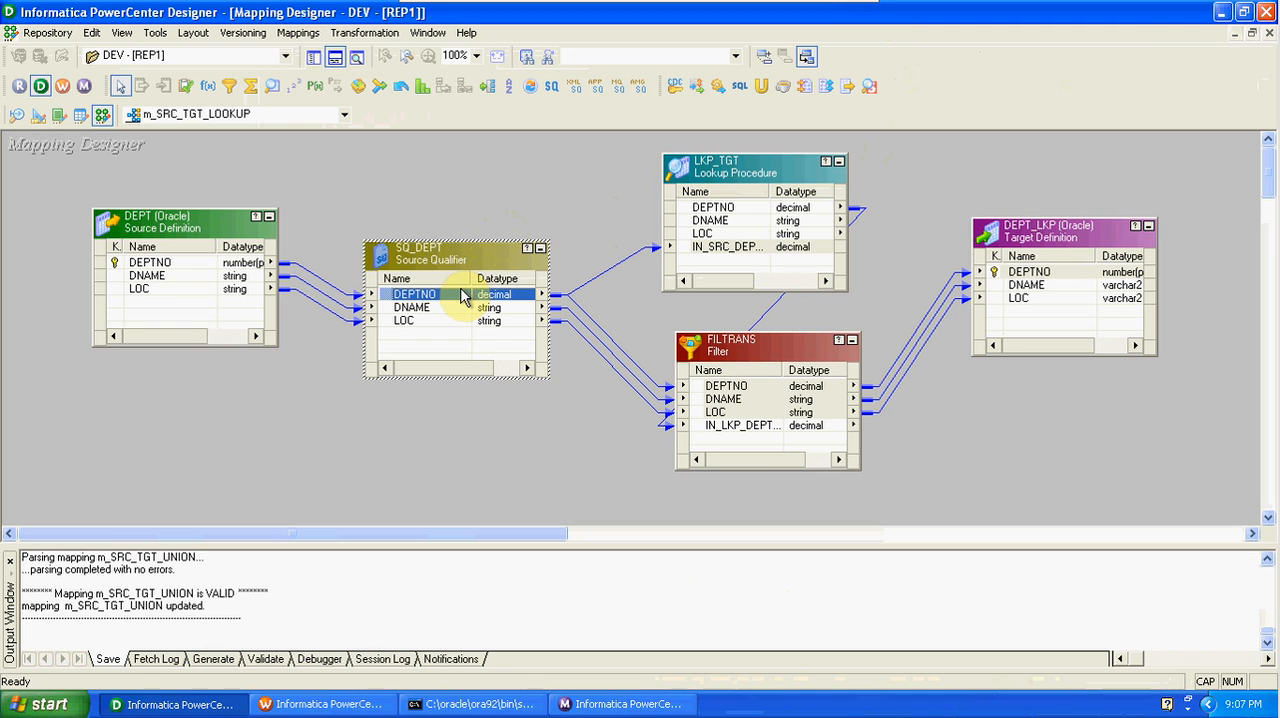
{"action": "left_click", "coordinate": [707, 248]}
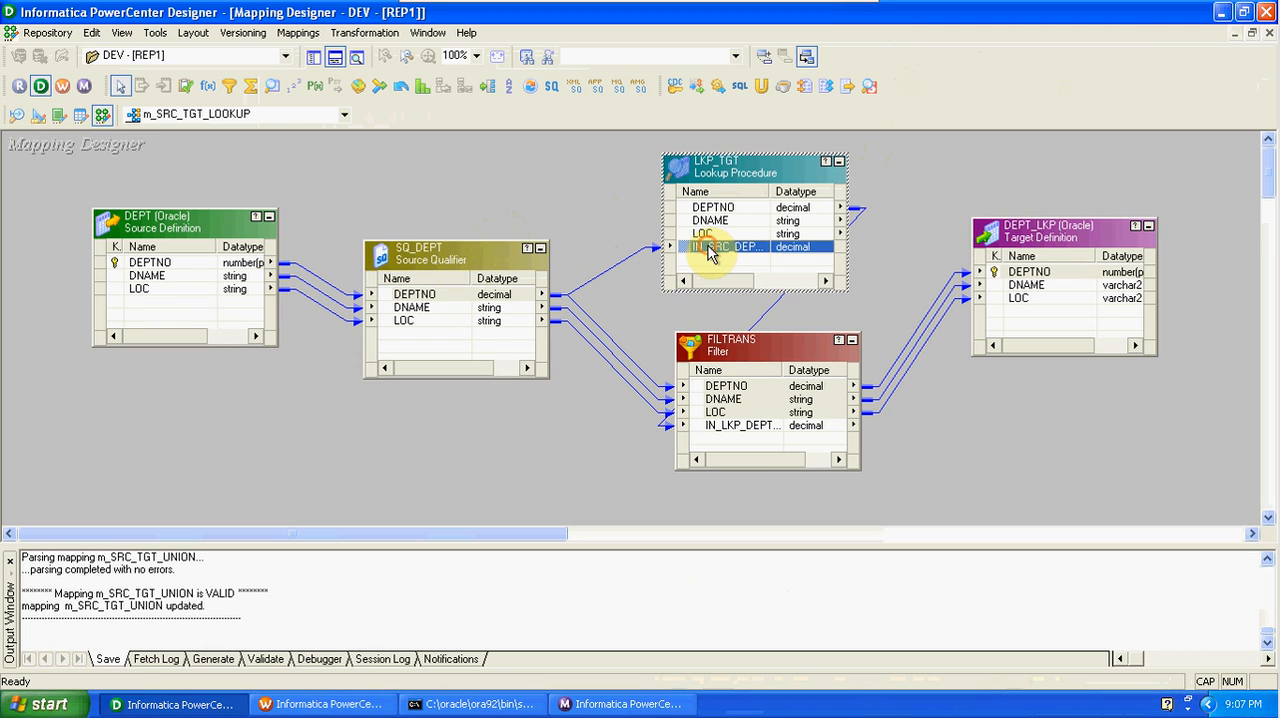
{"action": "double_click", "coordinate": [729, 172]}
{"action": "left_click", "coordinate": [496, 186]}
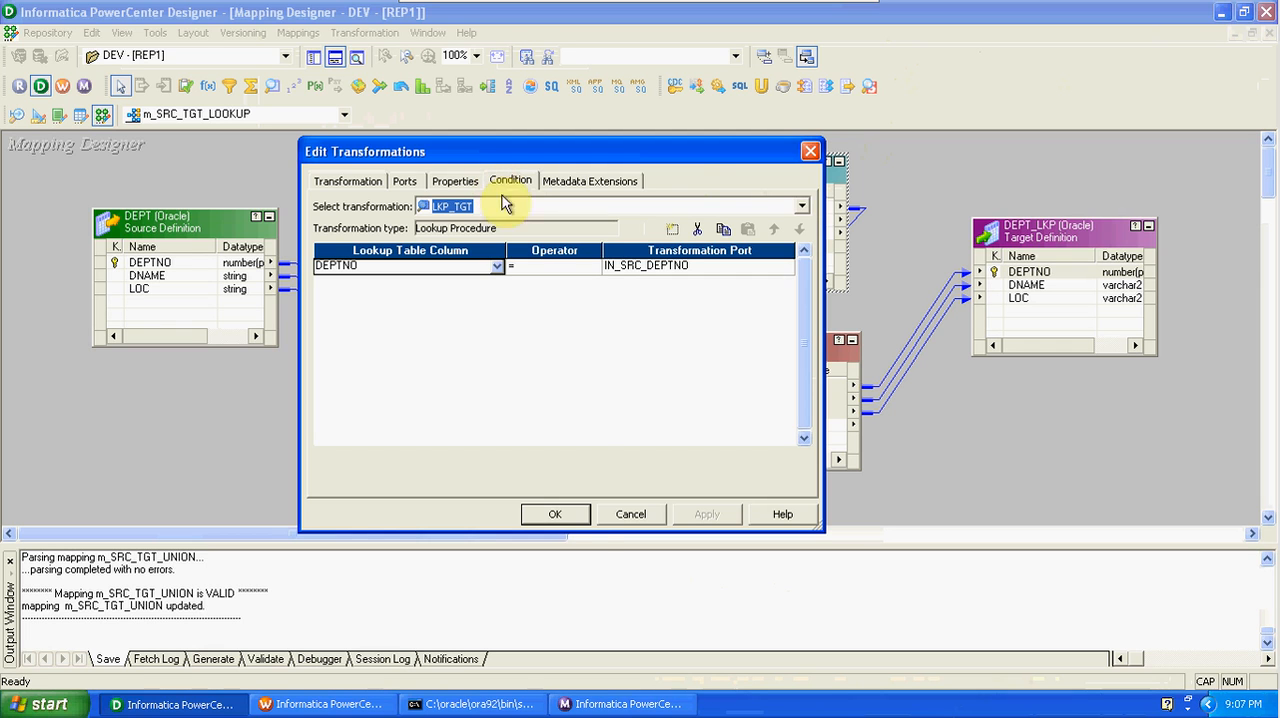
{"action": "left_click", "coordinate": [566, 515]}
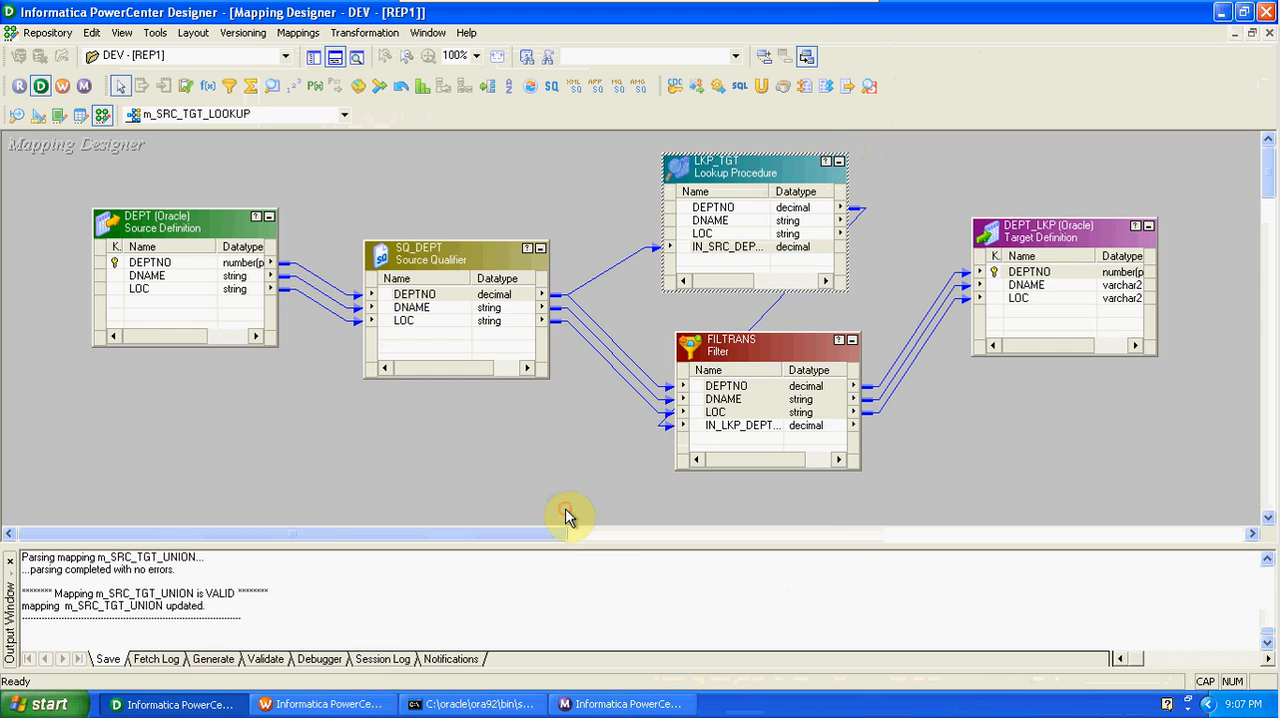
Highlight the forward link path of the DEPTNO port in LKP_TGT.
{"action": "left_click", "coordinate": [731, 210]}
{"action": "right_click", "coordinate": [735, 212]}
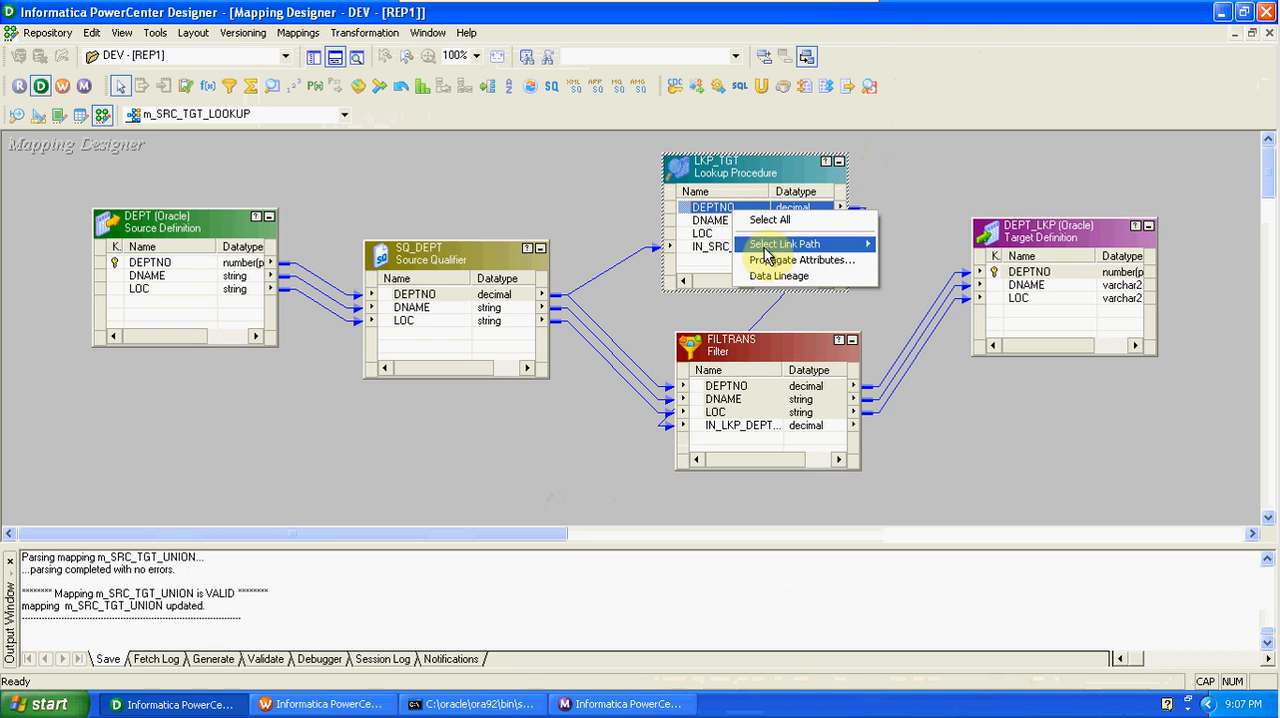
{"action": "mouse_move", "coordinate": [771, 245]}
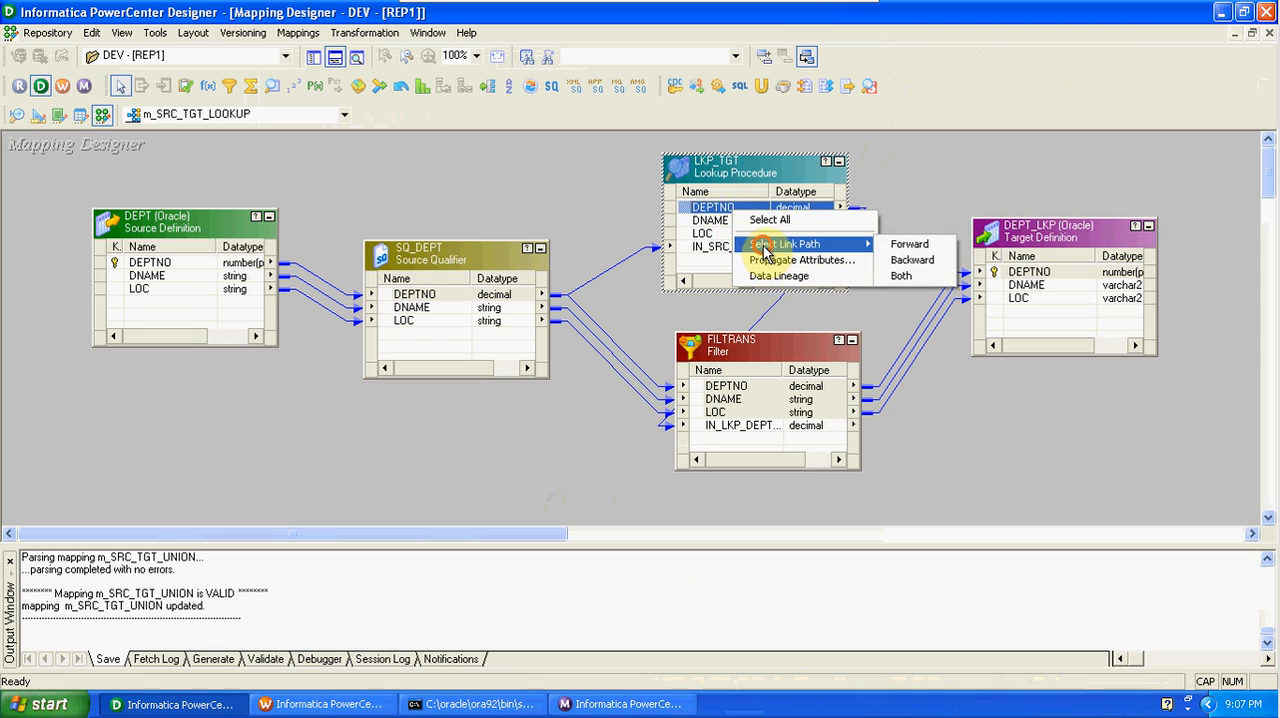
{"action": "left_click", "coordinate": [901, 246]}
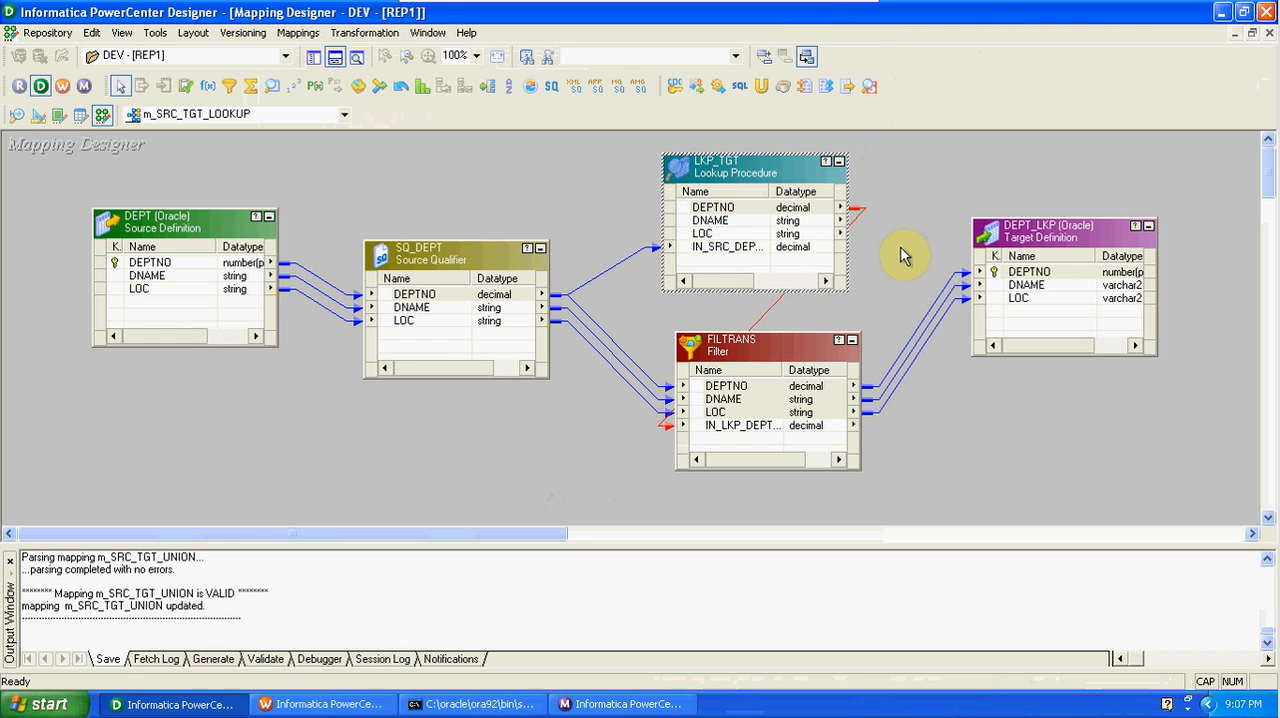
Examine the filter condition in the FILTRANS properties and leave the transformation without changes.
{"action": "double_click", "coordinate": [757, 430]}
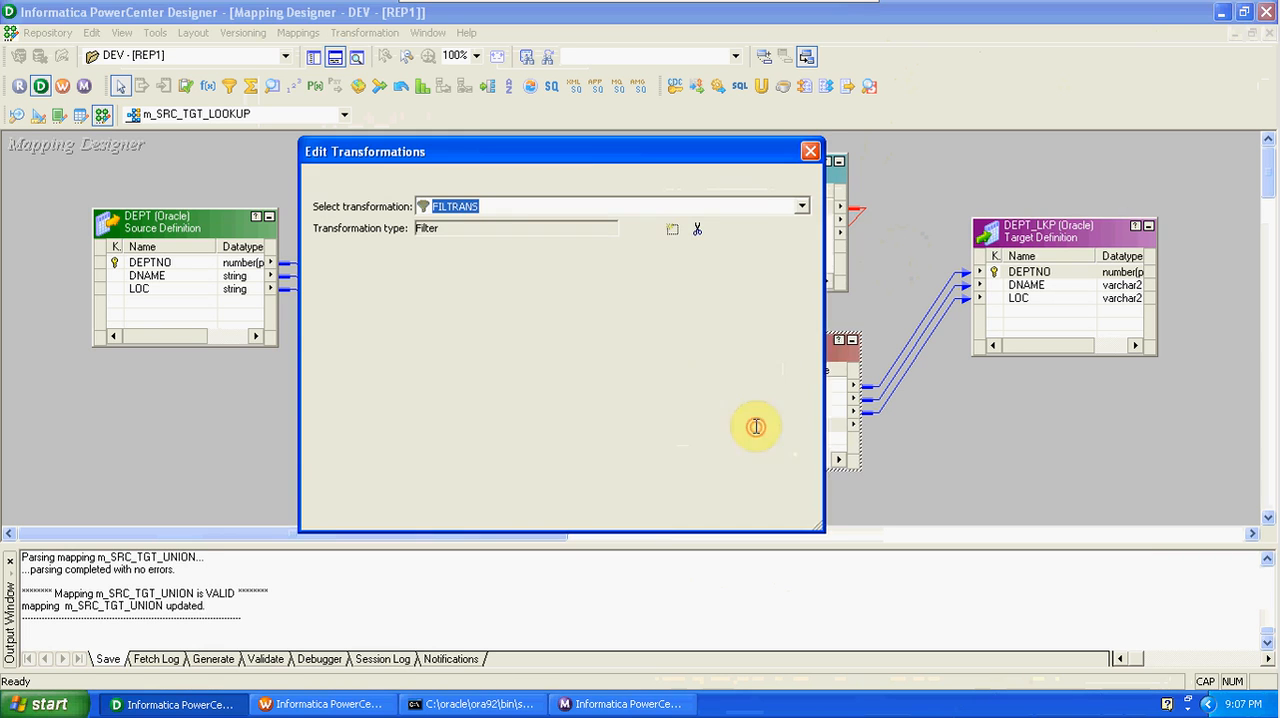
{"action": "left_click", "coordinate": [456, 182]}
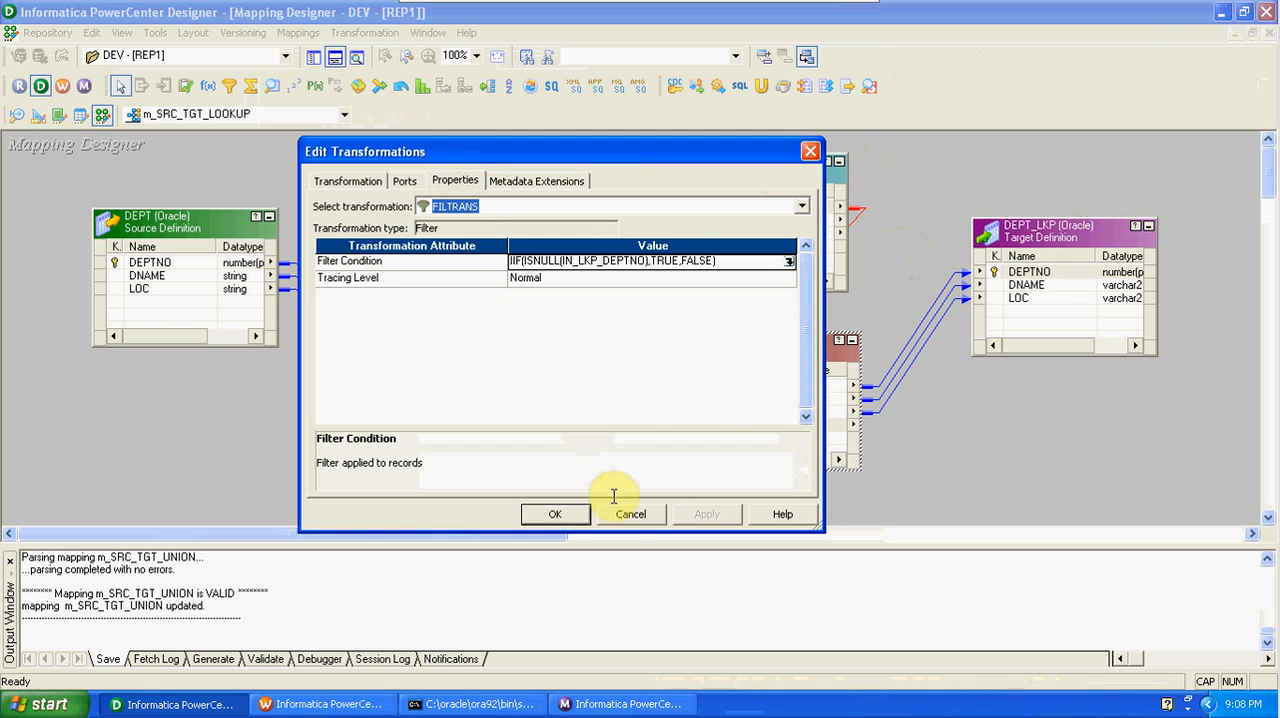
{"action": "left_click", "coordinate": [618, 514]}
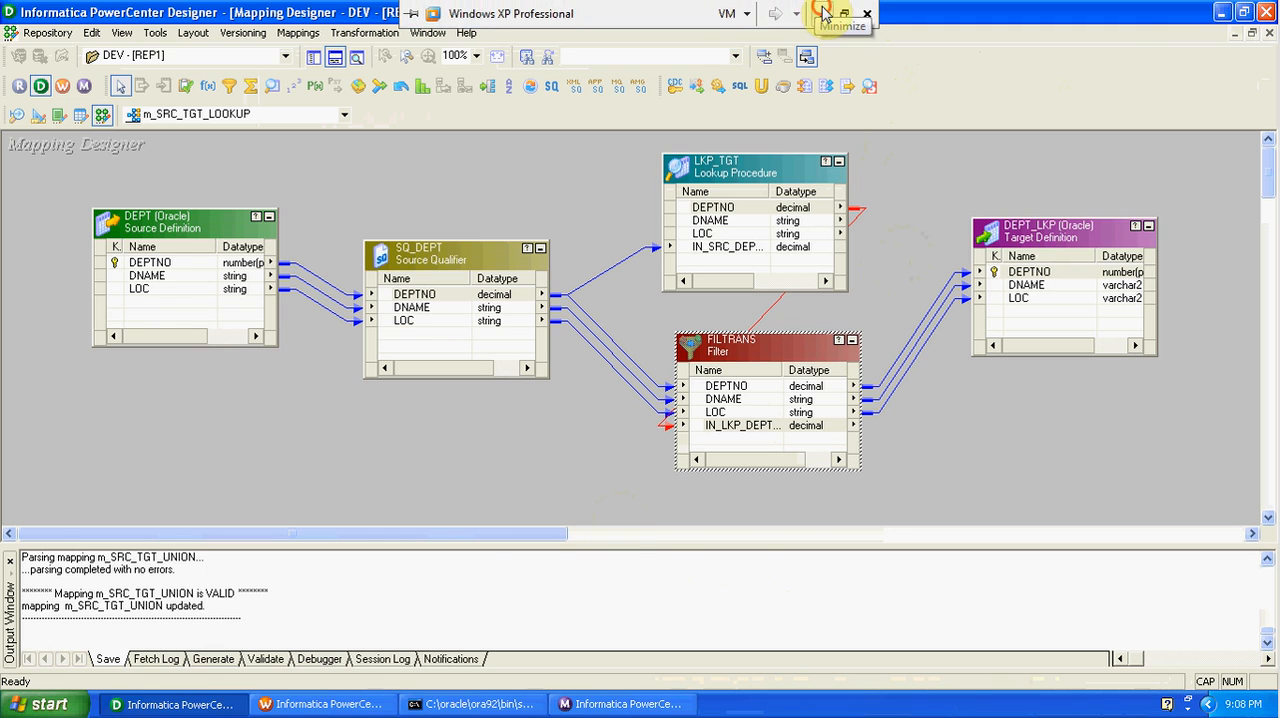
Minimize the virtual machine, switch to the LKP workbook in Excel and review the source, lookup and filter table layout.
{"action": "left_click", "coordinate": [823, 13]}
{"action": "left_click", "coordinate": [368, 338]}
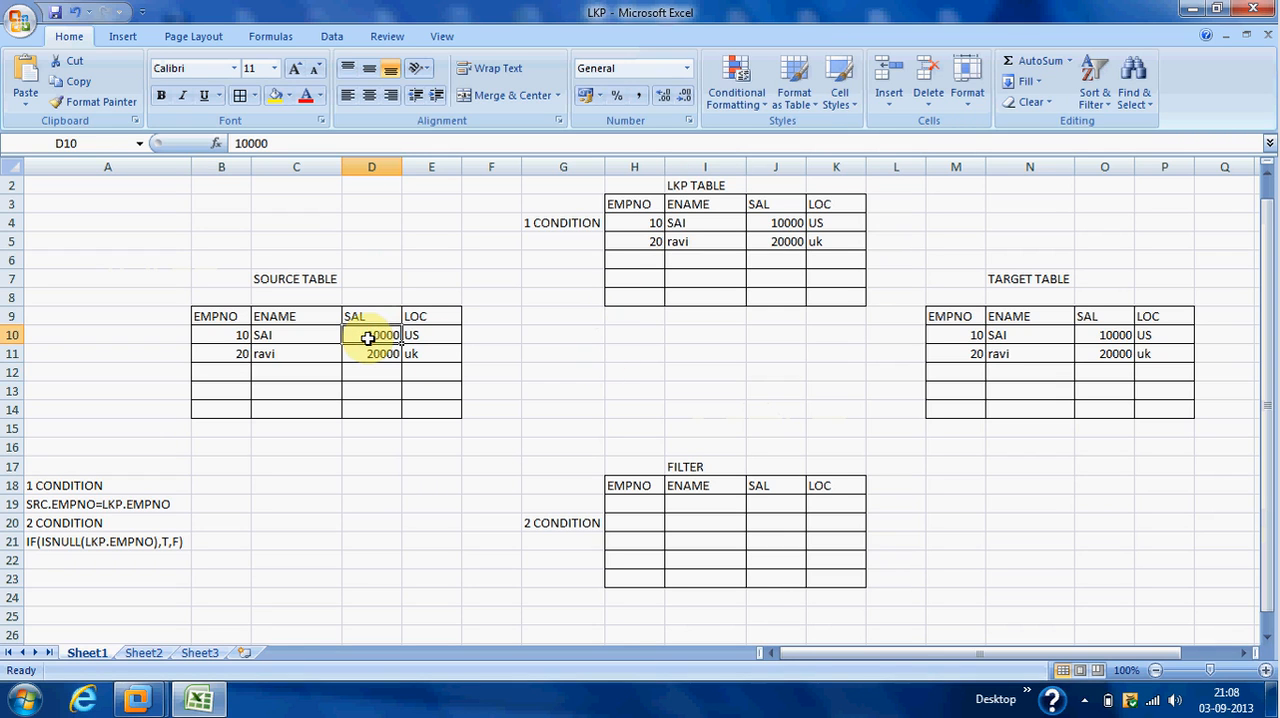
{"action": "left_click", "coordinate": [713, 228]}
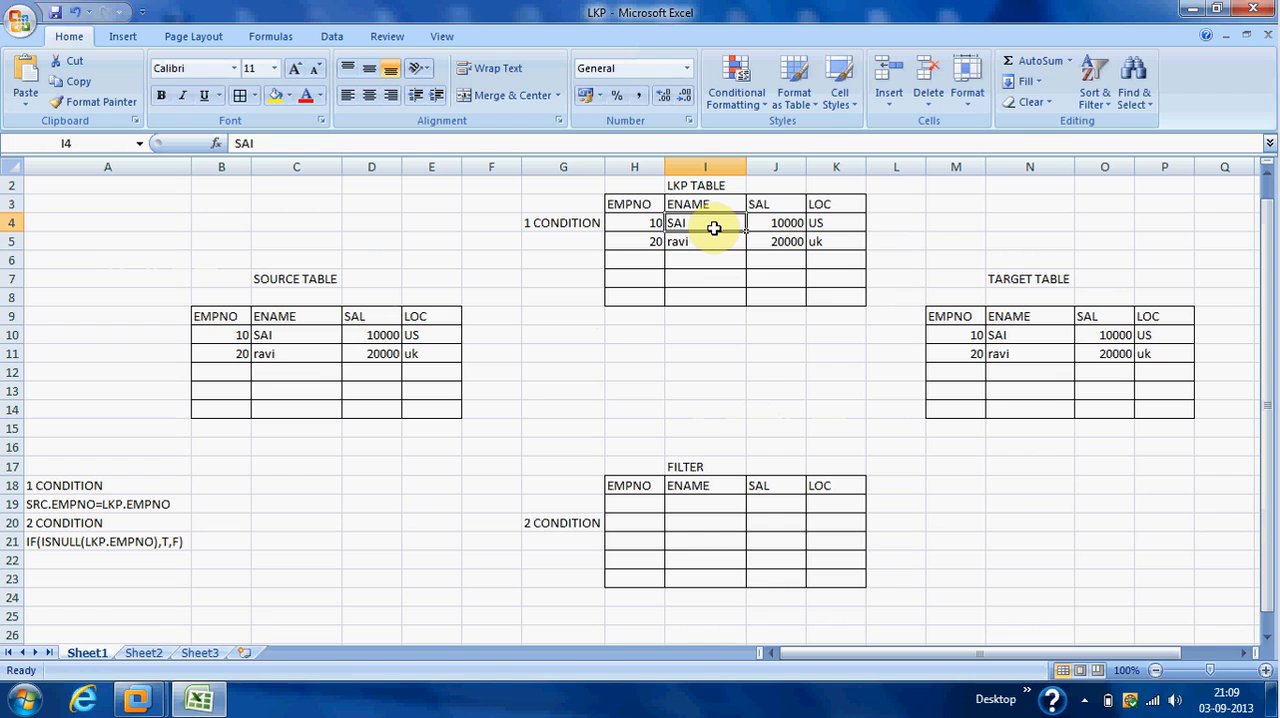
{"action": "left_click", "coordinate": [715, 441]}
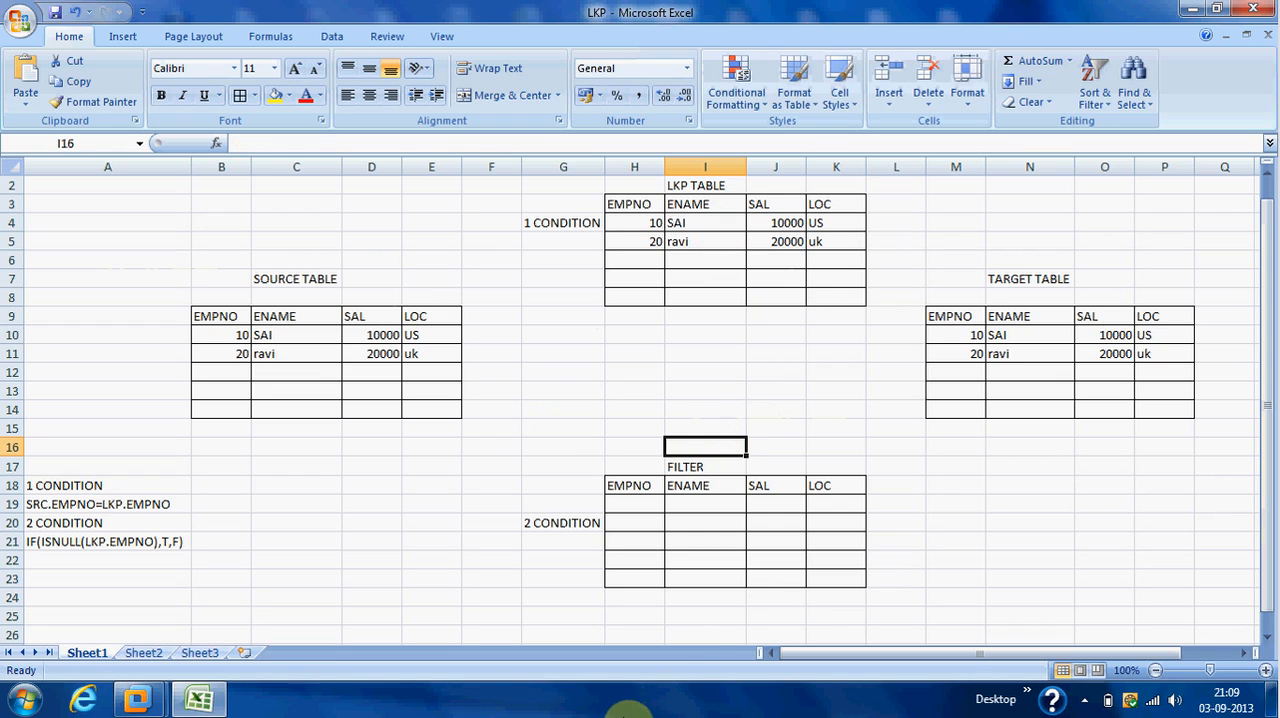